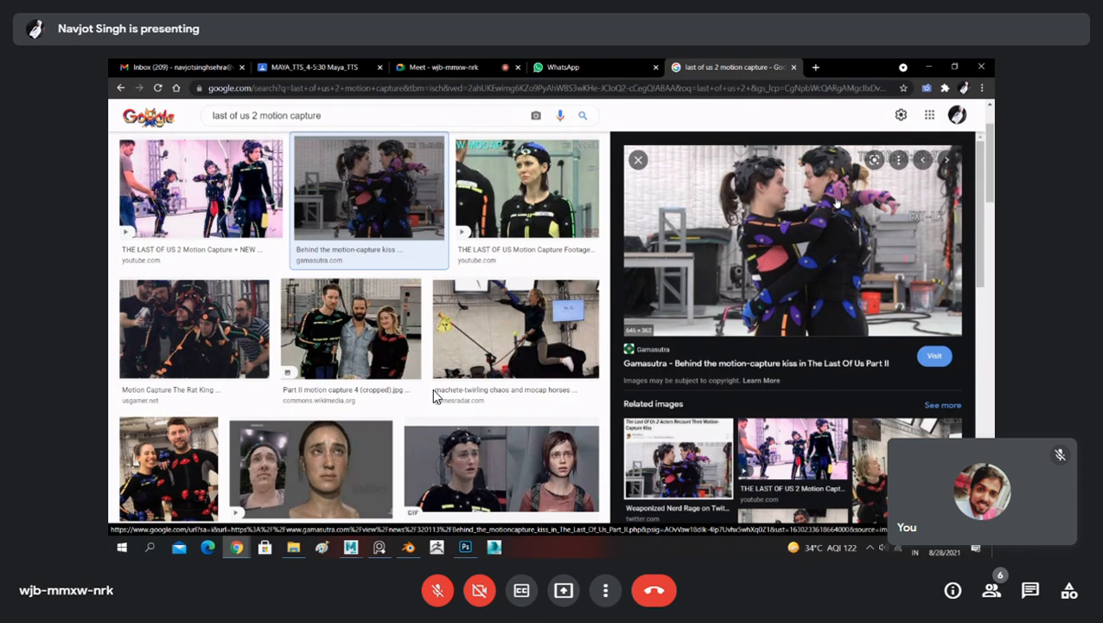
Step: Shorten the image search query to "last of us 2" and run the search
click(337, 115)
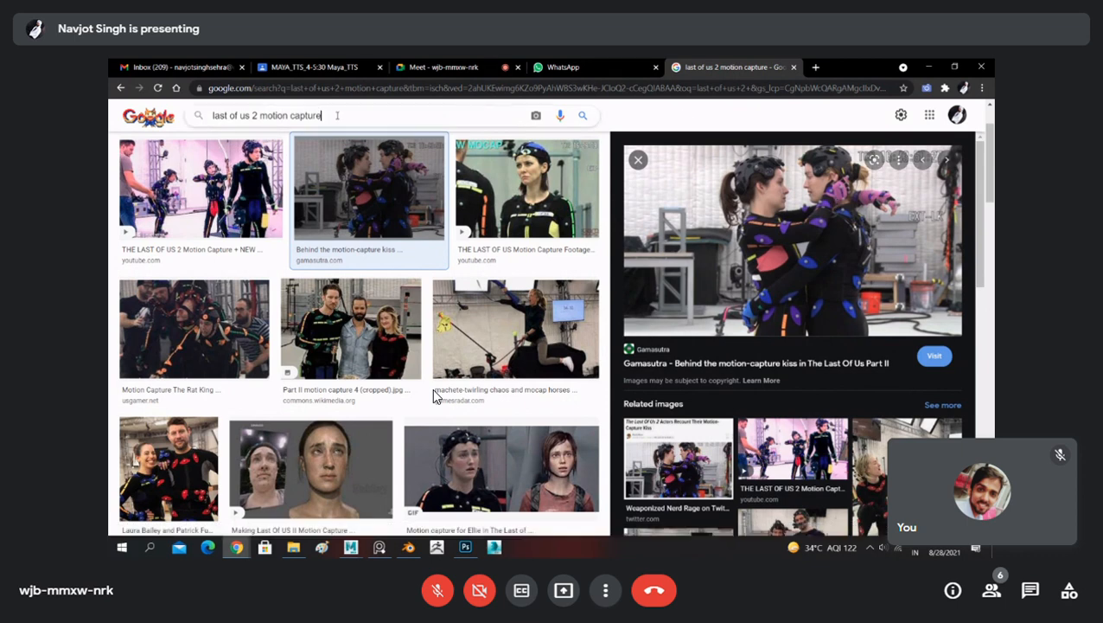
key(BackSpace)
key(BackSpace)
key(BackSpace)
key(BackSpace)
key(BackSpace)
key(BackSpace)
key(BackSpace)
key(BackSpace)
key(BackSpace)
key(BackSpace)
key(BackSpace)
key(BackSpace)
key(BackSpace)
key(BackSpace)
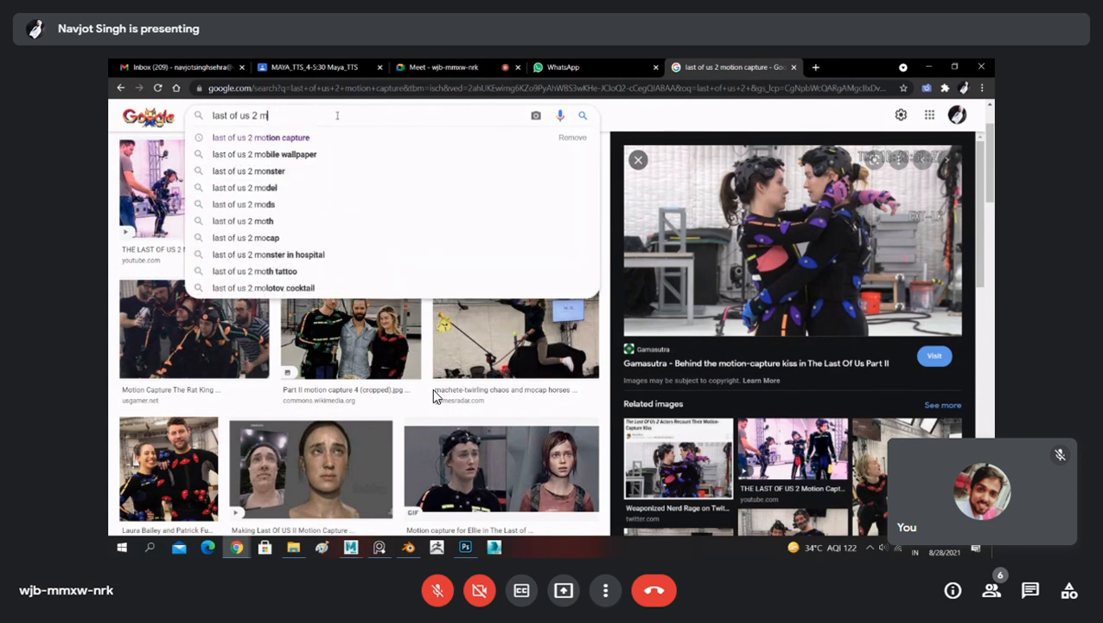
key(Return)
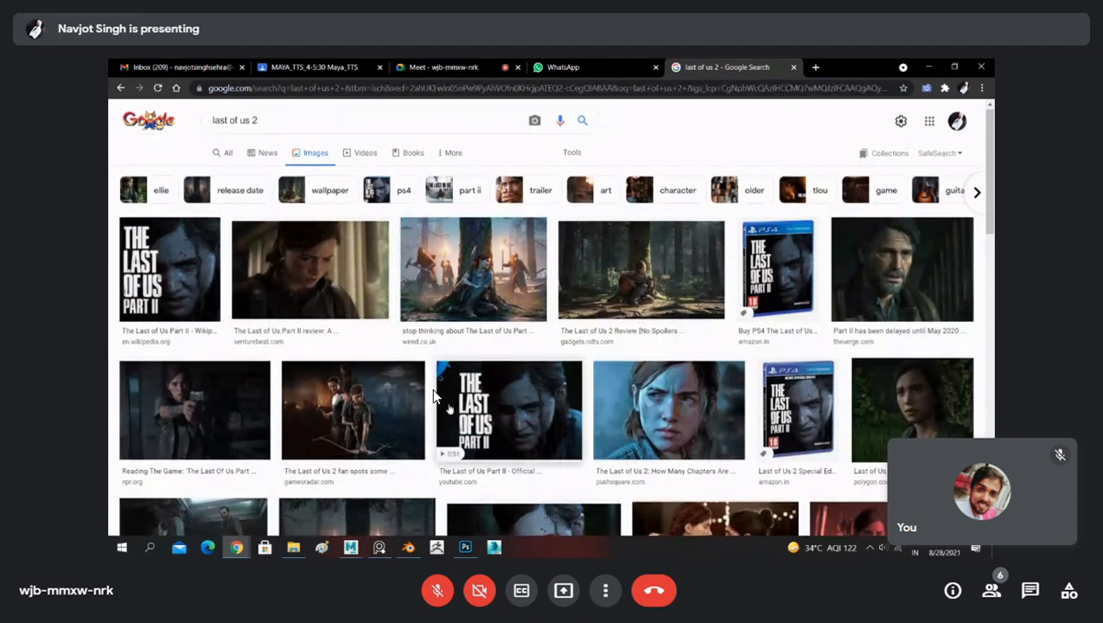
Step: Preview the New York Times gameplay image and the Push Square face close-up from the image results
scroll(435, 396, down, 2)
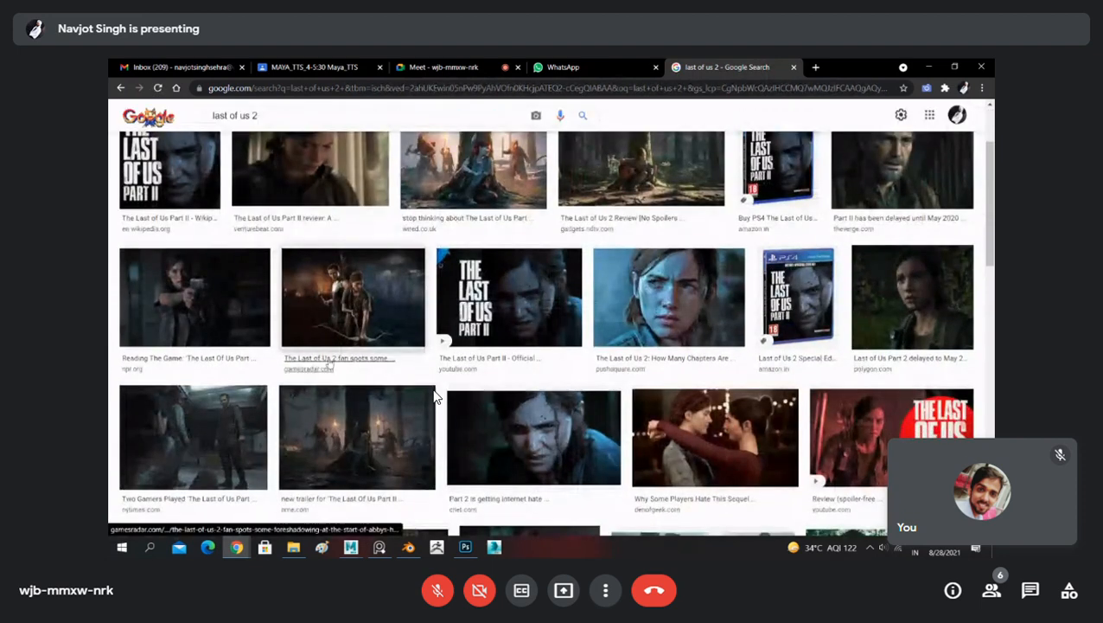
click(193, 415)
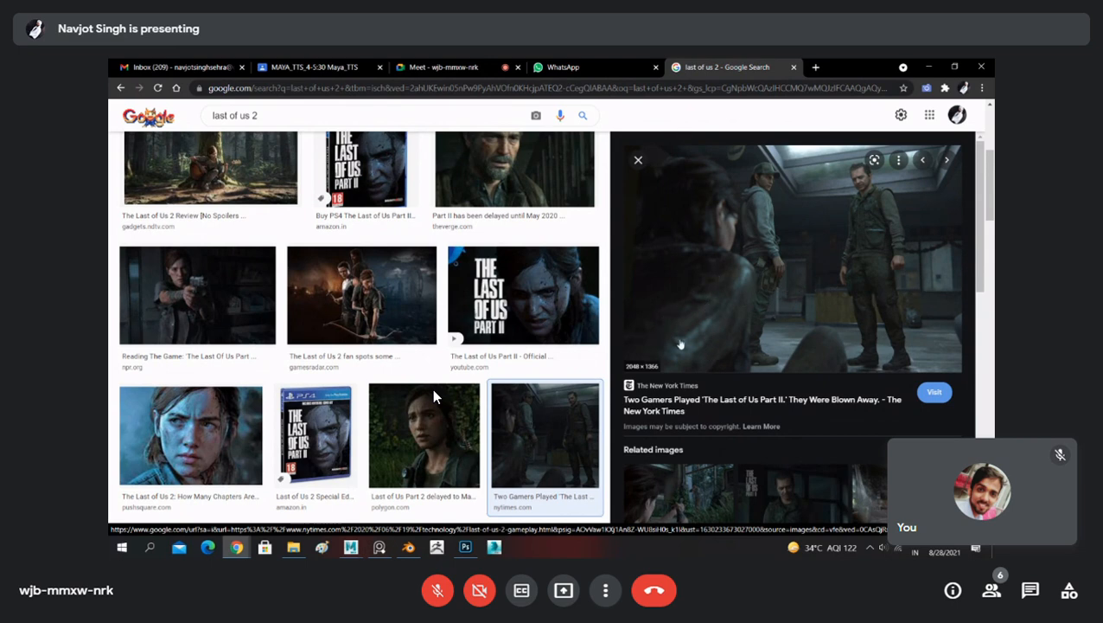
click(197, 438)
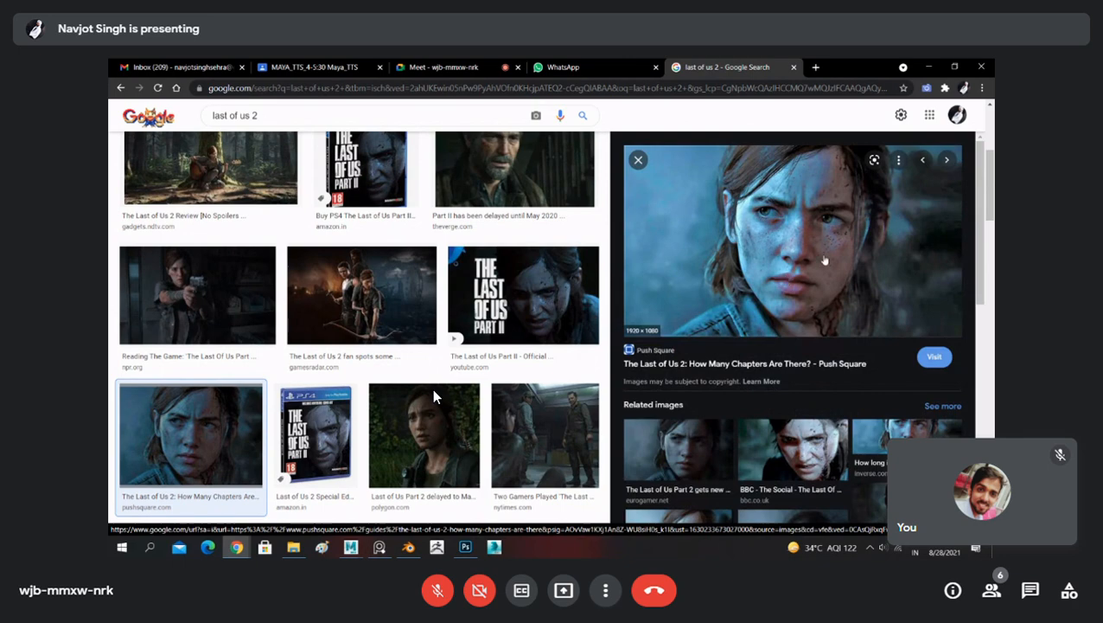
Step: Browse further through the image results and preview the Den of Geek and Naughty Dog images
scroll(543, 331, up, 3)
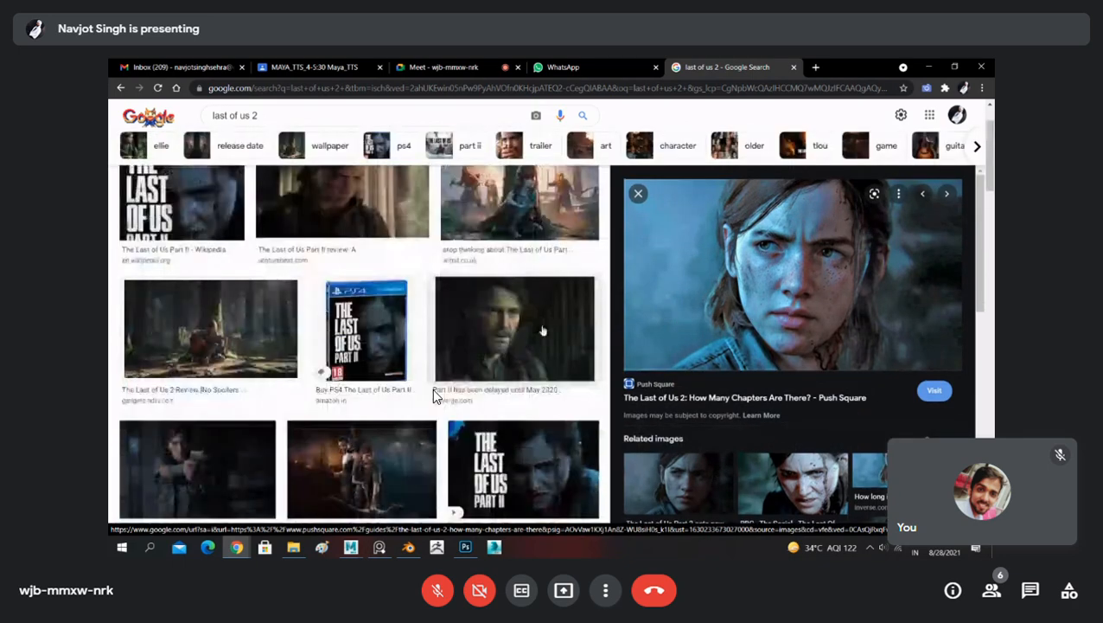
scroll(435, 395, down, 3)
scroll(435, 396, down, 2)
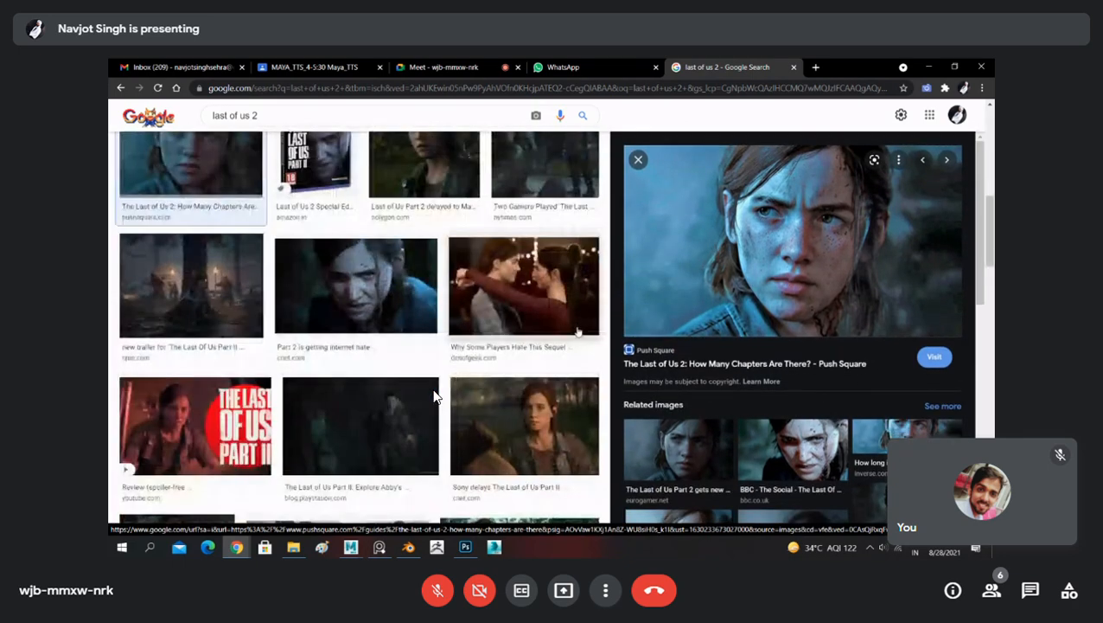
click(523, 285)
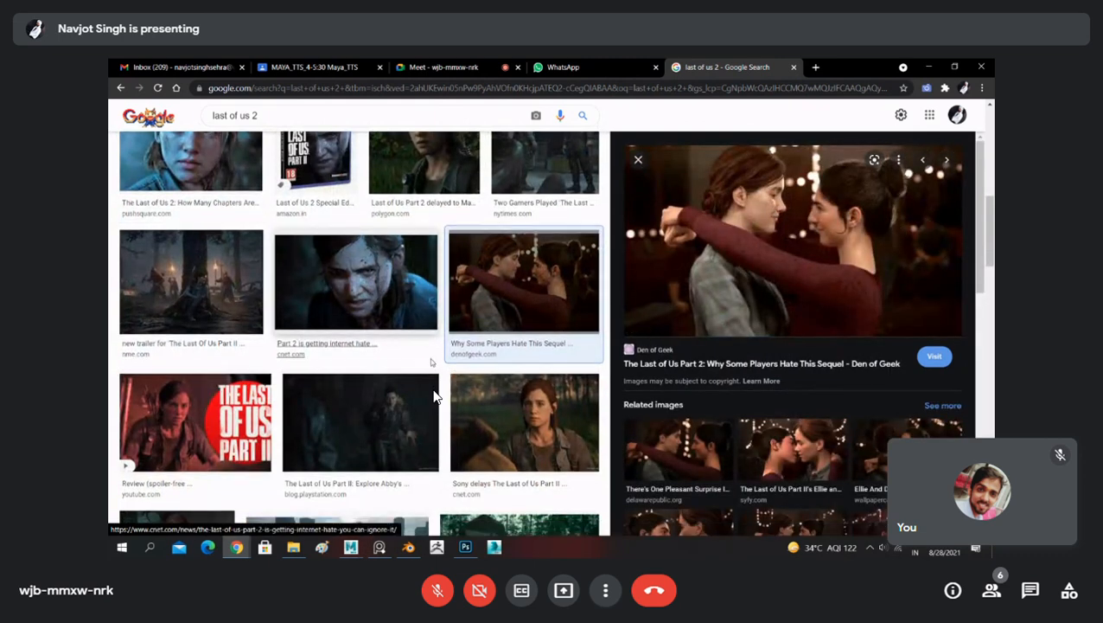
scroll(435, 395, down, 3)
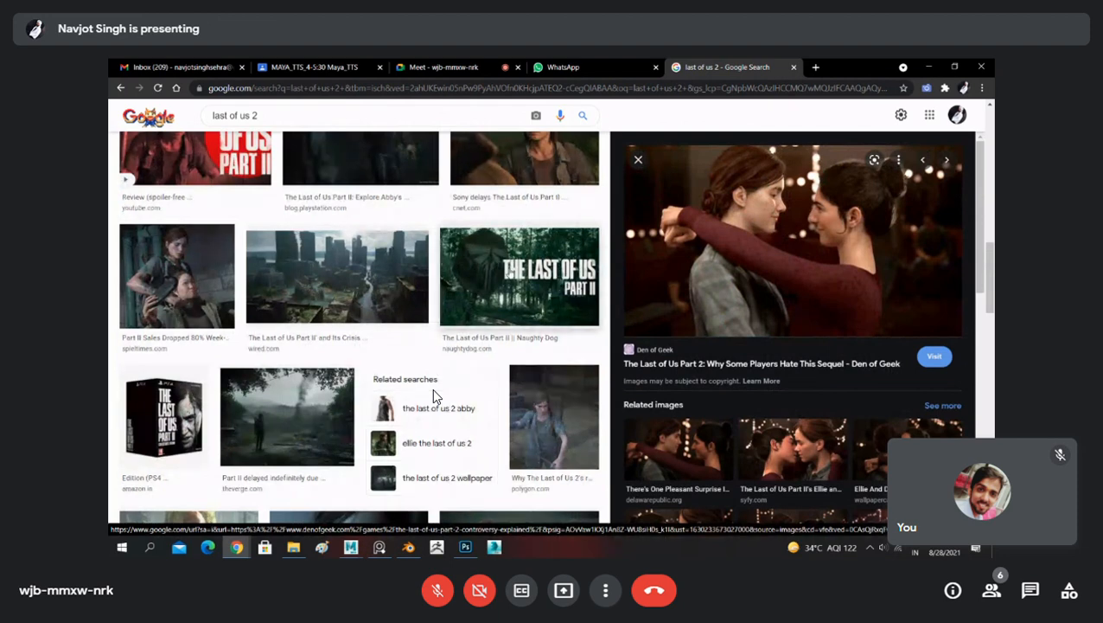
click(493, 289)
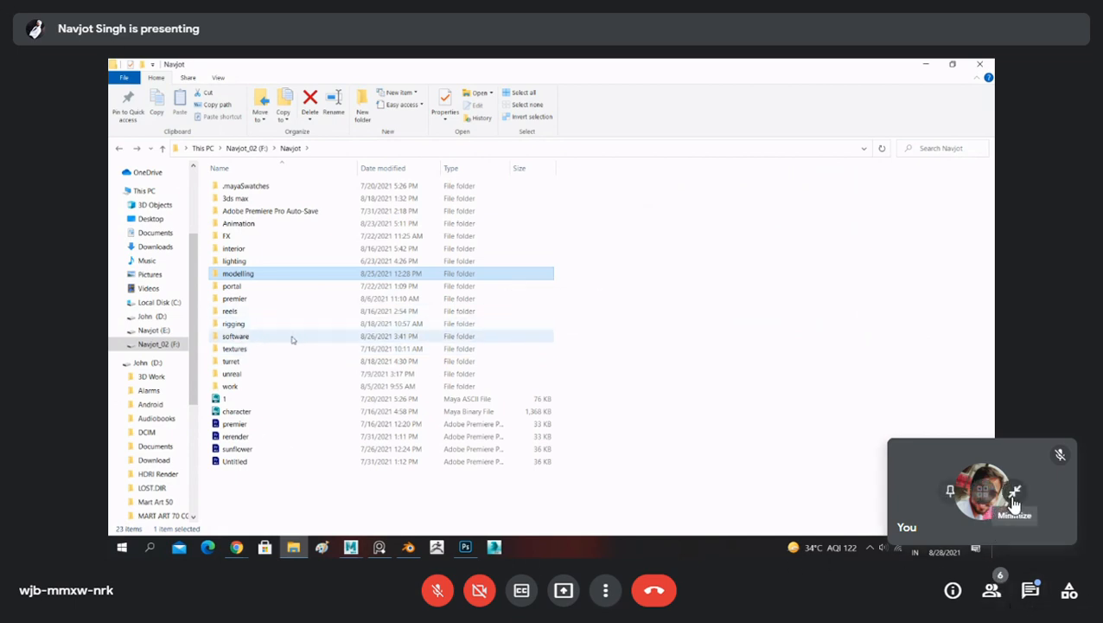
Step: Minimize the self-view tile in the video call
click(1010, 504)
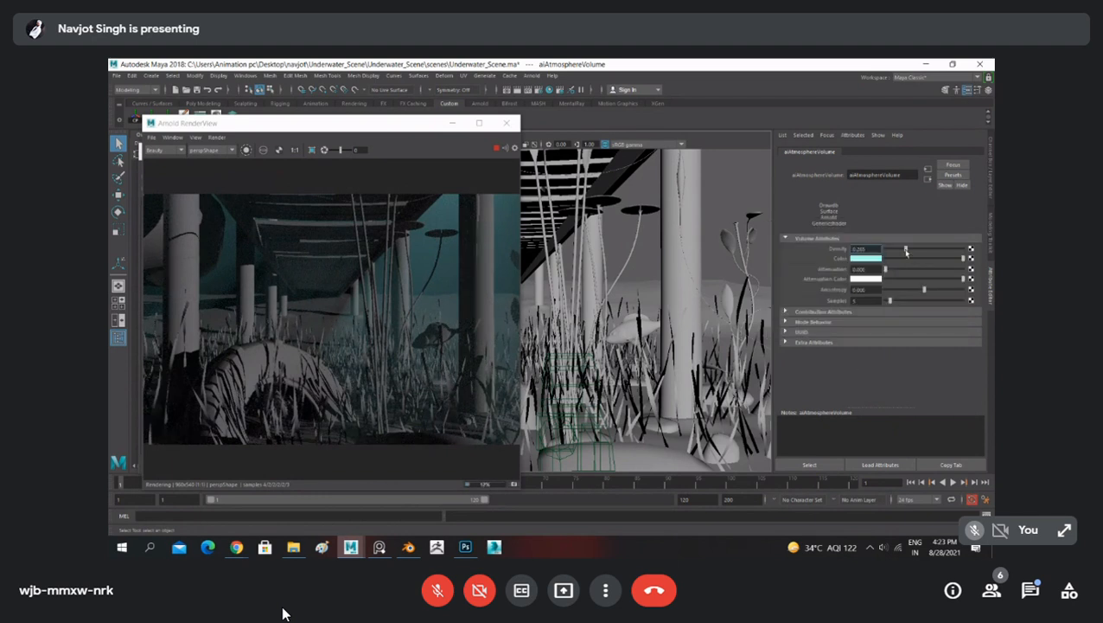
Step: Raise the aiAtmosphereVolume density slightly and restore the minimized window in Maya
drag(906, 250, 914, 252)
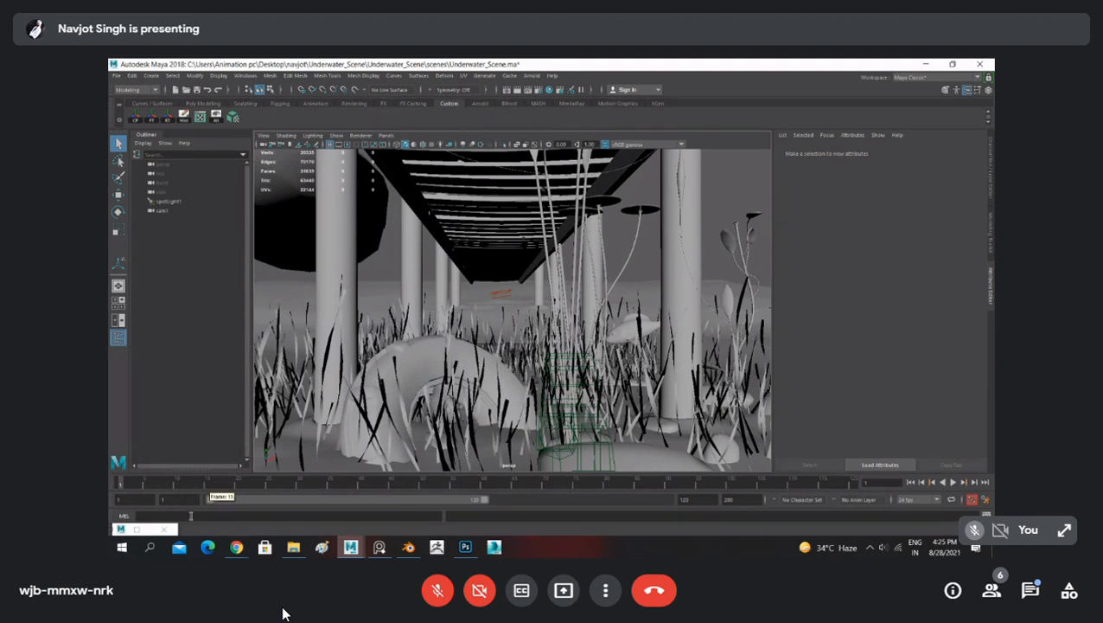
click(119, 529)
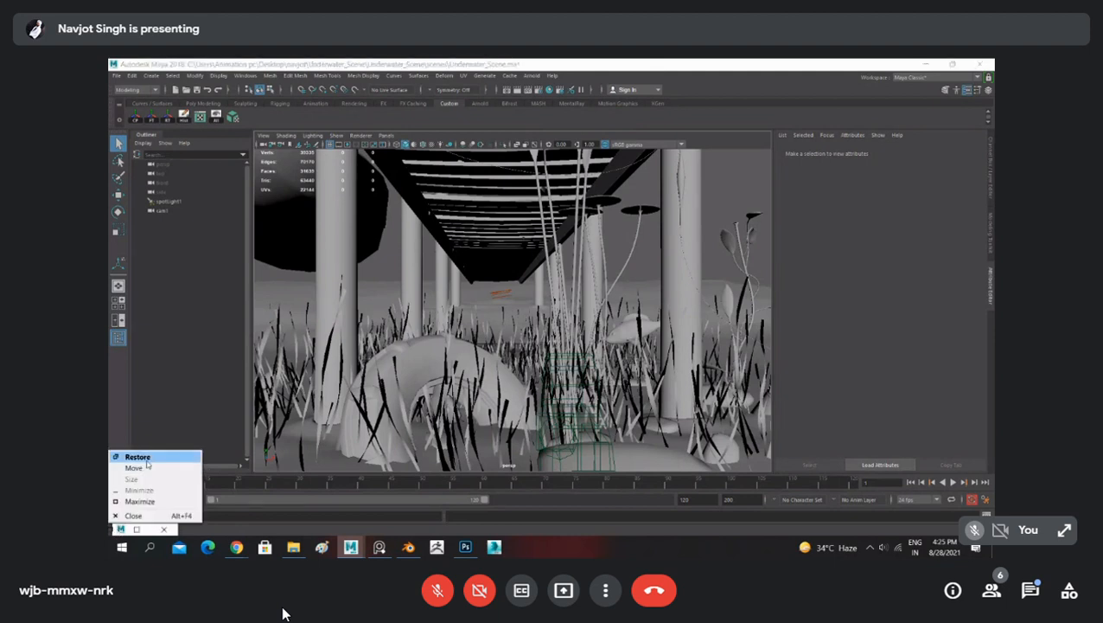
click(136, 457)
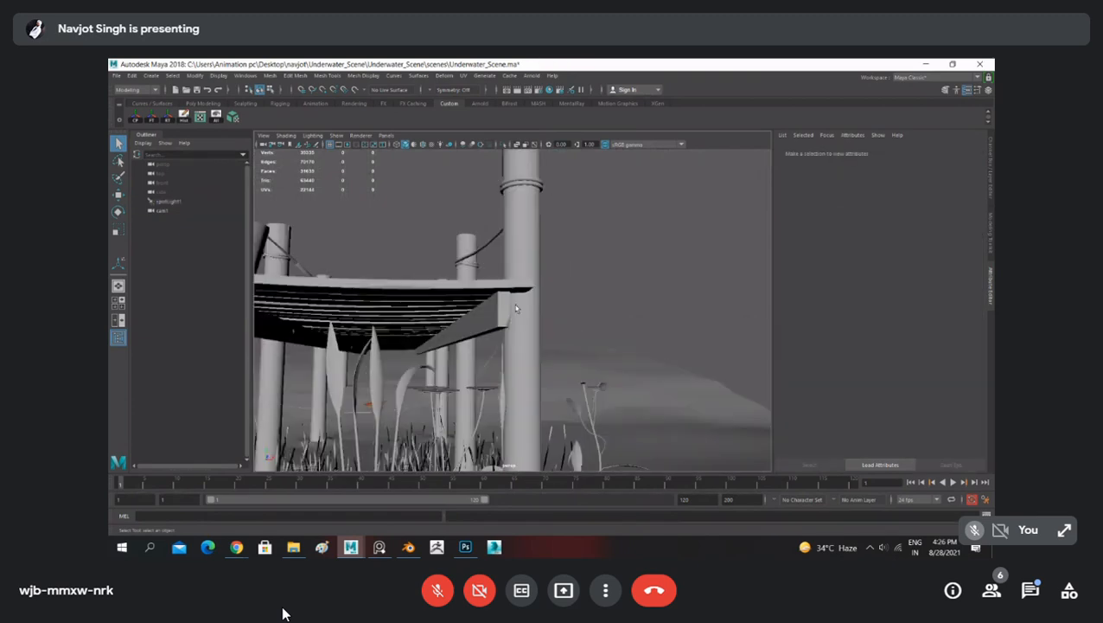
Step: Examine the dock from several angles and inspect the attributes of the spotlight above it
alt+middle_drag(598, 265, 490, 394)
scroll(491, 393, down, 8)
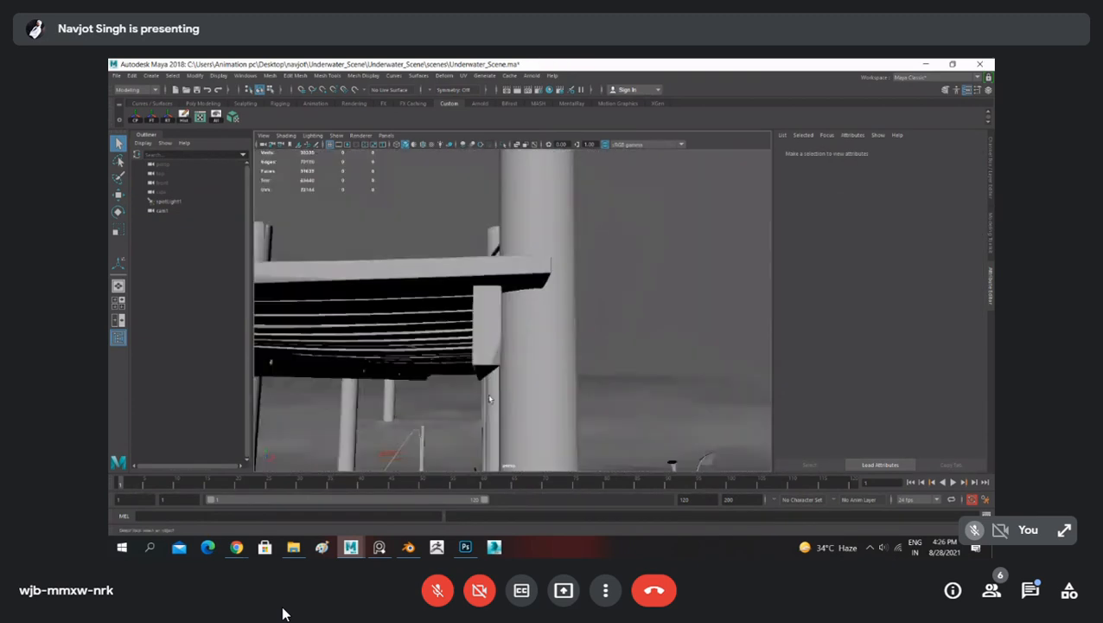
drag(656, 149, 594, 192)
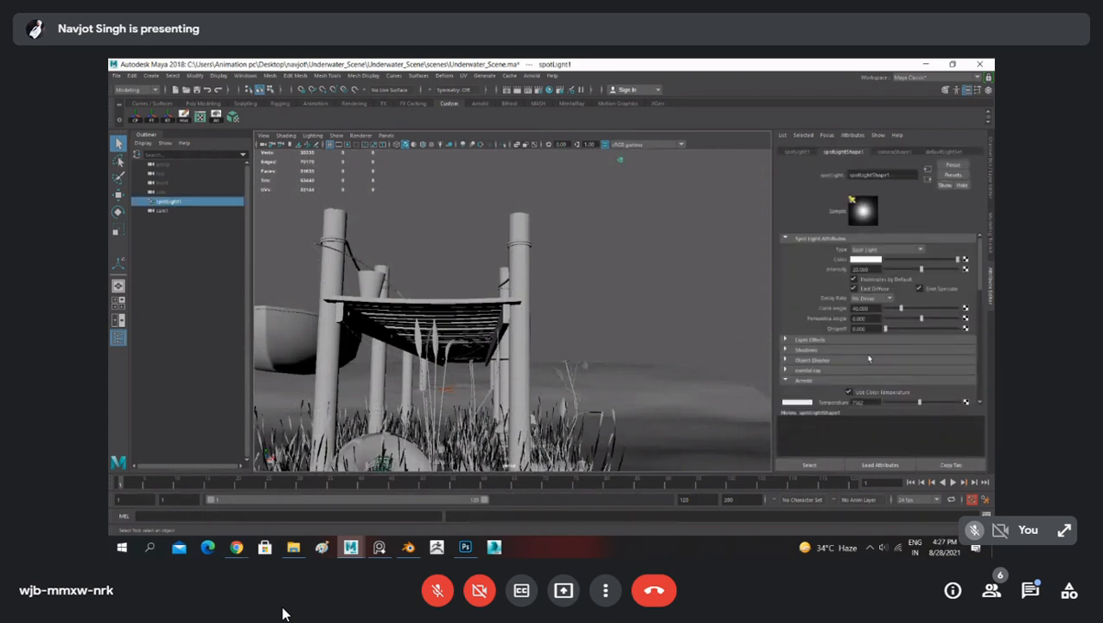
click(593, 233)
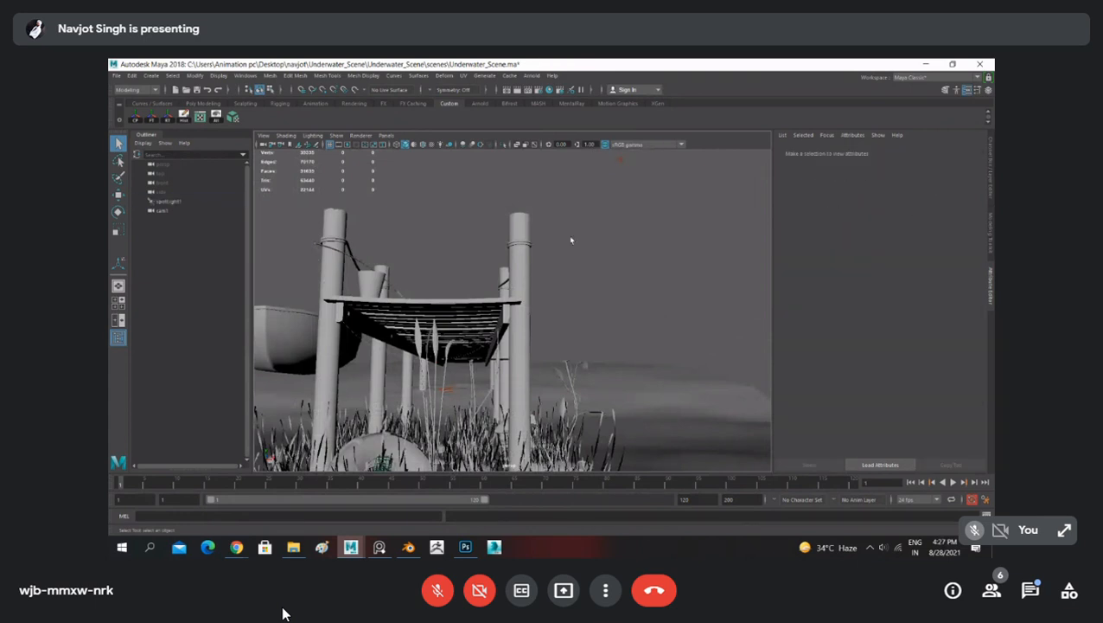
scroll(548, 259, up, 3)
scroll(545, 282, down, 5)
alt+drag(723, 286, 588, 147)
scroll(575, 211, up, 5)
Step: Switch to the Google Meet call window in Chrome
click(236, 547)
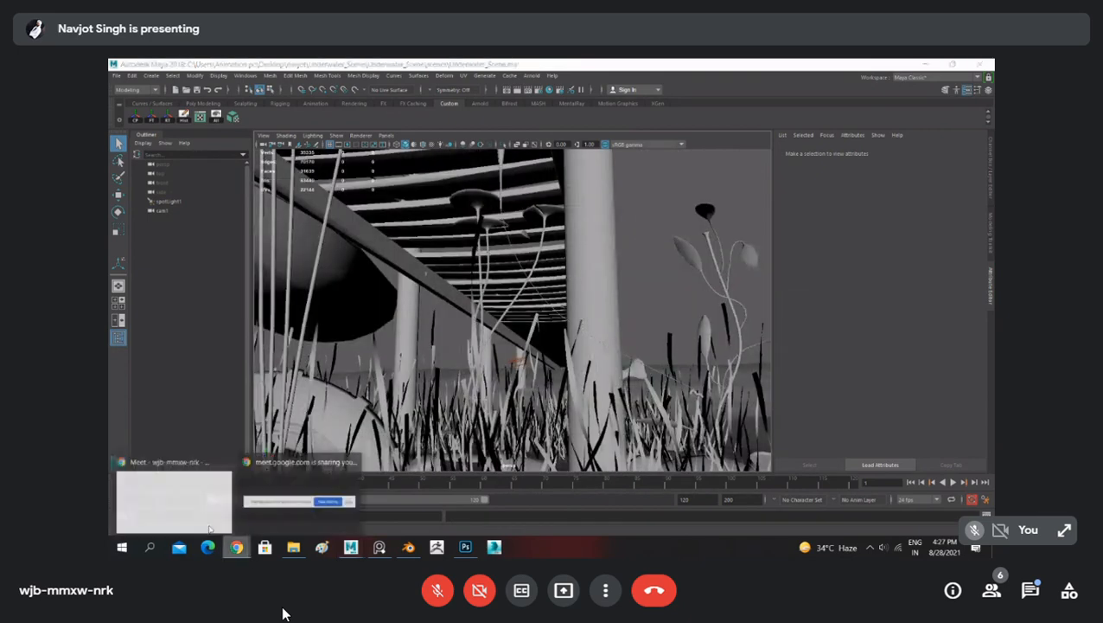
click(209, 529)
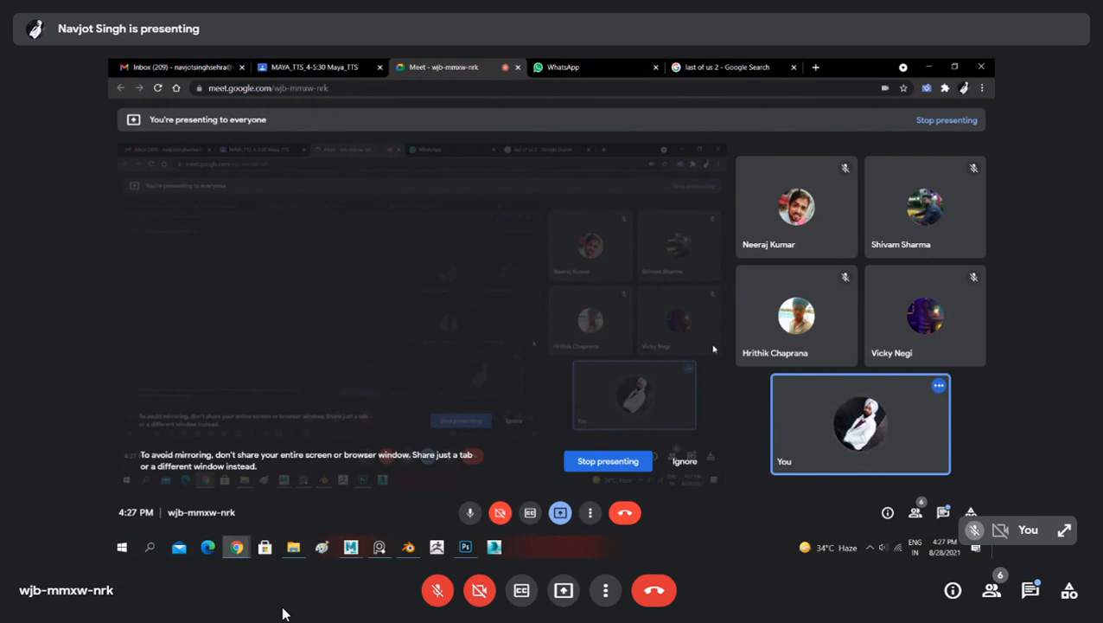
Step: Send the message "sir volume kaa matlab kya hai" to everyone in the call chat and close the chat
click(1030, 590)
text(sir  )
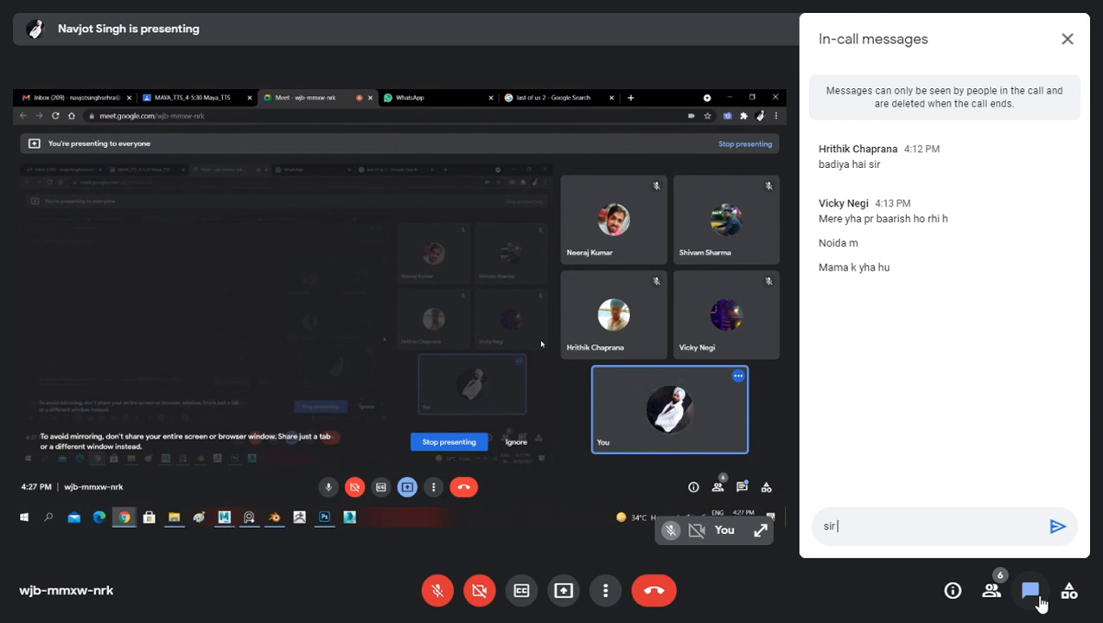
text(volume)
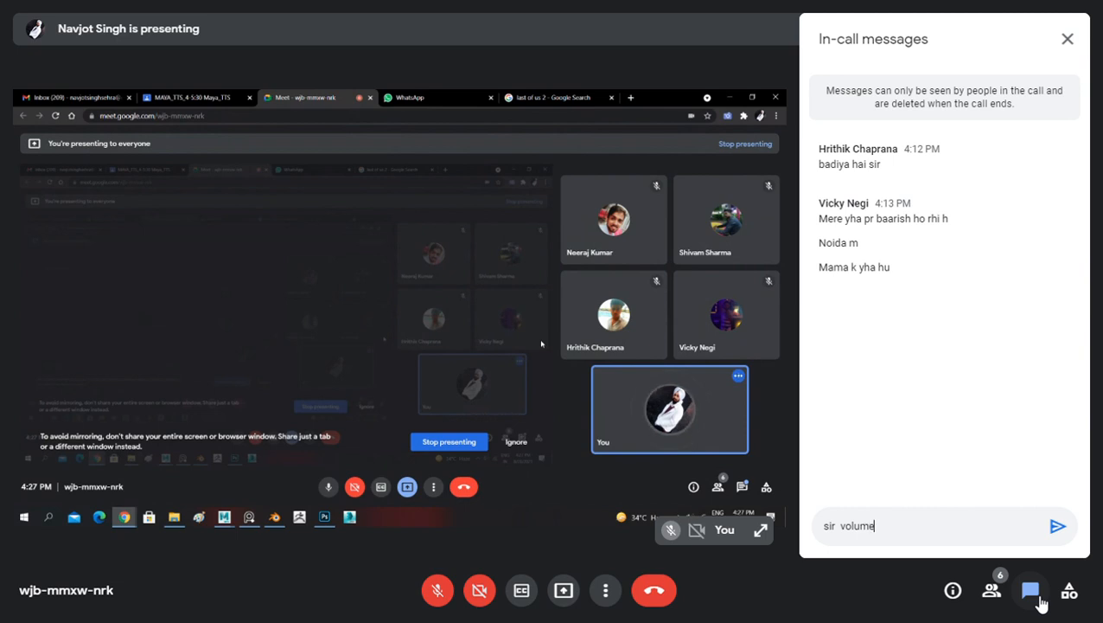
text( kaa matlab kya hai)
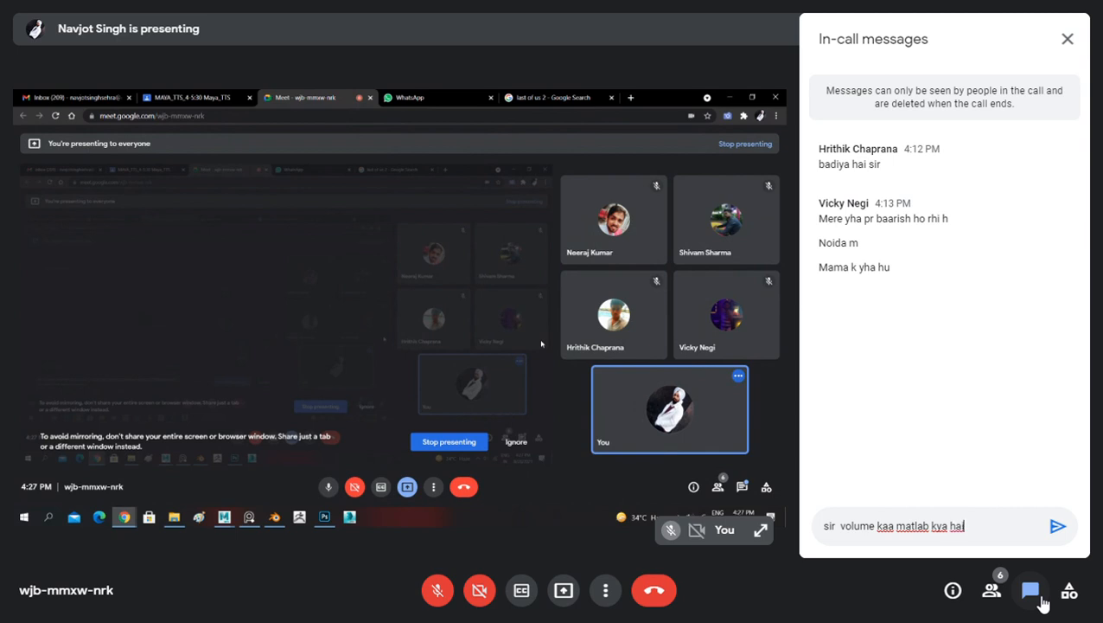
key(Return)
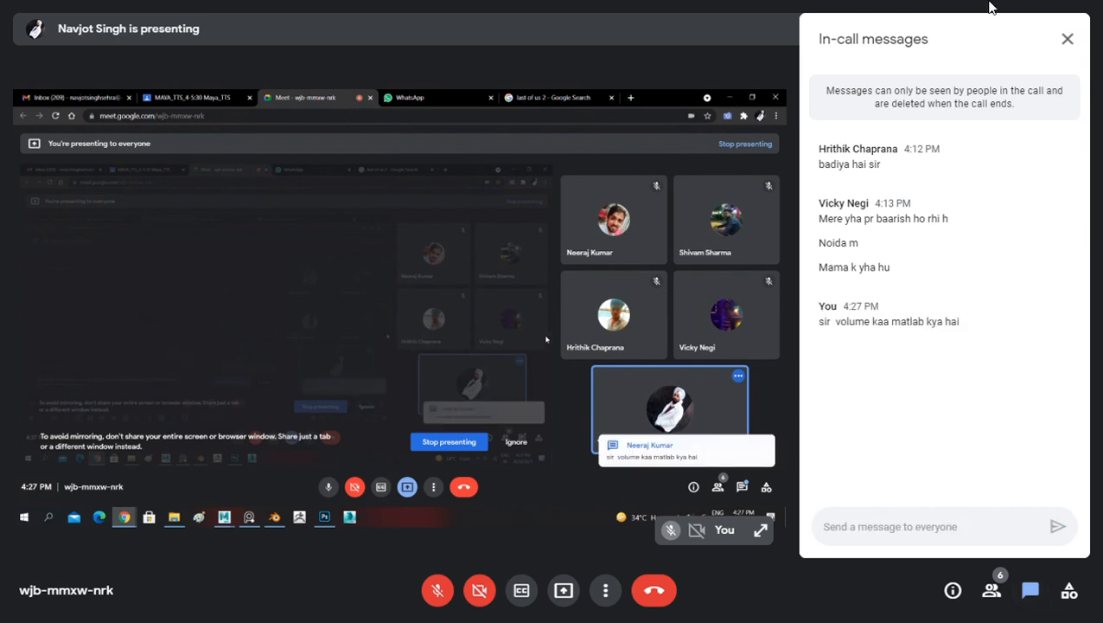
click(1066, 40)
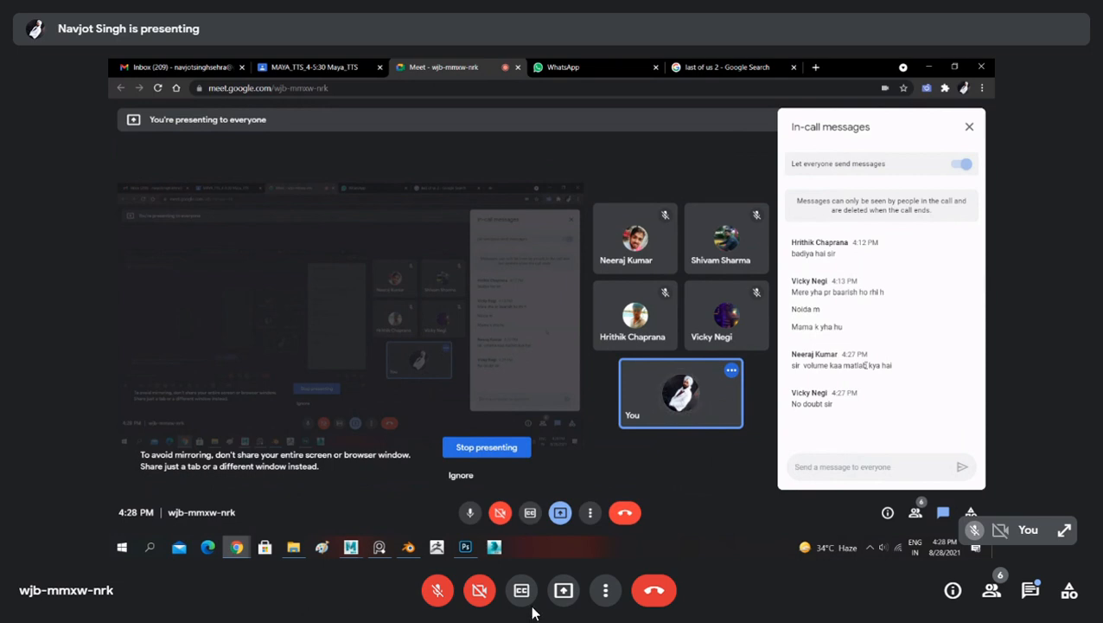
Step: Reopen the call chat and send the reply "ok sir"
click(1043, 601)
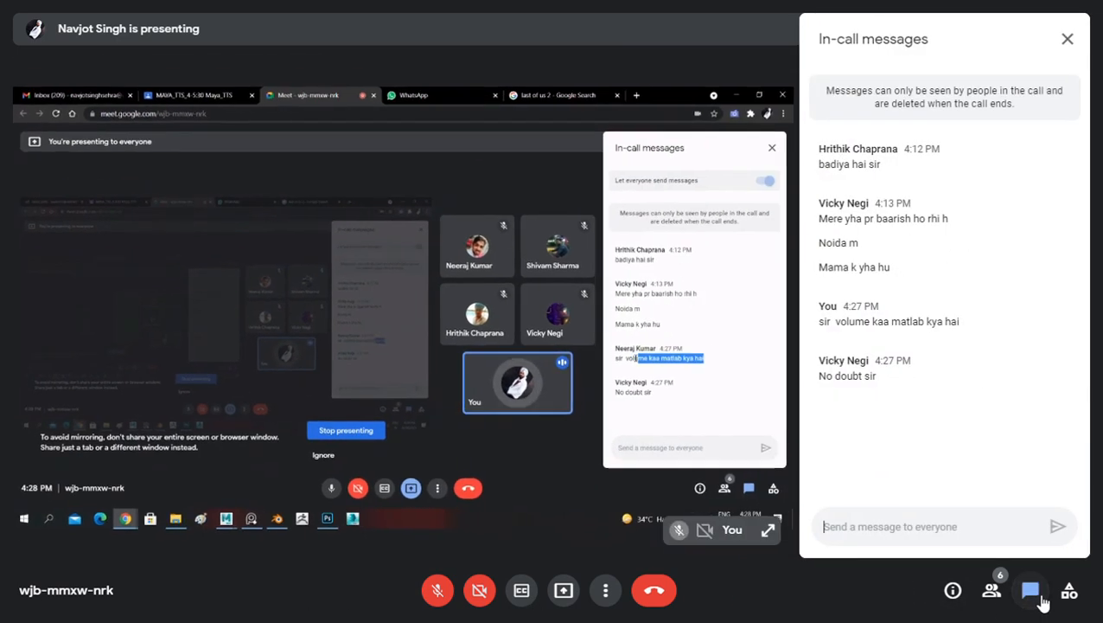
text(ok sir)
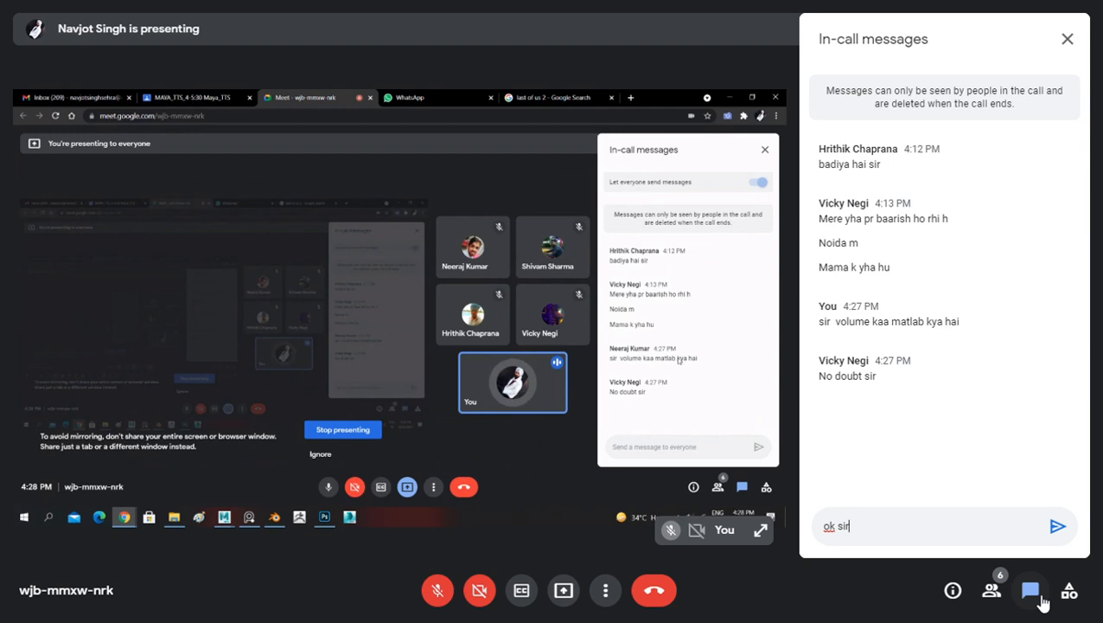
key(Return)
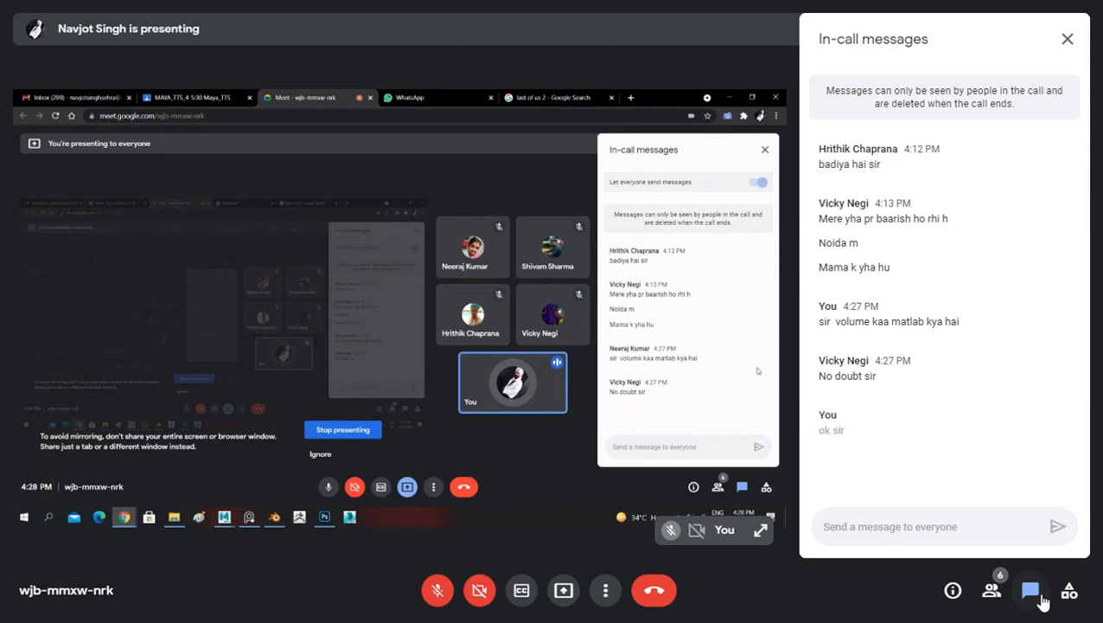
text(sir)
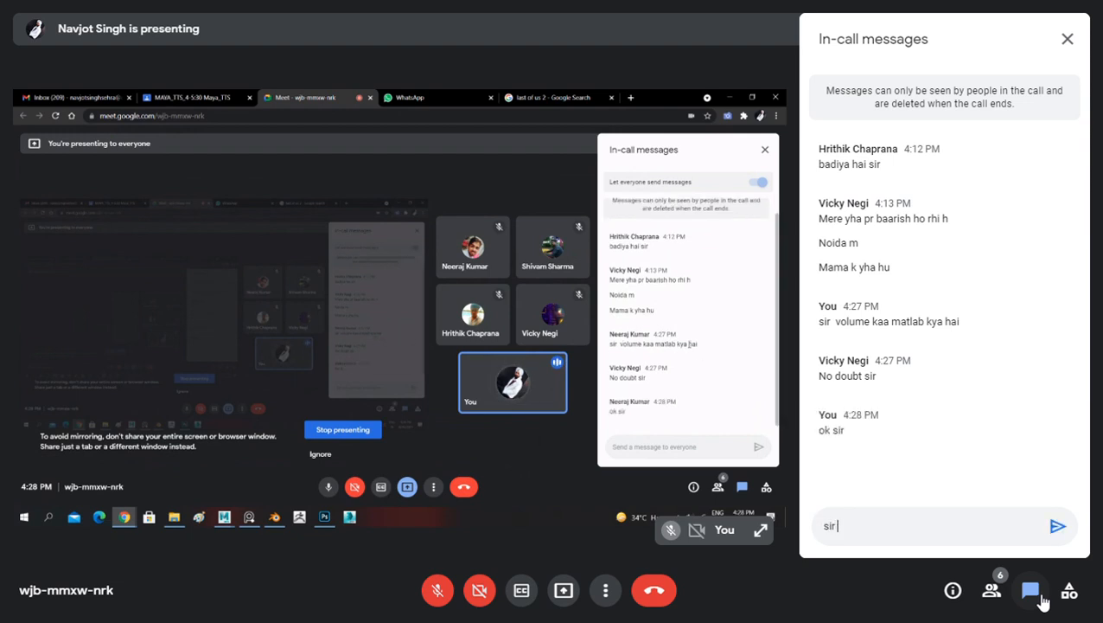
text( fog wak)
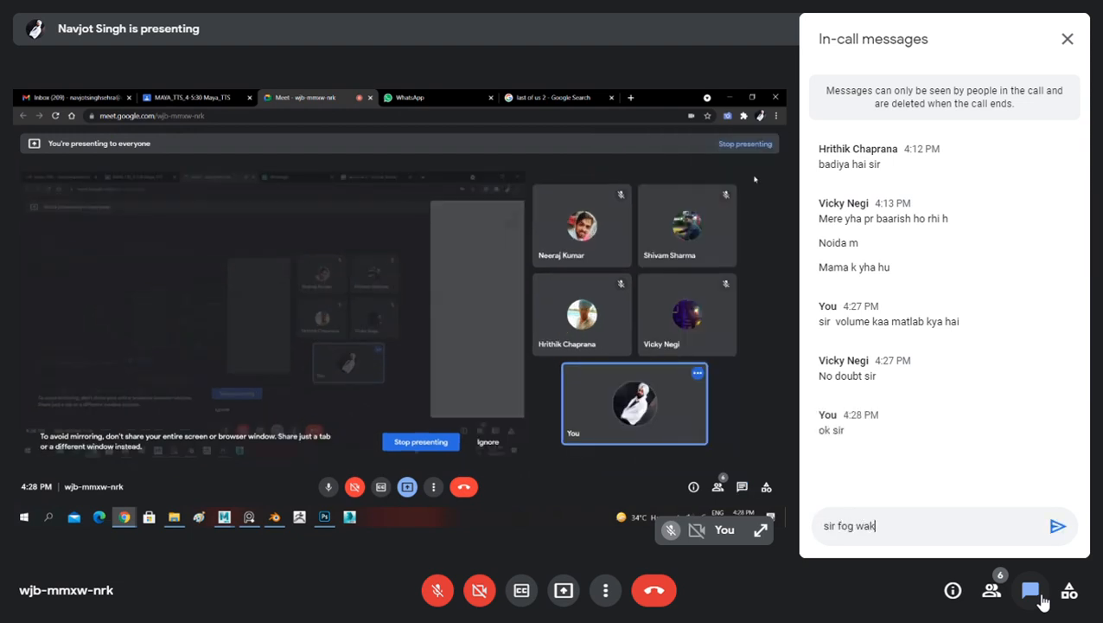
key(BackSpace)
text(li vlume ke)
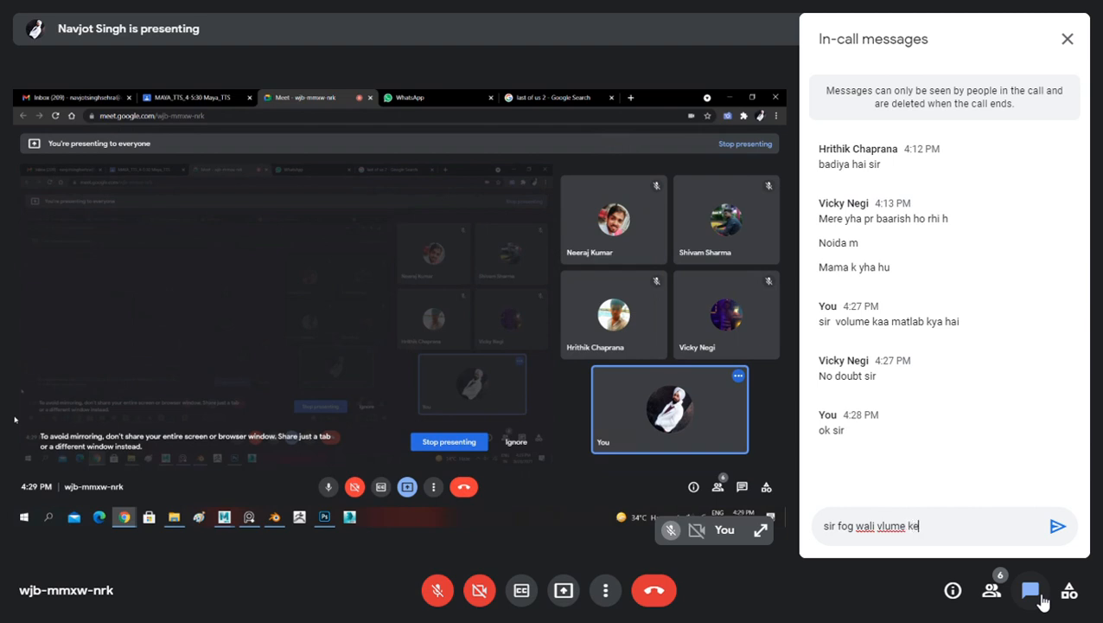
text( accorf)
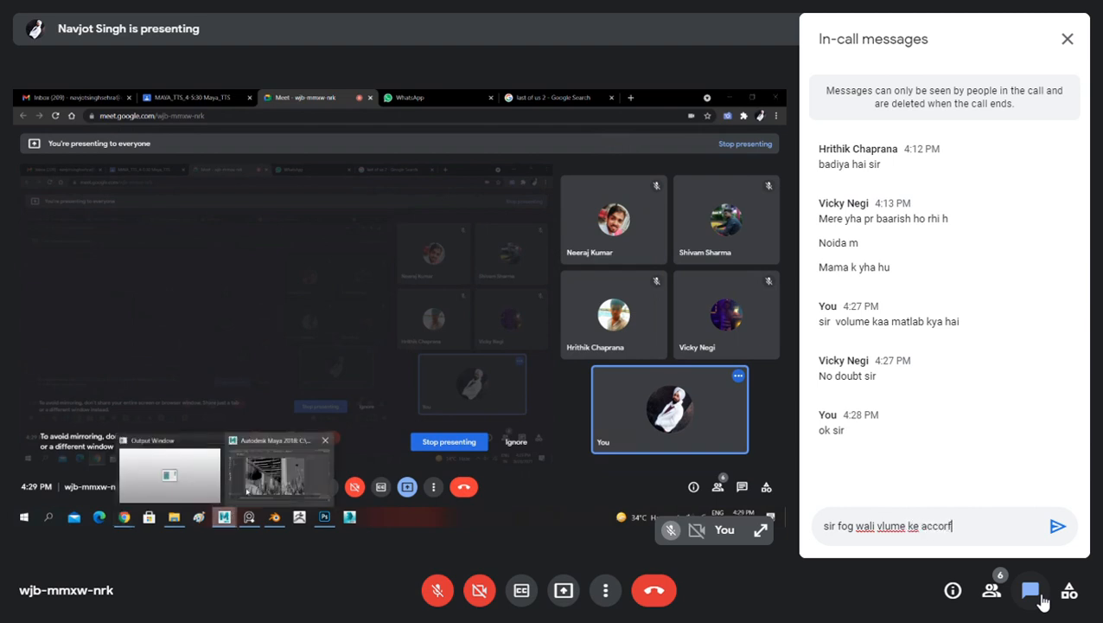
text(=ding)
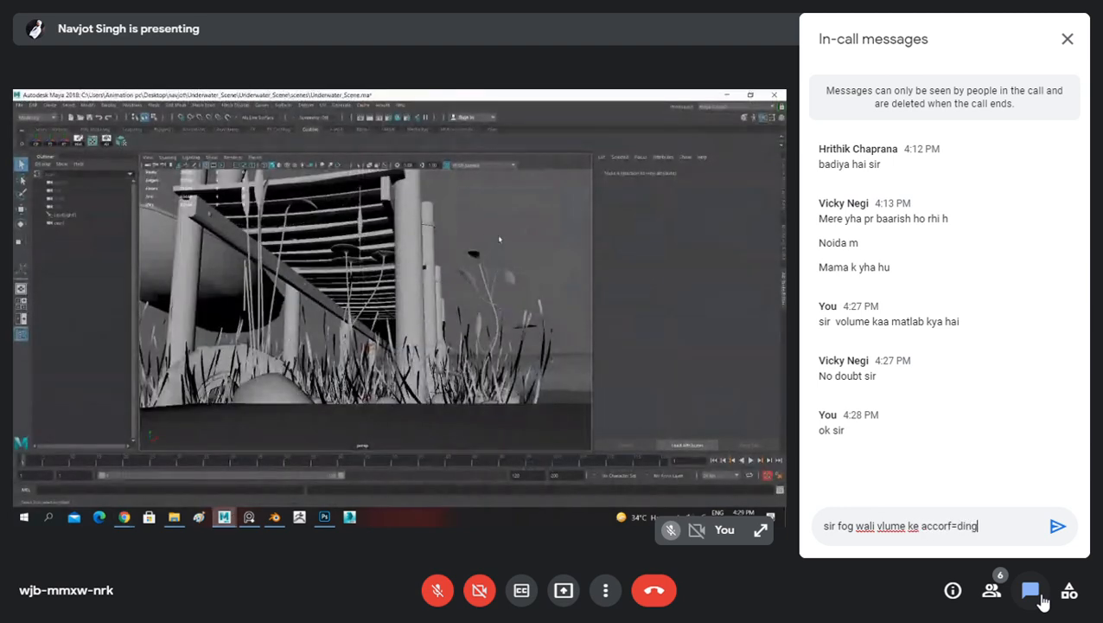
key(BackSpace)
key(BackSpace)
key(BackSpace)
key(BackSpace)
key(BackSpace)
key(BackSpace)
key(BackSpace)
key(BackSpace)
key(BackSpace)
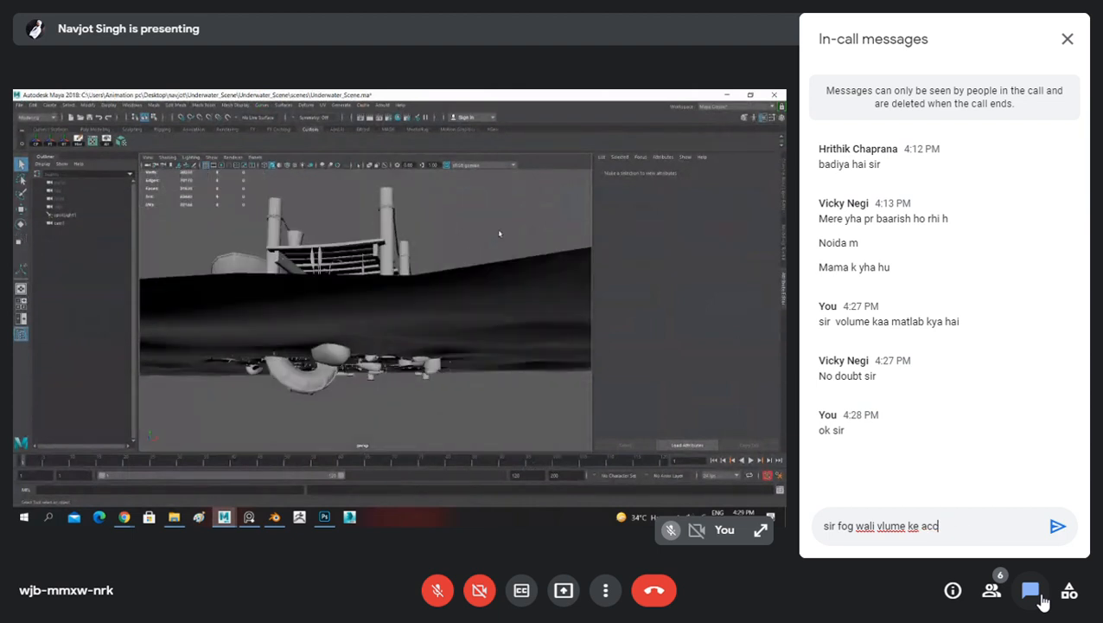
key(BackSpace)
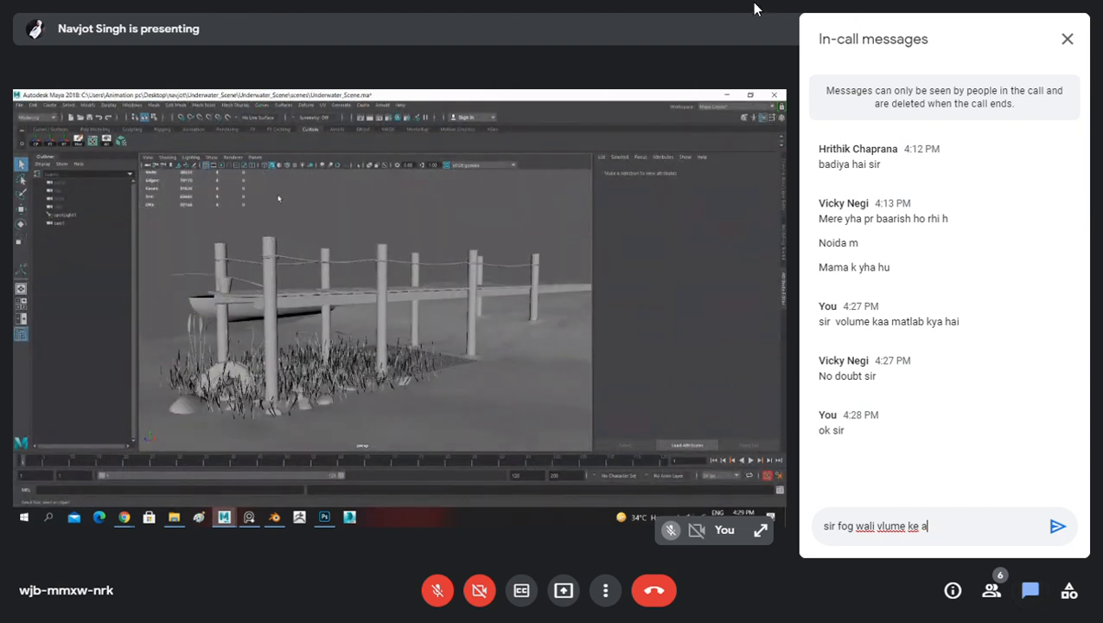
click(1070, 41)
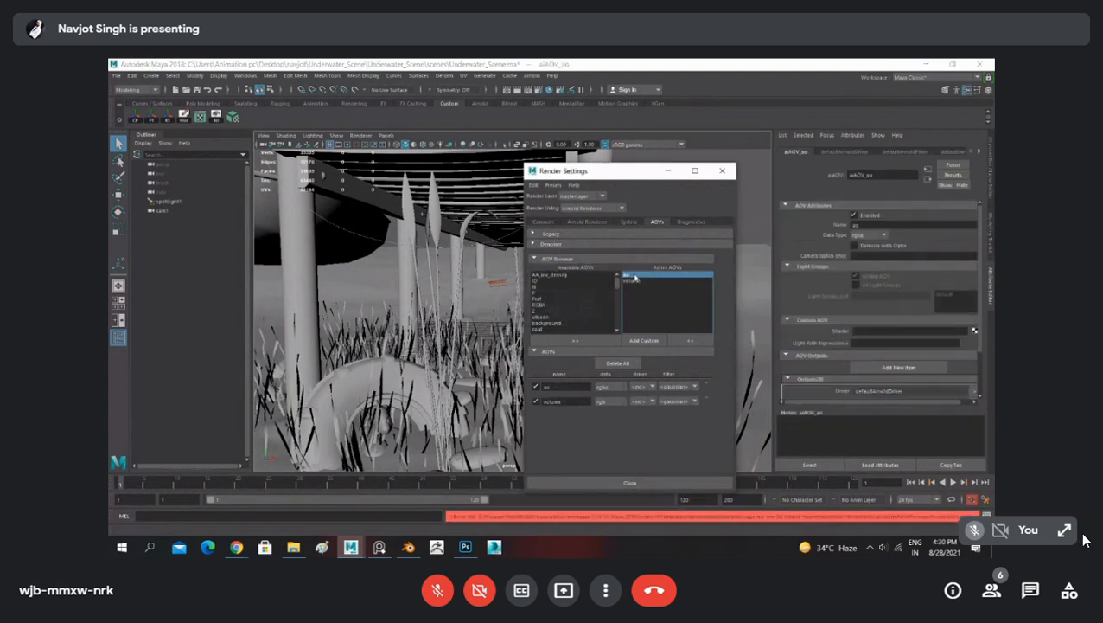
click(1042, 606)
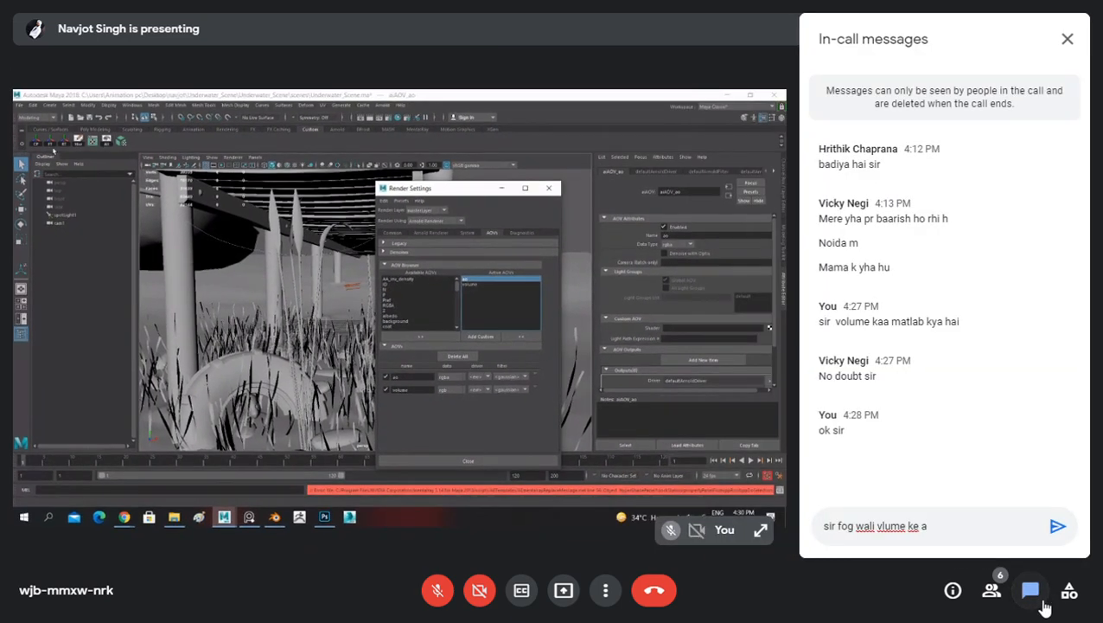
key(BackSpace)
key(BackSpace)
key(BackSpace)
key(BackSpace)
key(BackSpace)
key(BackSpace)
key(BackSpace)
key(BackSpace)
key(BackSpace)
key(BackSpace)
key(BackSpace)
key(BackSpace)
key(BackSpace)
key(BackSpace)
key(BackSpace)
key(BackSpace)
key(BackSpace)
key(BackSpace)
key(BackSpace)
key(BackSpace)
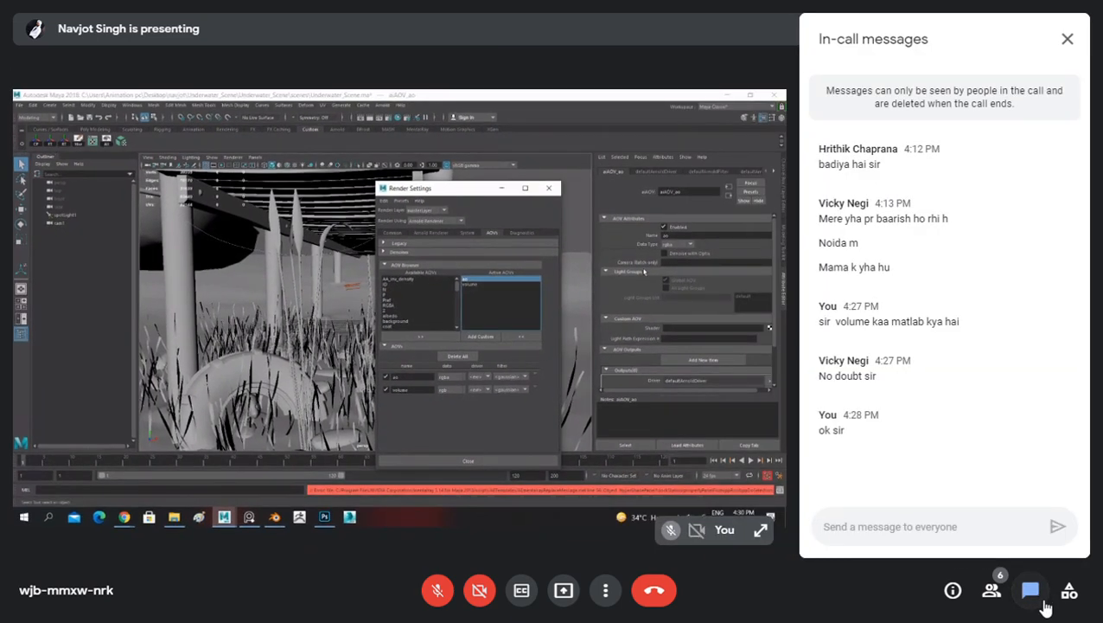
Step: Send the message "sir yeah render setting wala volume" to everyone in the call and close the chat
text(sir y)
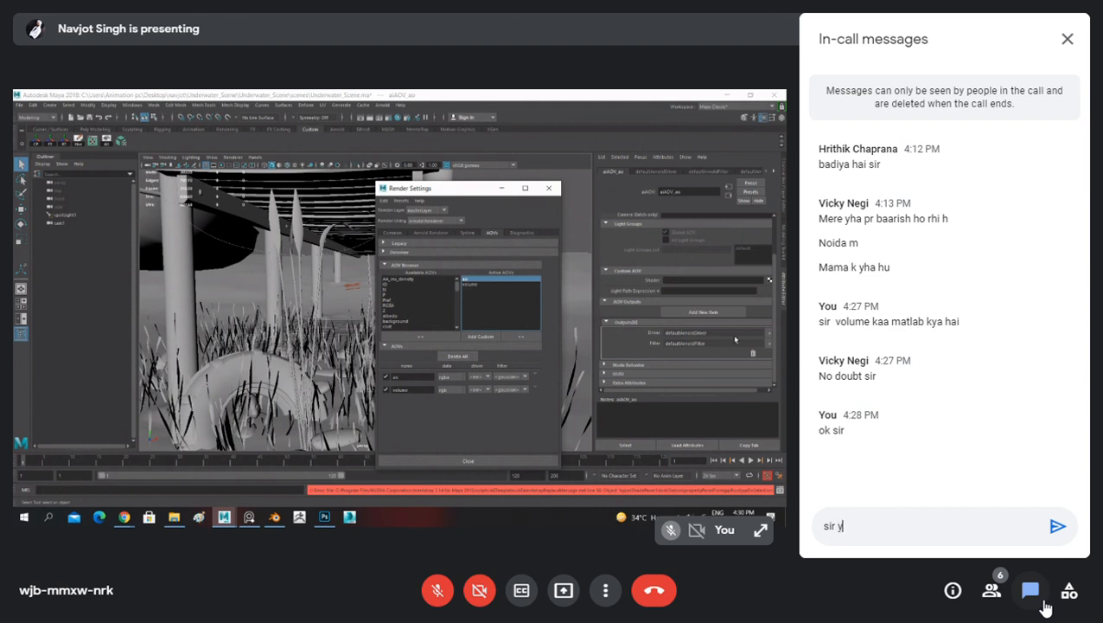
text(eah render setting)
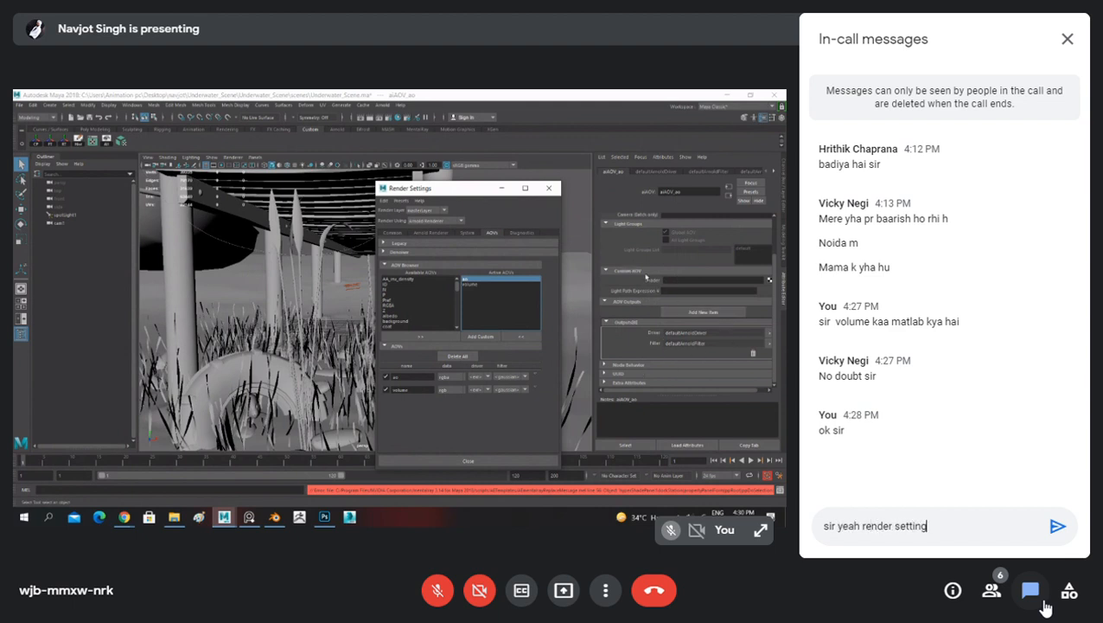
text( wala volune)
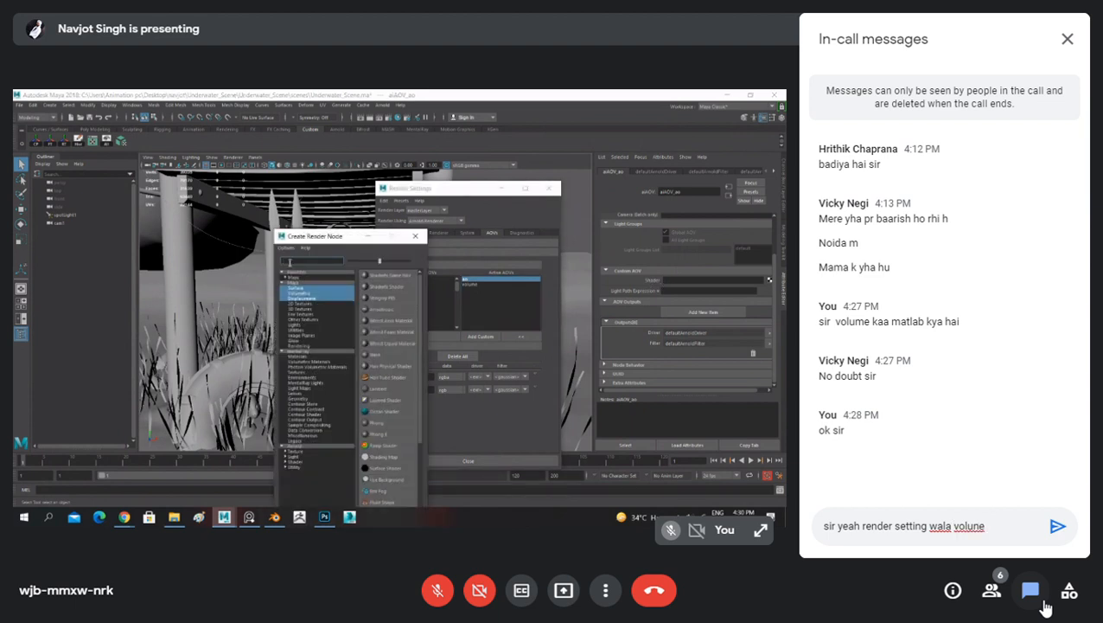
key(BackSpace)
key(BackSpace)
text(me)
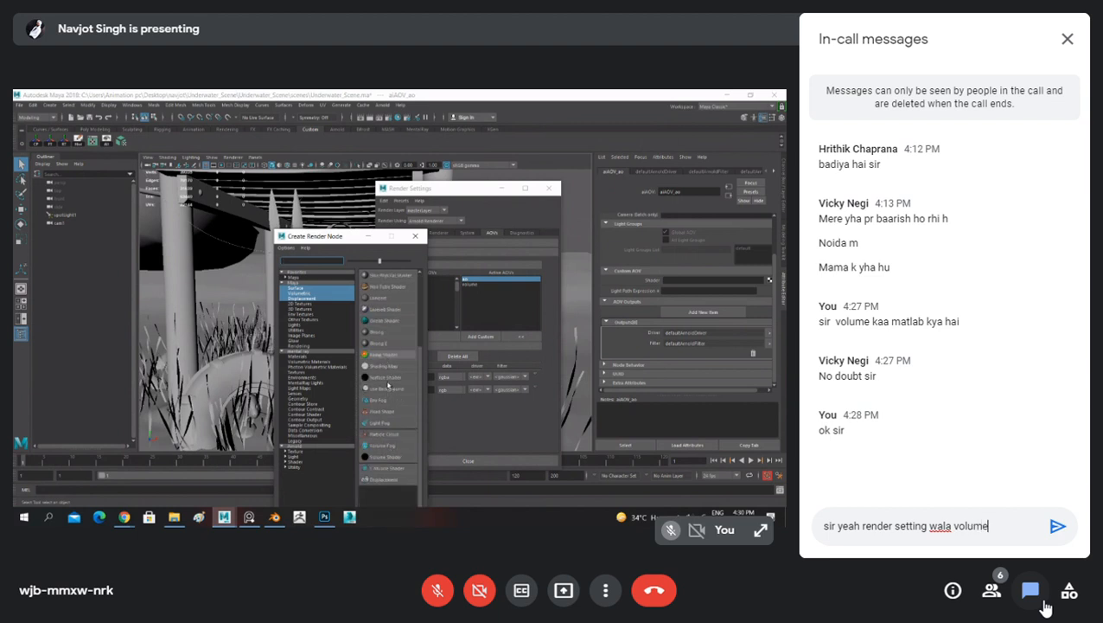
key(Return)
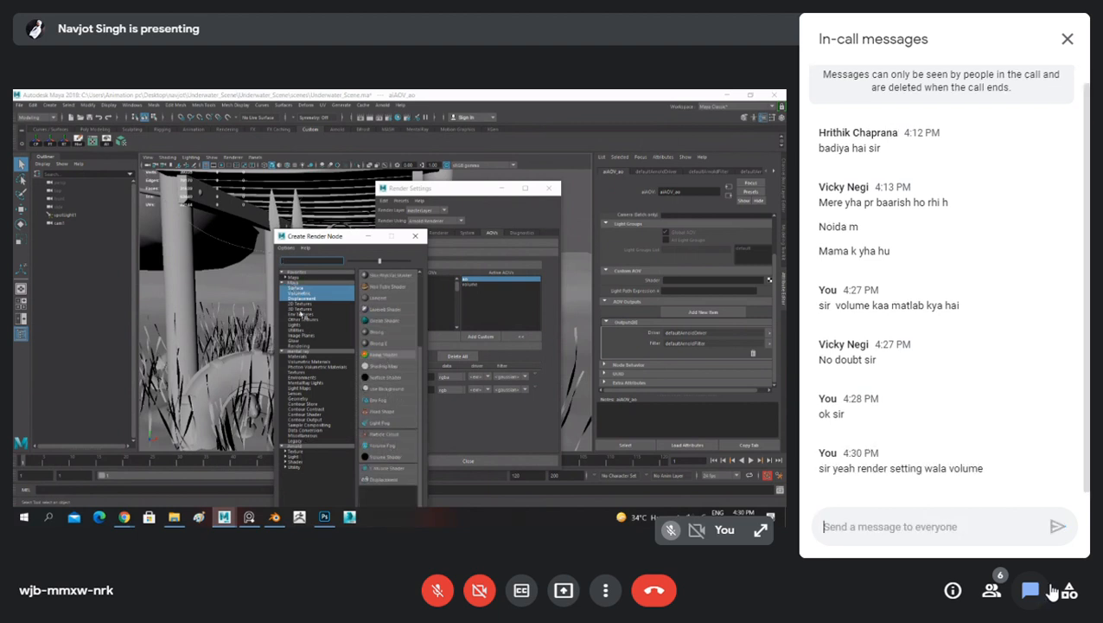
click(1078, 36)
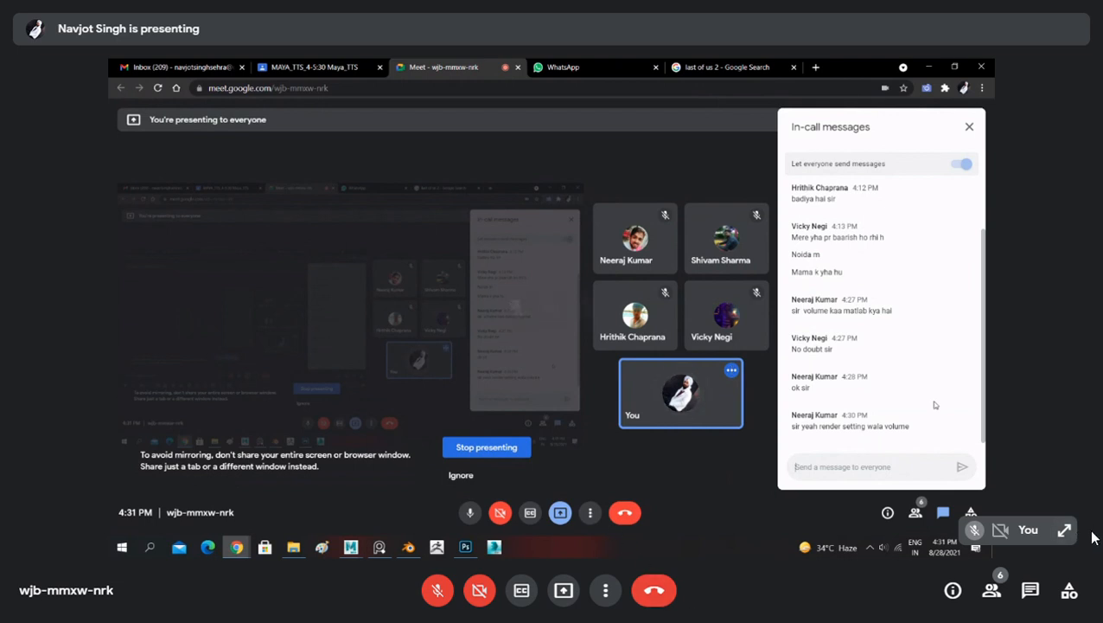
Step: Reopen the call chat, send the replies "ok sir" and "samajh gaya", and close the chat
click(1038, 604)
text(ok sir)
key(Return)
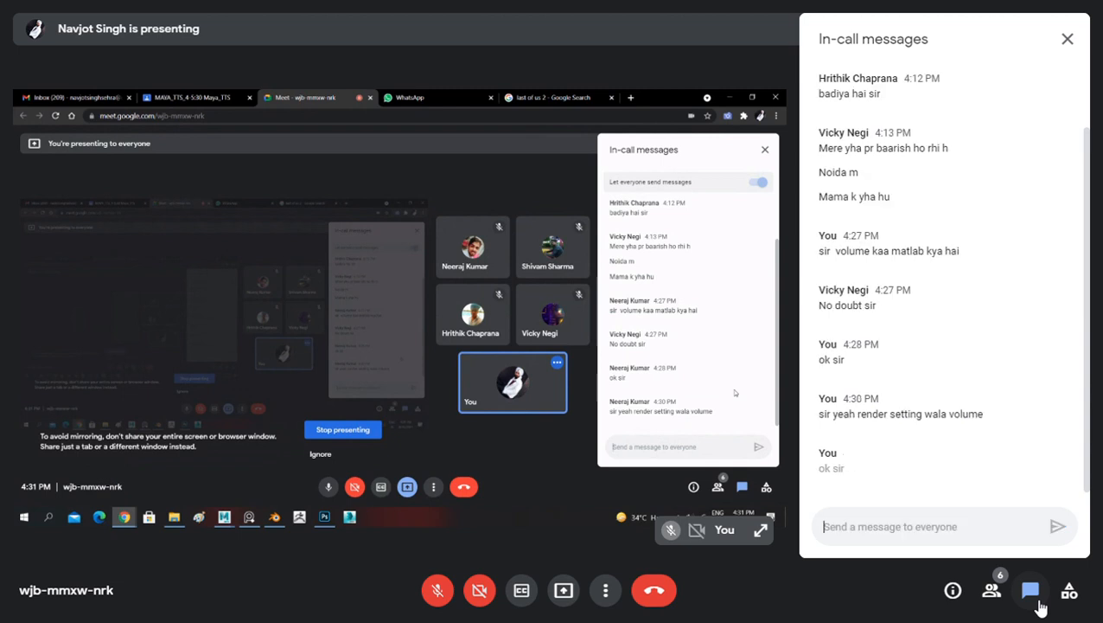
text(sama)
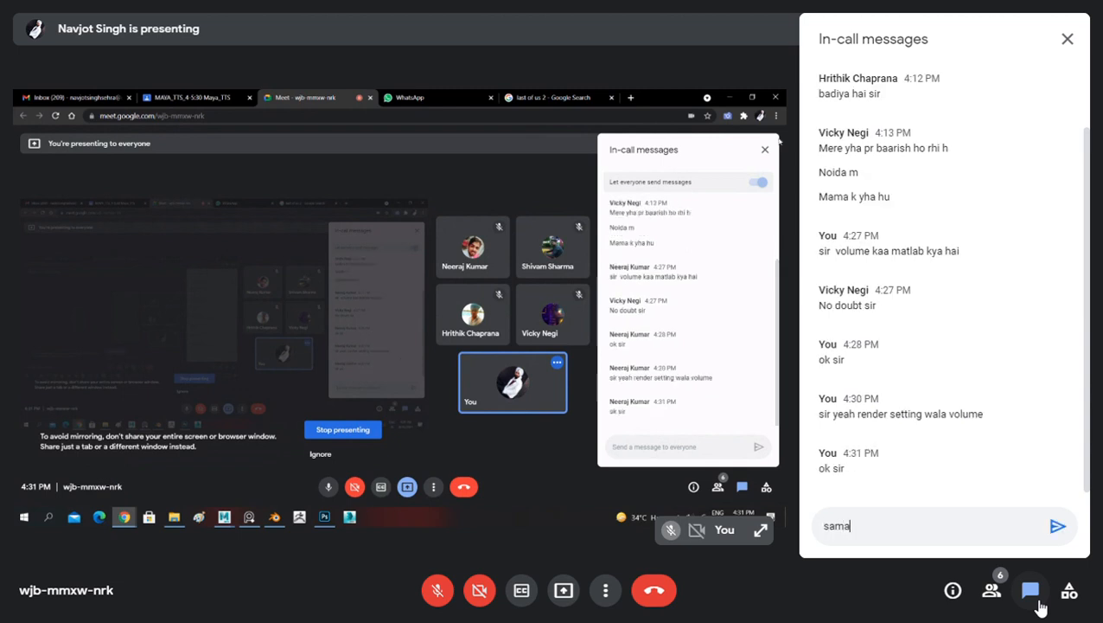
text(jh gay)
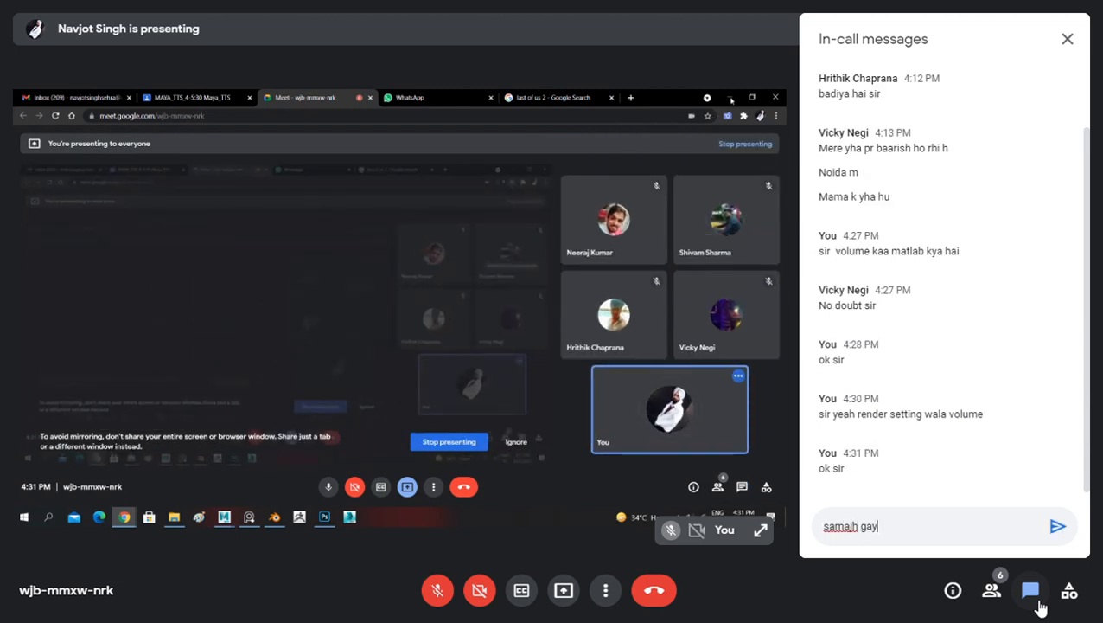
text(a)
key(Return)
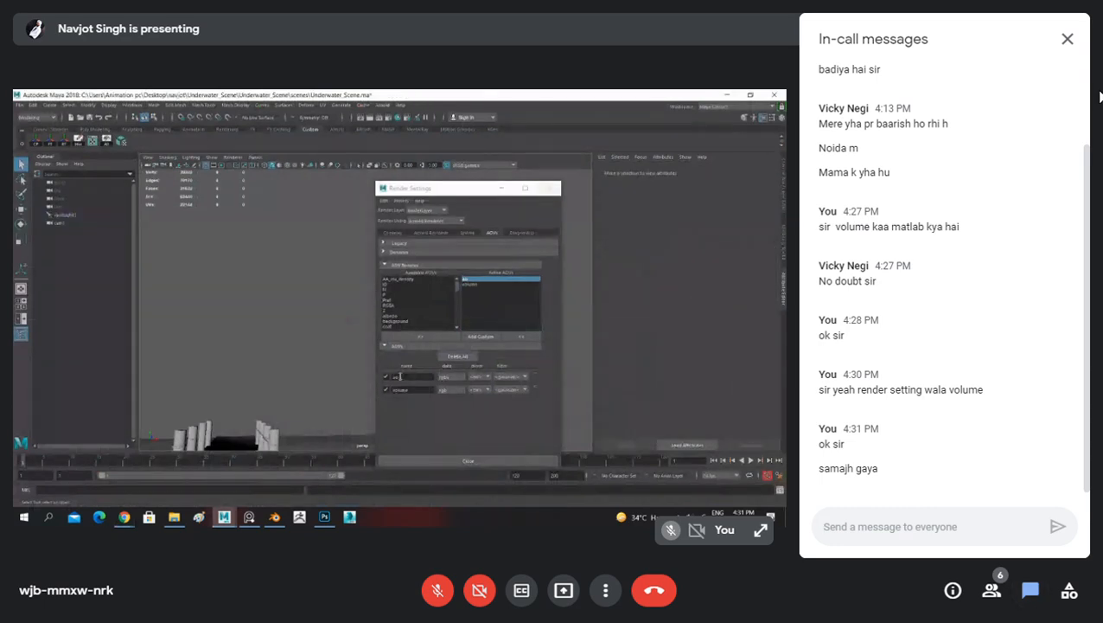
click(1067, 39)
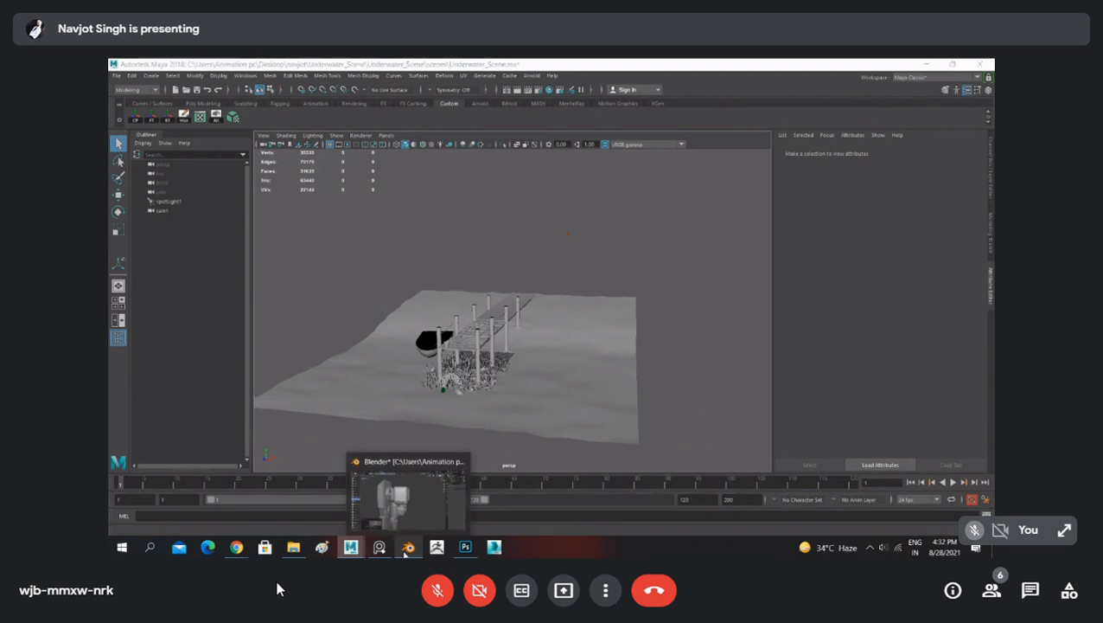
Step: Switch to Blender and show the robot blocking model in the Layout workspace
click(408, 547)
scroll(577, 249, down, 5)
middle_drag(612, 250, 649, 236)
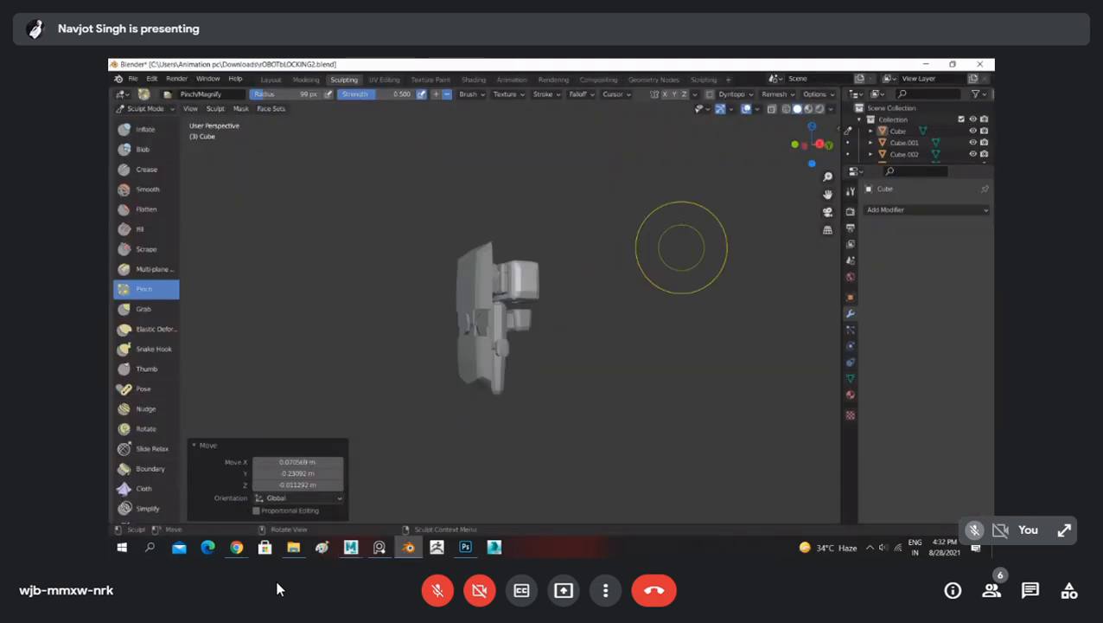
click(270, 79)
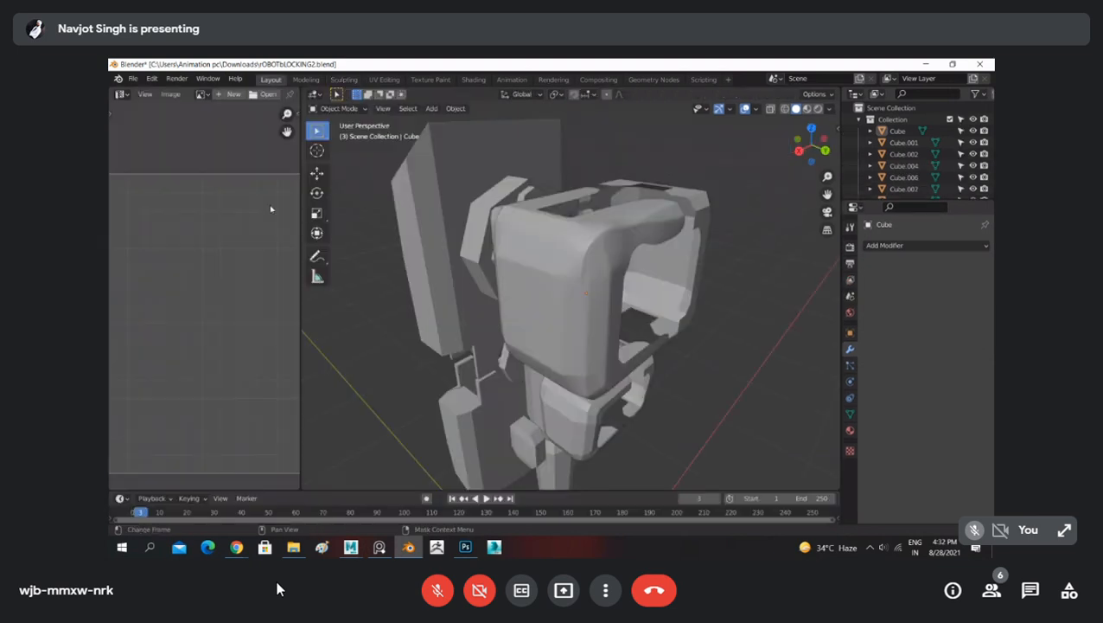
scroll(614, 255, down, 4)
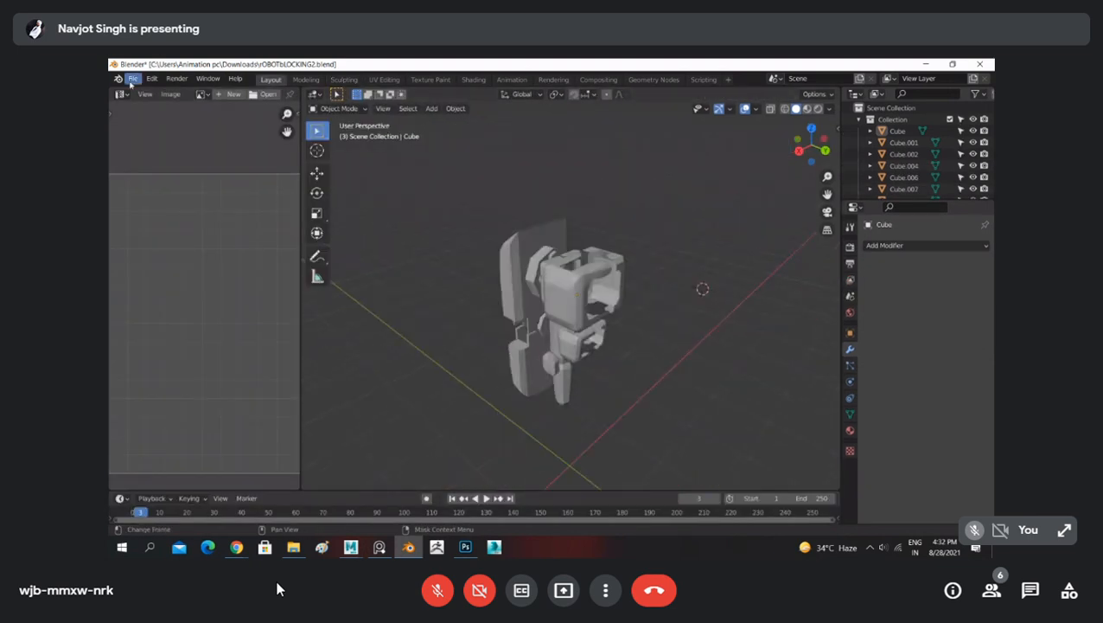
Step: Start a new default scene, discarding the unsaved changes to the robot blocking file
click(133, 79)
mouse_move(166, 93)
click(279, 95)
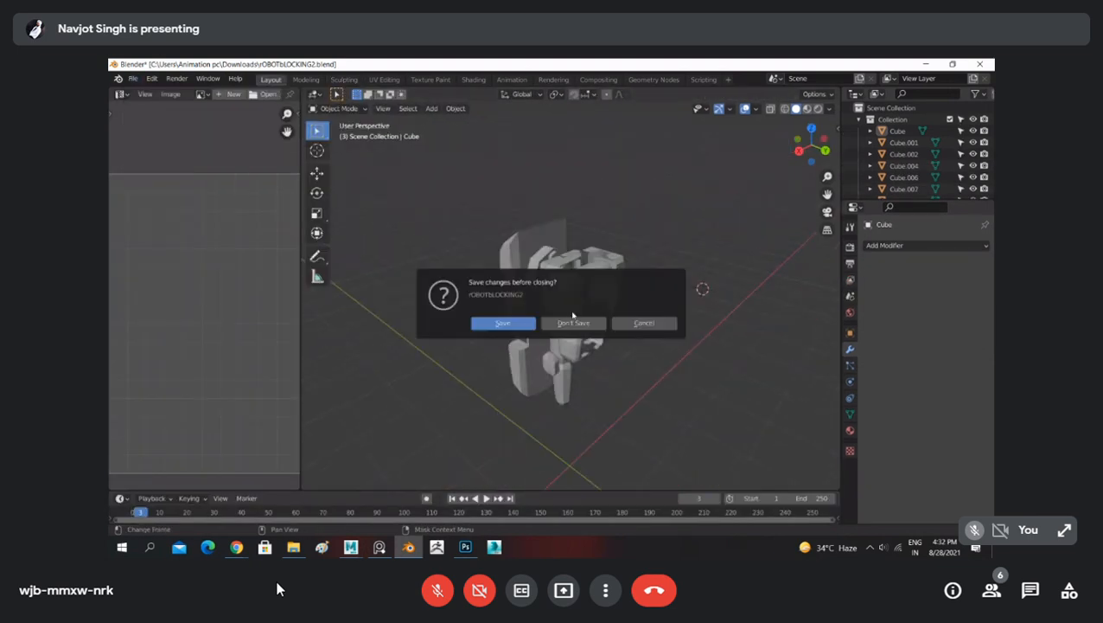
click(574, 322)
middle_drag(633, 270, 480, 228)
click(480, 228)
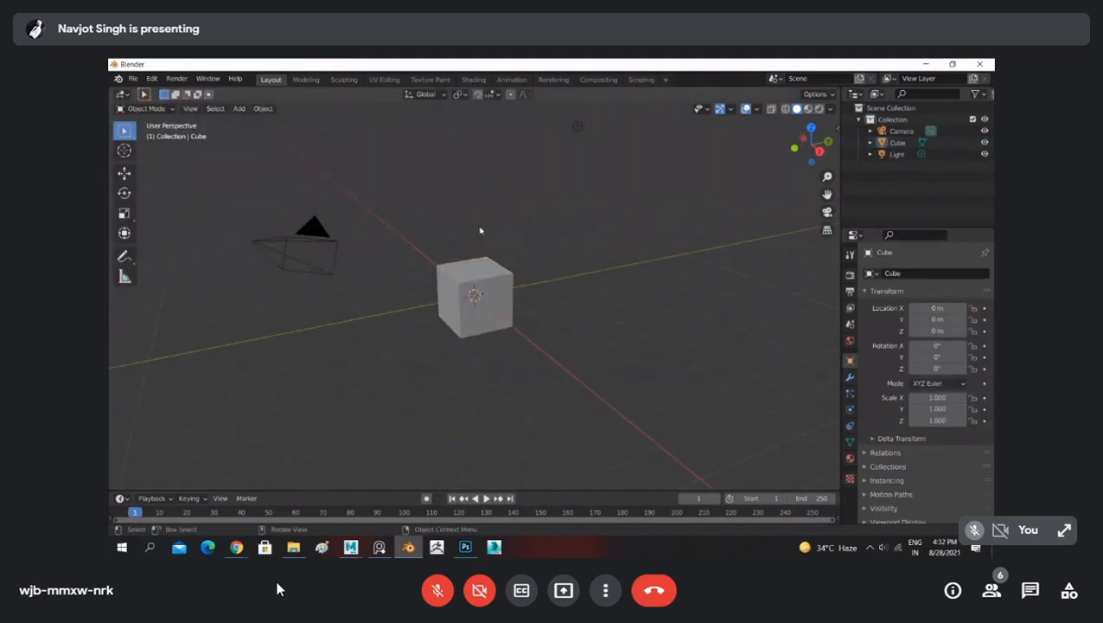
Step: Raise the default cube along the Z axis to a height of about 3.09 m
click(484, 274)
scroll(510, 281, down, 3)
scroll(508, 283, up, 1)
scroll(568, 266, down, 2)
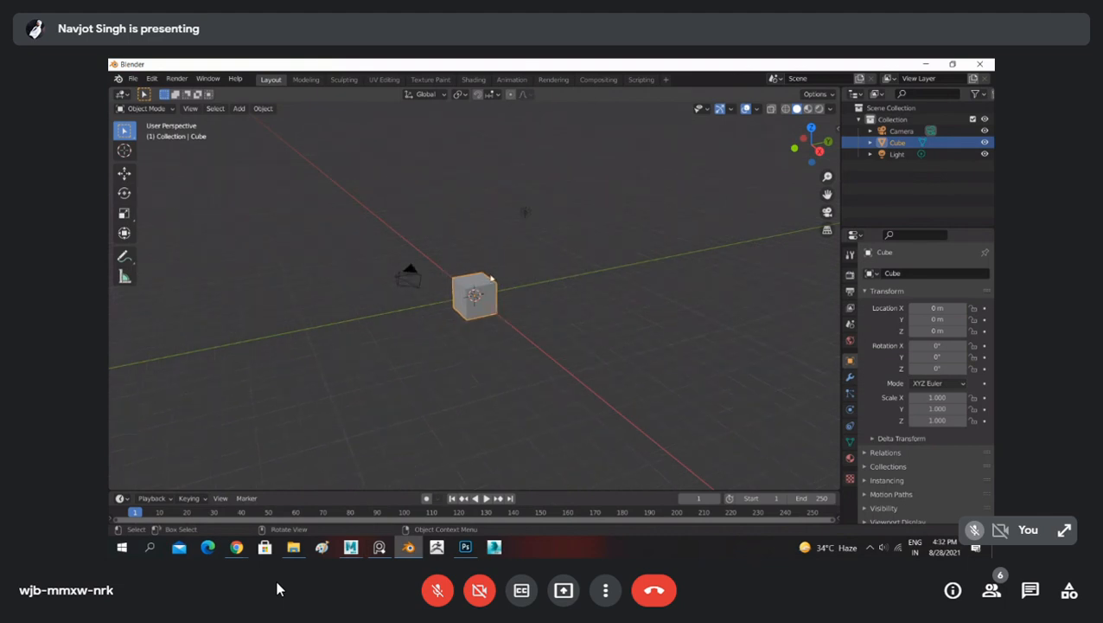
key(g)
key(y)
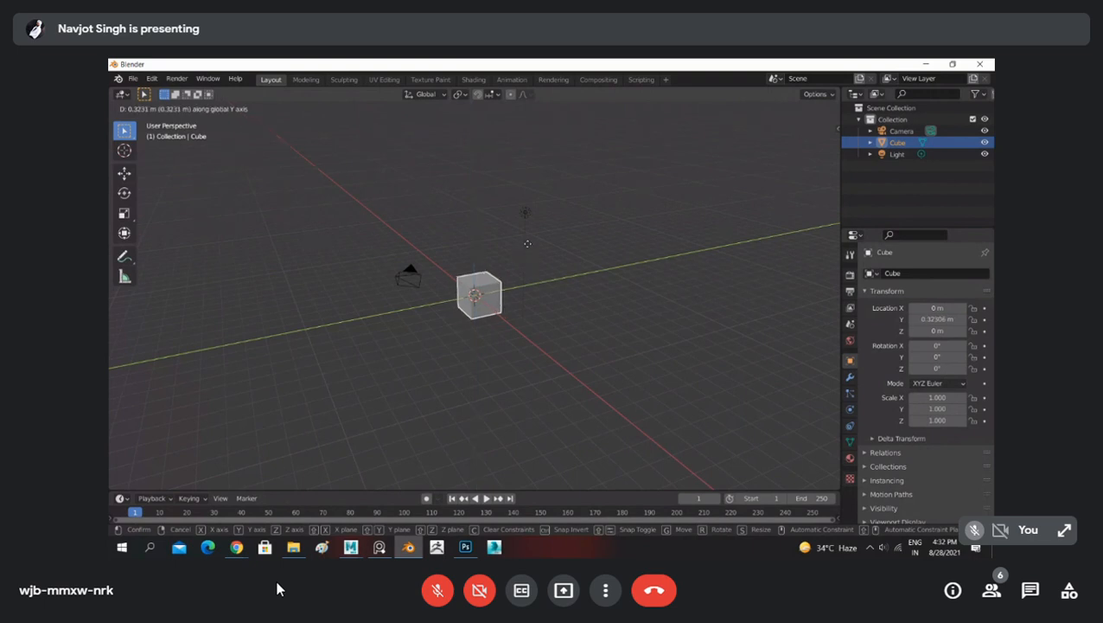
key(z)
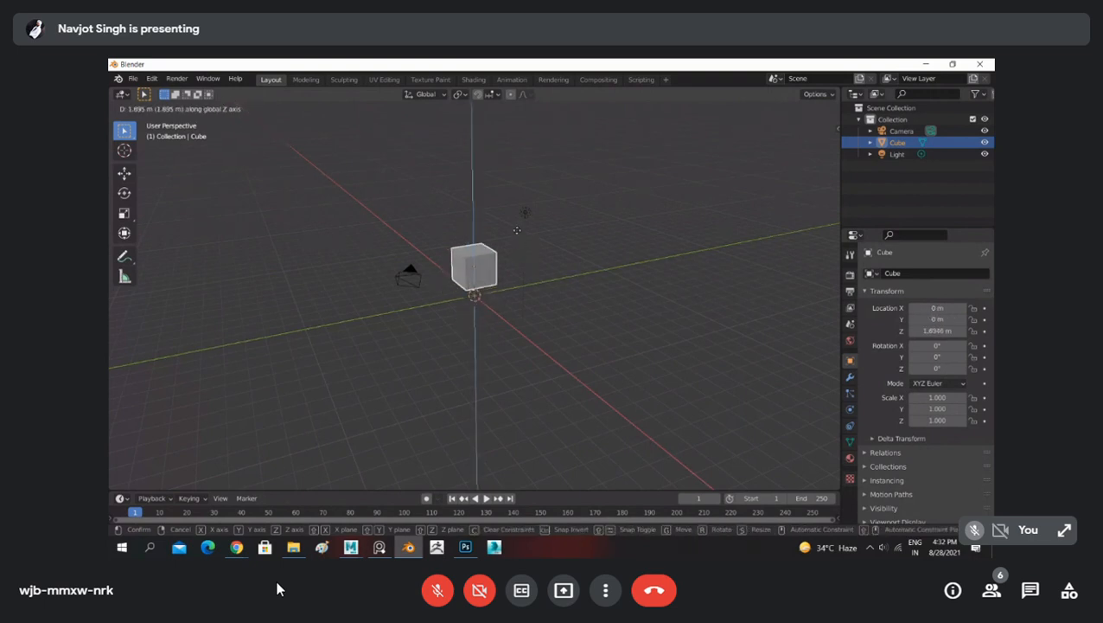
click(512, 219)
click(586, 249)
Step: Add a mesh plane at the origin and scale it up by about 36 as a ground
key(shift+a)
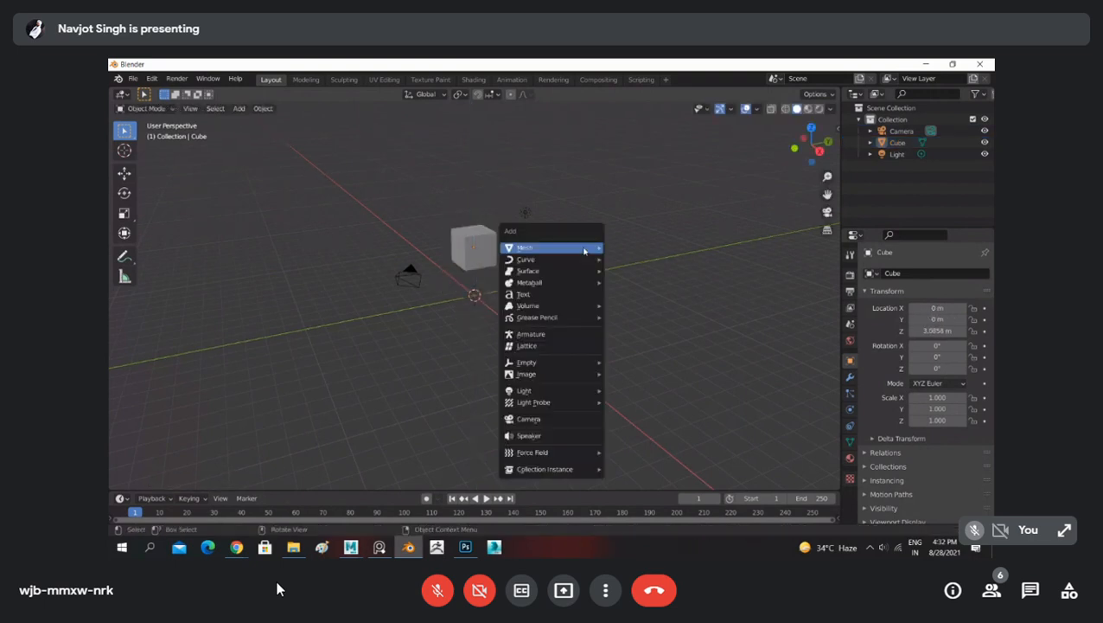
mouse_move(584, 249)
click(650, 248)
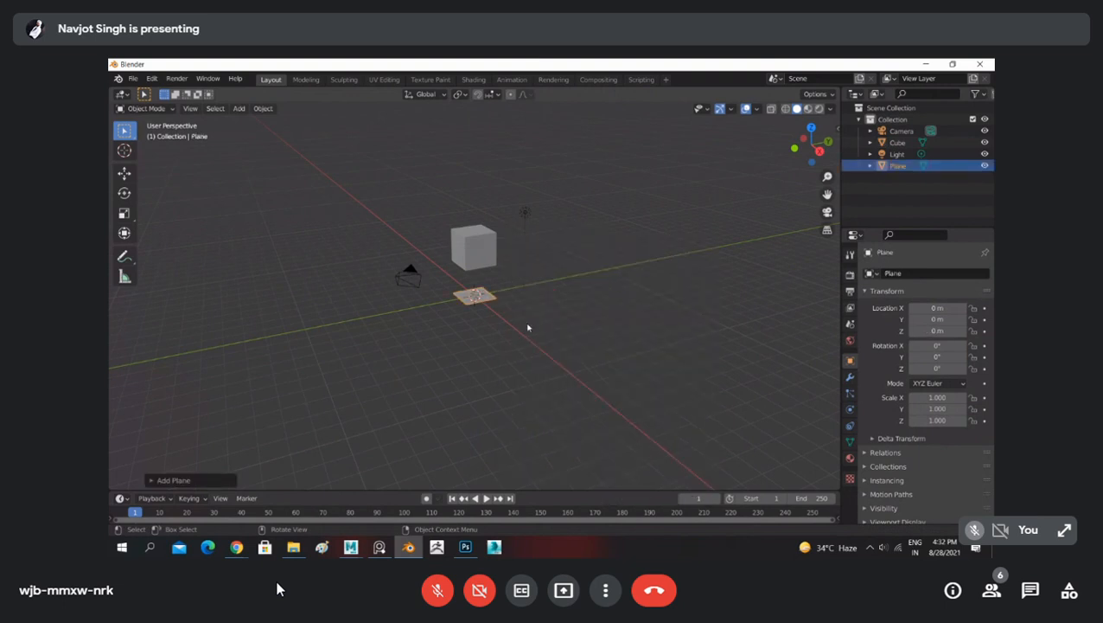
key(s)
click(420, 239)
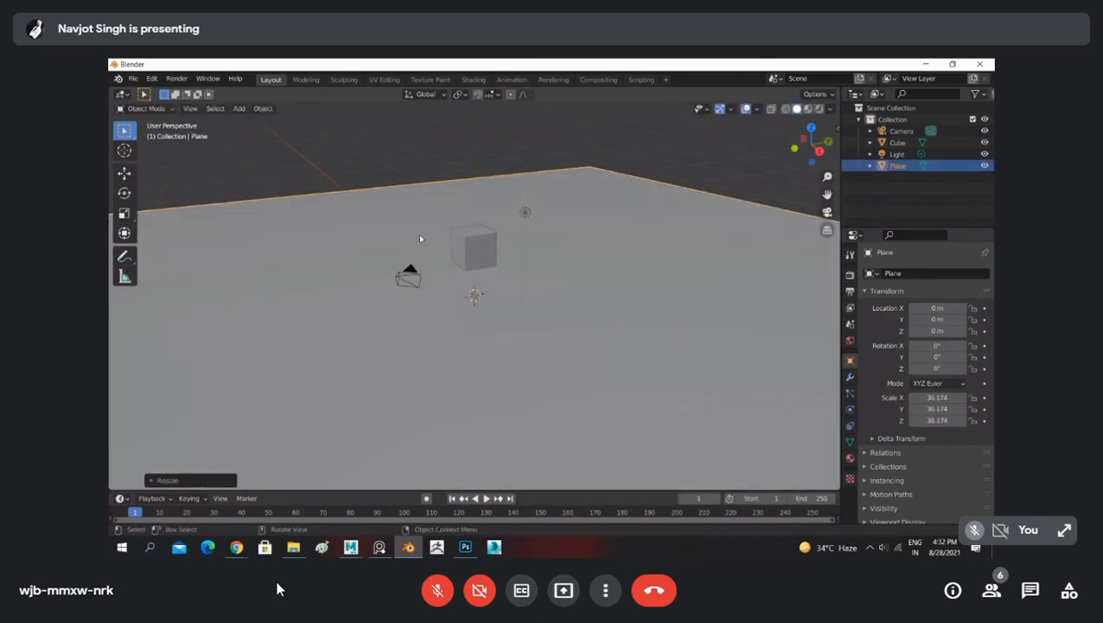
click(373, 153)
Step: Lower the cube along the Z axis onto the ground plane, at a height of about 0.98 m
middle_drag(517, 190, 469, 178)
scroll(523, 228, up, 3)
mouse_move(523, 228)
middle_down()
mouse_move(529, 215)
mouse_move(497, 187)
mouse_move(510, 234)
middle_up()
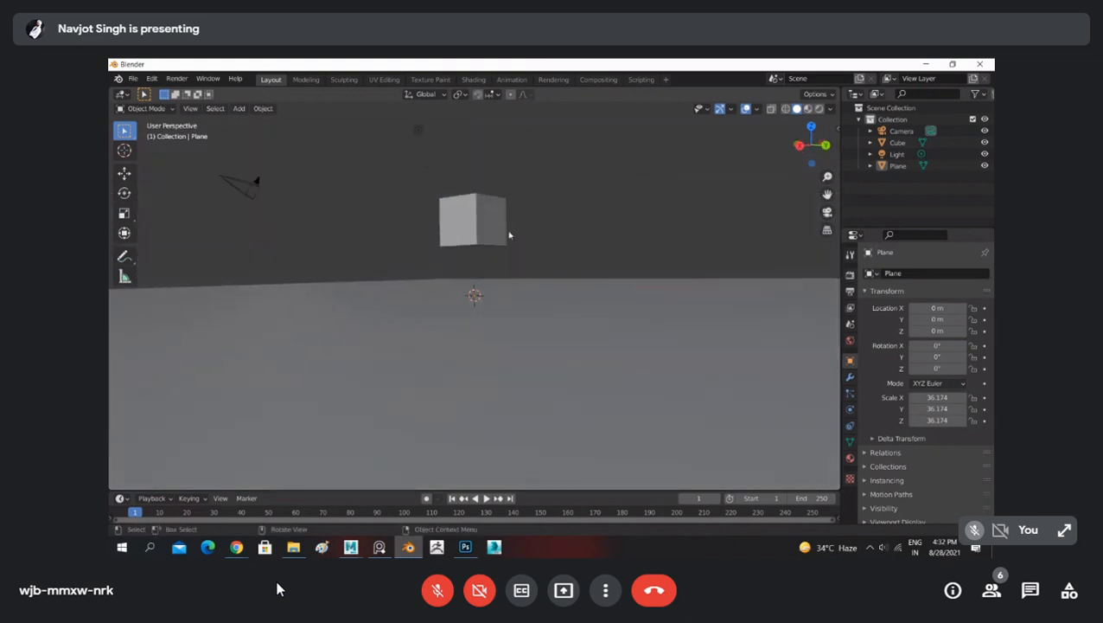
click(489, 235)
key(g)
key(x)
key(z)
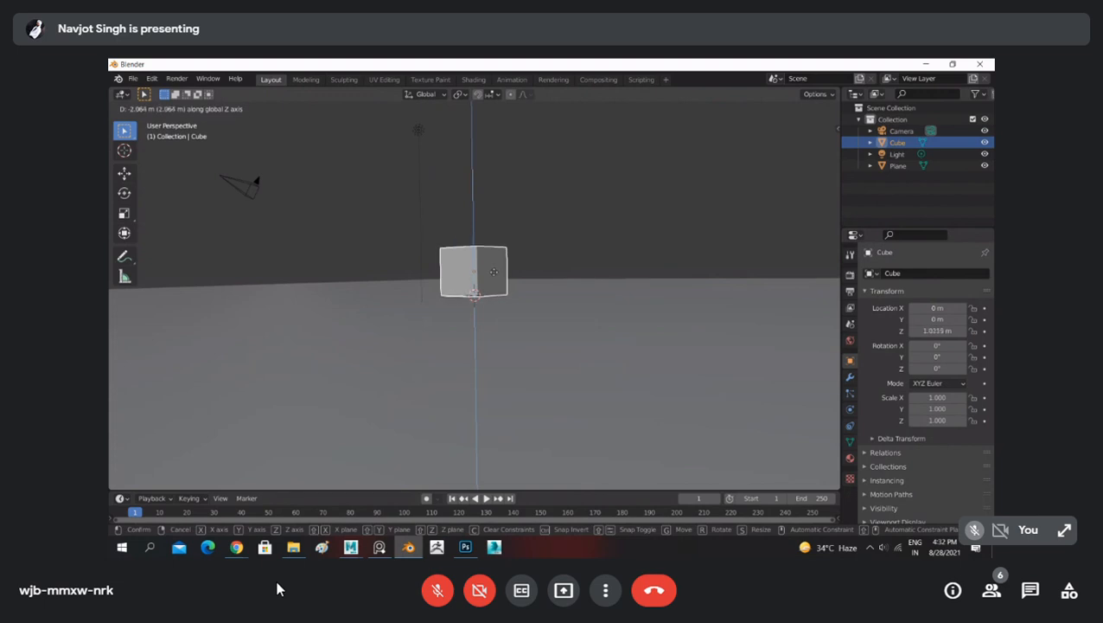
click(496, 276)
middle_drag(606, 217, 615, 192)
click(663, 133)
middle_drag(663, 133, 540, 271)
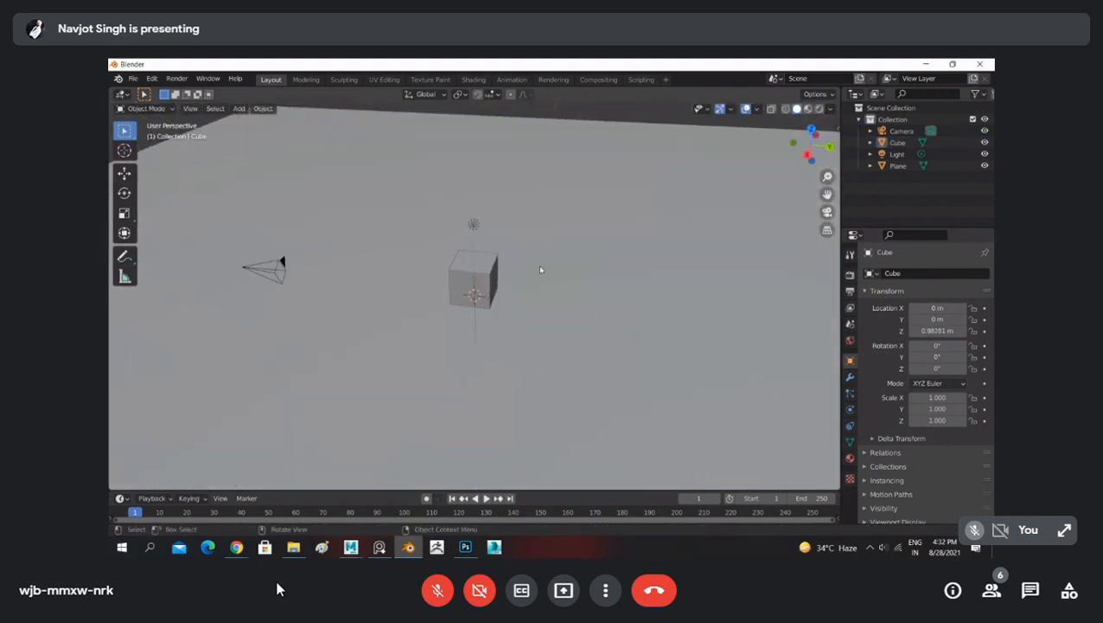
Step: Add a mesh torus at the origin and move it along the Y axis to about 3.5 m, beside the cube
key(shift+a)
mouse_move(511, 291)
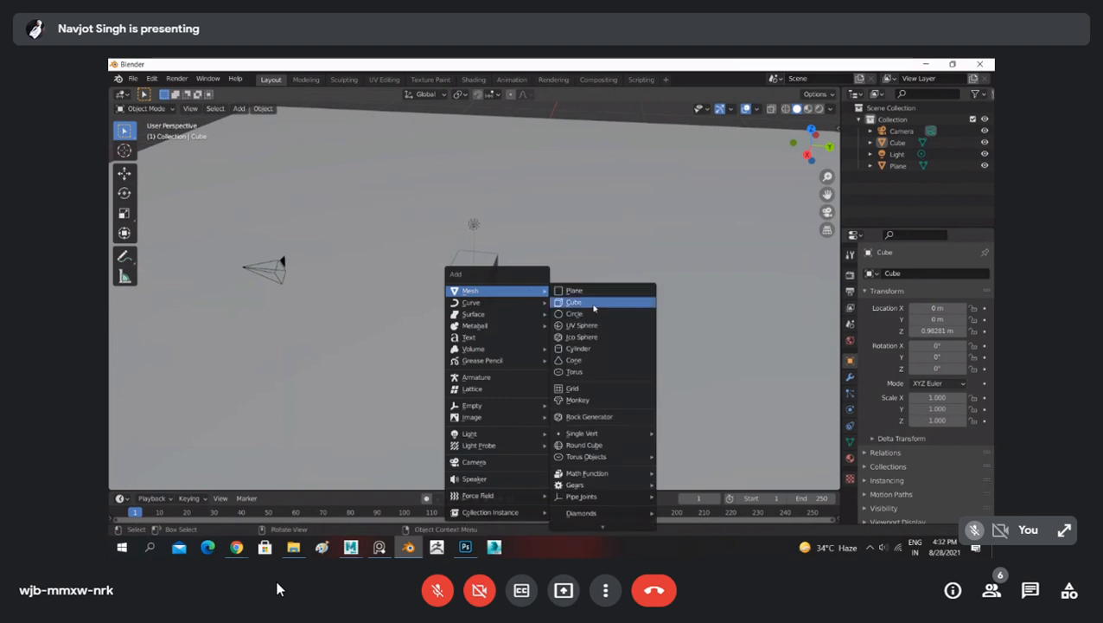
click(595, 372)
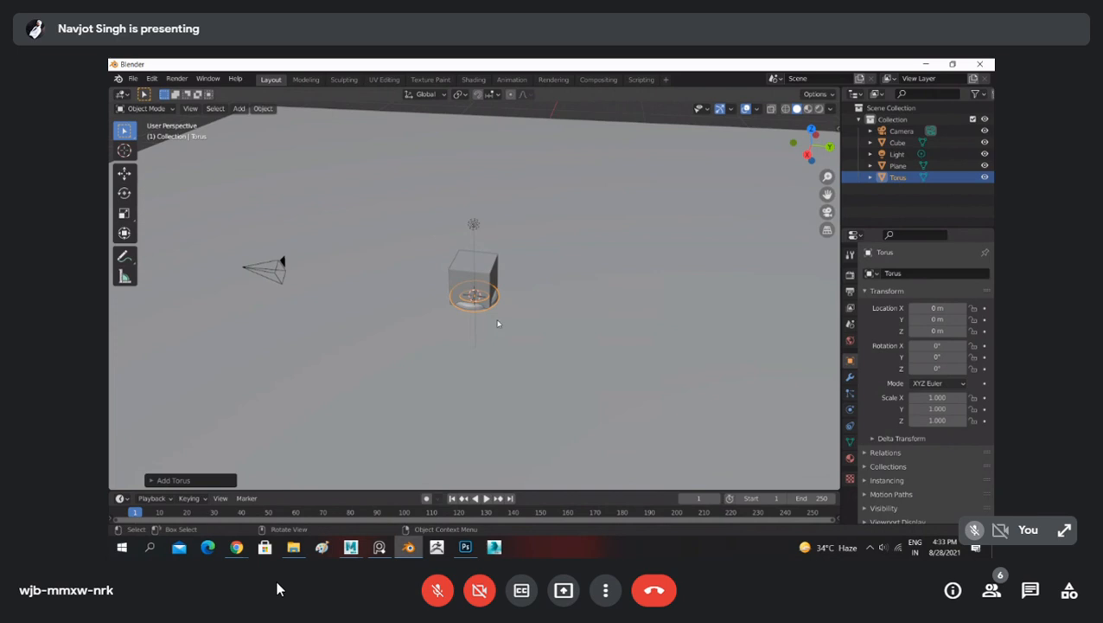
key(g)
key(y)
click(568, 318)
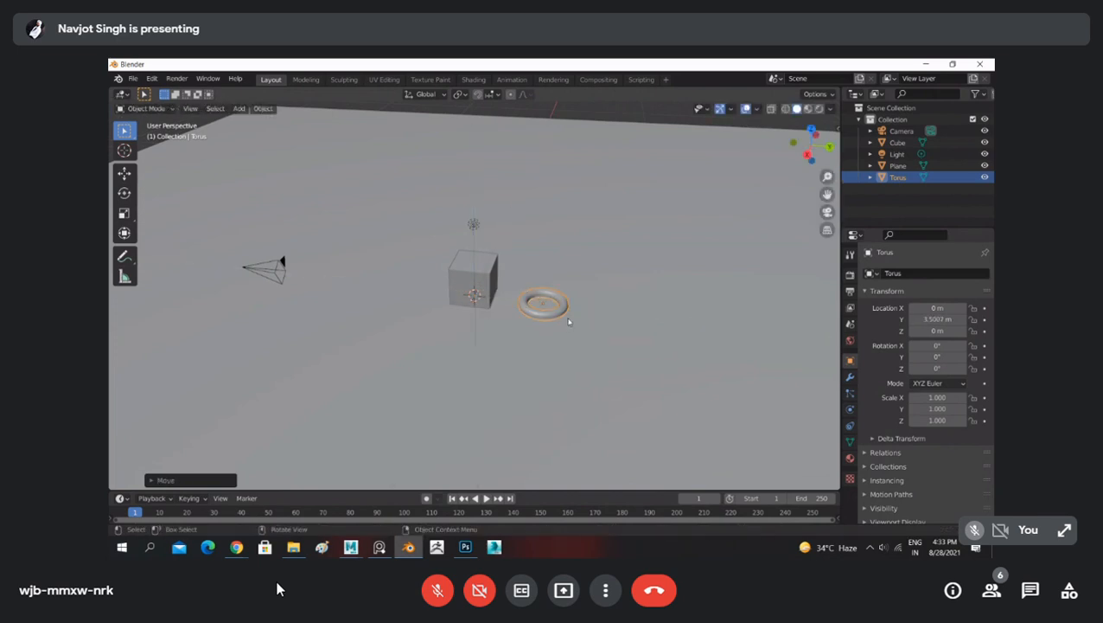
Step: Scale the torus up uniformly to about 1.8
scroll(568, 320, up, 2)
key(s)
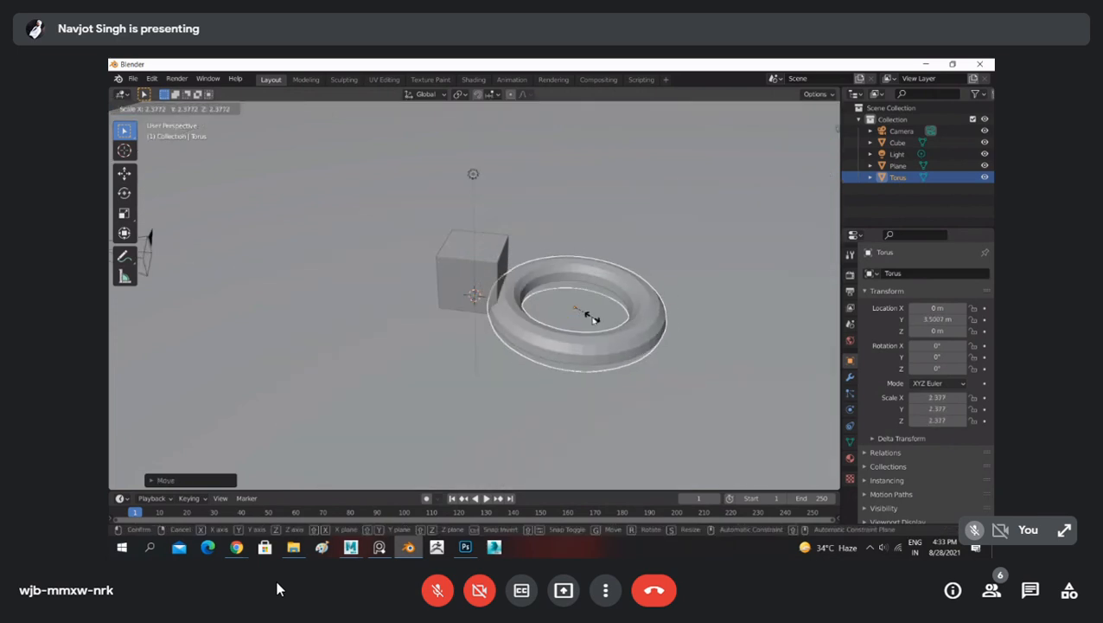
click(590, 317)
Step: Raise the torus along the Z axis to a height of about 0.49 m so it rests on the ground plane
scroll(556, 276, down, 1)
middle_drag(556, 275, 532, 268)
click(124, 173)
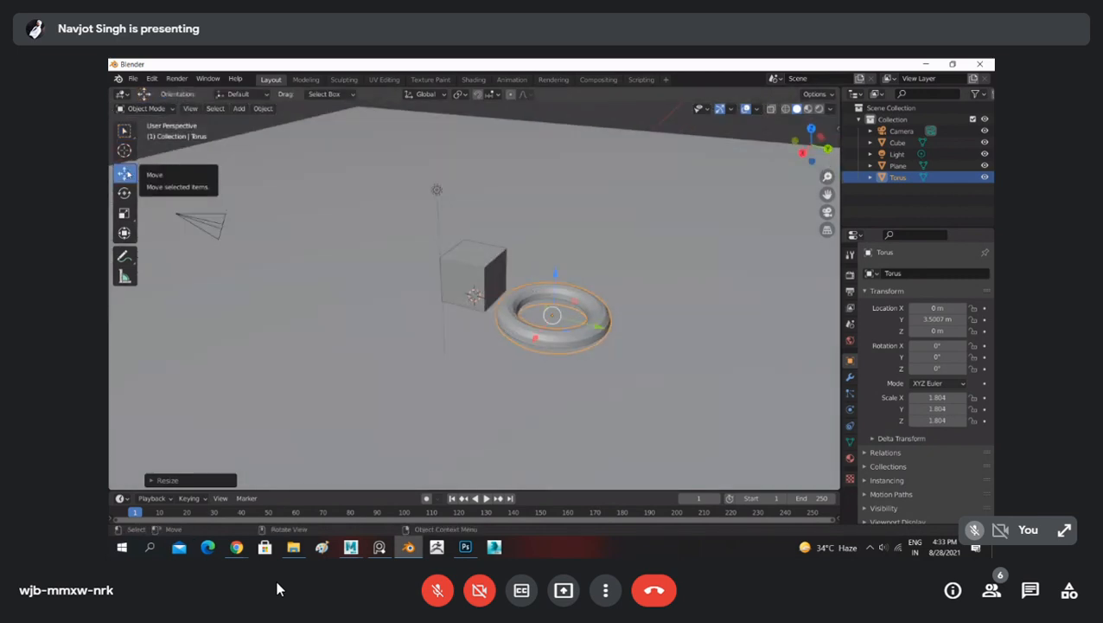
click(572, 251)
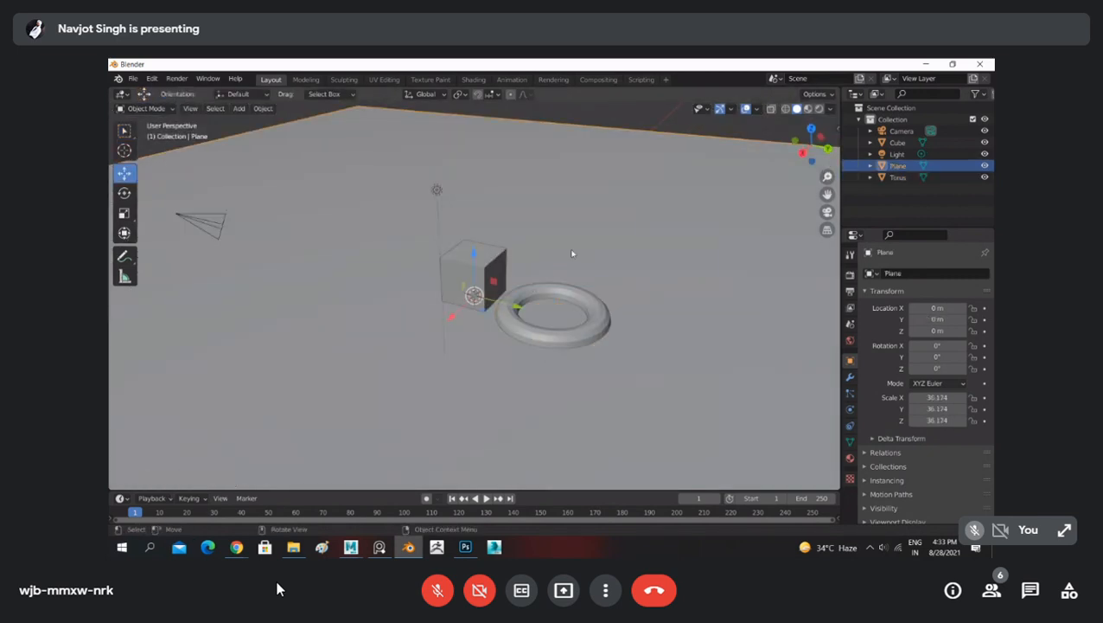
scroll(550, 268, up, 1)
key(grave)
key(grave)
key(grave)
key(grave)
key(grave)
key(grave)
key(grave)
key(grave)
middle_drag(595, 206, 596, 261)
click(623, 315)
middle_drag(612, 306, 616, 278)
drag(620, 277, 620, 242)
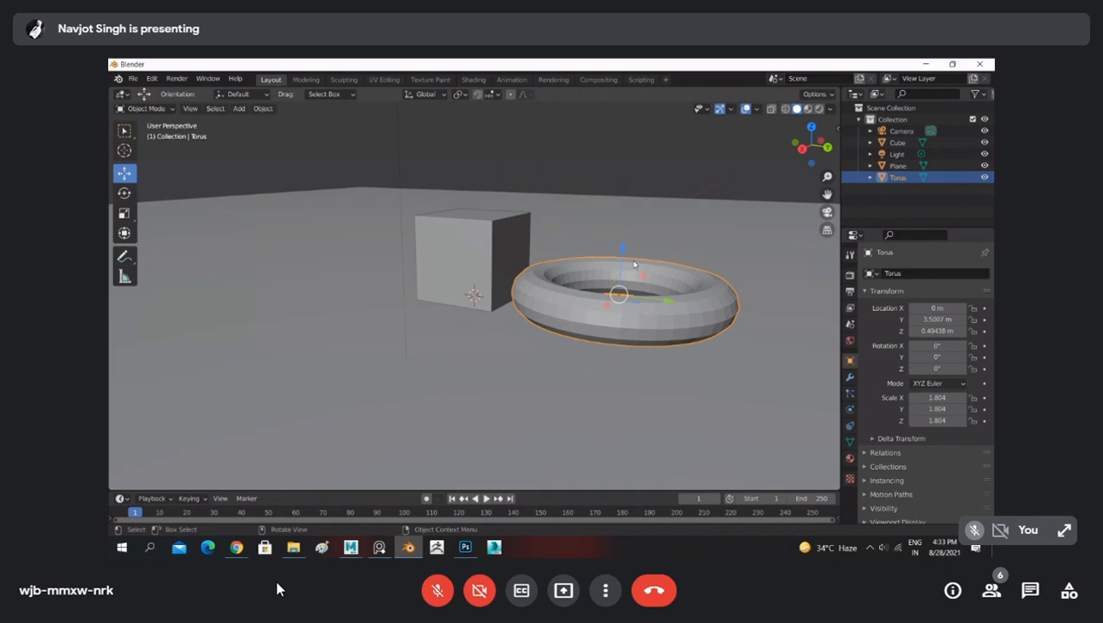
Step: Rotate the torus 90° around the global Z axis
key(r)
key(z)
key(9)
key(0)
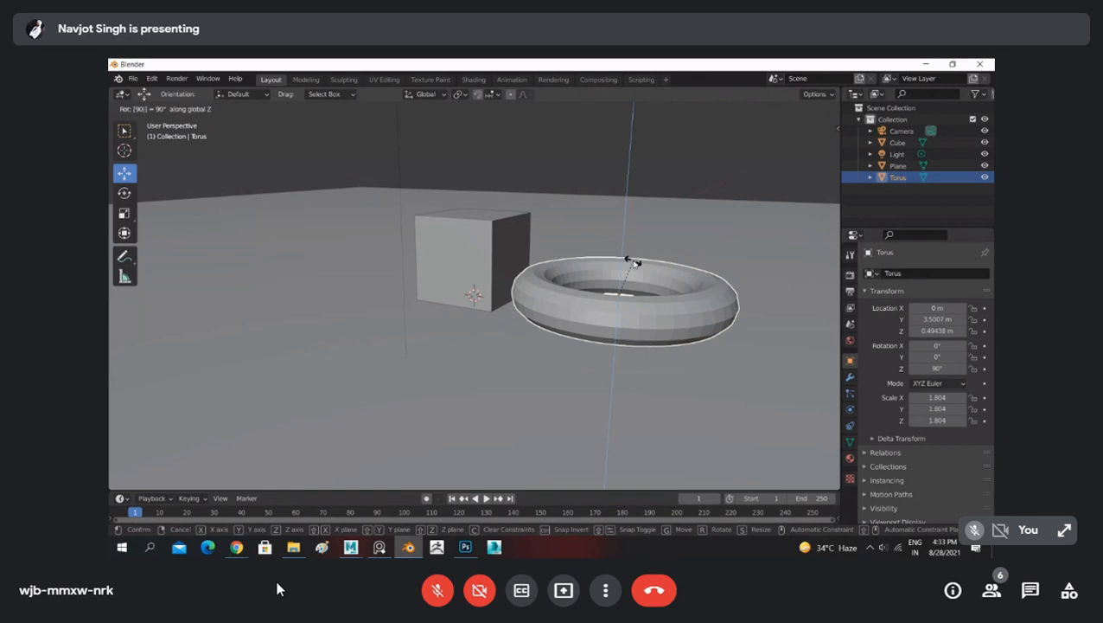
key(Return)
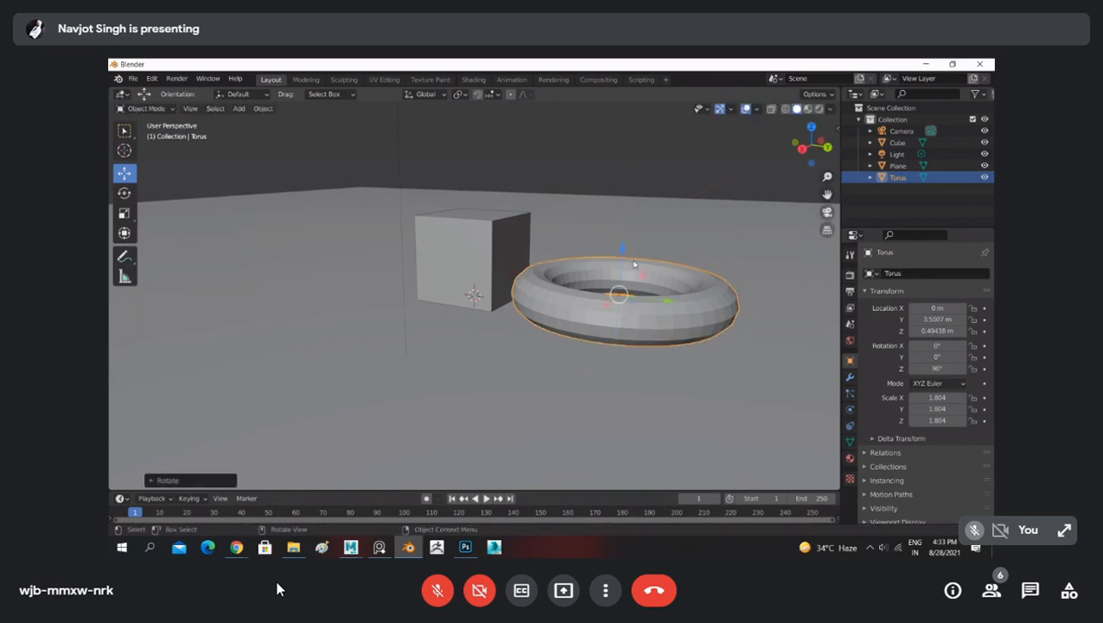
key(r)
key(y)
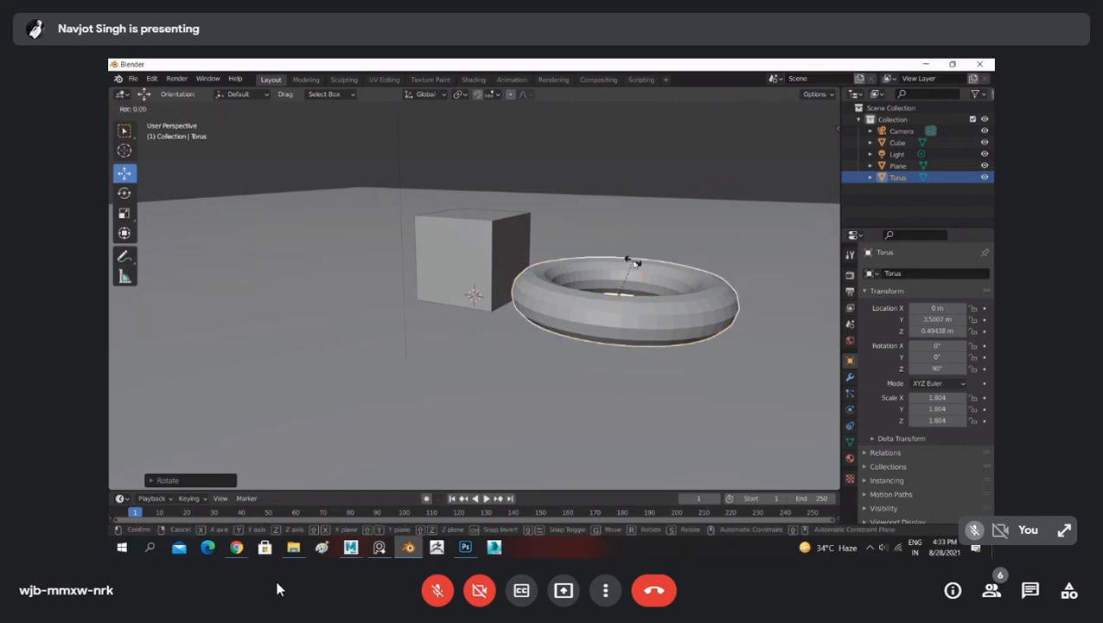
text(90)
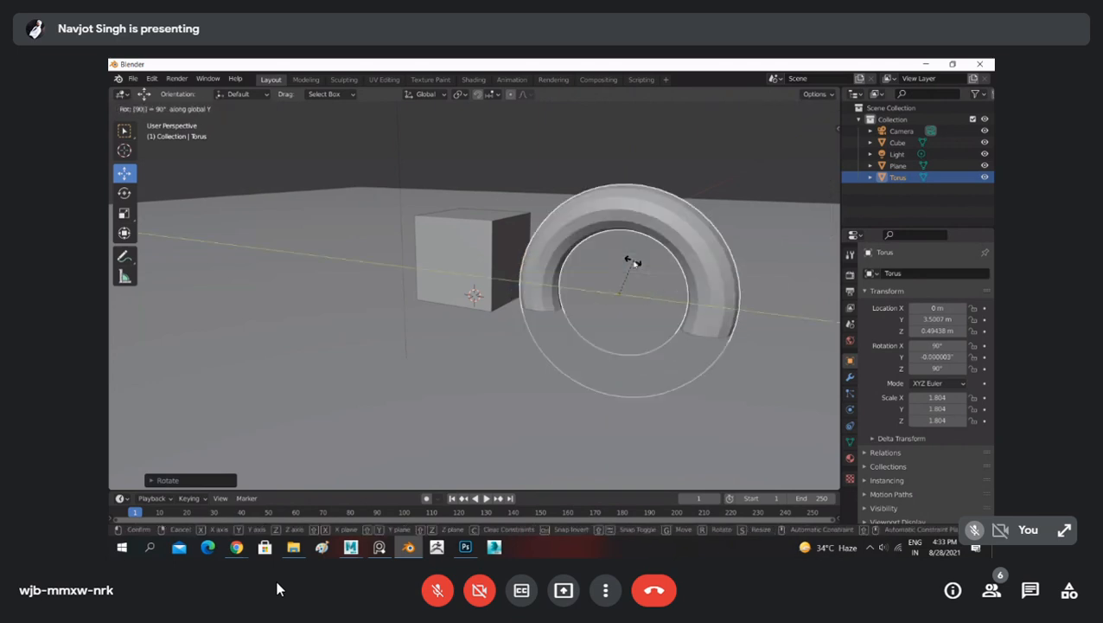
key(Escape)
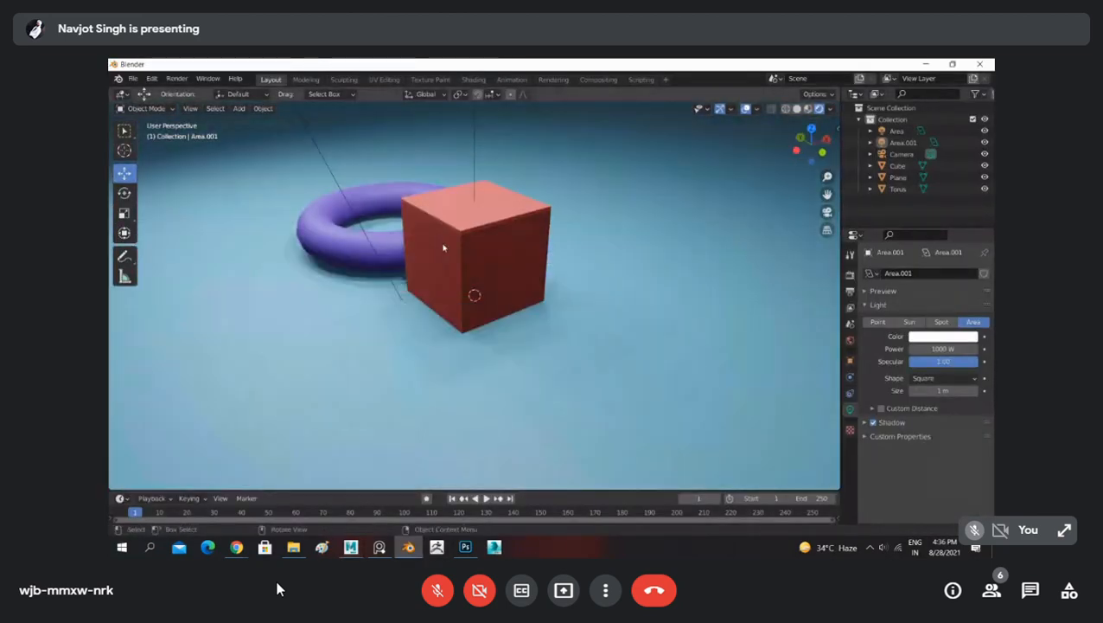
Step: Render the scene as a still image, examine the lit cube and torus, and close the render window
middle_drag(561, 235, 556, 261)
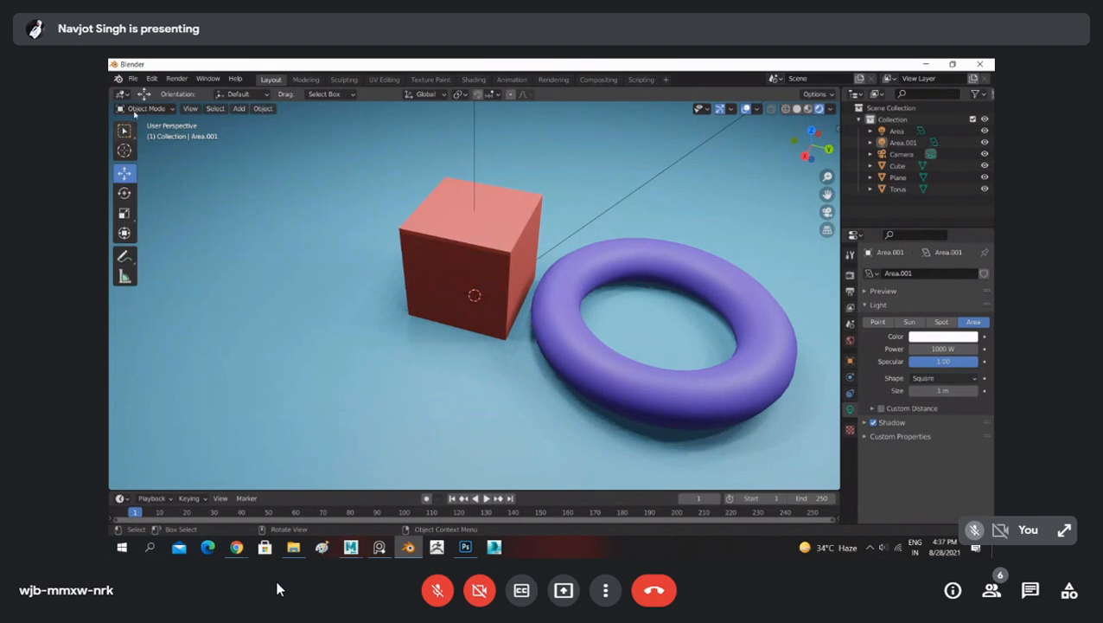
click(176, 78)
click(185, 89)
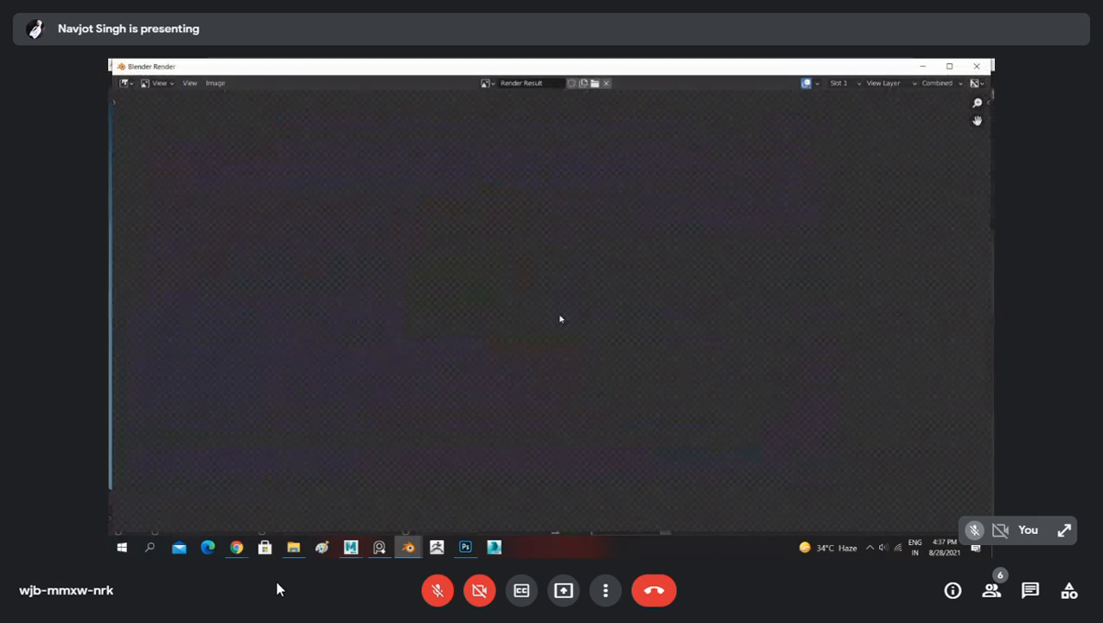
scroll(560, 319, down, 5)
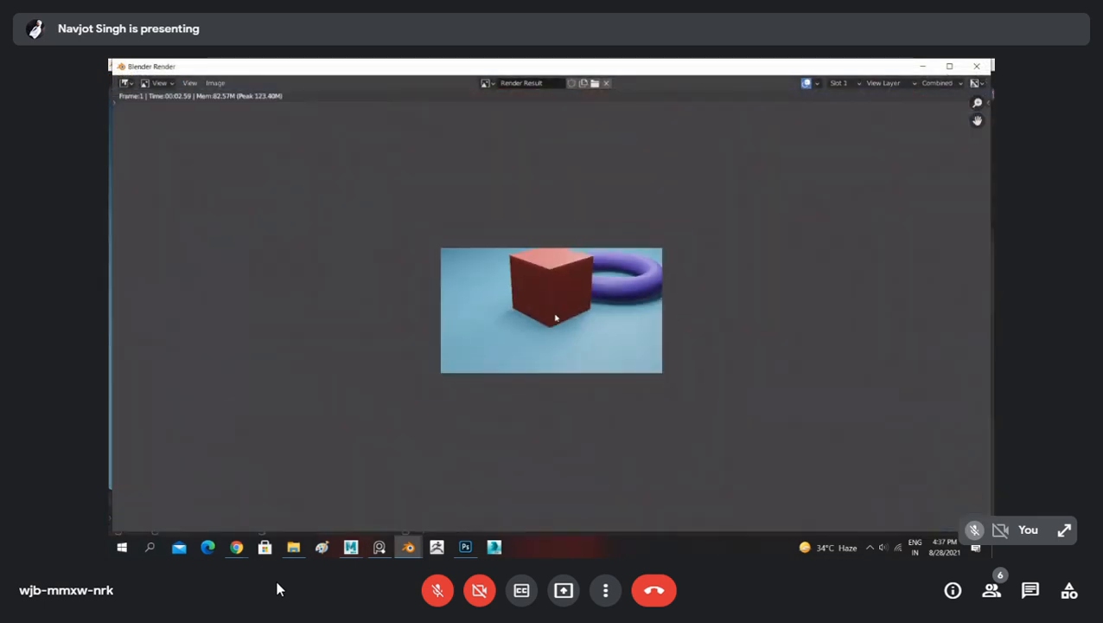
scroll(556, 315, up, 1)
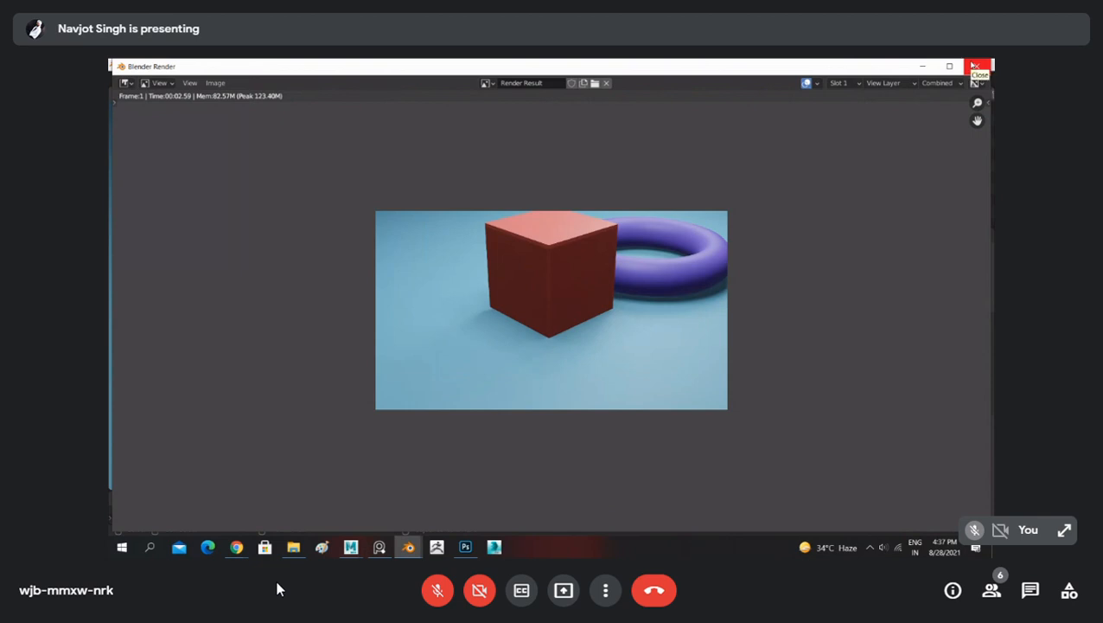
click(974, 65)
Step: Move the area light above the cube to the side away from the torus and tilt it to aim at both objects
middle_drag(534, 314, 595, 275)
scroll(593, 273, down, 1)
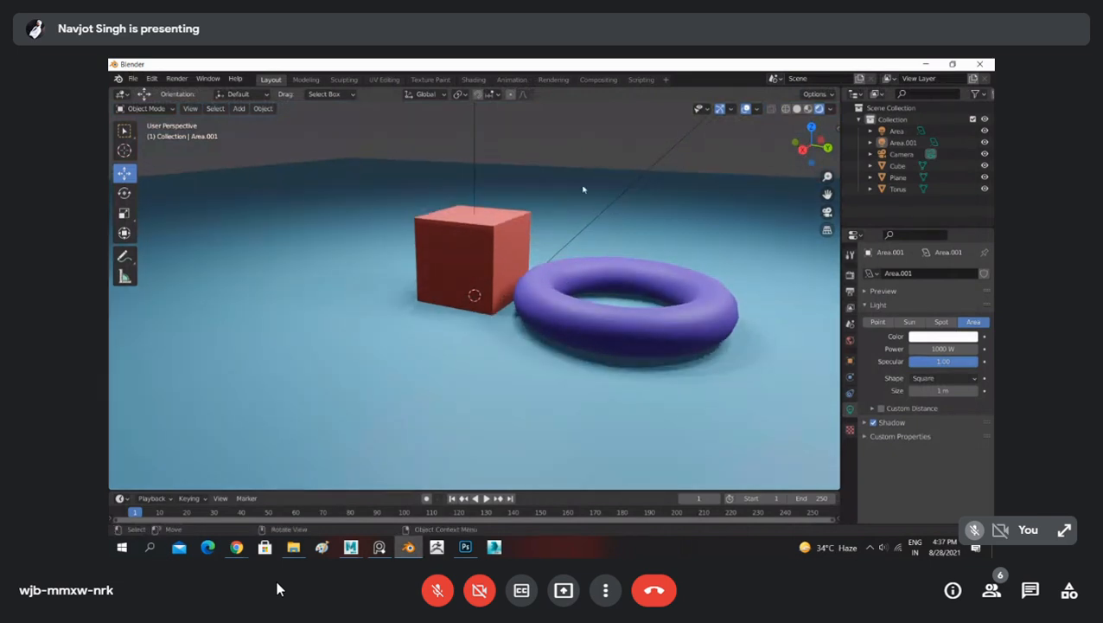
middle_drag(559, 234, 571, 252)
scroll(571, 253, down, 3)
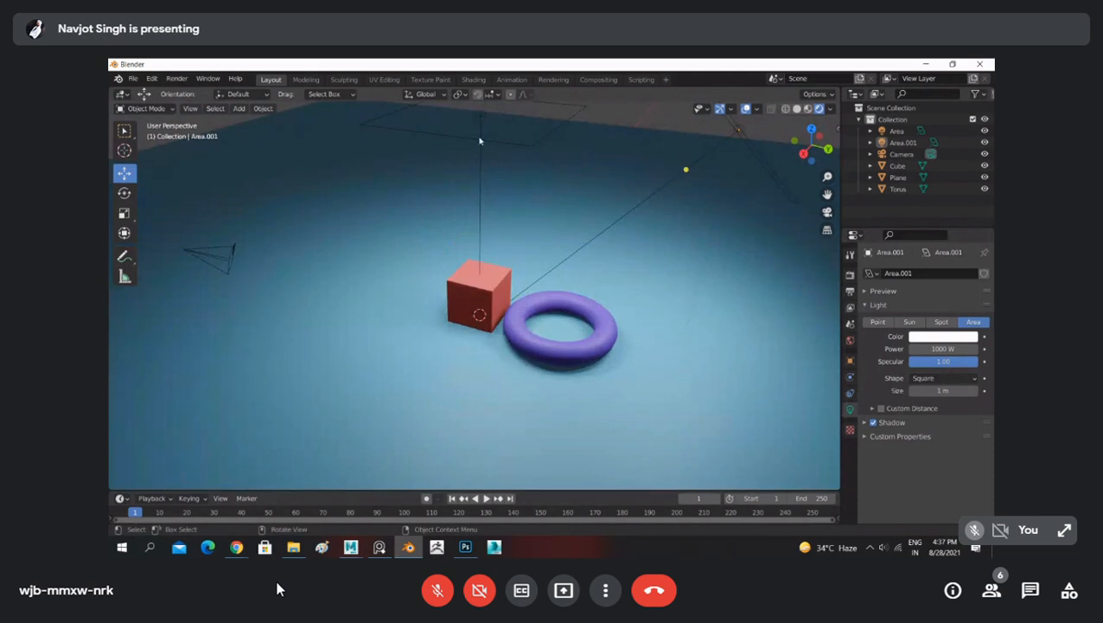
click(481, 117)
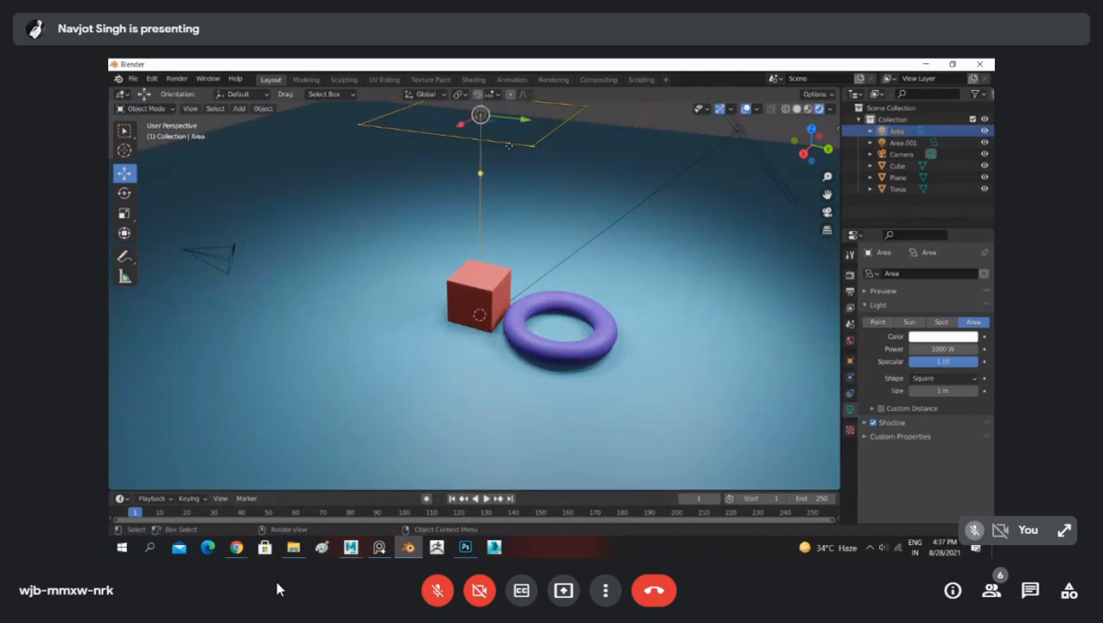
drag(481, 117, 435, 139)
key(r)
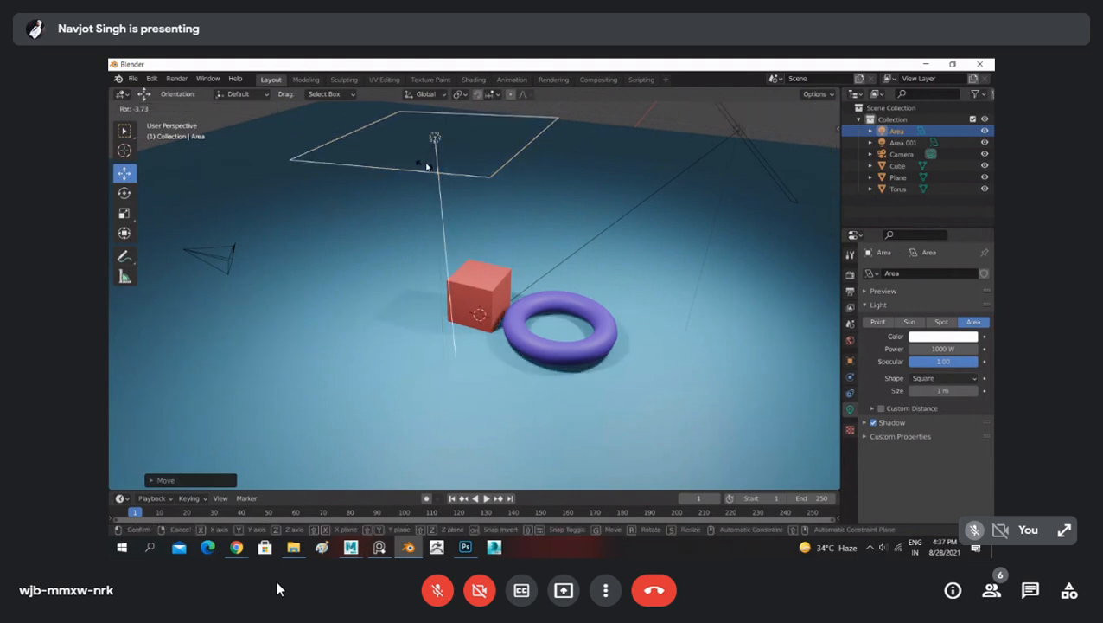
click(435, 144)
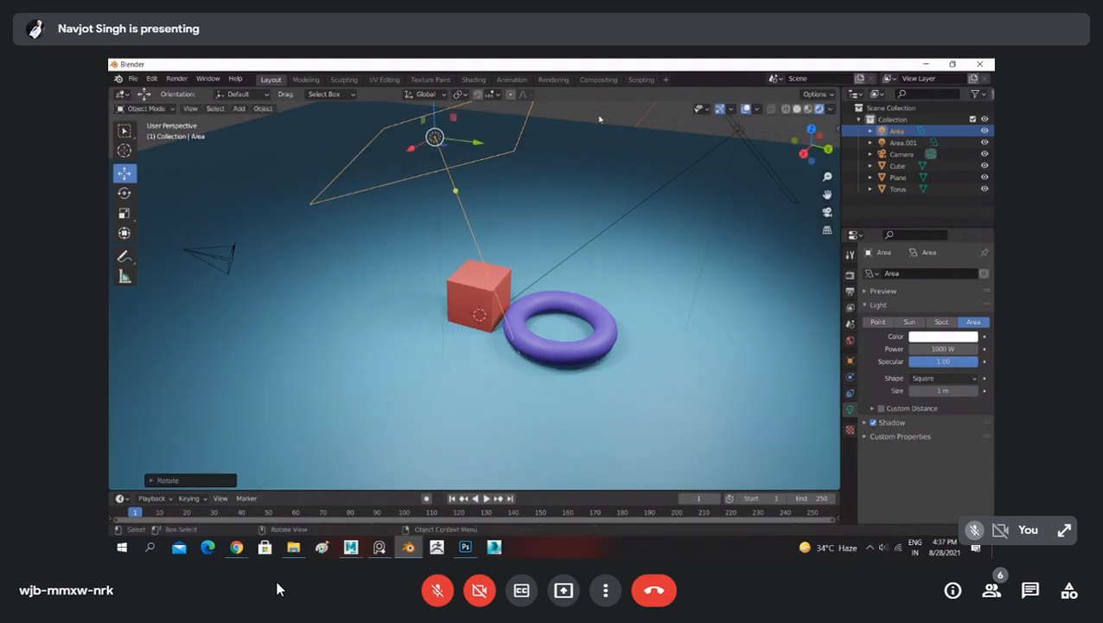
click(599, 118)
middle_drag(546, 227, 529, 177)
scroll(516, 297, up, 2)
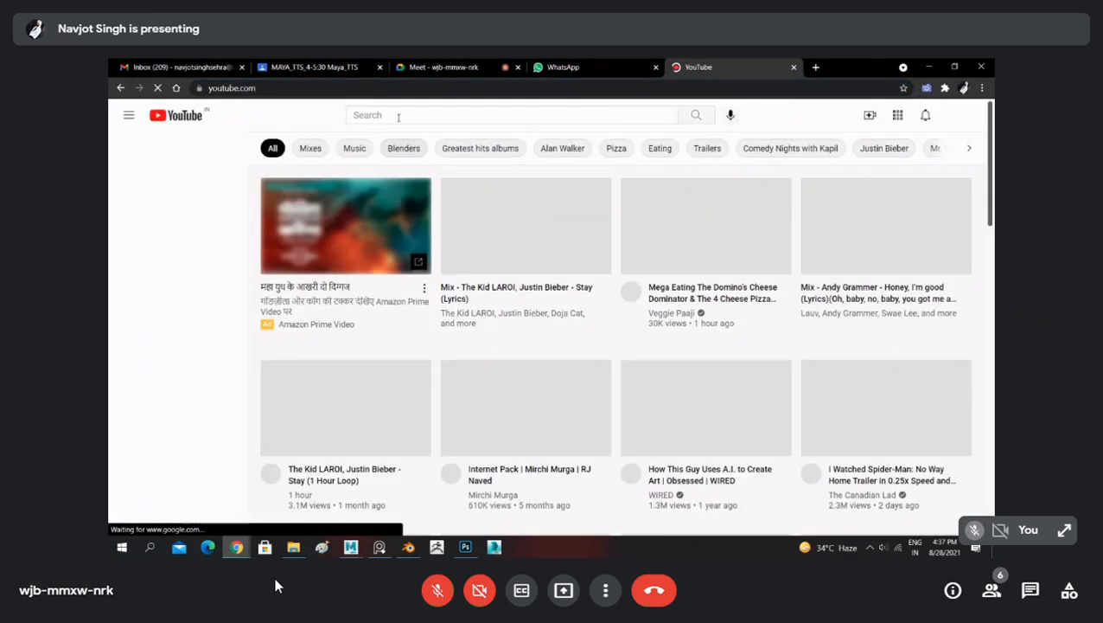
Step: Send the meeting chat message "sir maya mein model bana kar bleder mein laake lightin kar sakte hai kya" and close the chat
click(1037, 590)
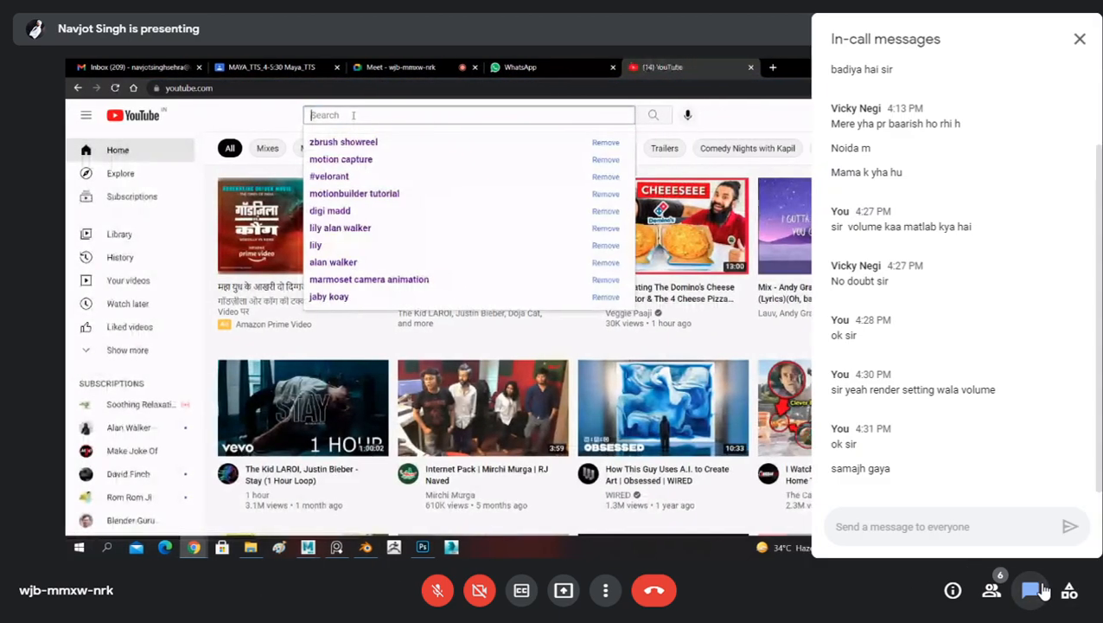
text(sir maya )
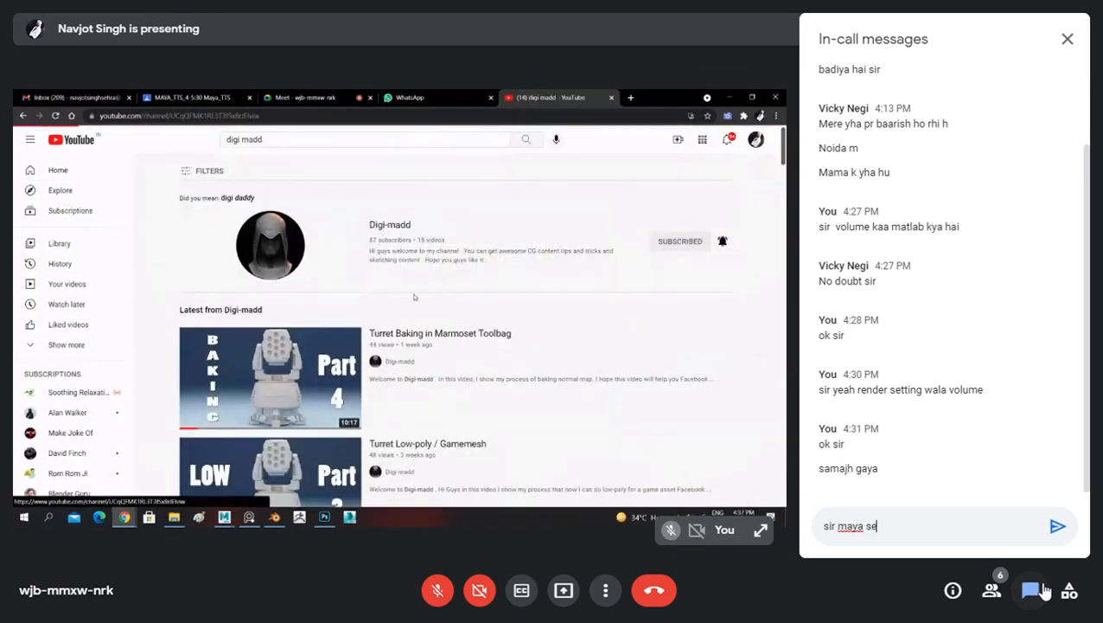
text(me)
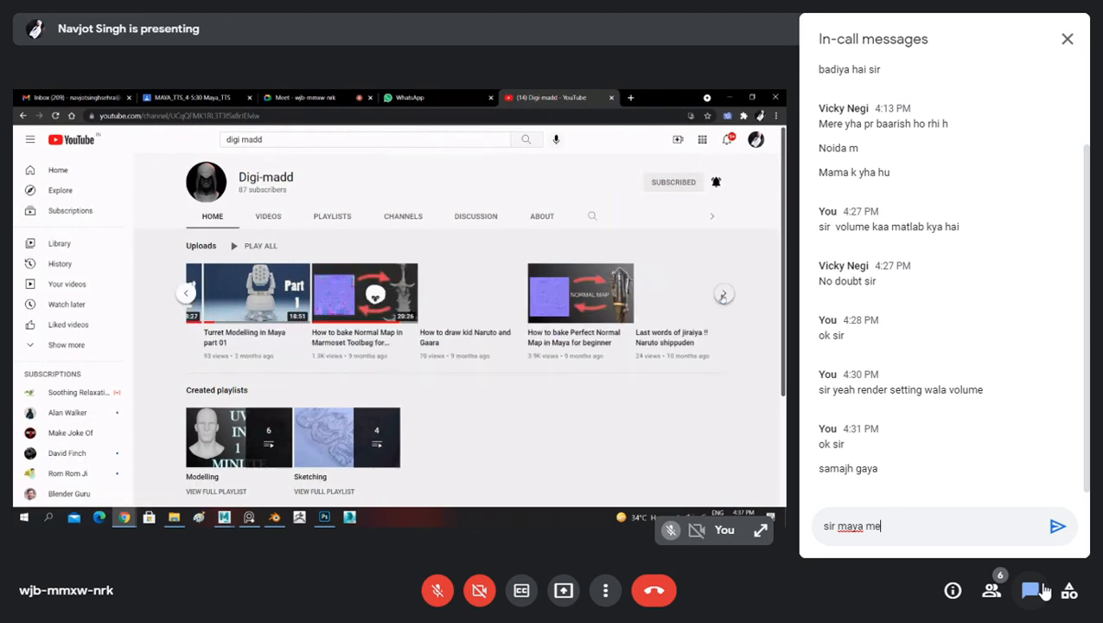
text(in m)
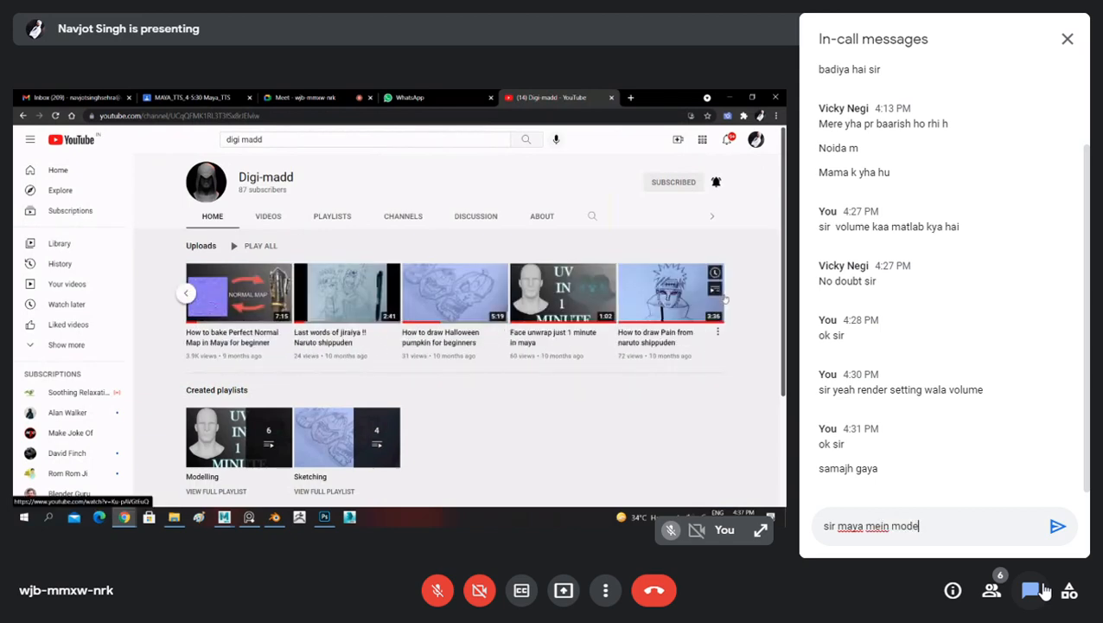
text(ode)
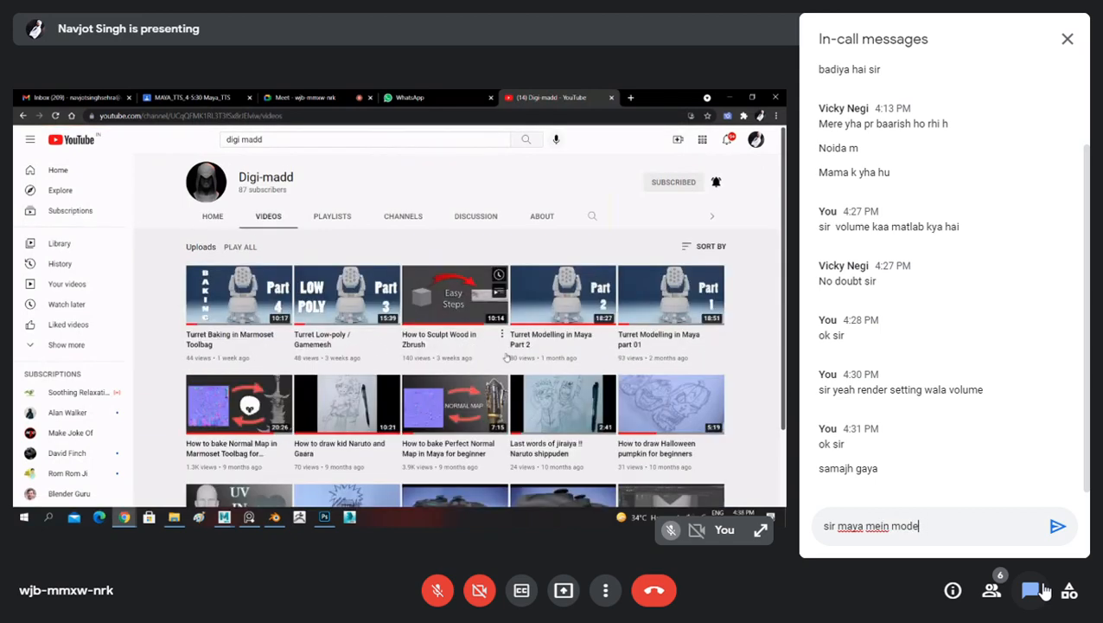
text(l bana kar)
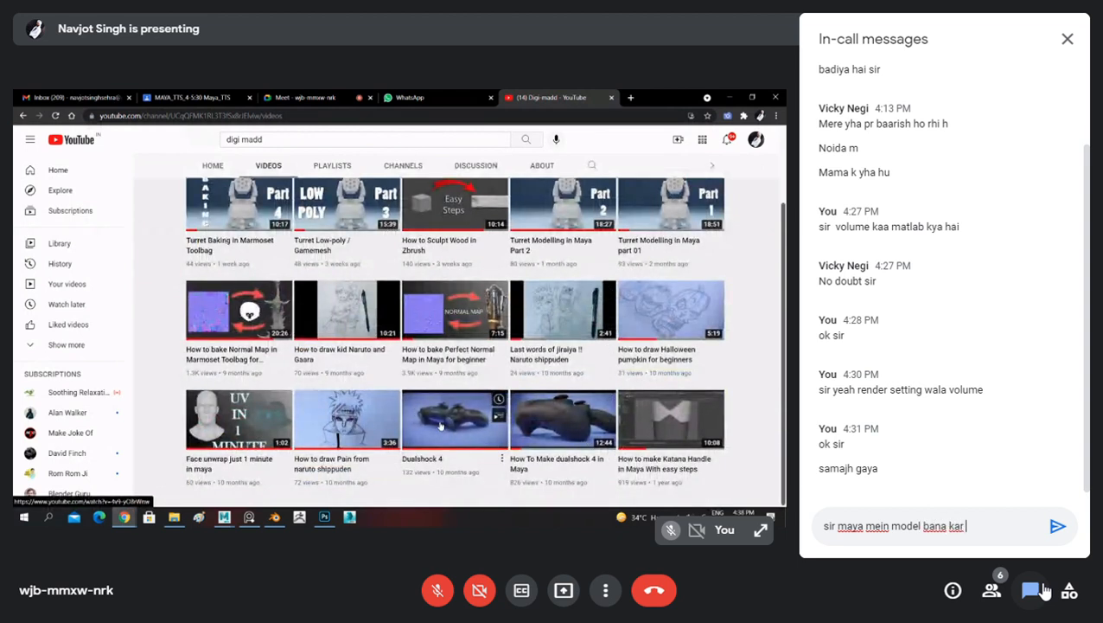
text( bleder)
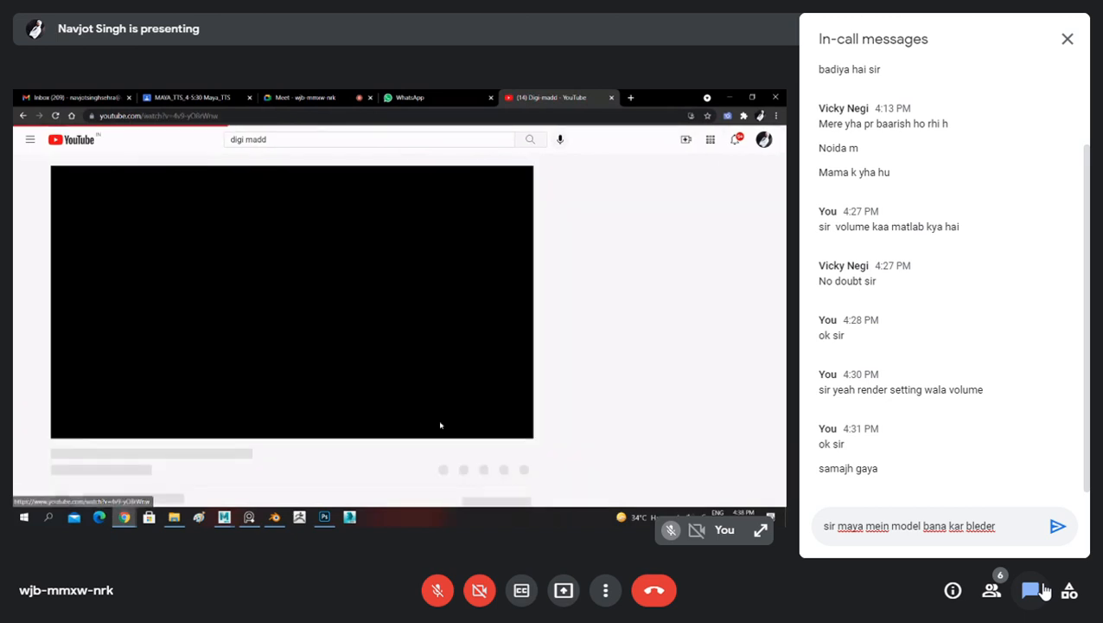
text( mein )
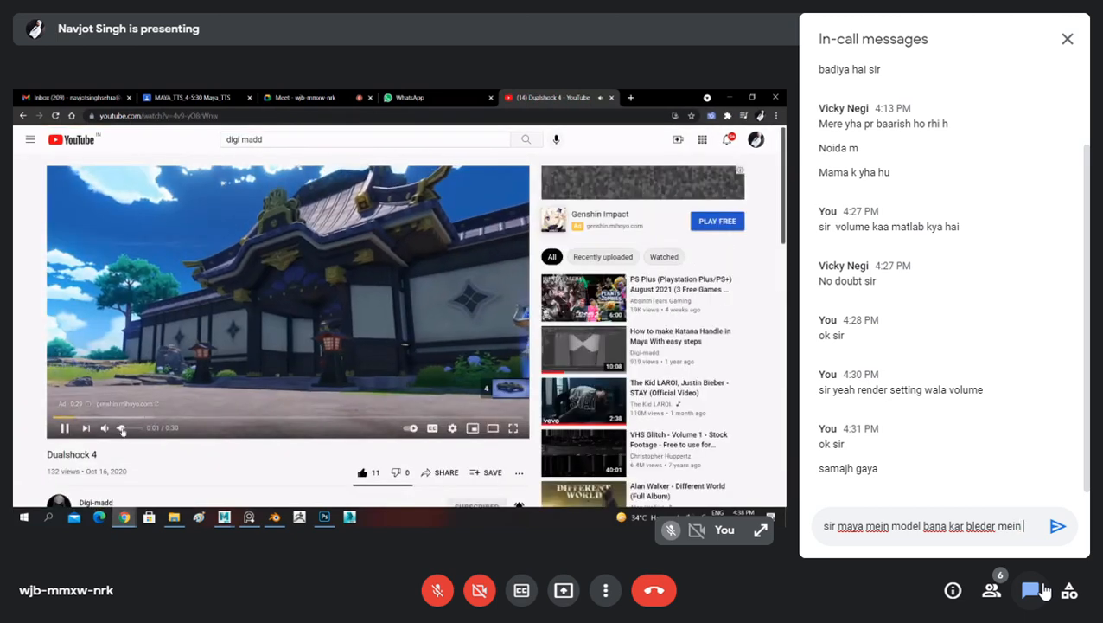
text(laake rig)
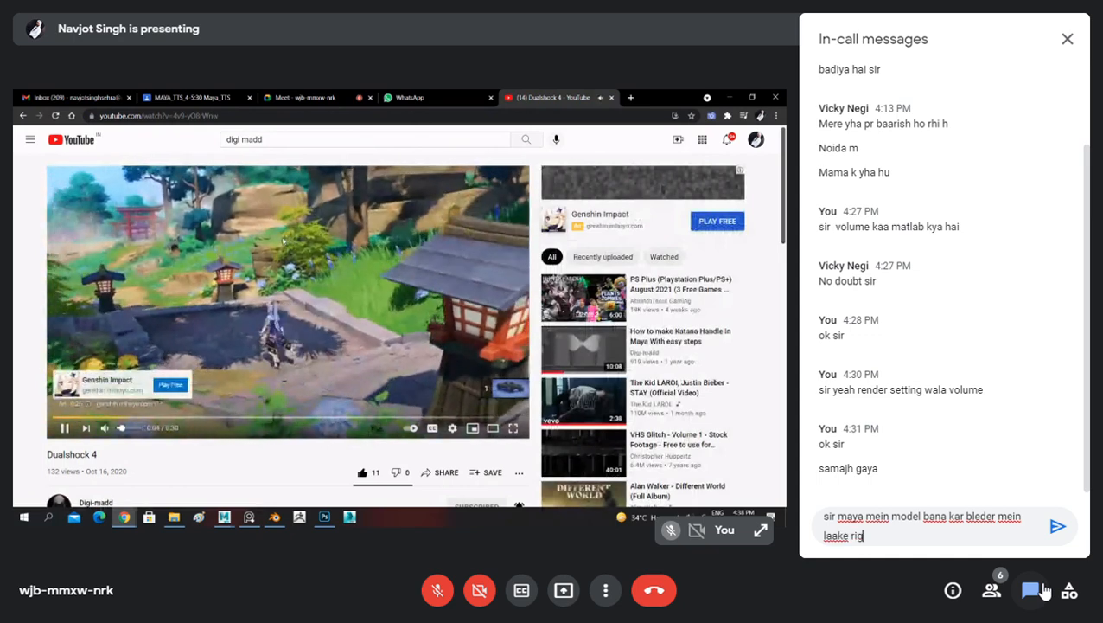
key(BackSpace)
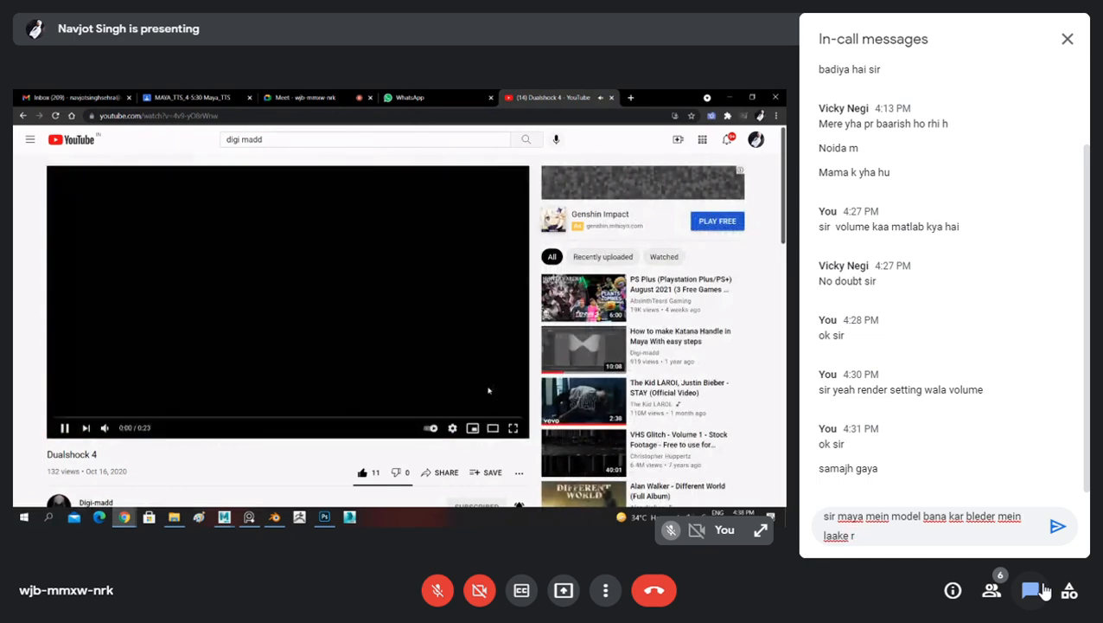
key(BackSpace)
key(BackSpace)
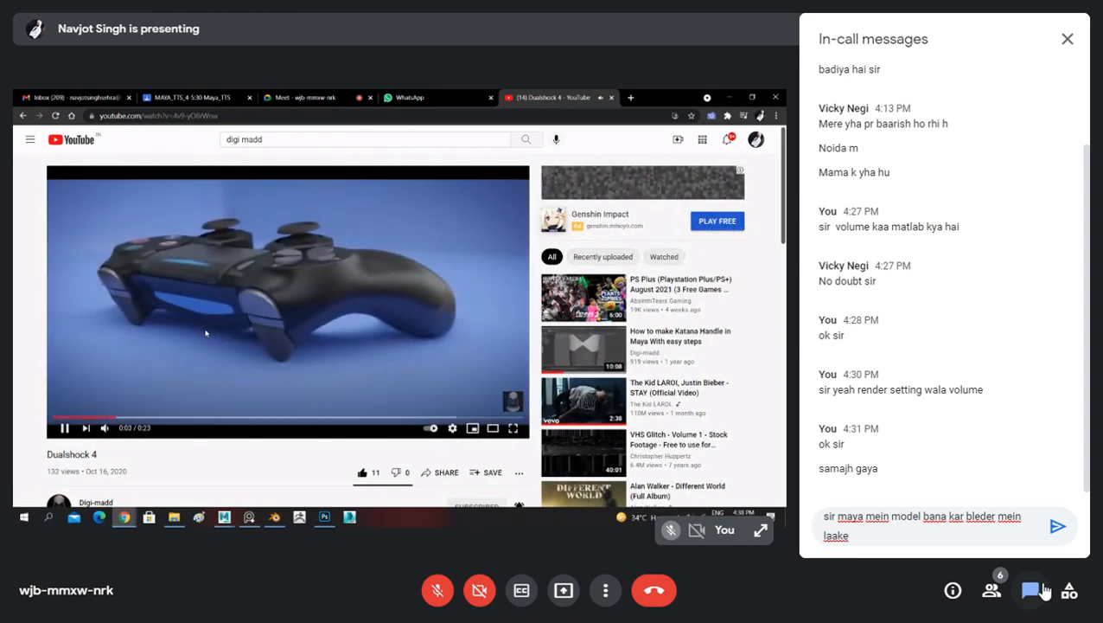
text(lighti)
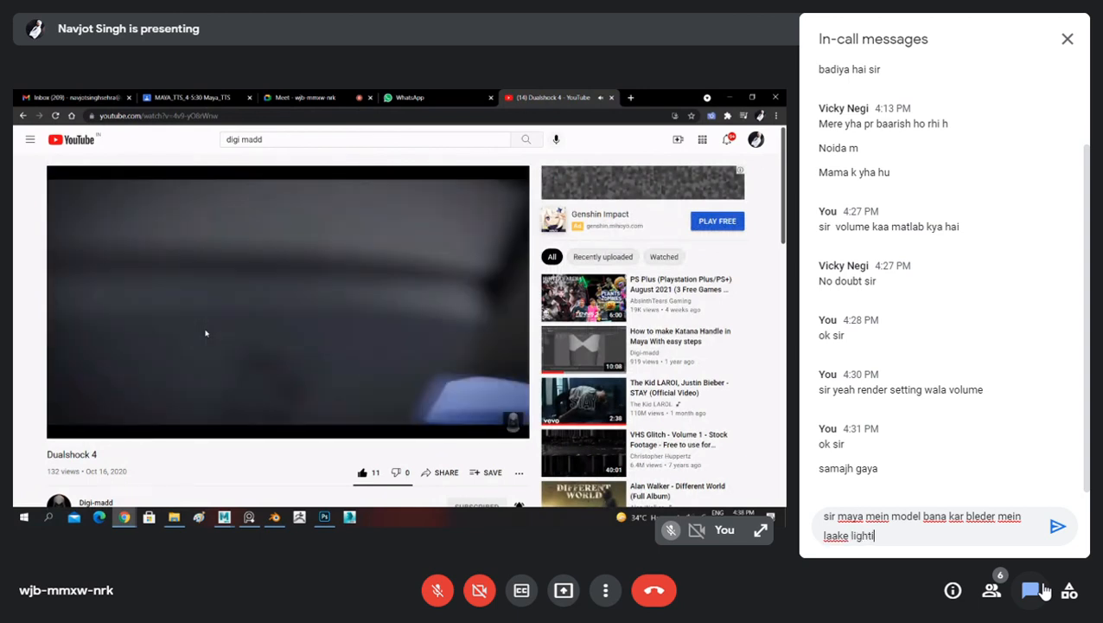
text(ngh)
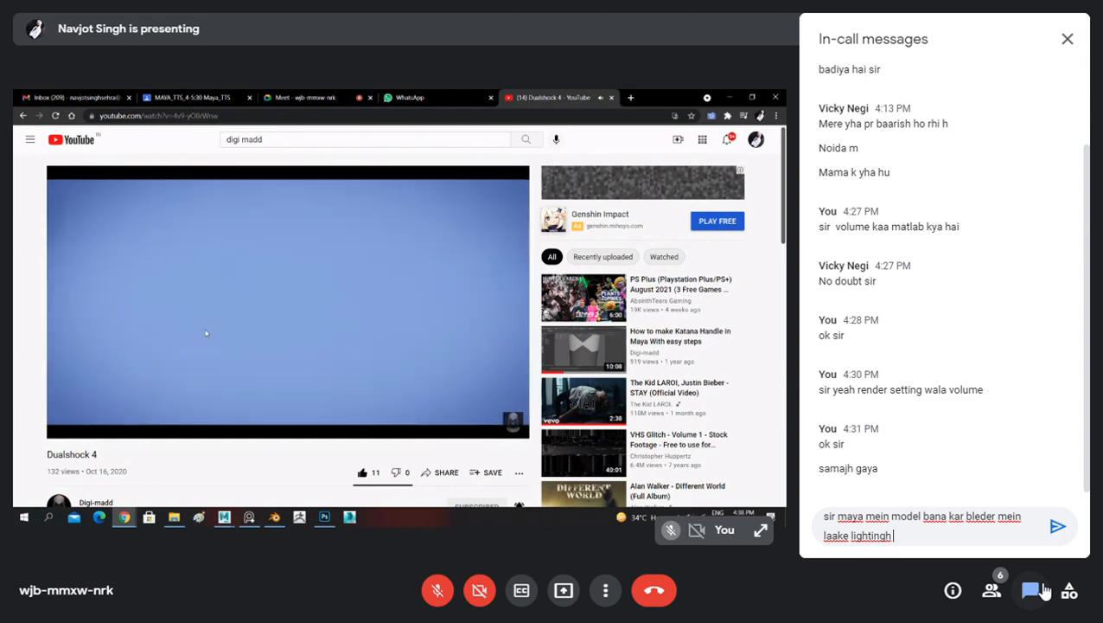
key(BackSpace)
key(BackSpace)
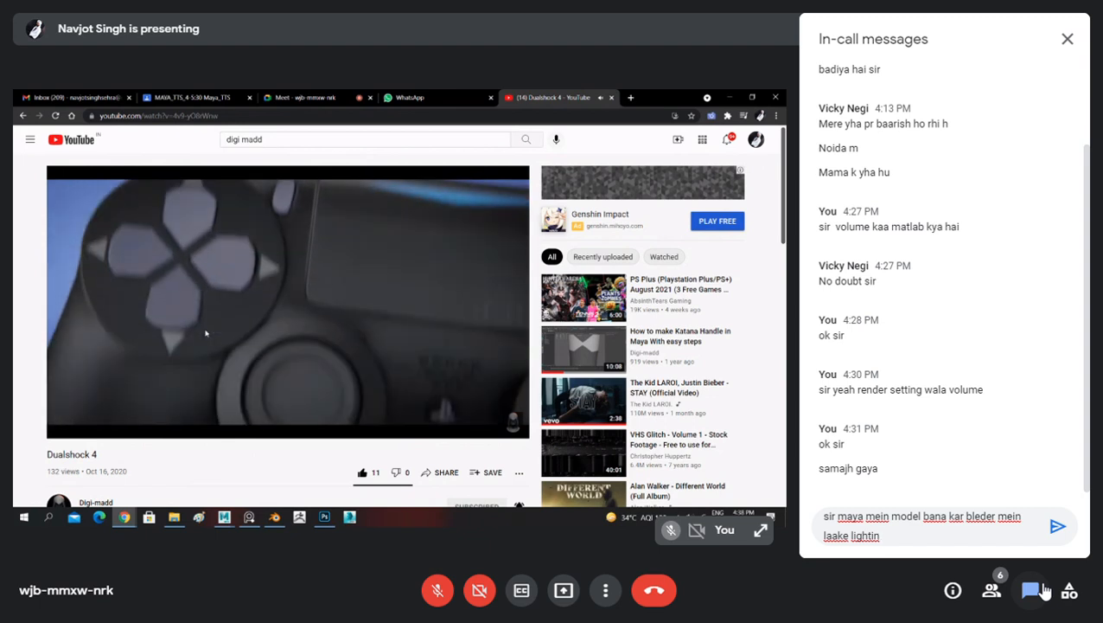
text(kar)
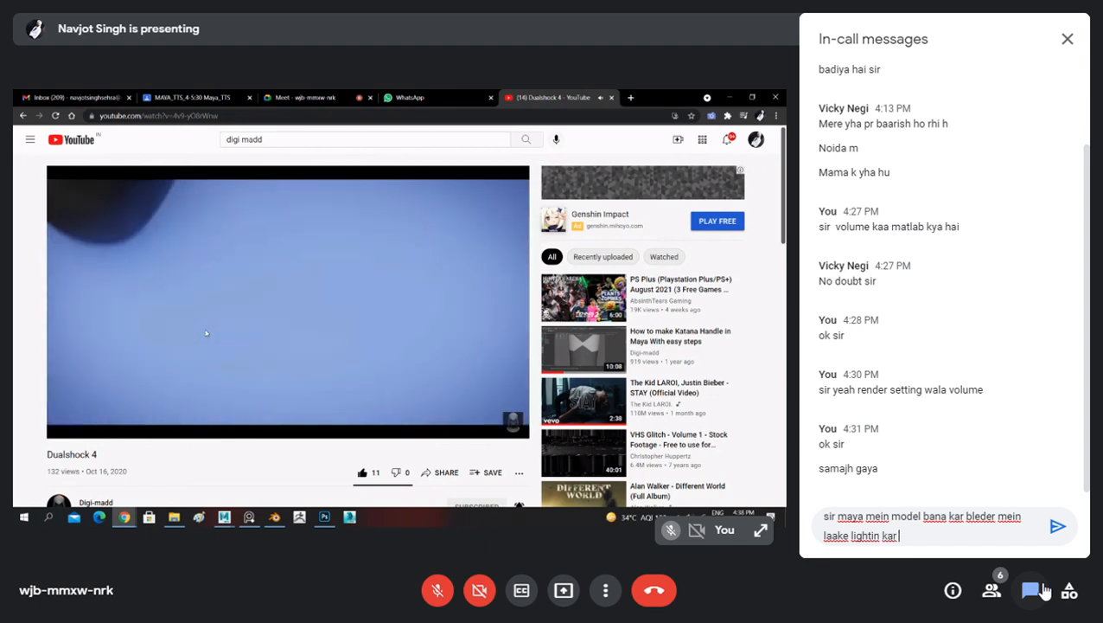
text( sakte )
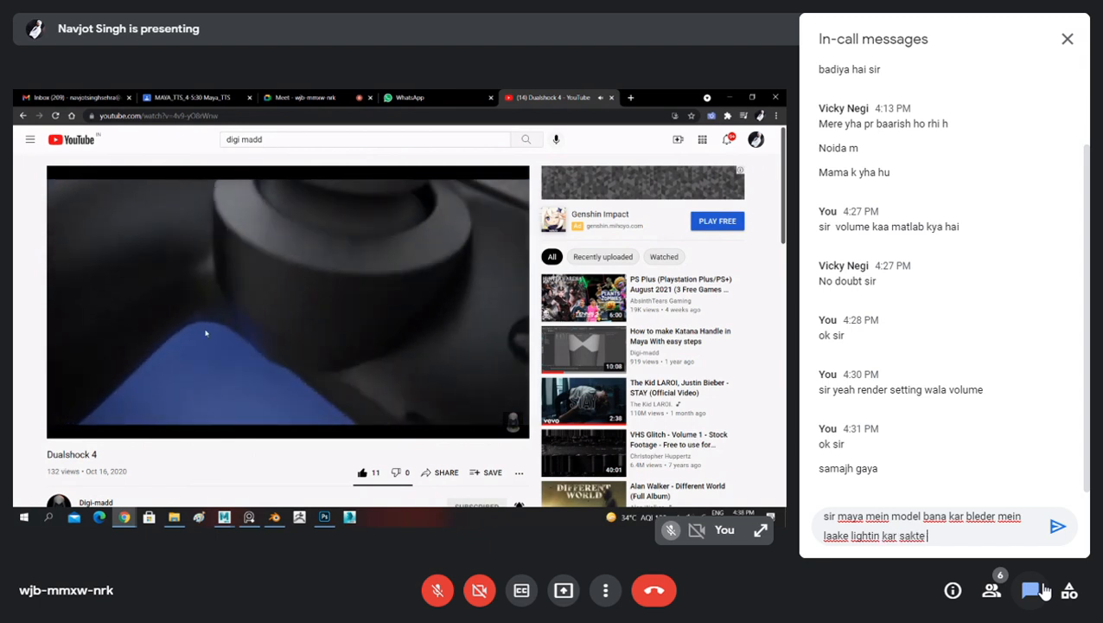
text(hai kya)
key(Return)
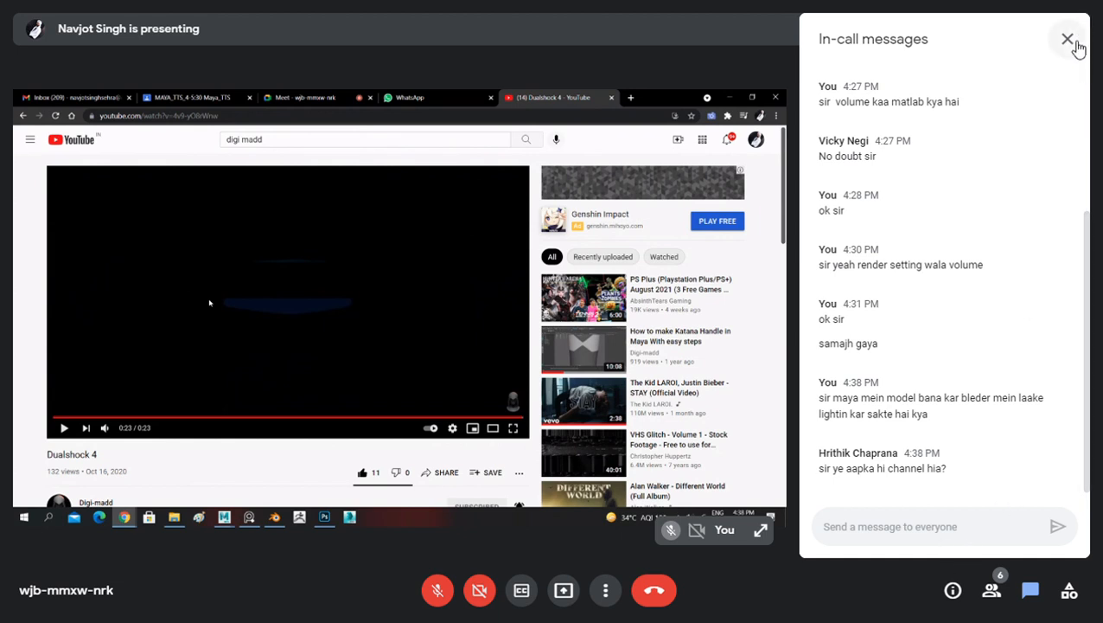
click(1067, 38)
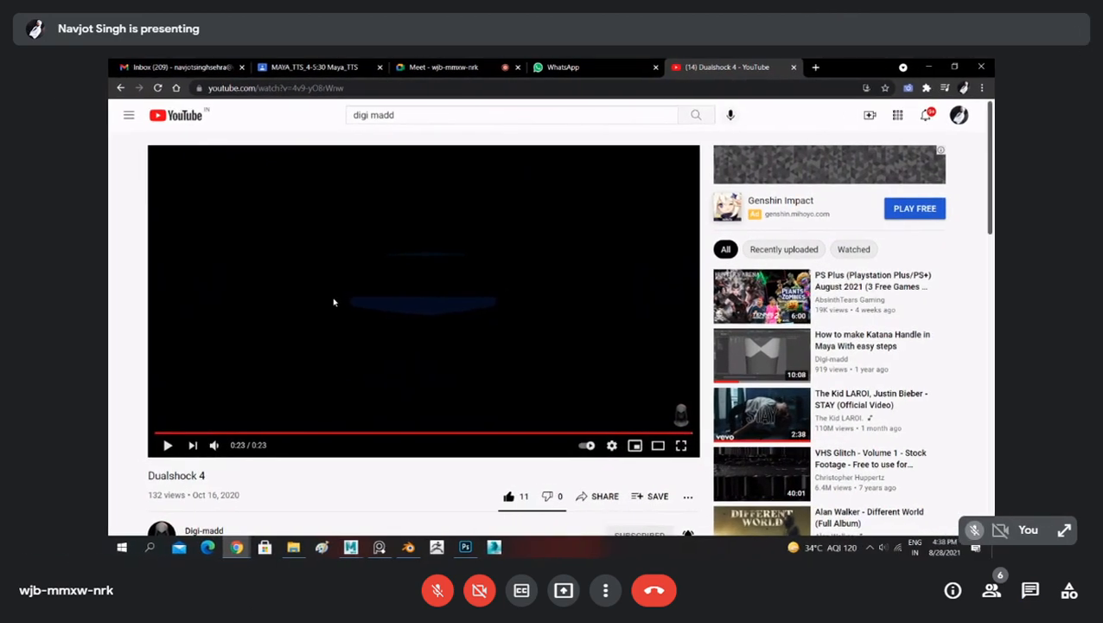
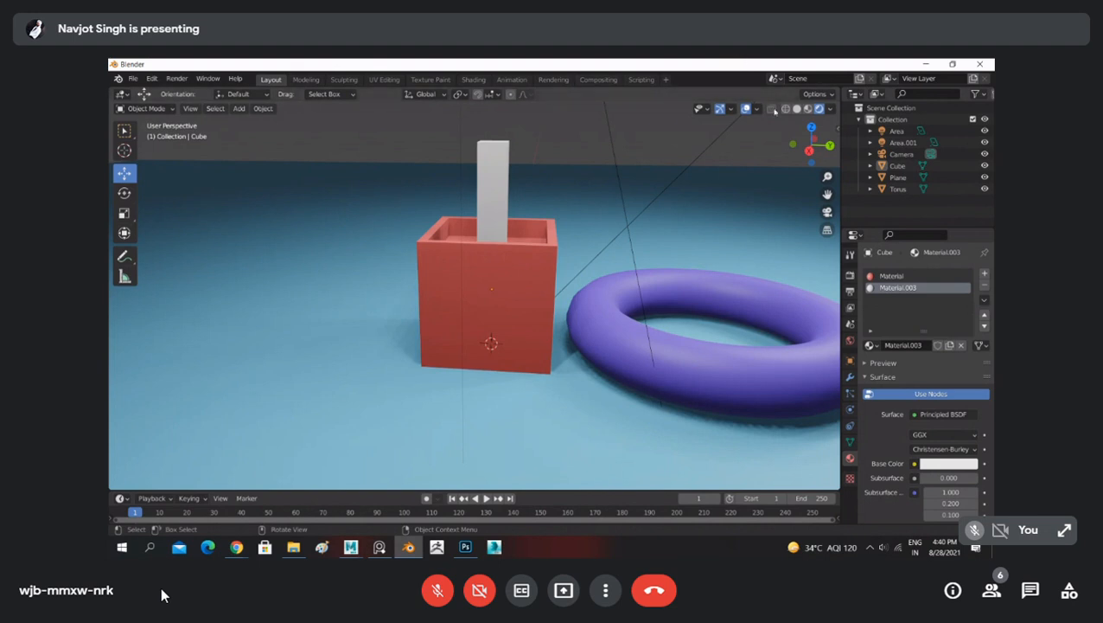
Step: Split the 3D viewport into two side-by-side areas and turn the new one into a Shader Editor with its sidebar hidden
mouse_move(836, 90)
mouse_down()
mouse_move(685, 136)
mouse_move(436, 163)
mouse_move(493, 160)
mouse_up()
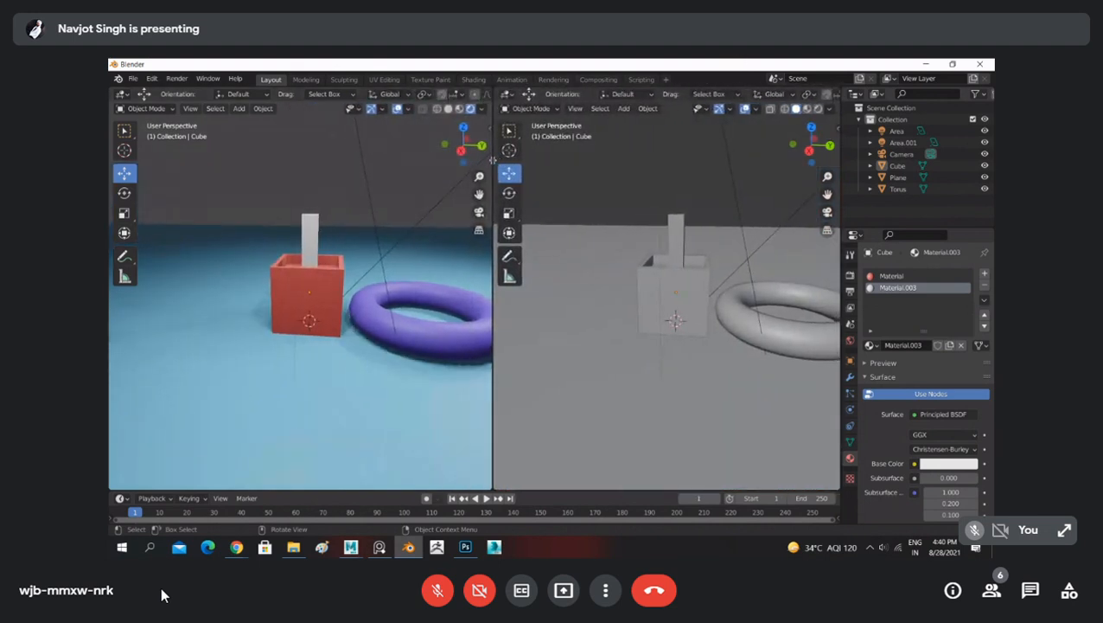
click(507, 93)
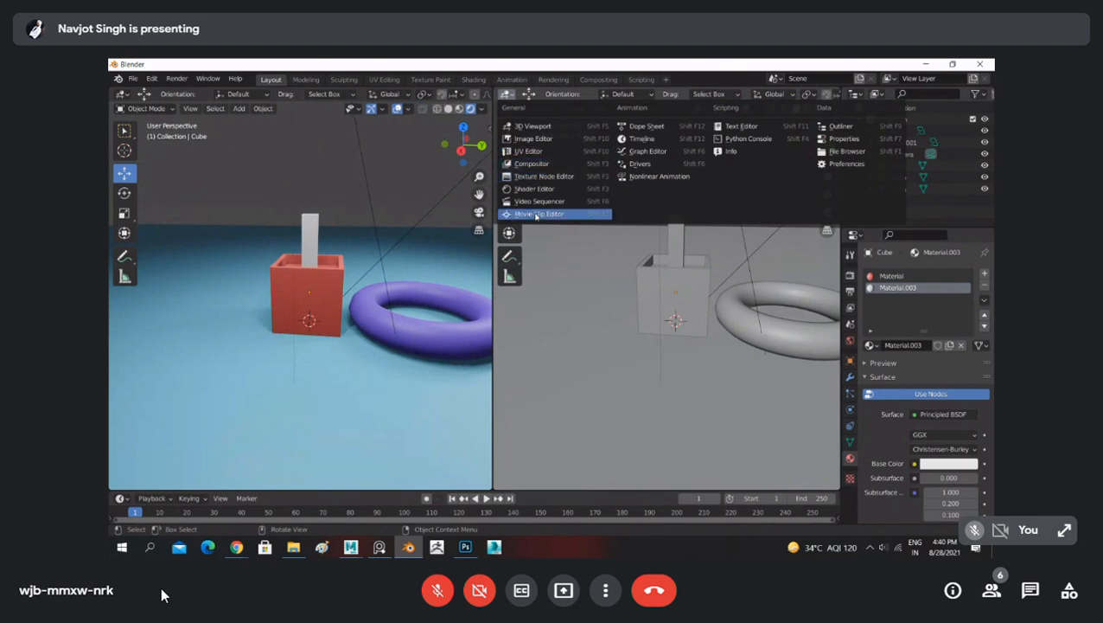
click(546, 190)
scroll(603, 289, down, 11)
scroll(604, 288, up, 9)
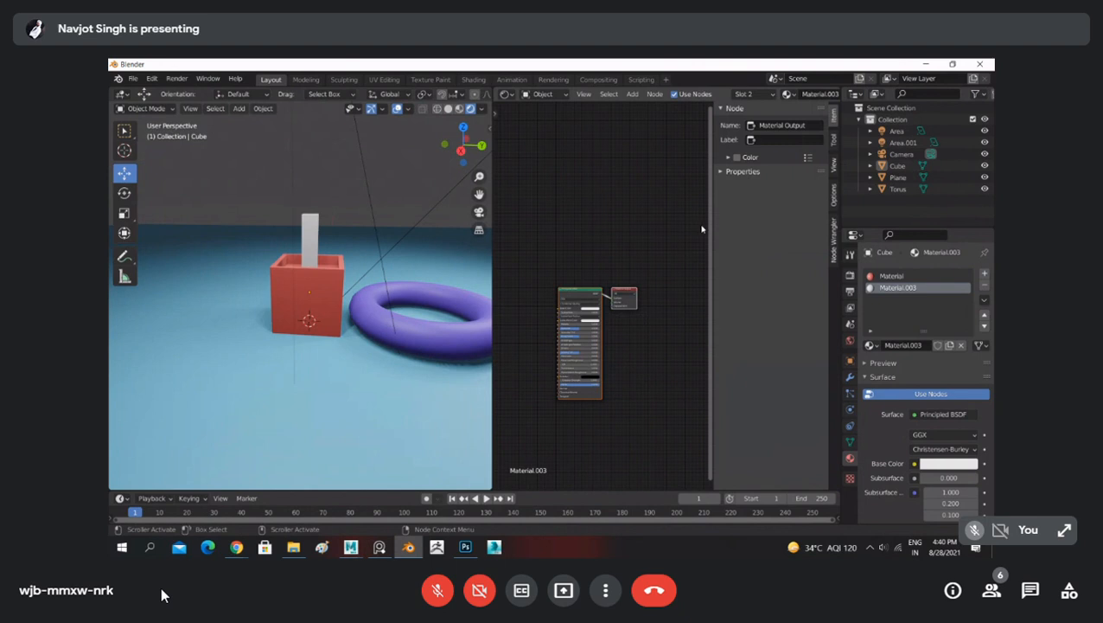
key(n)
scroll(657, 266, up, 8)
scroll(680, 202, down, 5)
scroll(644, 236, up, 1)
Step: Add an Emission node above the Principled BSDF in the cube's Material.003 node tree
key(shift+a)
click(643, 234)
text(emi)
key(Return)
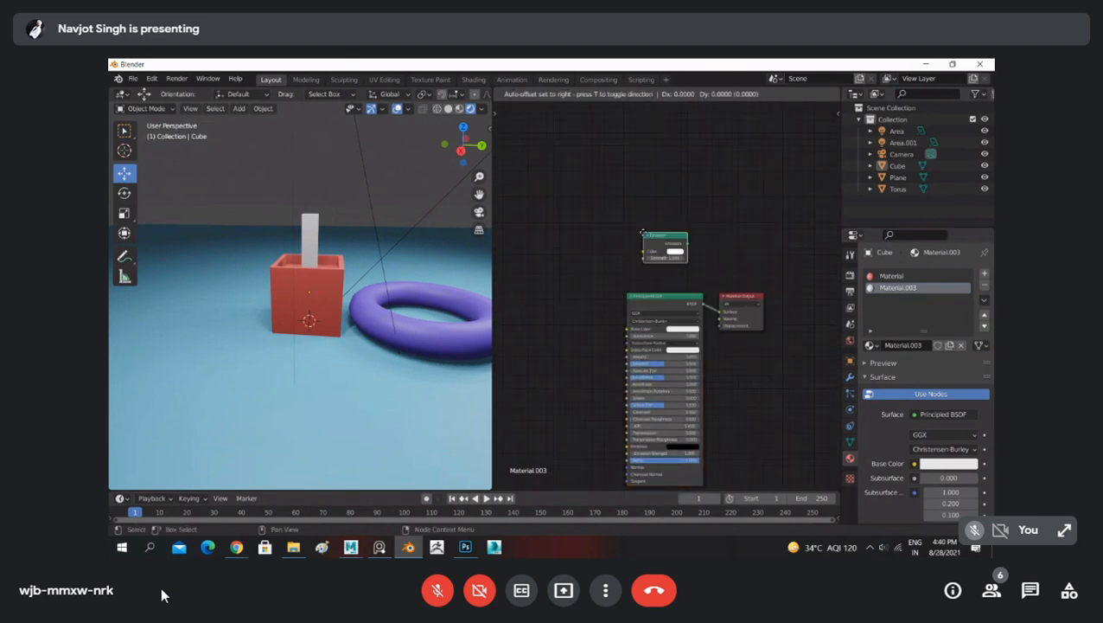
click(643, 234)
Step: Move the Principled BSDF aside and connect Emission to the Material Output's Surface input in its place
drag(657, 298, 567, 322)
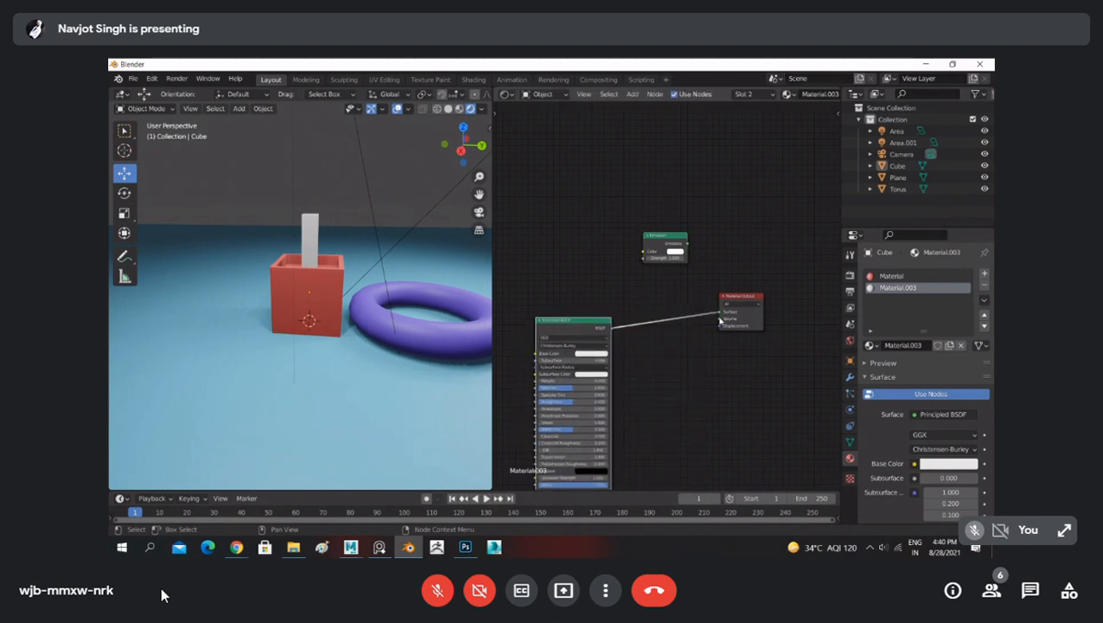
drag(719, 313, 680, 310)
drag(687, 243, 720, 316)
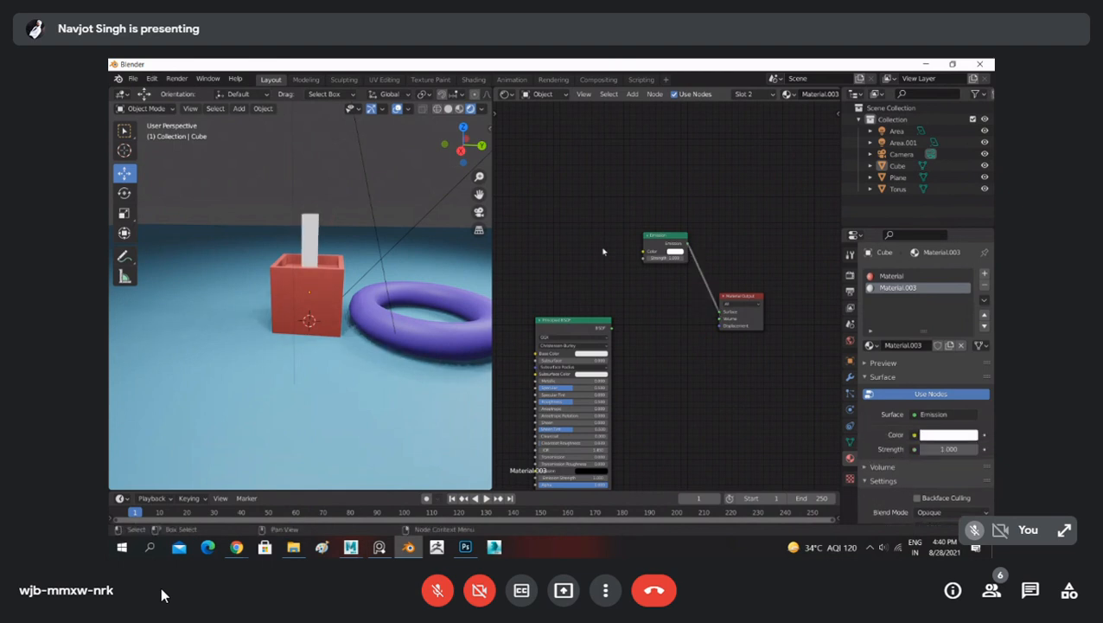
Step: Set the Emission node's color to light blue and its strength to 1.600
scroll(670, 249, up, 4)
scroll(670, 298, up, 1)
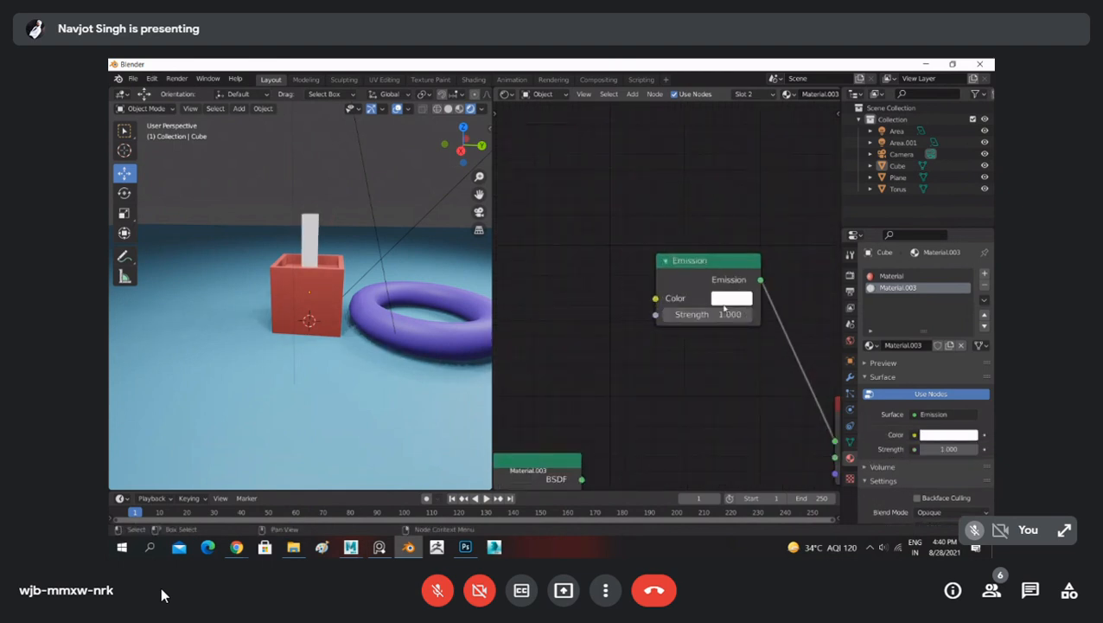
click(724, 300)
drag(773, 367, 798, 354)
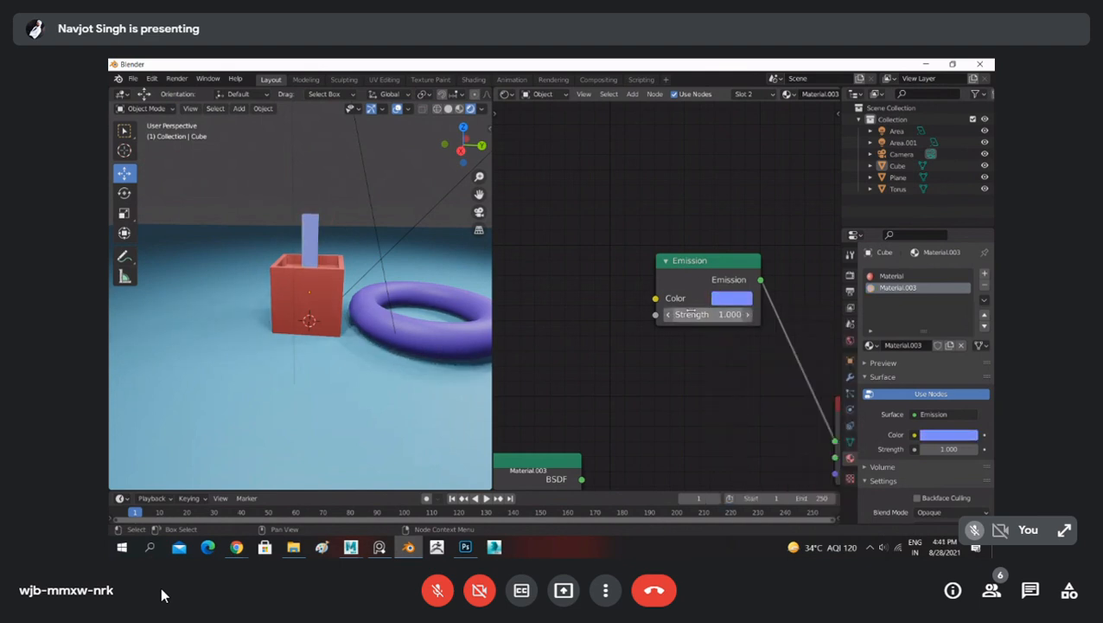
drag(692, 315, 707, 323)
Step: Set the power of both area lights, Area and Area.001, to 50 W
mouse_move(318, 175)
middle_down()
mouse_move(315, 195)
mouse_move(313, 156)
middle_up()
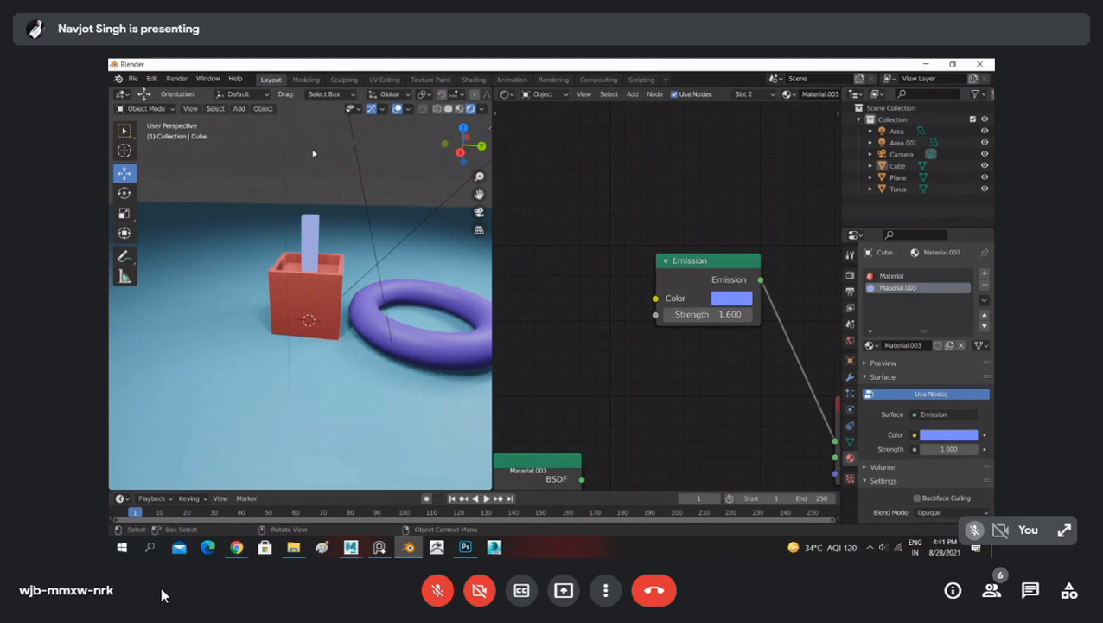
scroll(317, 154, down, 5)
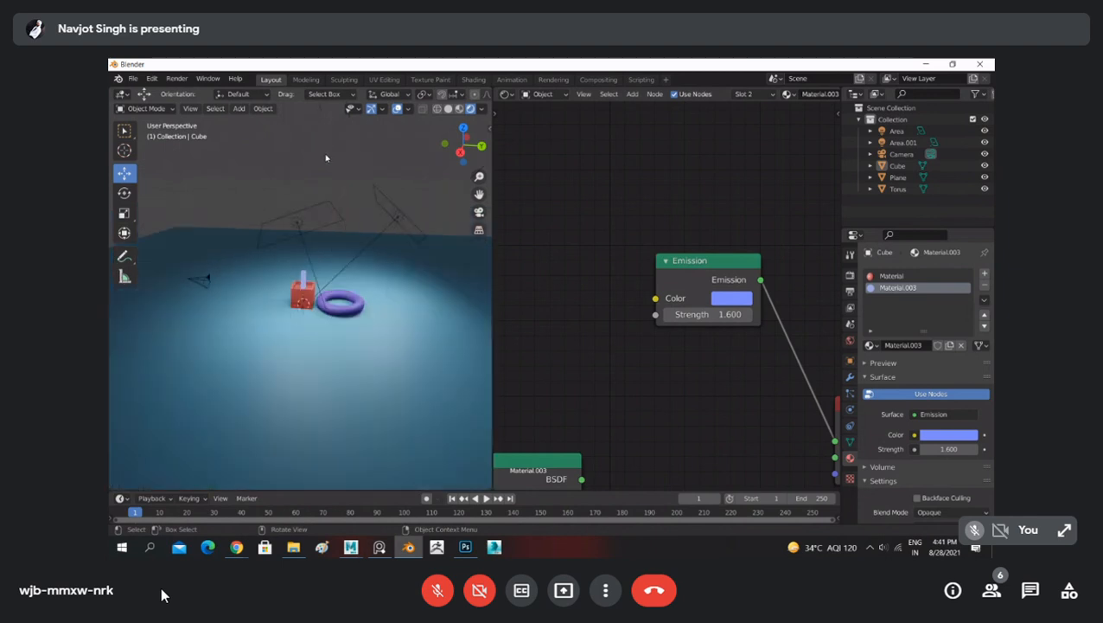
click(341, 224)
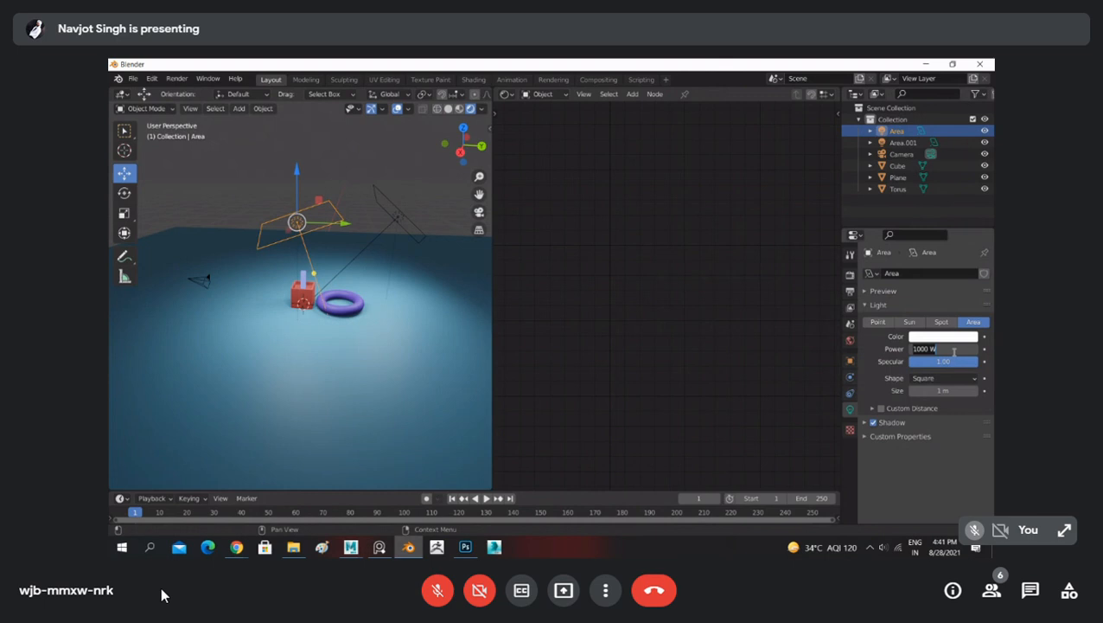
key(Return)
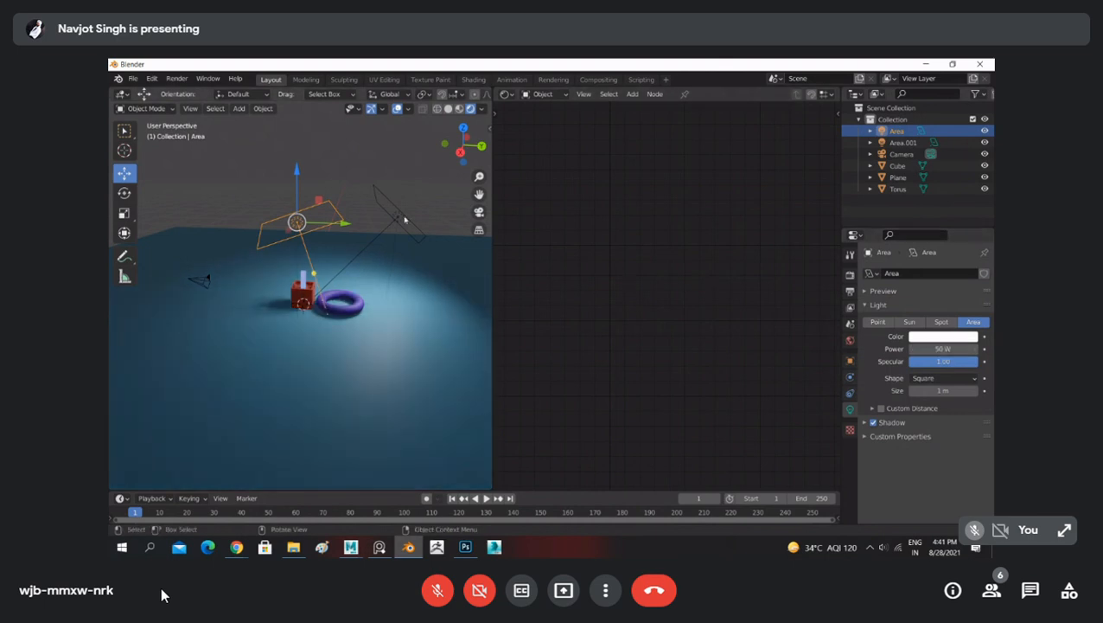
click(398, 216)
click(955, 349)
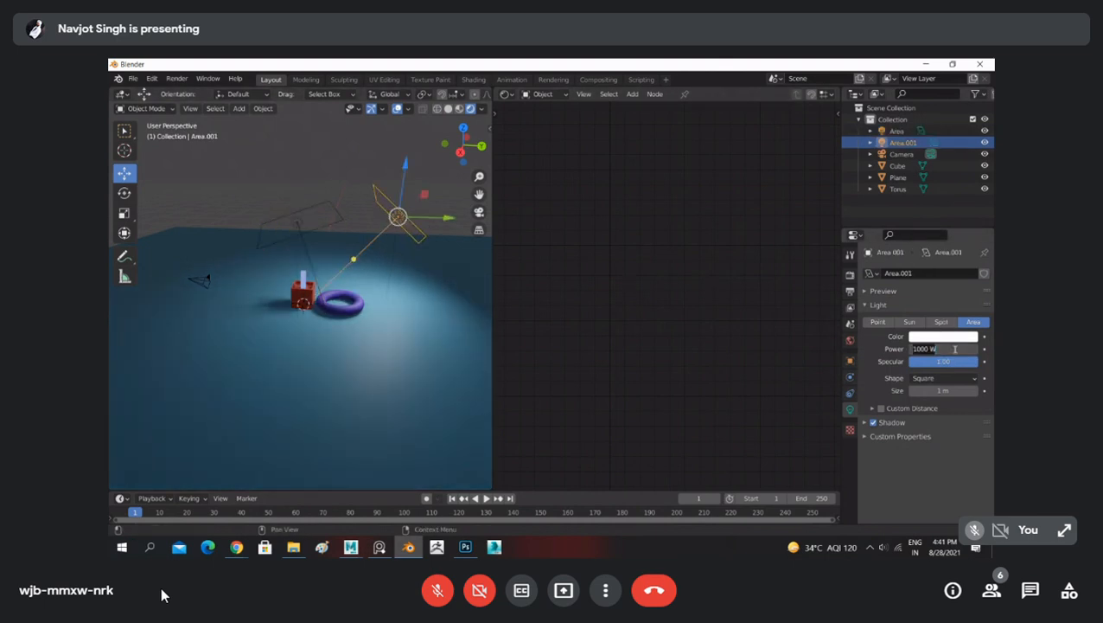
key(Return)
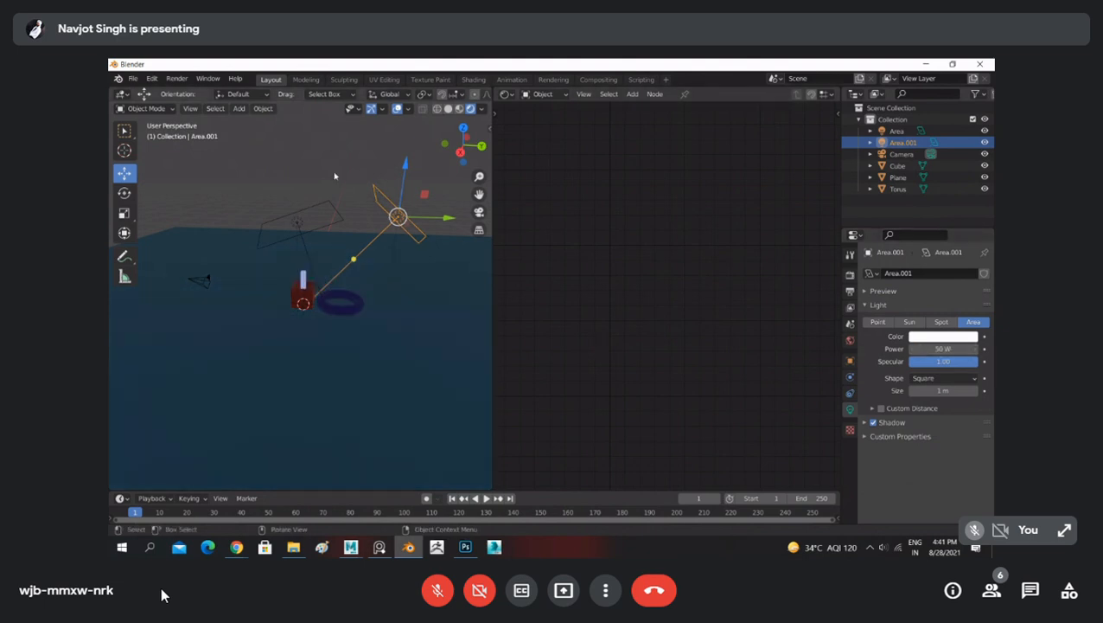
Step: Enable Bloom in the scene's Eevee render settings so the emissive block in the red box glows
click(296, 259)
scroll(294, 285, up, 7)
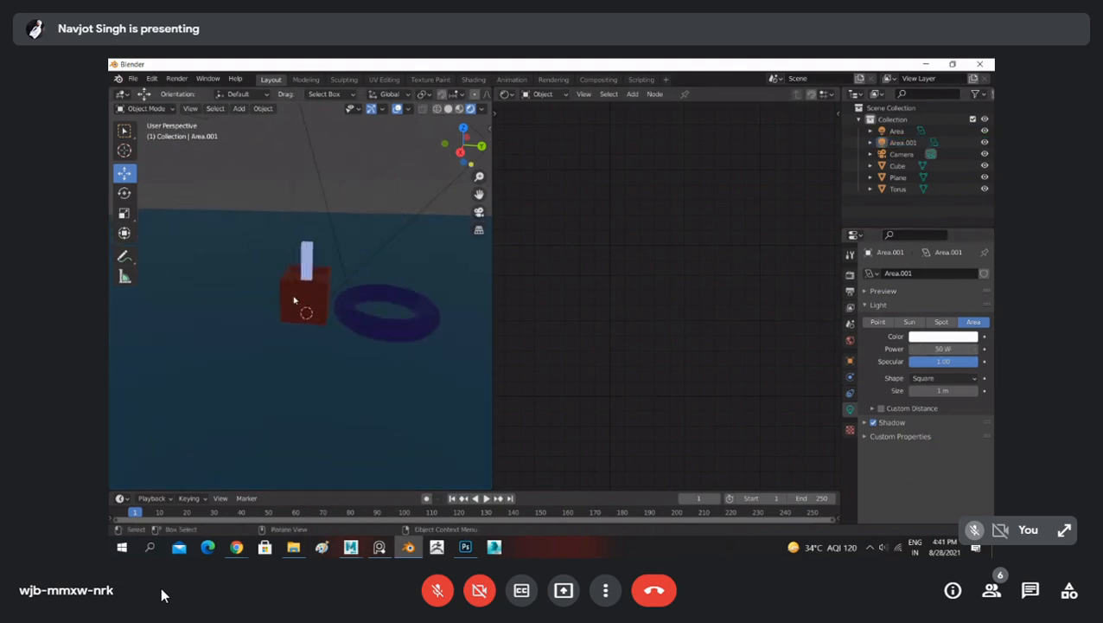
click(850, 291)
click(850, 275)
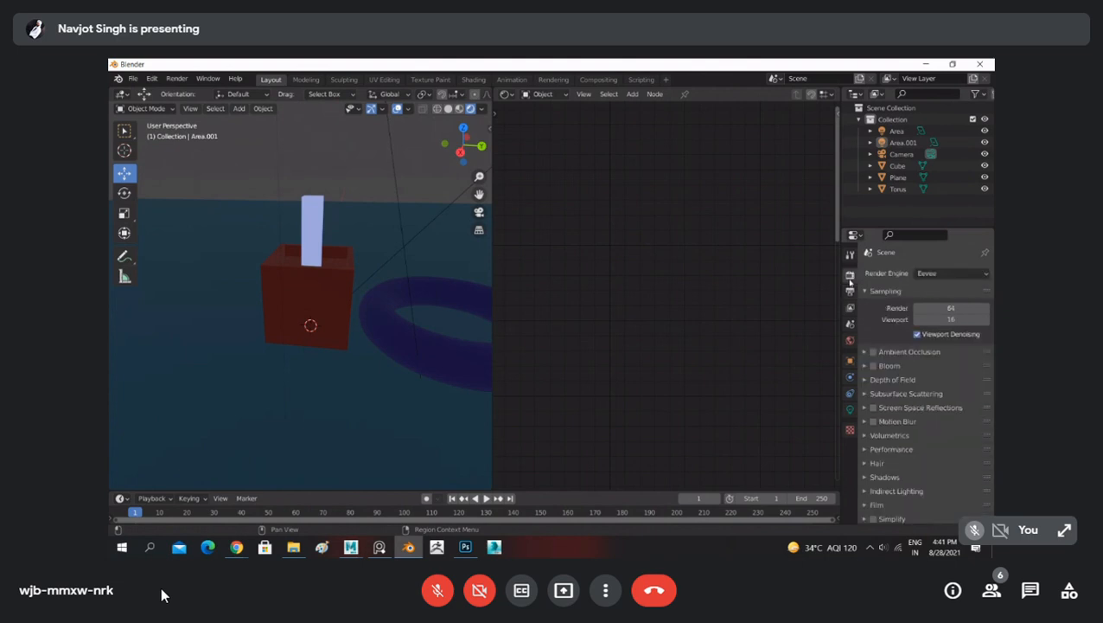
click(873, 365)
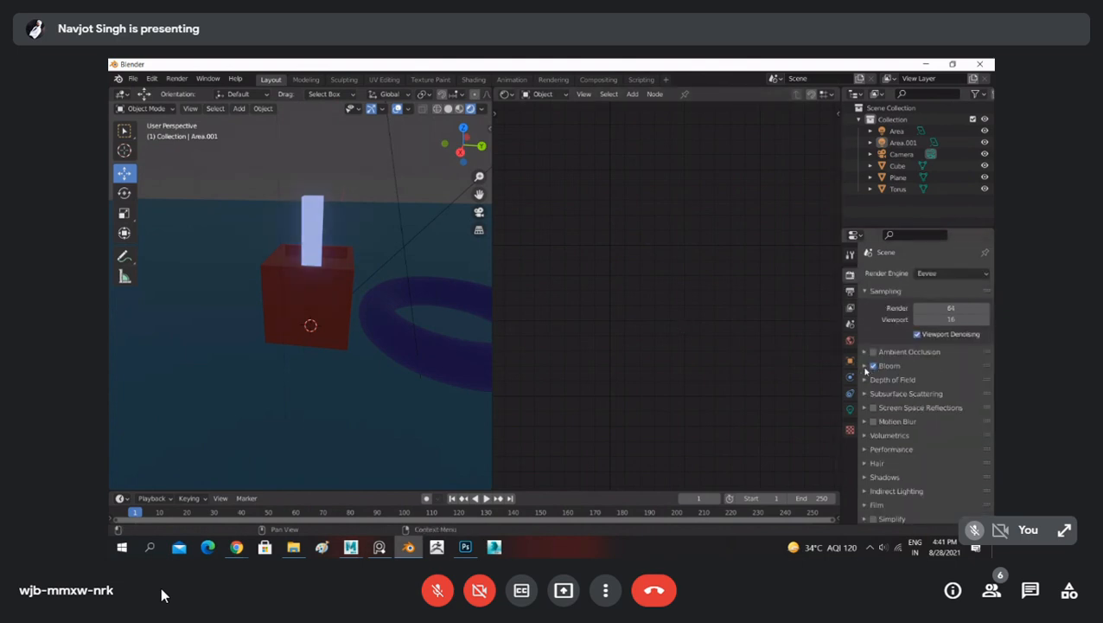
Step: Set the Bloom threshold to 0.405, the knee to 0.349 and the radius to 4.000
click(865, 367)
drag(934, 389, 916, 411)
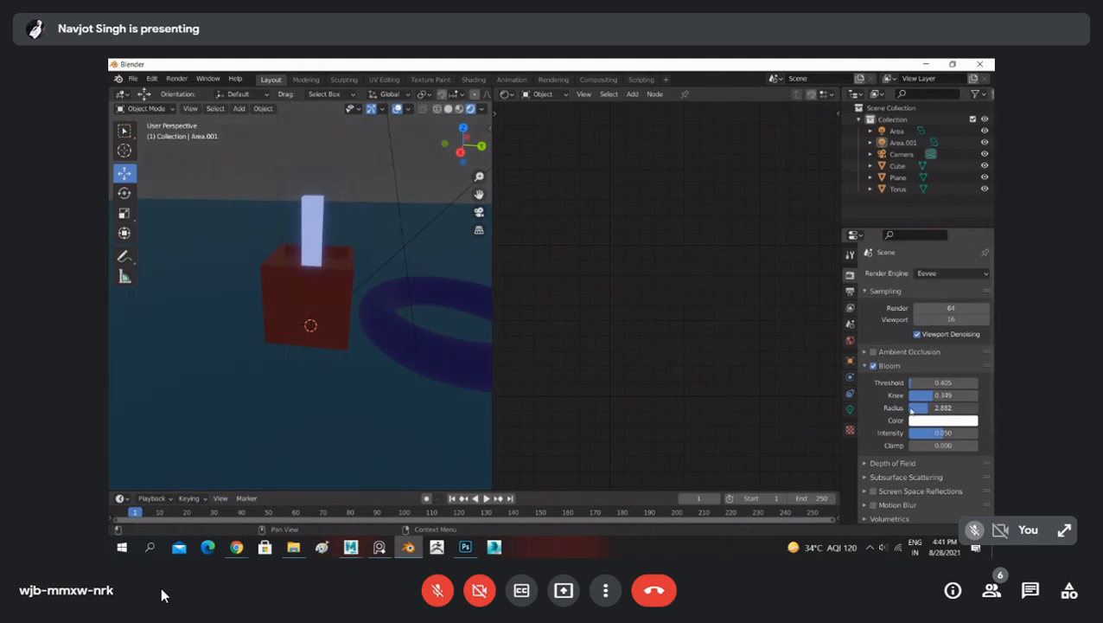
middle_drag(372, 212, 325, 190)
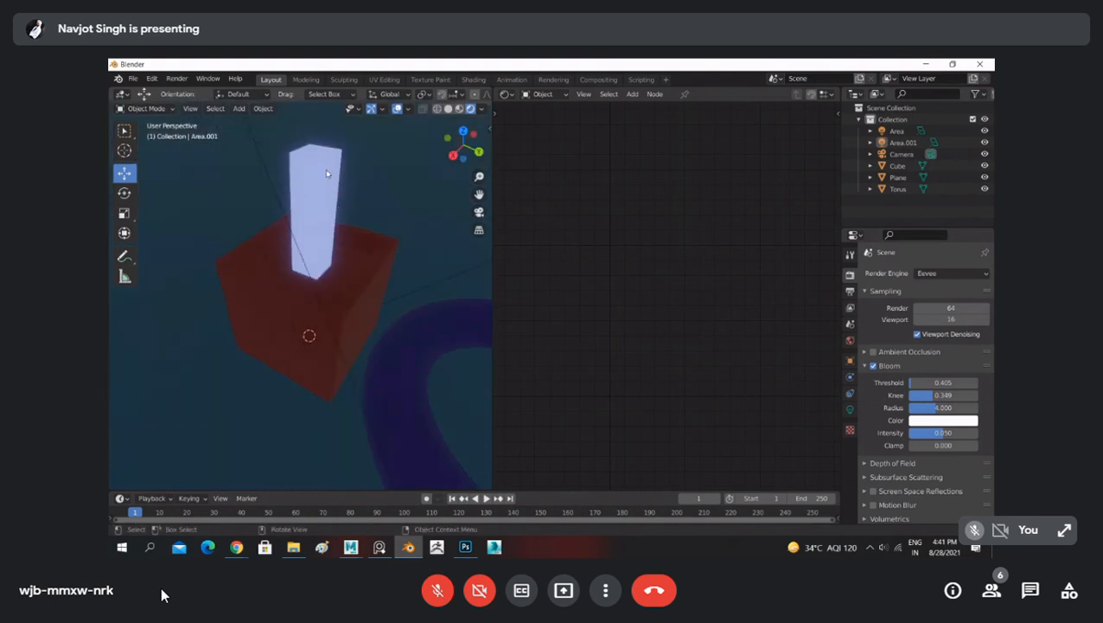
scroll(348, 203, down, 5)
middle_drag(348, 208, 279, 172)
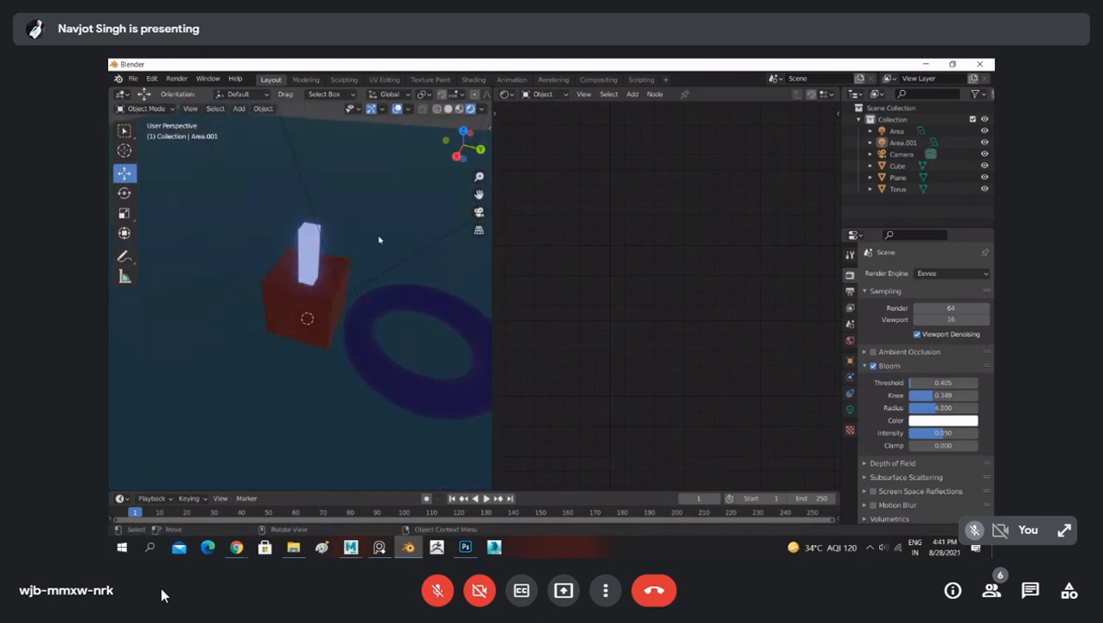
click(942, 275)
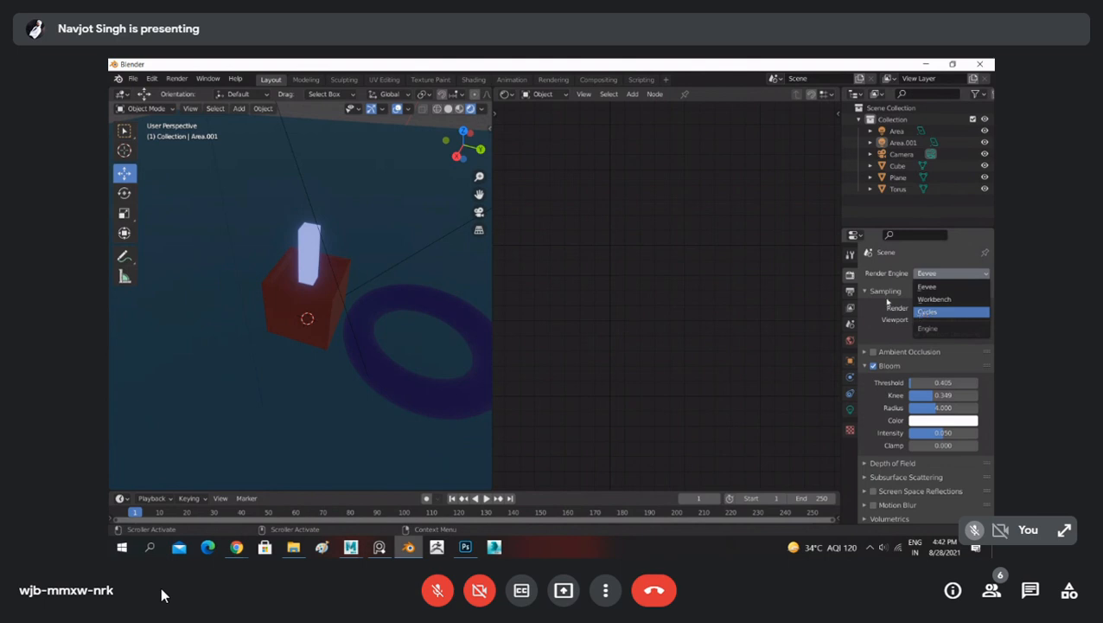
Step: Set the power of the light named Area to 1000 W after trying 5000 W
mouse_move(340, 212)
middle_down()
mouse_move(313, 183)
mouse_move(328, 211)
middle_up()
scroll(311, 186, down, 5)
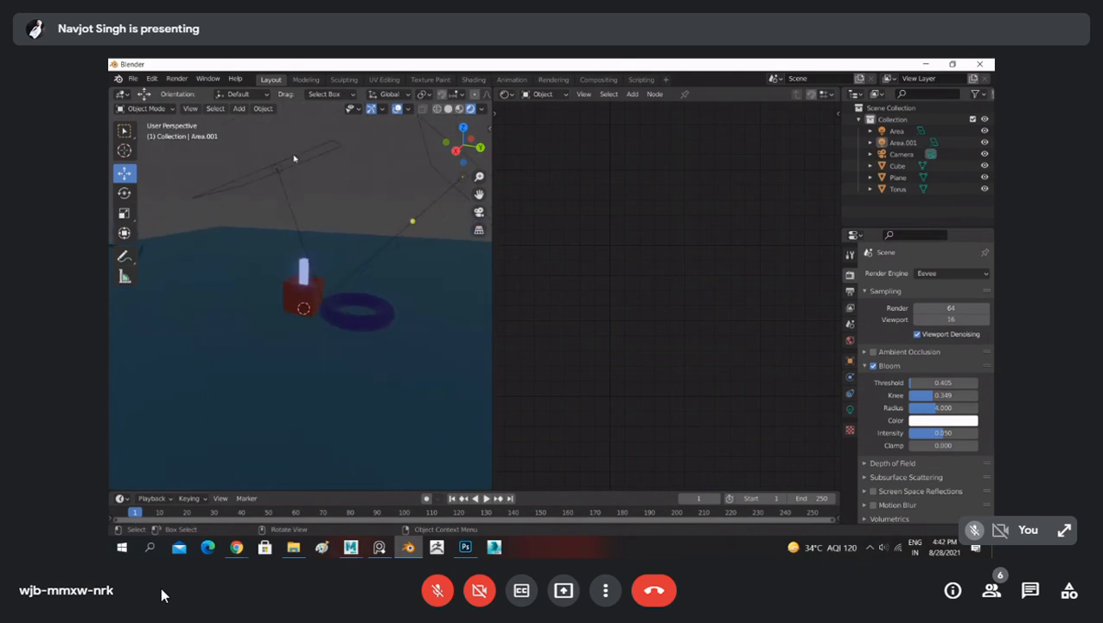
click(294, 158)
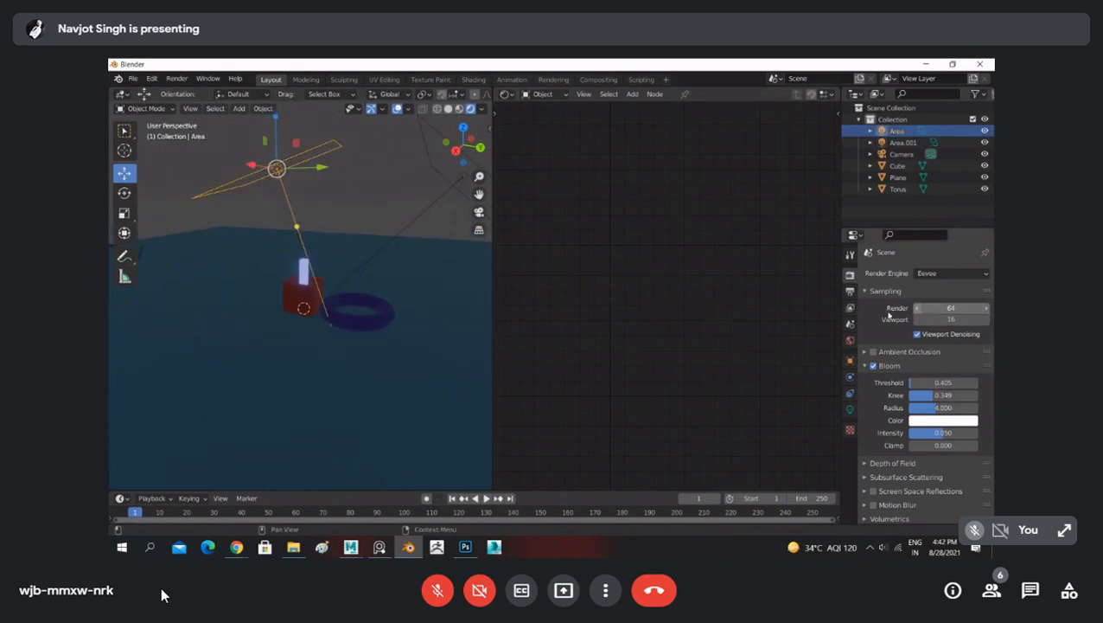
click(850, 410)
click(948, 350)
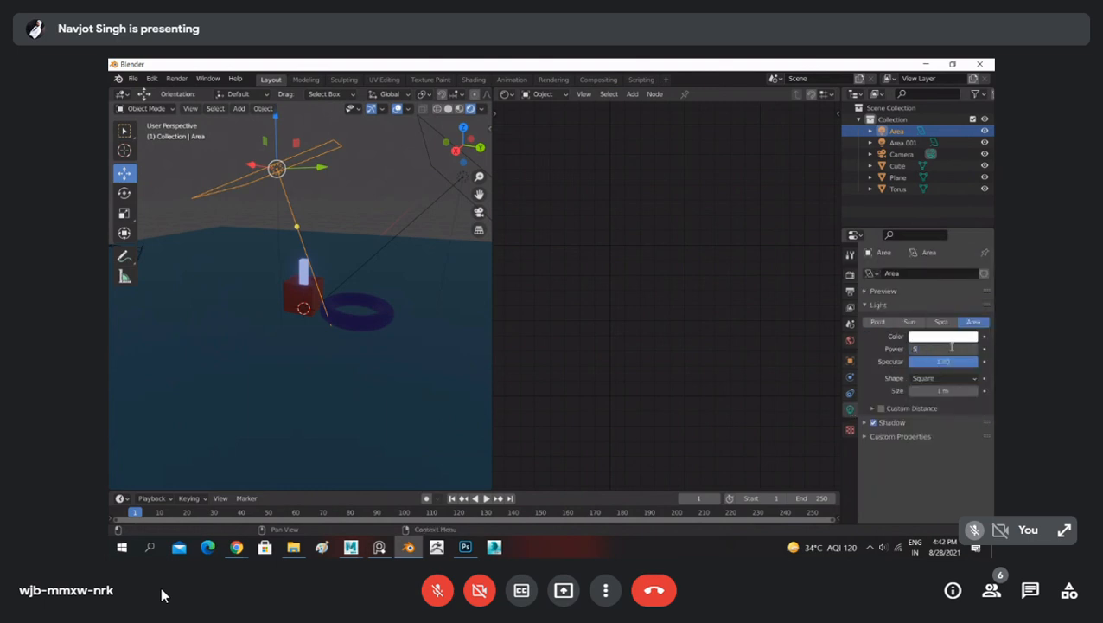
text(5000)
key(Return)
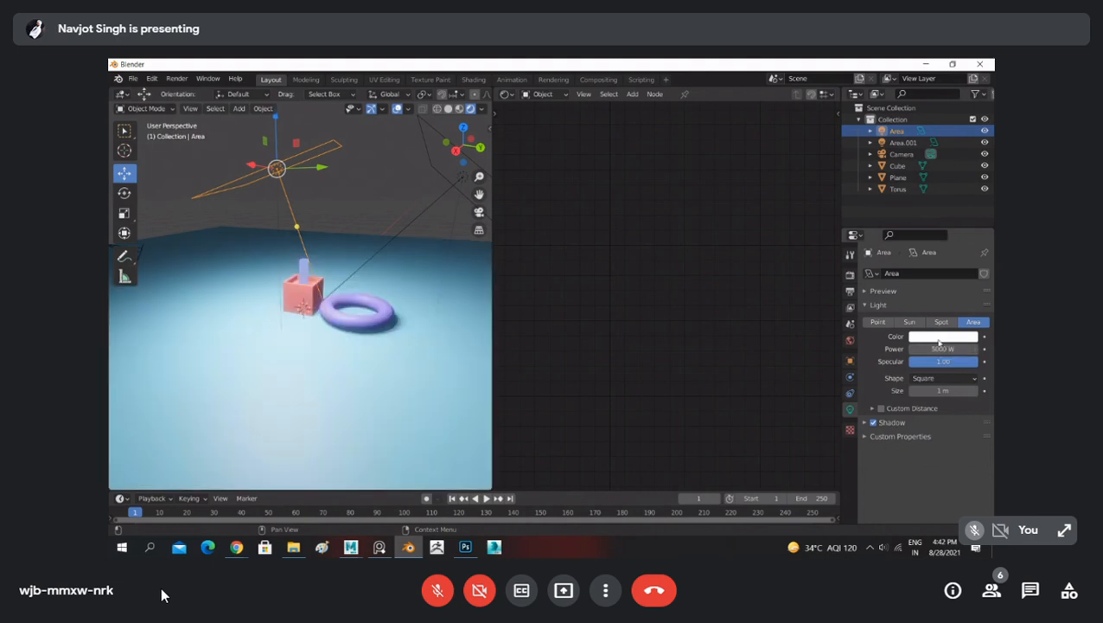
click(939, 348)
text(1000)
key(Return)
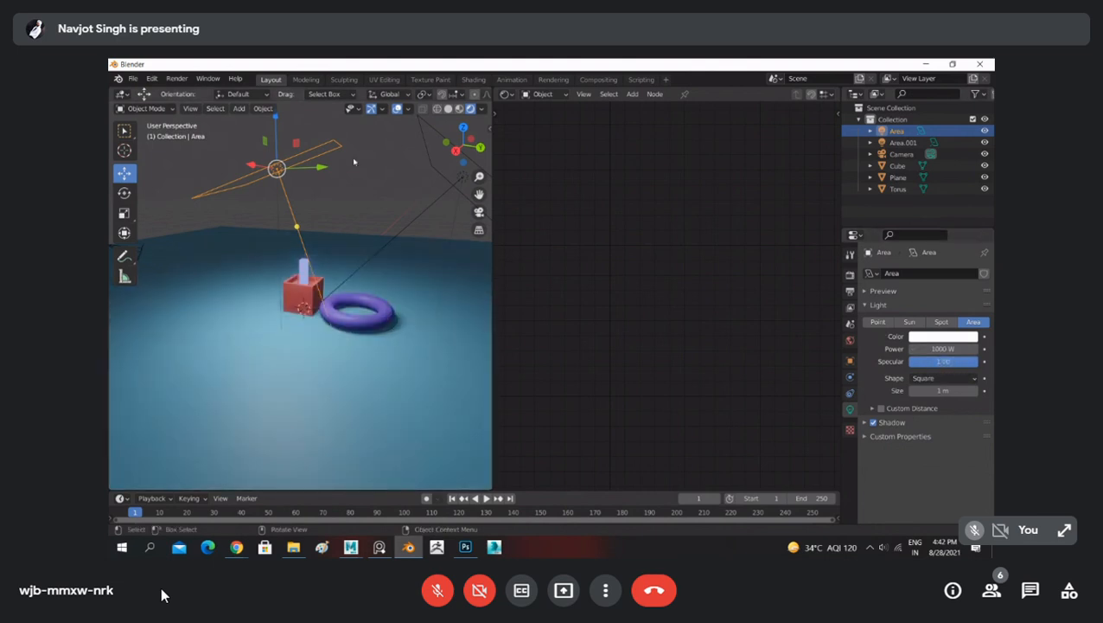
Step: Switch the render engine to Cycles to compare the glow on the emissive block, and return to Eevee
scroll(332, 205, up, 3)
scroll(332, 206, up, 2)
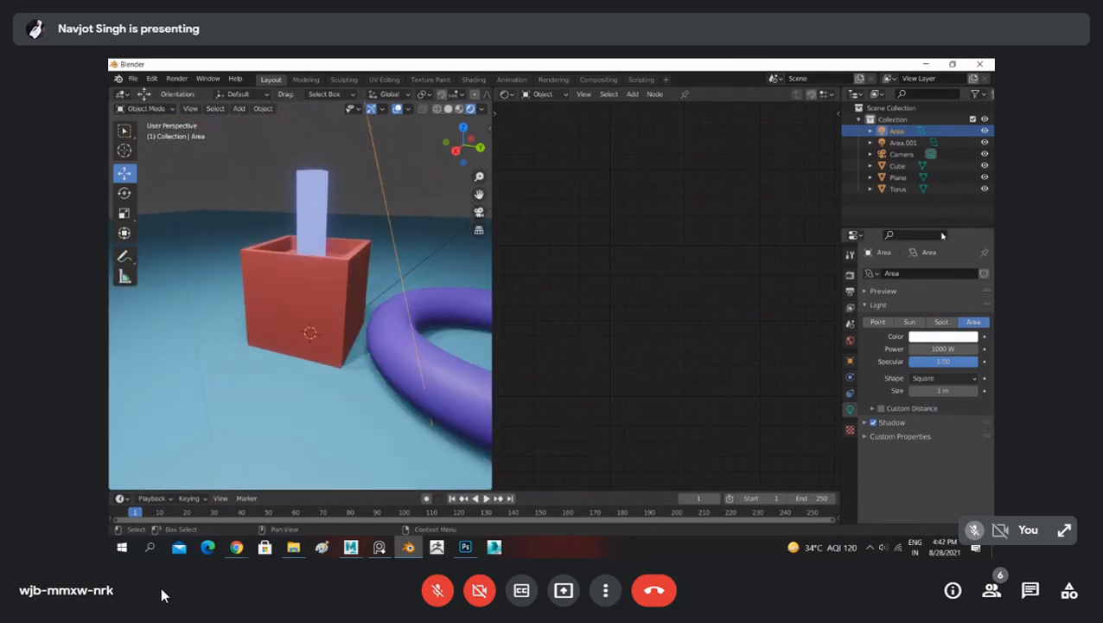
click(850, 275)
click(950, 276)
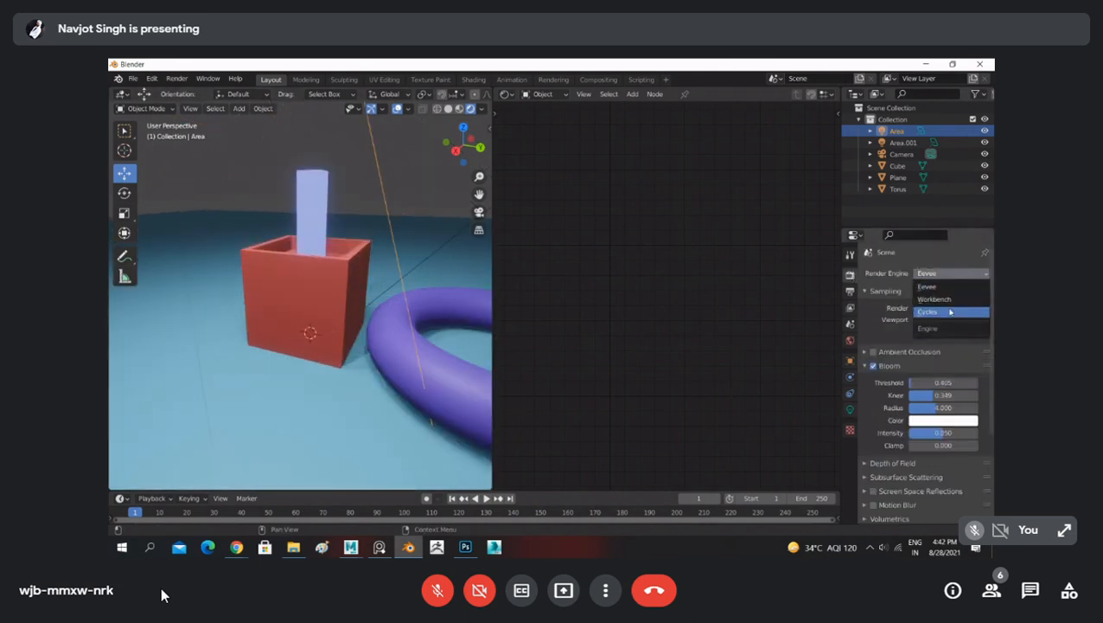
click(951, 311)
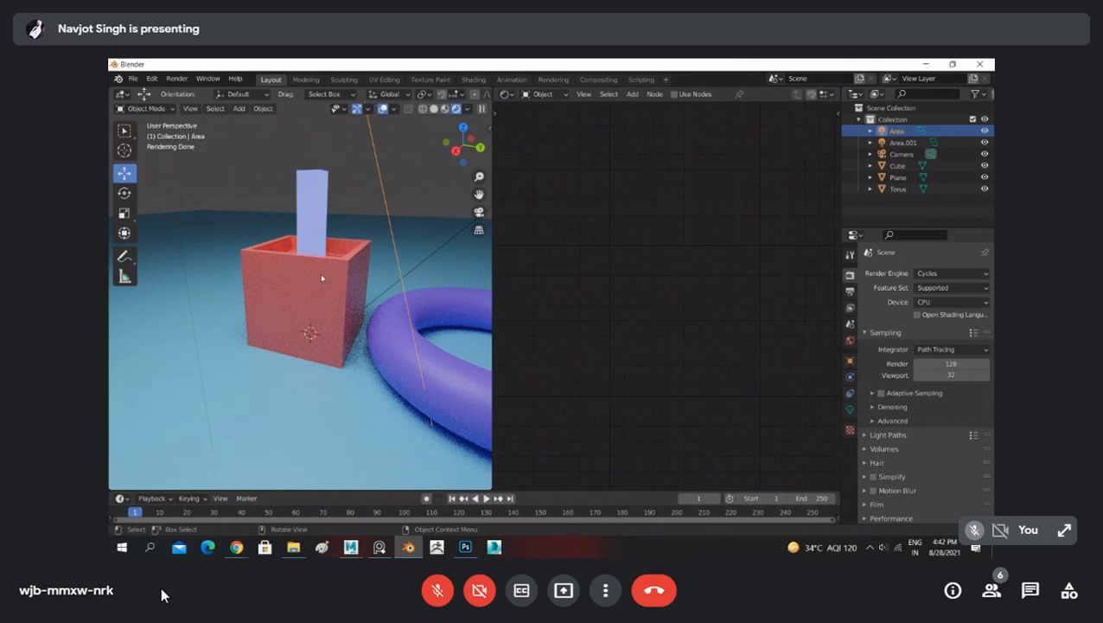
click(950, 273)
click(959, 289)
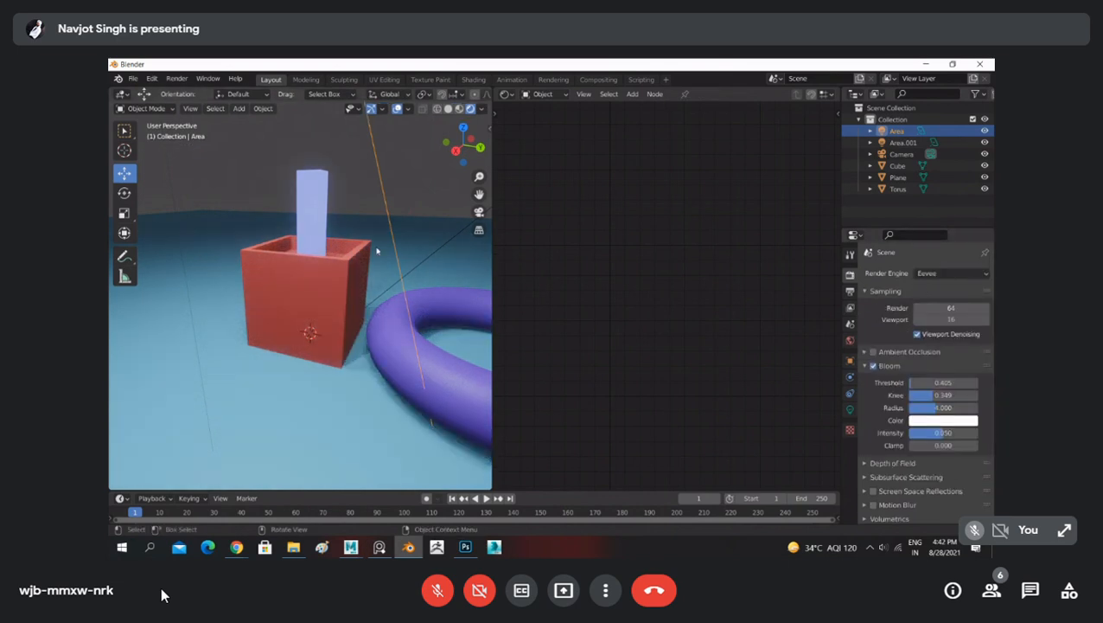
Step: Add a Noise Texture node ahead of the Principled BSDF in the plane's Material.002 node tree
click(270, 357)
scroll(658, 307, up, 5)
scroll(645, 306, up, 3)
middle_drag(644, 309, 612, 267)
scroll(684, 209, up, 3)
scroll(598, 247, down, 1)
scroll(600, 249, down, 3)
scroll(609, 267, up, 2)
key(shift+a)
click(607, 264)
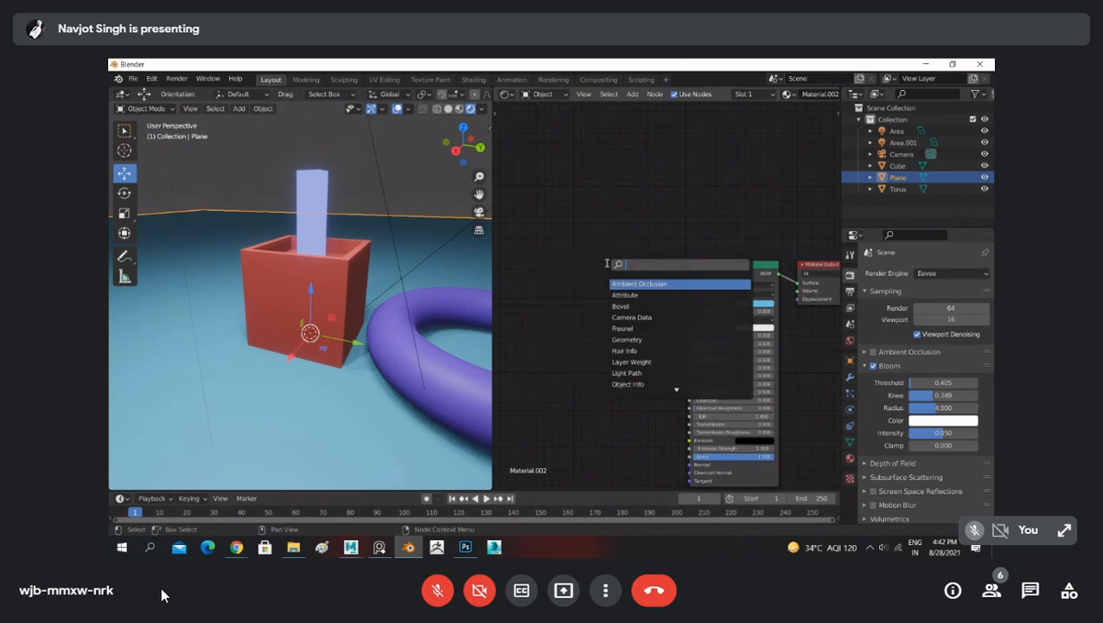
text(nois)
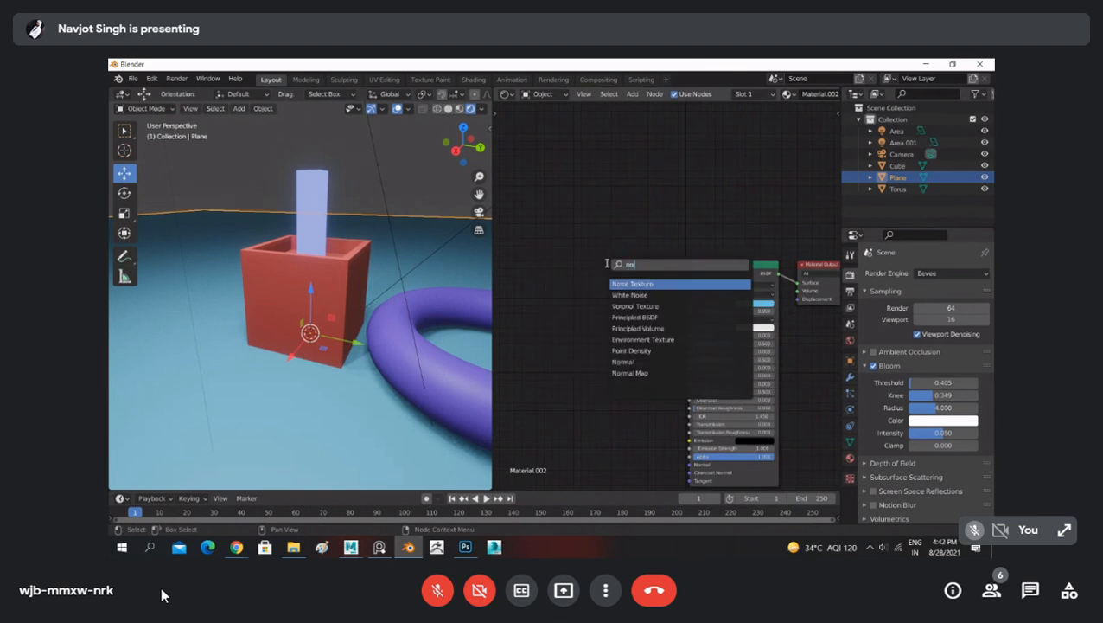
key(Return)
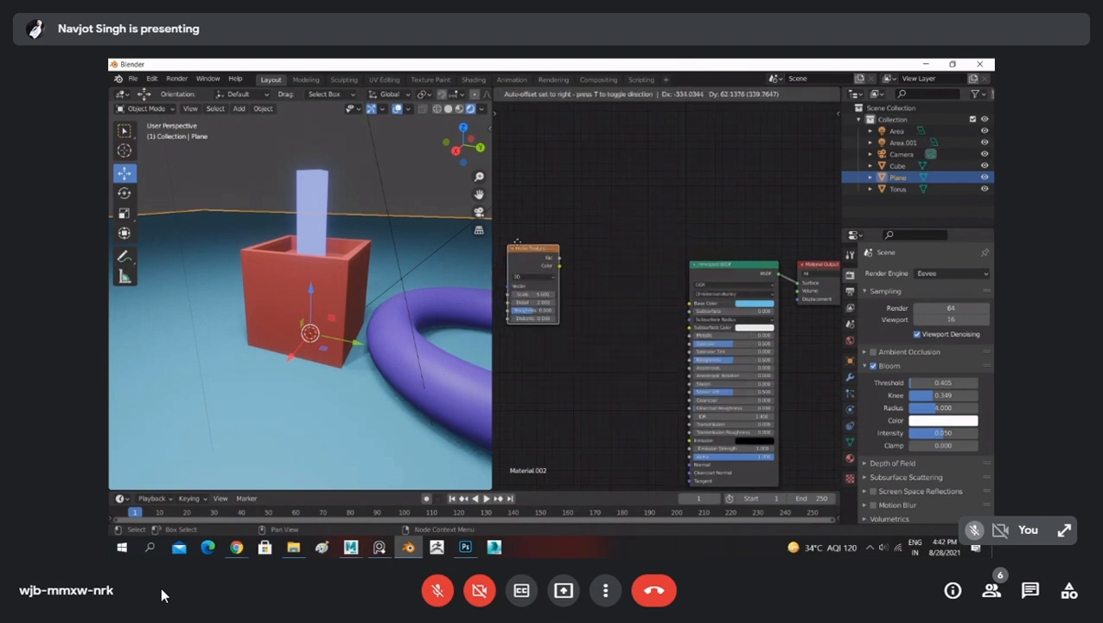
click(529, 239)
Step: Move the Noise Texture node farther from the Principled BSDF and connect its Fac output to Base Color
scroll(641, 222, down, 2)
middle_drag(631, 244, 689, 223)
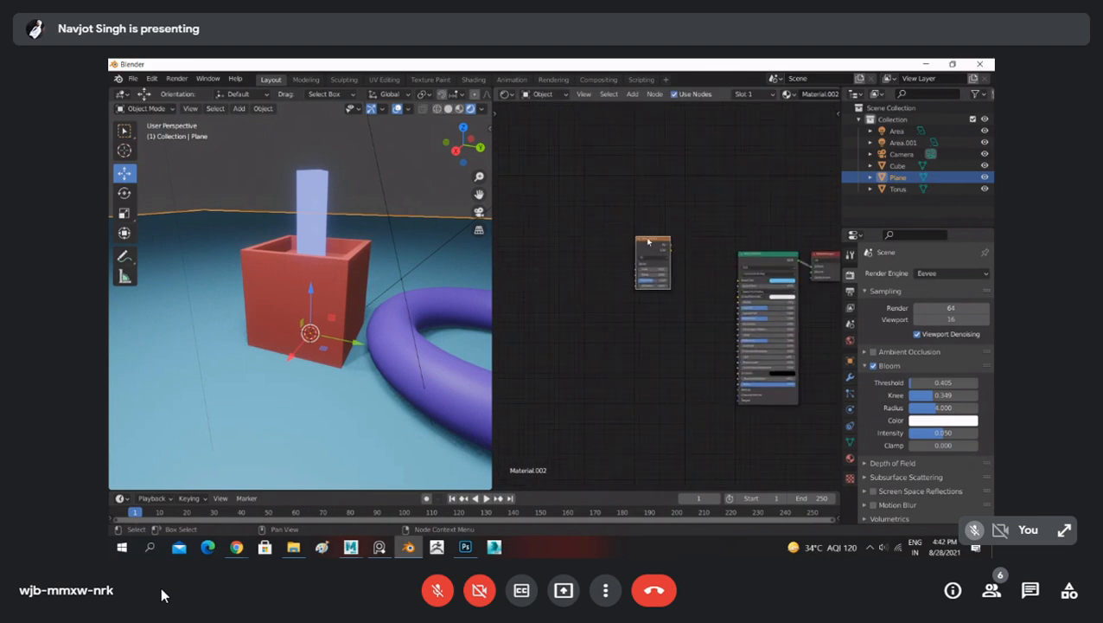
drag(648, 242, 579, 249)
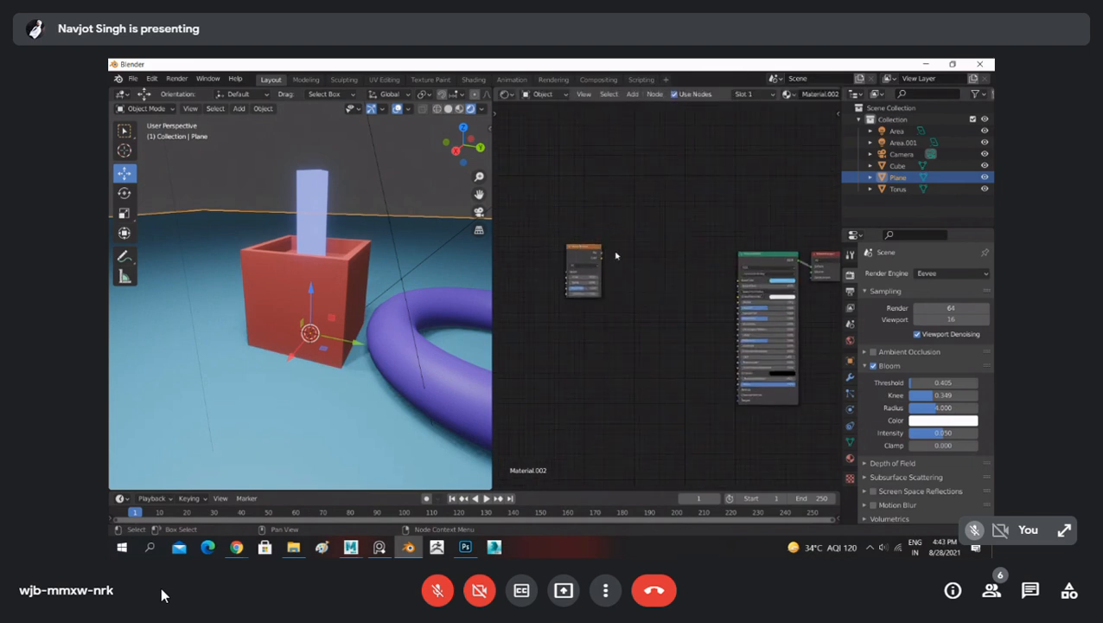
scroll(604, 257, up, 2)
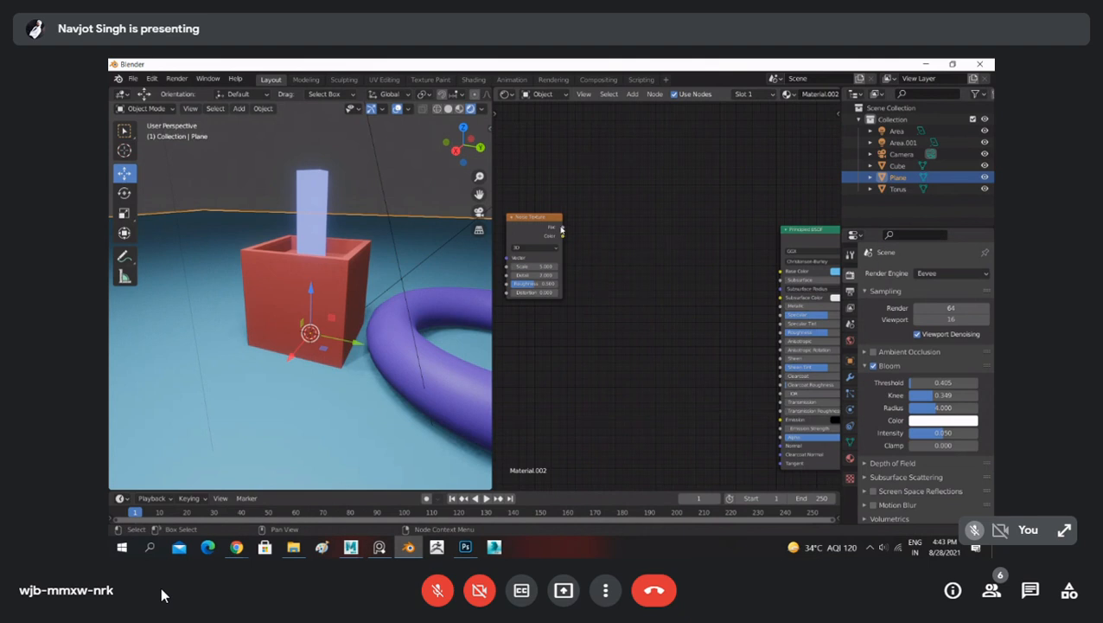
drag(563, 229, 780, 273)
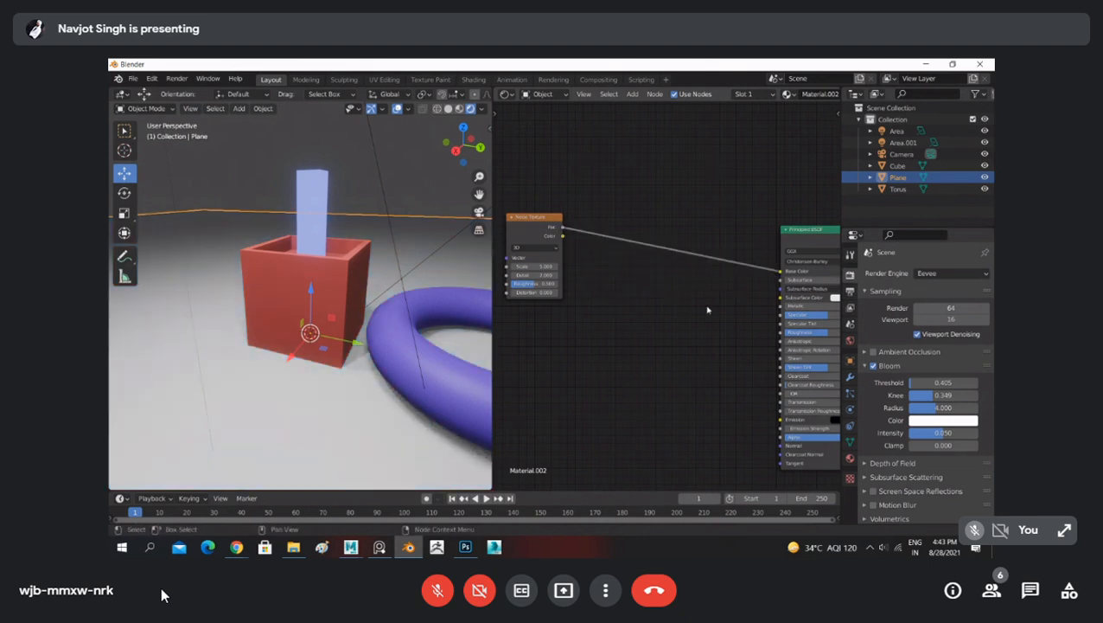
Step: Add linked Texture Coordinate and Mapping nodes in front of the Noise Texture node
scroll(722, 304, down, 10)
middle_drag(629, 297, 696, 306)
scroll(191, 342, down, 6)
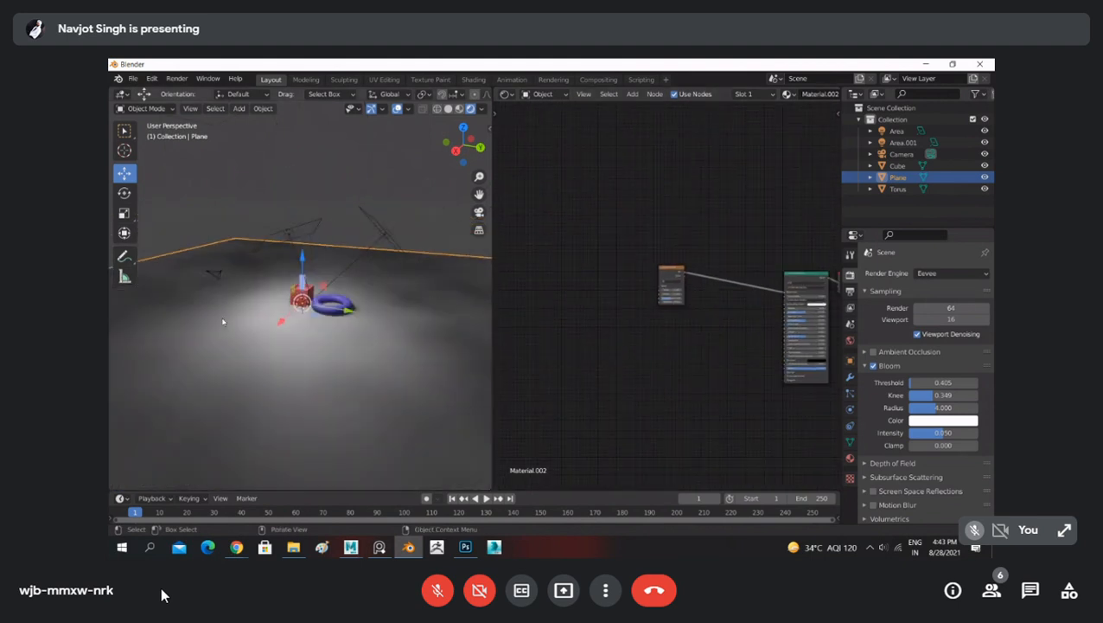
scroll(225, 322, down, 4)
scroll(226, 323, up, 15)
scroll(387, 325, down, 6)
click(666, 279)
key(ctrl+t)
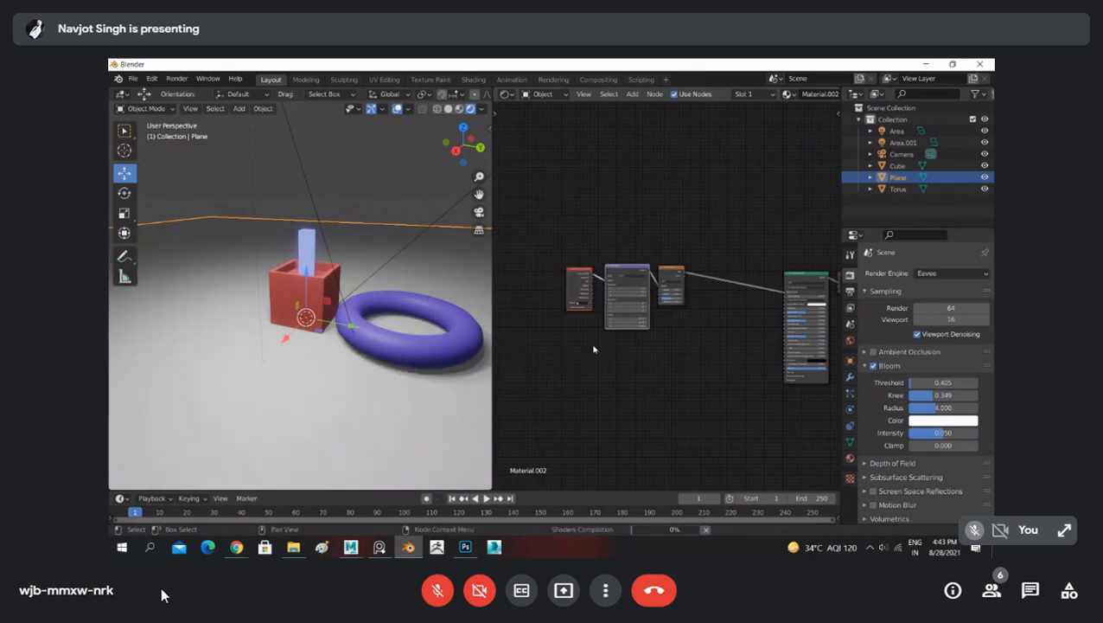
Step: Set the Mapping node's X, Y and Z scale to 38.500 and check the noise pattern on the plane
scroll(593, 348, up, 5)
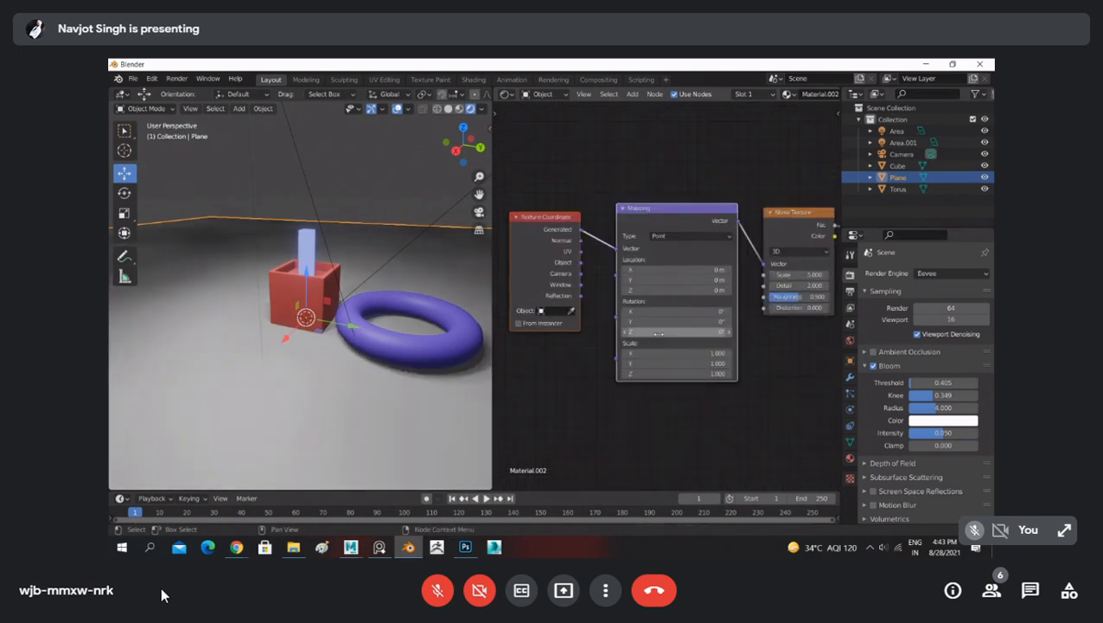
scroll(696, 384, up, 1)
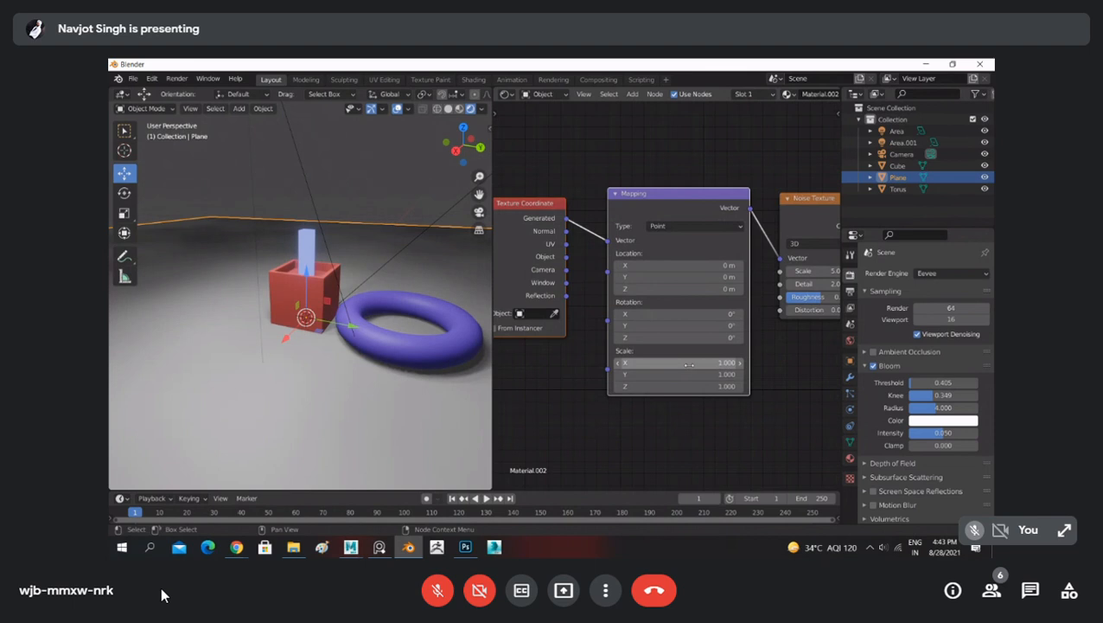
mouse_move(688, 364)
mouse_down()
mouse_move(621, 370)
mouse_move(748, 366)
mouse_move(647, 363)
mouse_move(668, 389)
mouse_up()
text(24)
key(Return)
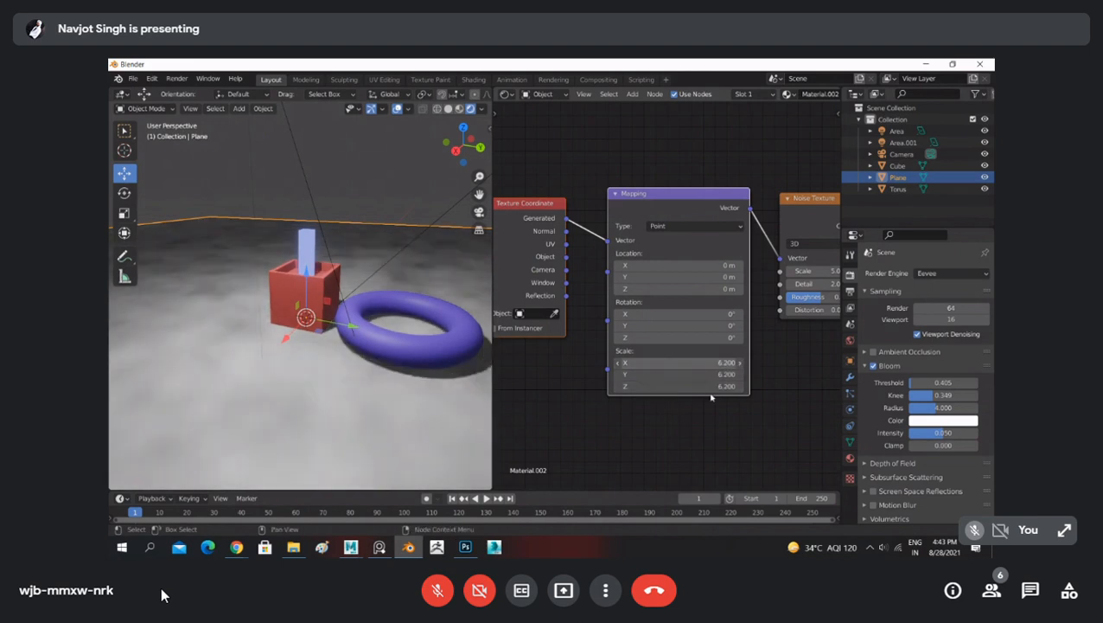
drag(787, 394, 627, 386)
click(585, 389)
scroll(354, 329, down, 5)
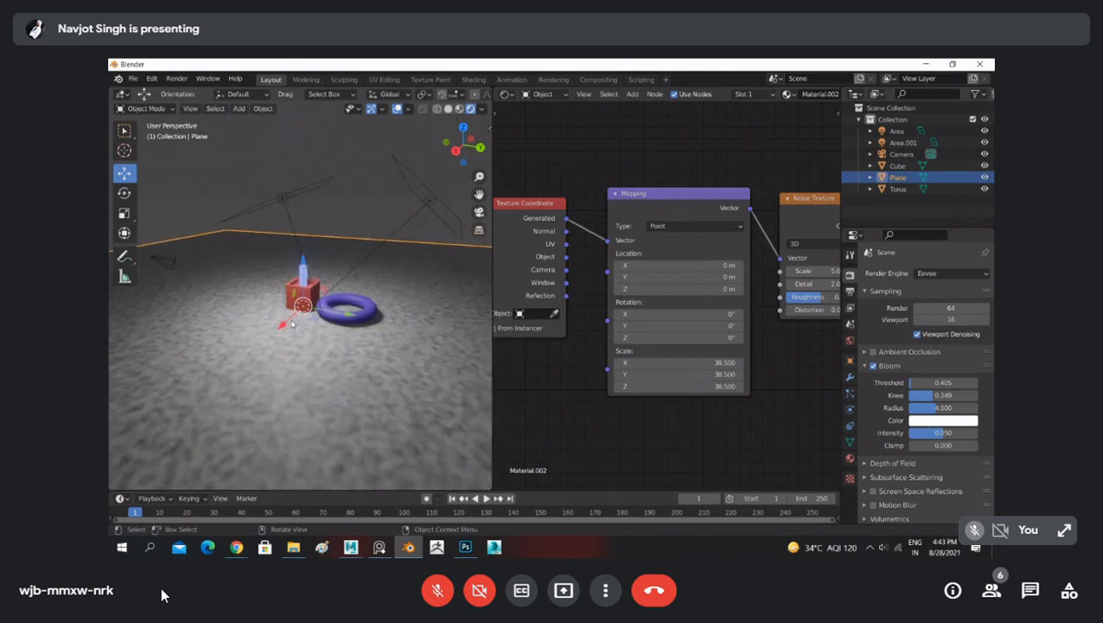
mouse_move(354, 315)
middle_down()
mouse_move(353, 416)
mouse_move(350, 320)
middle_up()
scroll(350, 321, up, 7)
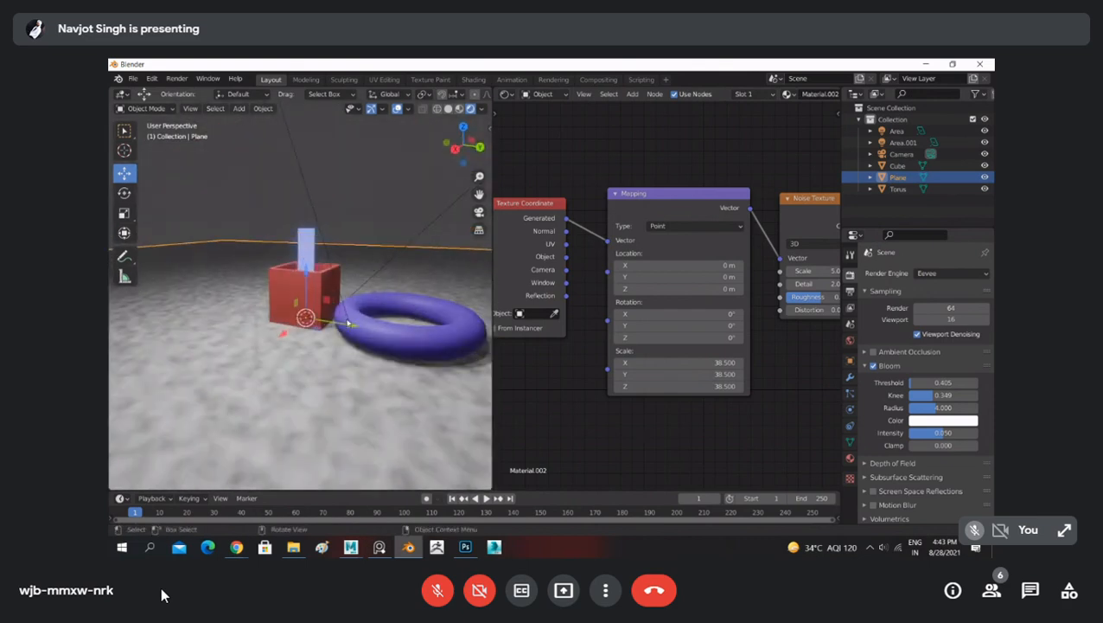
Step: Move the Texture Coordinate, Mapping and Noise Texture nodes together farther from the Principled BSDF to make room
scroll(677, 288, down, 3)
scroll(708, 197, down, 2)
middle_drag(705, 187, 639, 169)
drag(512, 186, 681, 248)
drag(633, 230, 633, 230)
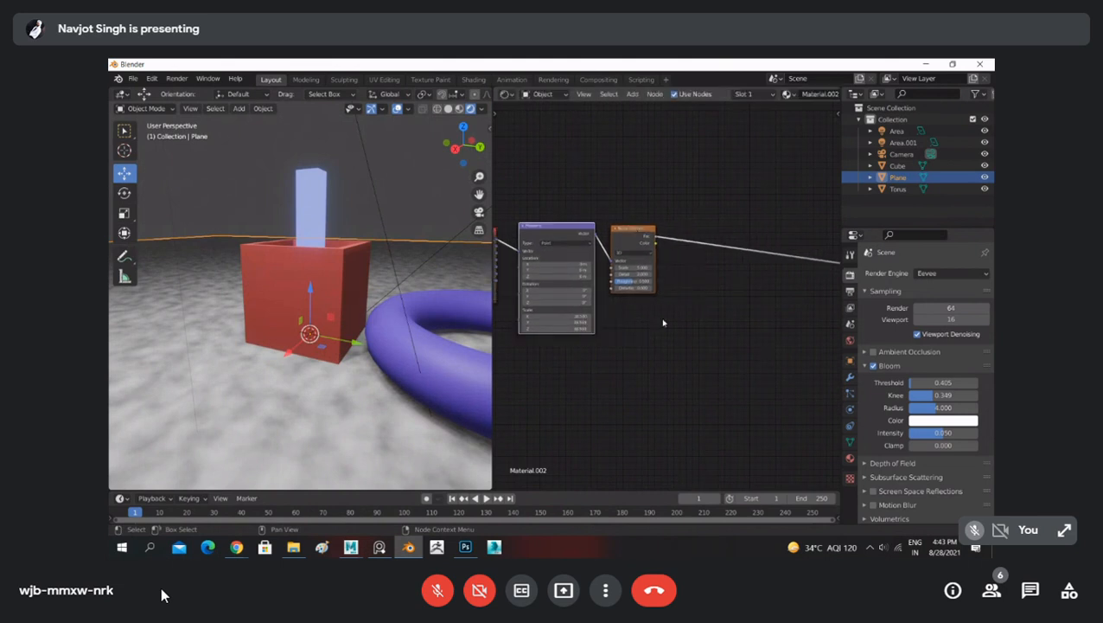
Step: Add a MixRGB node on the link between the Noise Texture's Fac output and the Principled BSDF's Base Color
scroll(662, 323, down, 4)
middle_drag(663, 323, 645, 293)
key(shift+a)
click(670, 291)
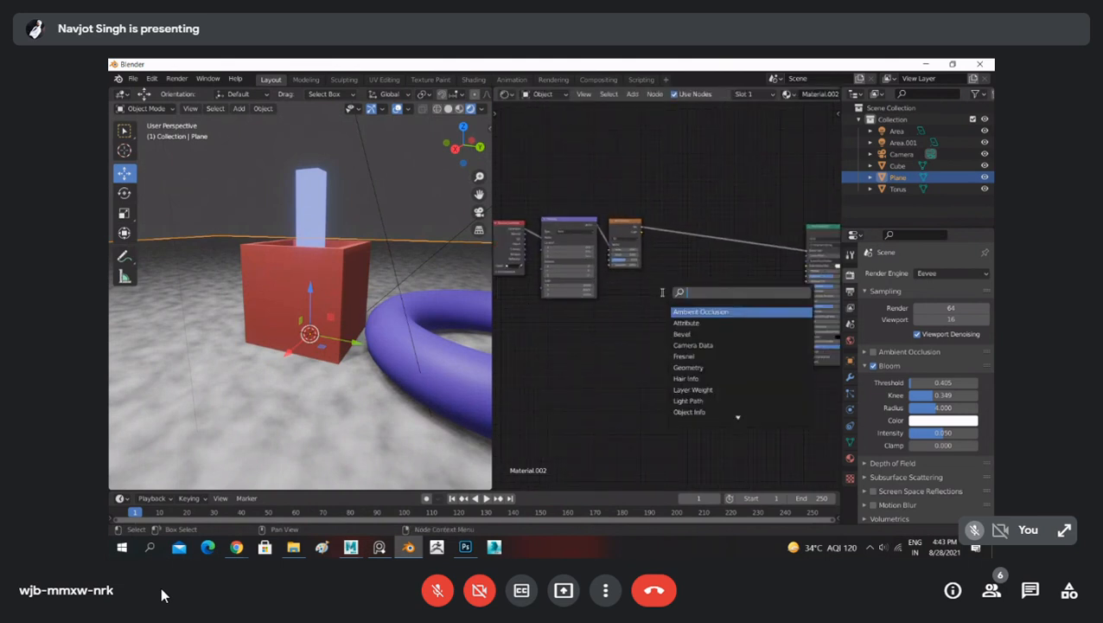
text(ma)
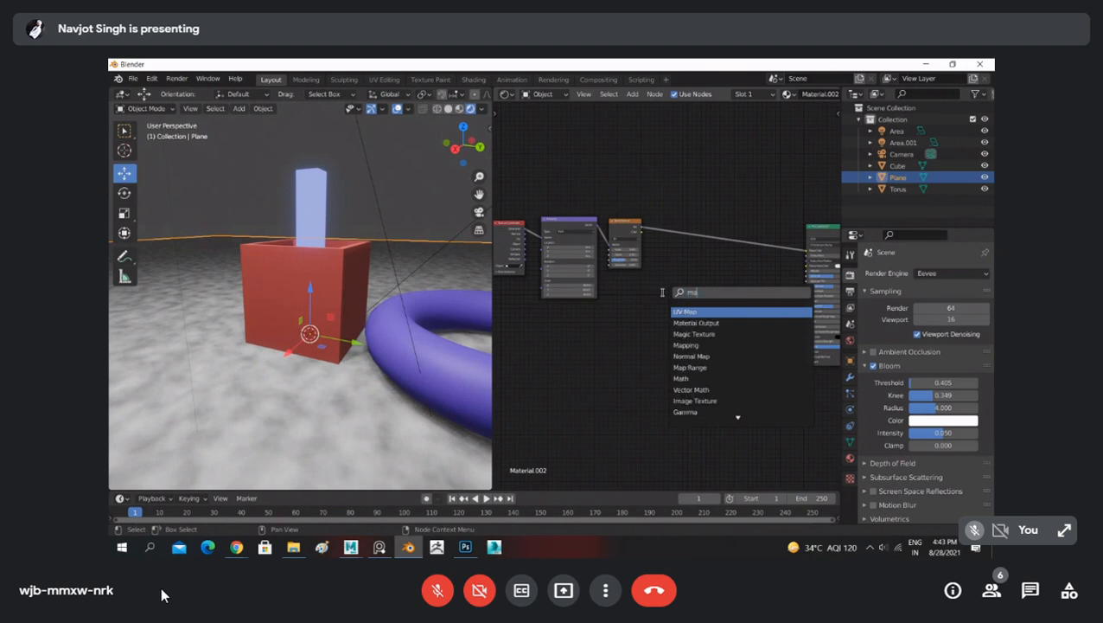
text(p)
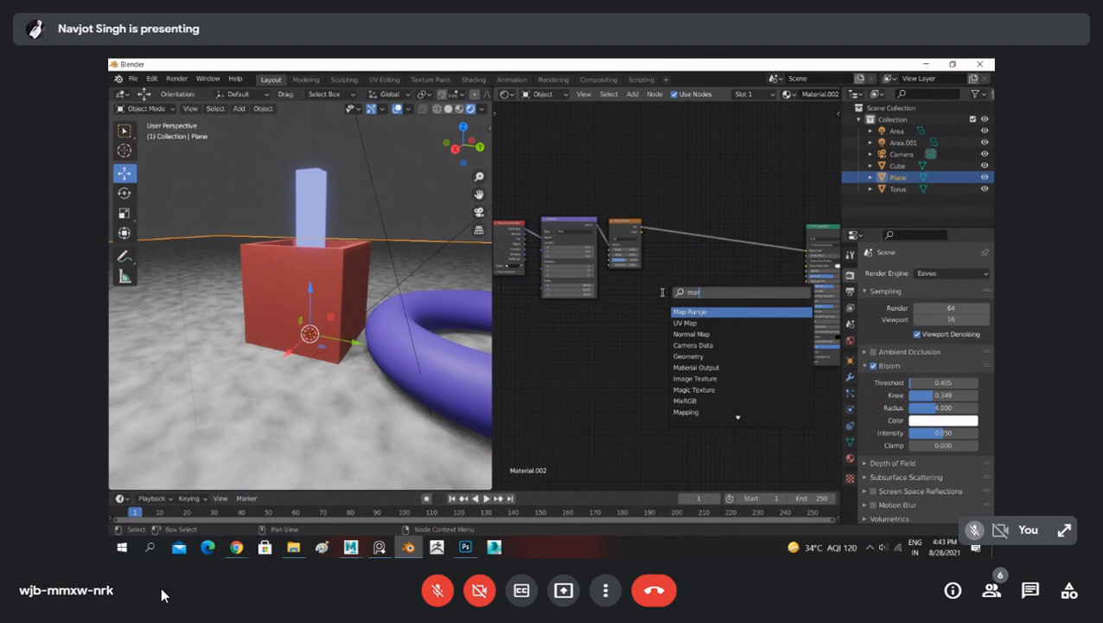
click(704, 400)
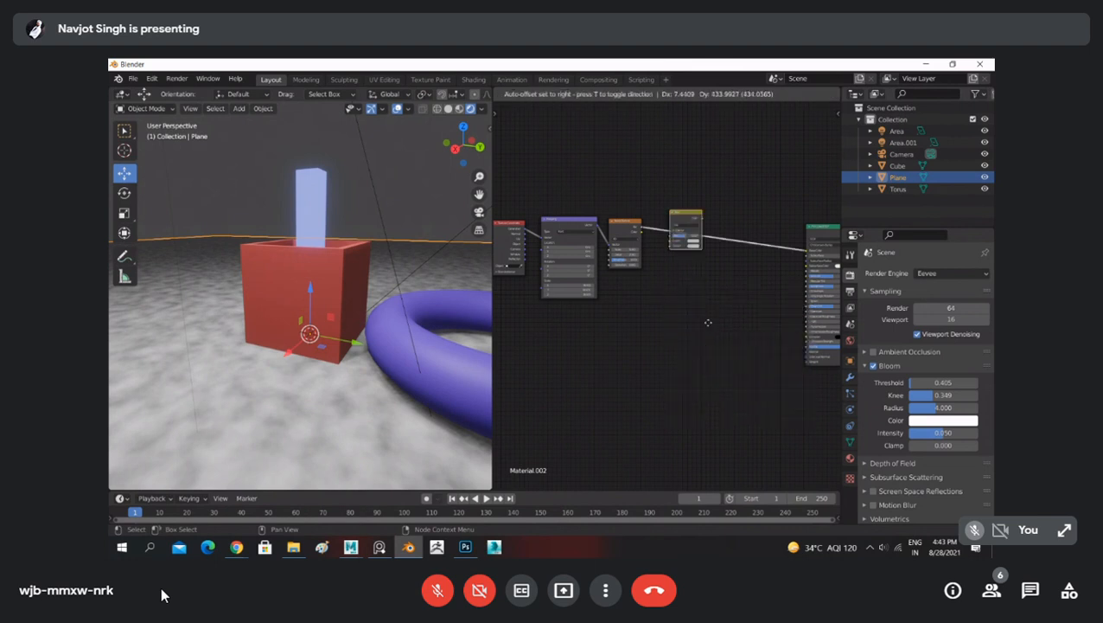
click(718, 238)
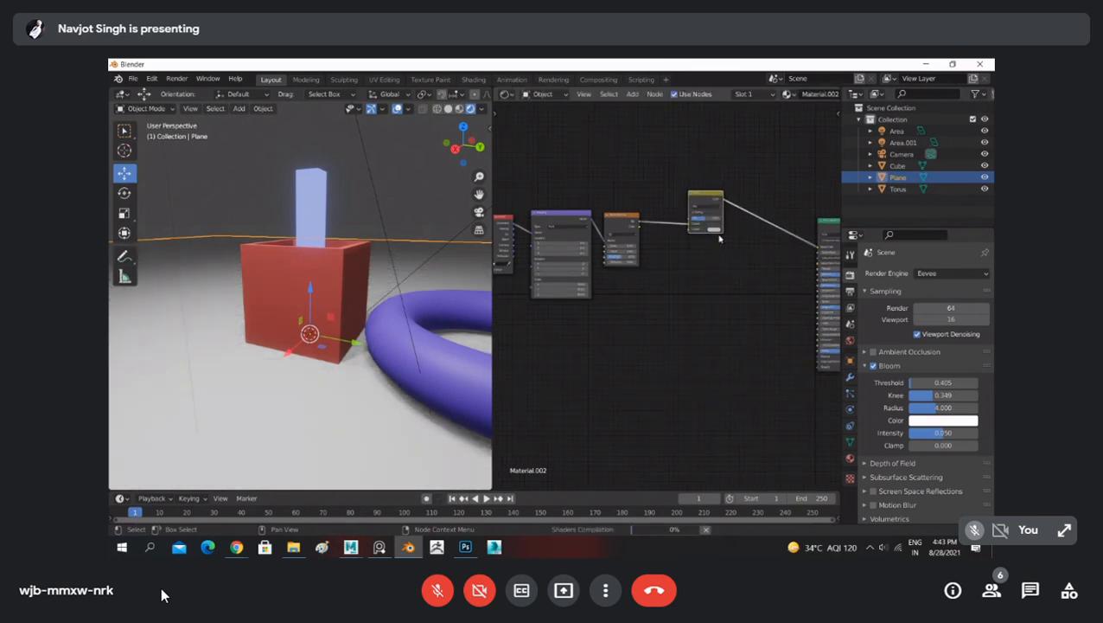
Step: Add a Musgrave Texture node below the Noise Texture and connect its Height output to the Mix node's Color2
scroll(654, 259, up, 7)
scroll(658, 261, down, 3)
middle_drag(671, 266, 679, 352)
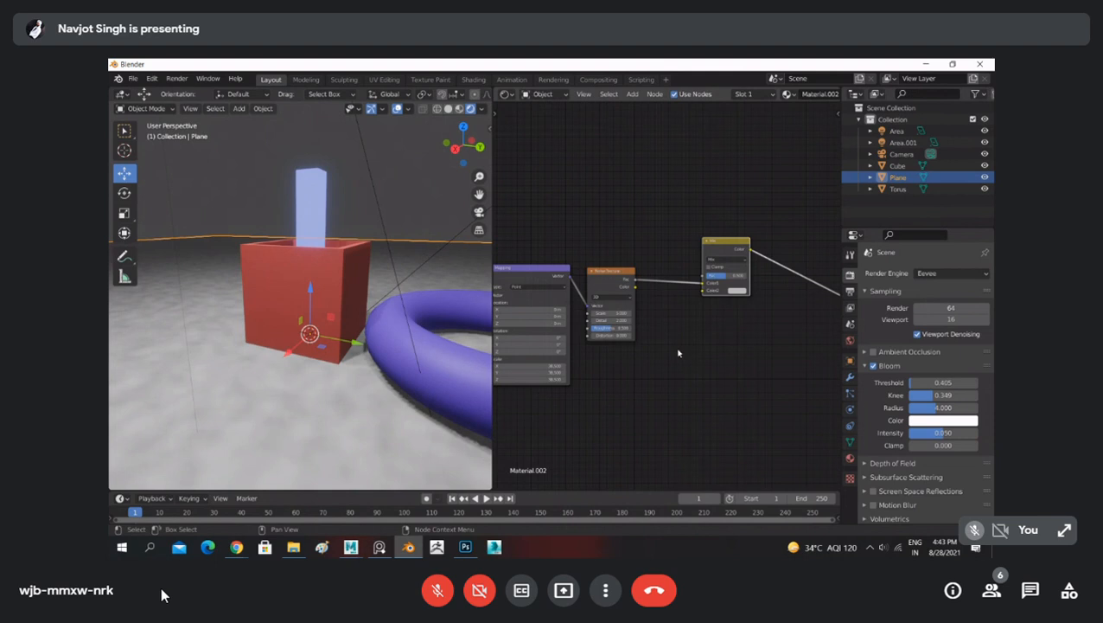
scroll(679, 359, up, 2)
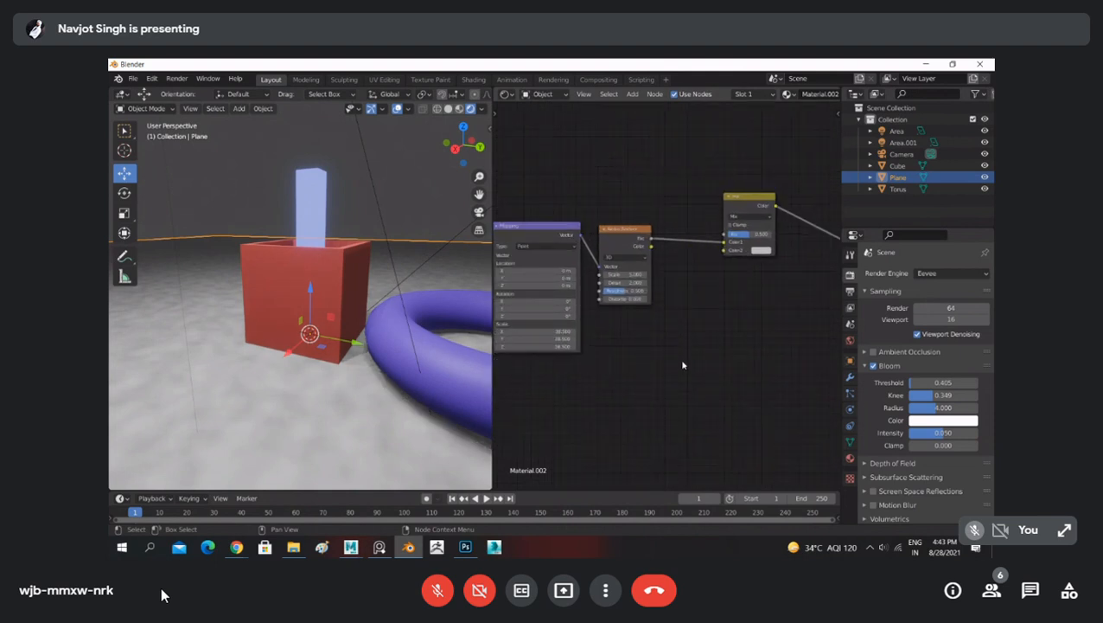
key(shift+a)
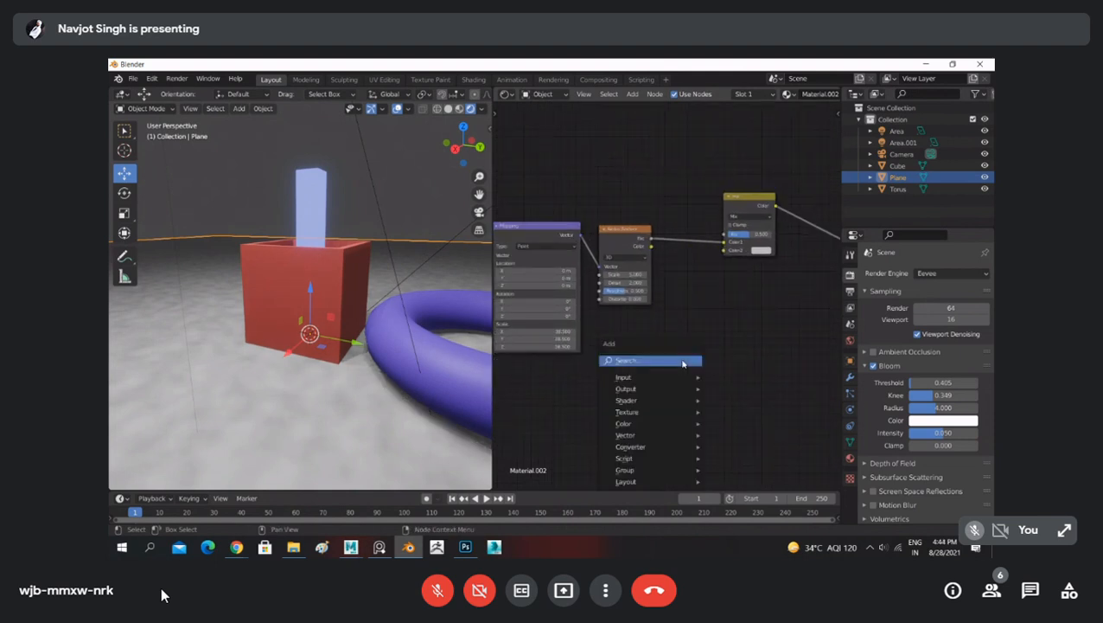
click(683, 363)
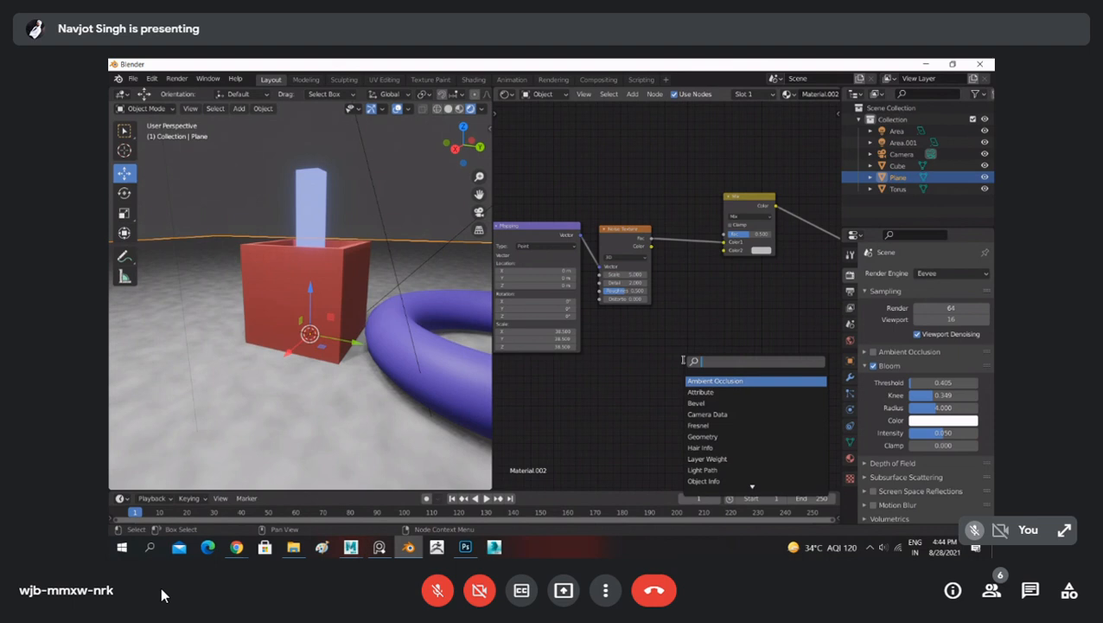
text(texture)
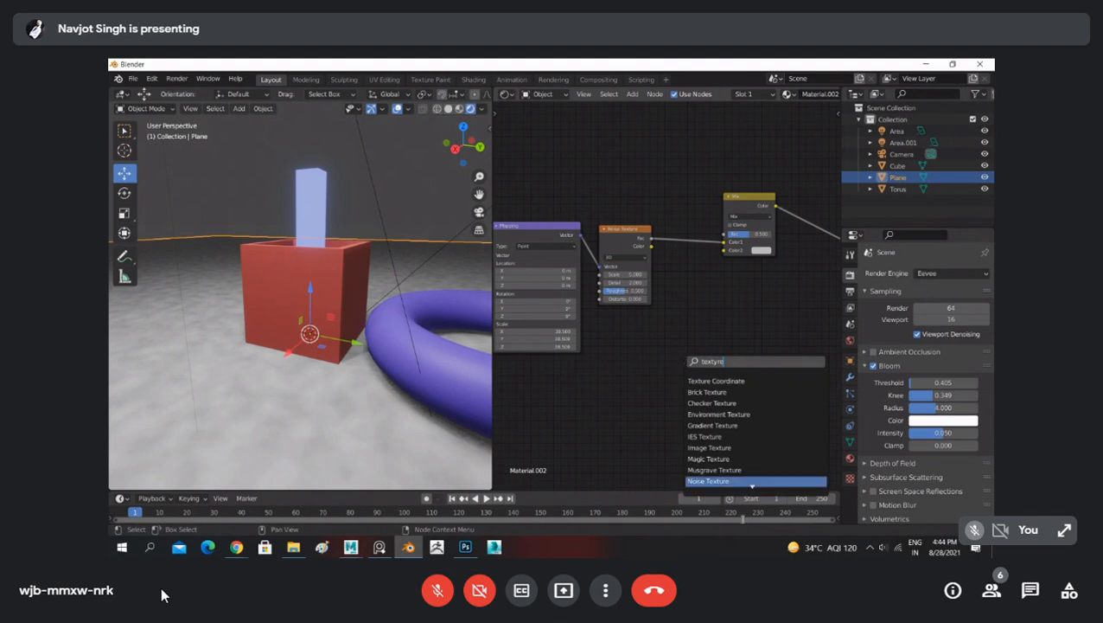
click(715, 469)
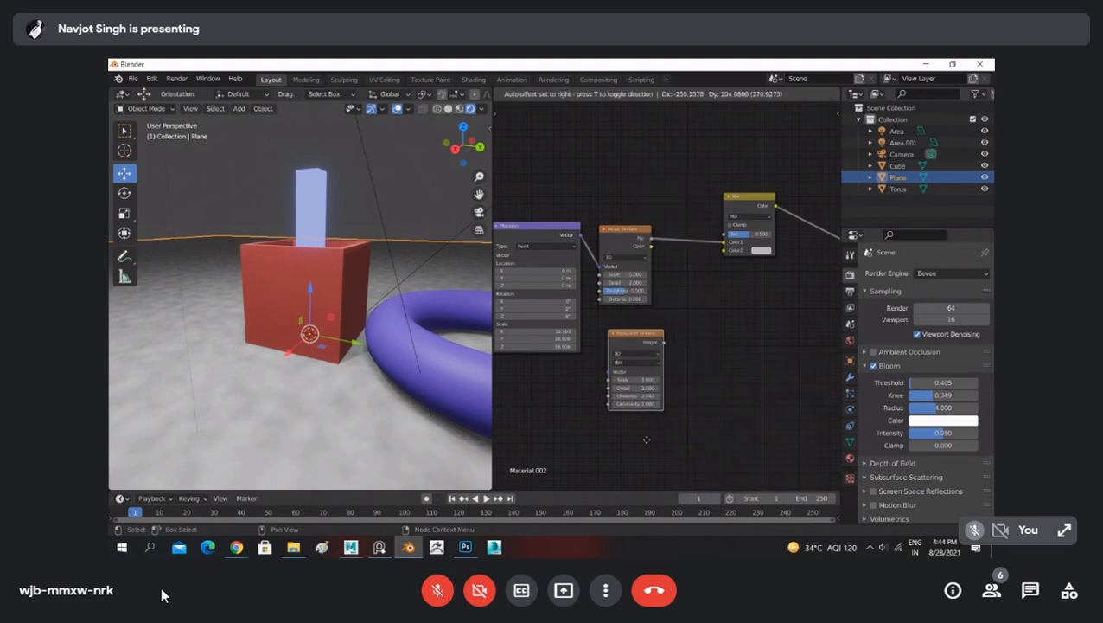
click(646, 340)
drag(664, 341, 725, 250)
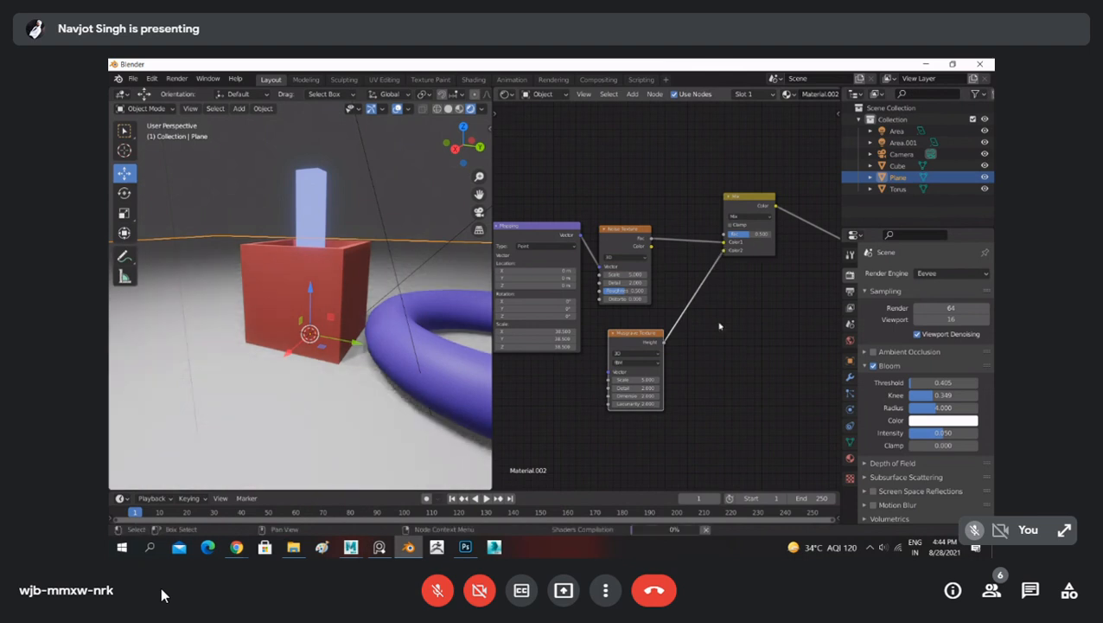
Step: With the Mix factor at 1.000, set the Musgrave Texture's Scale to 37.100, Detail to 2.900, Dimension to 0.000 and Lacunarity to 7.400
scroll(744, 312, down, 5)
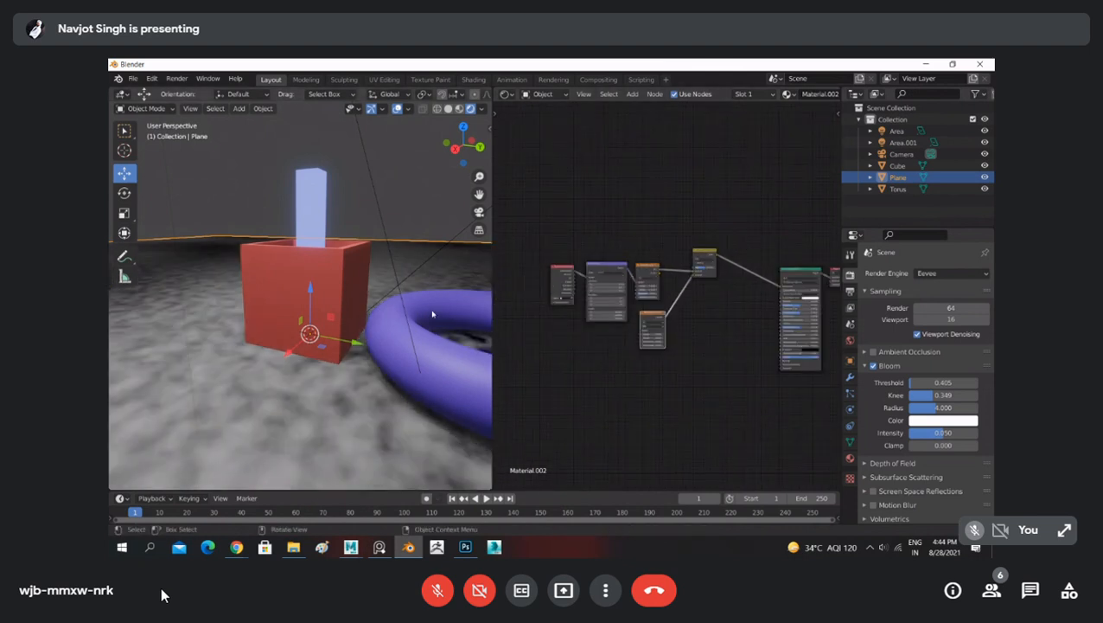
scroll(428, 275, down, 5)
scroll(732, 277, up, 2)
scroll(726, 259, up, 6)
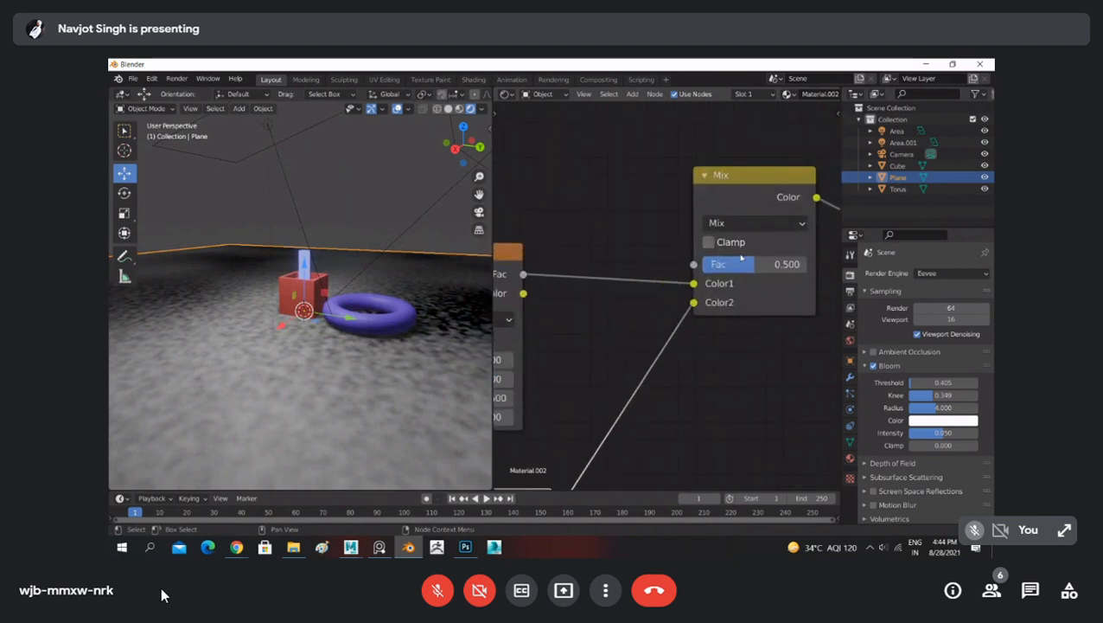
drag(749, 264, 821, 271)
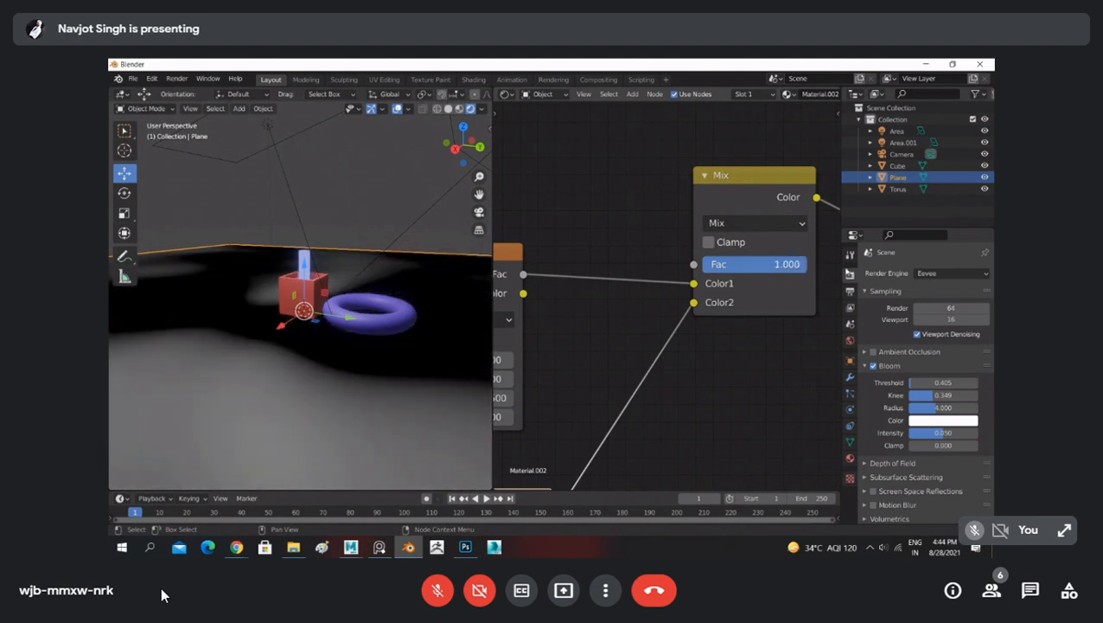
middle_drag(398, 338, 359, 298)
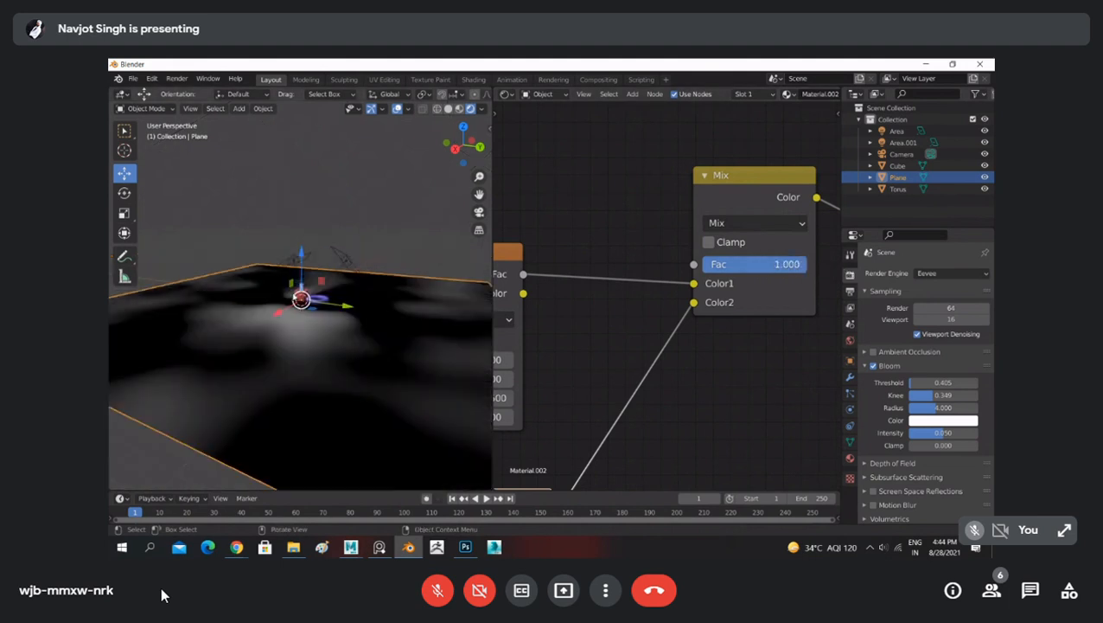
scroll(687, 433, down, 2)
middle_drag(688, 433, 721, 288)
middle_drag(669, 399, 727, 345)
drag(631, 349, 775, 352)
drag(616, 367, 658, 398)
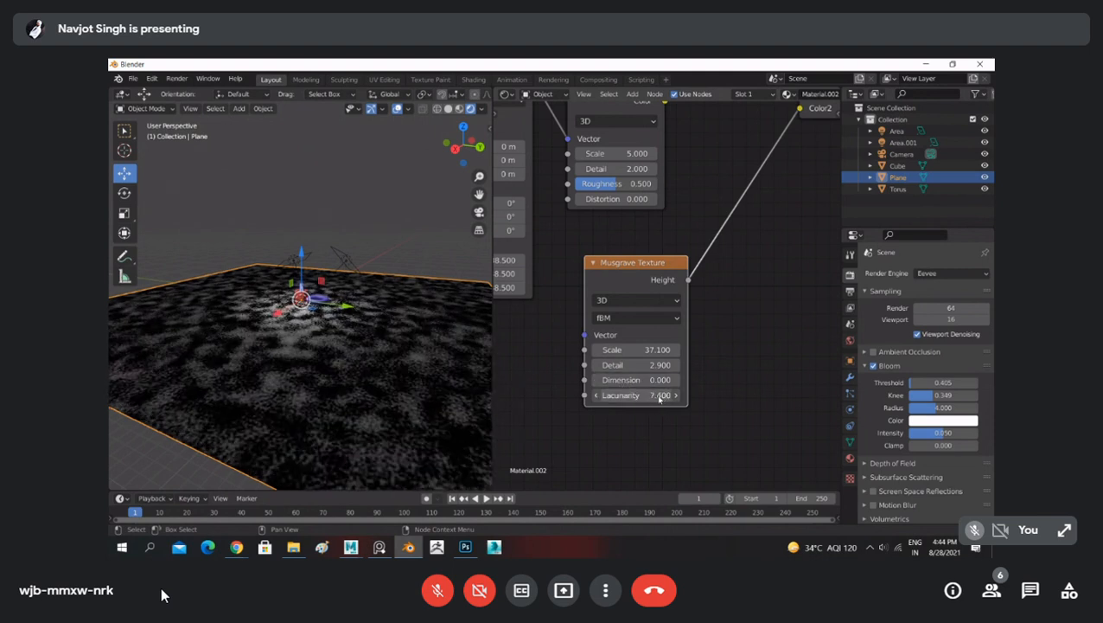
Step: With the Mix factor at 0.000, set the Noise Texture's Scale to 7.300, Detail to 3.800 and Distortion to 2.000
middle_drag(701, 179, 712, 284)
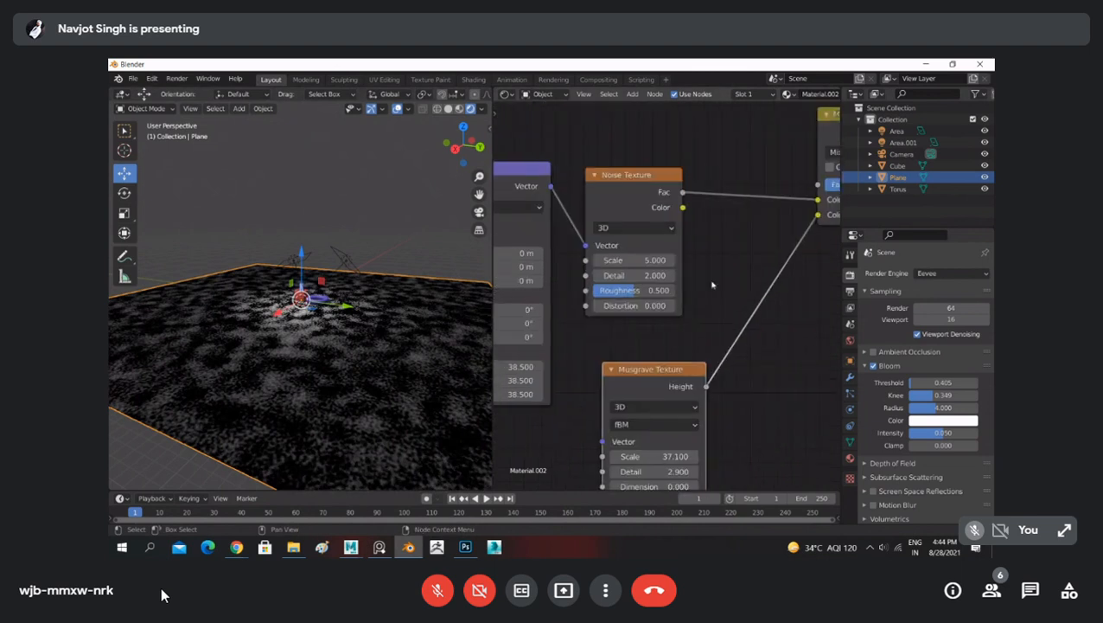
scroll(748, 230, down, 1)
middle_drag(821, 229, 718, 229)
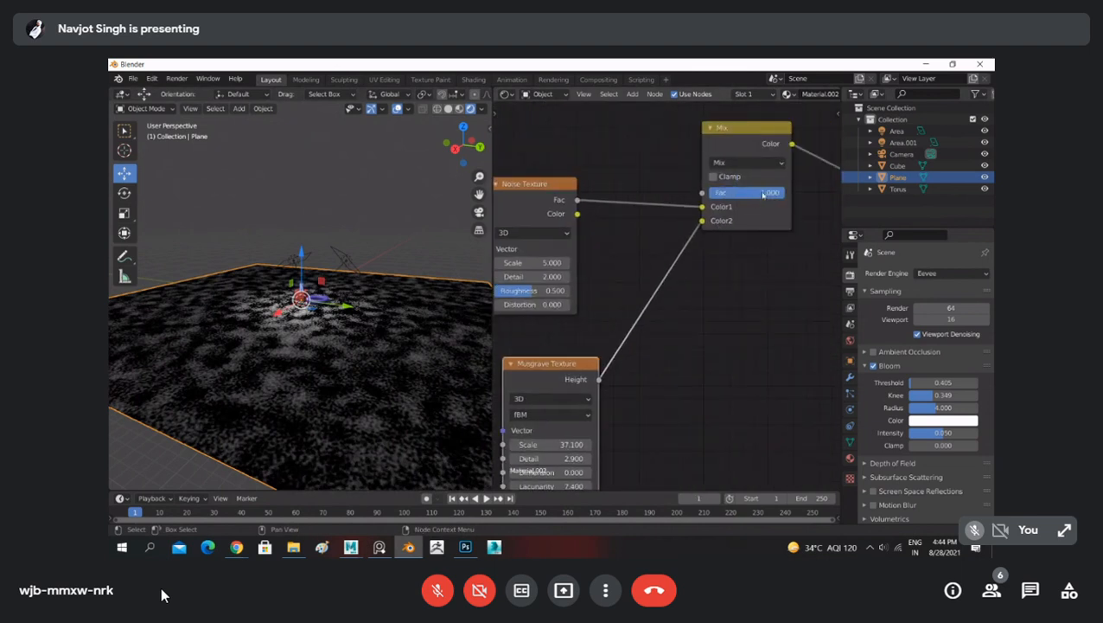
drag(749, 195, 685, 206)
scroll(424, 251, up, 7)
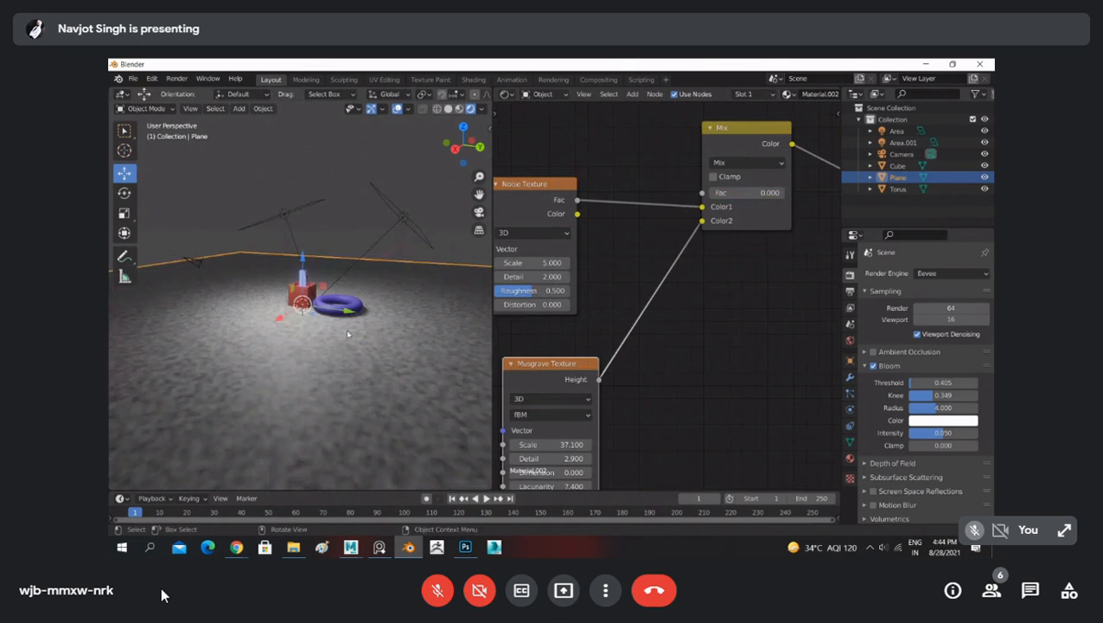
mouse_move(524, 264)
mouse_down()
mouse_move(544, 267)
mouse_move(529, 275)
mouse_move(558, 308)
mouse_move(542, 312)
mouse_up()
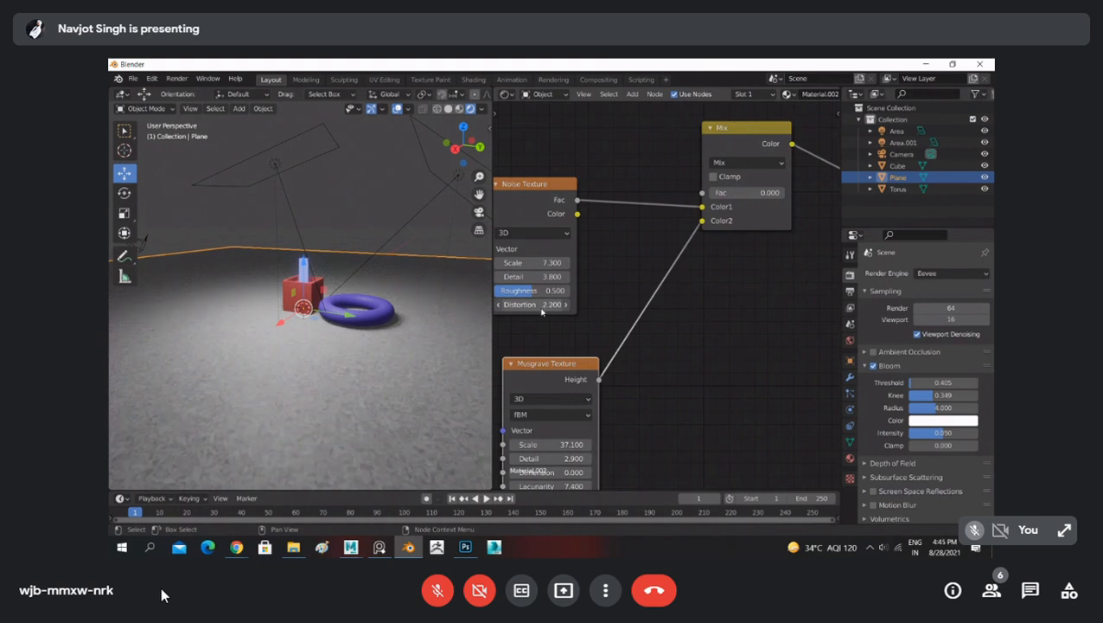
Step: Set the Mix node's factor to 0.527 and check the blended noise and Musgrave pattern on the plane
scroll(673, 256, down, 2)
drag(717, 210, 756, 207)
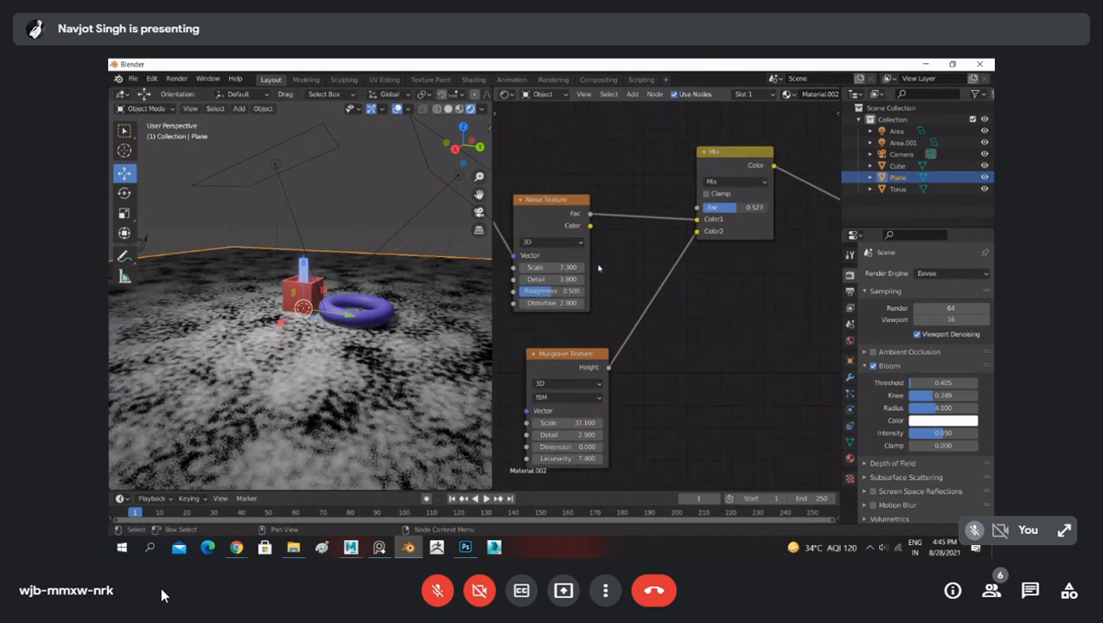
scroll(277, 383, up, 1)
scroll(316, 335, down, 8)
scroll(315, 336, up, 5)
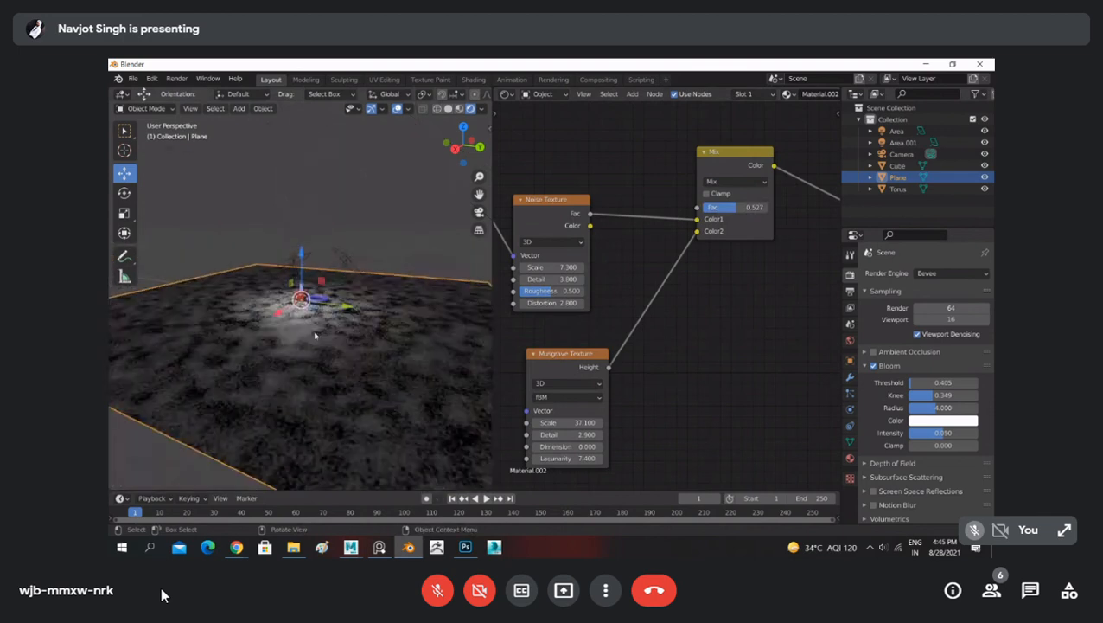
middle_drag(365, 294, 373, 350)
Step: Connect the Mix node's Color output to the Principled BSDF's Roughness and disconnect it from Base Color
scroll(643, 396, down, 3)
middle_drag(675, 373, 579, 355)
scroll(630, 340, down, 1)
scroll(655, 330, up, 3)
scroll(656, 331, down, 1)
middle_drag(618, 306, 689, 325)
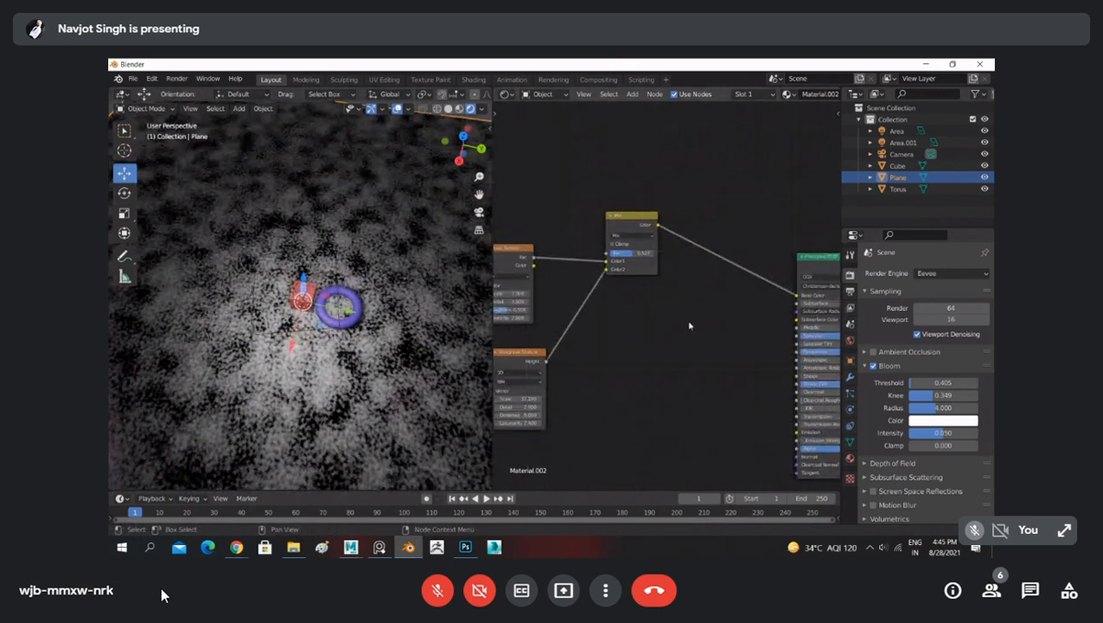
drag(658, 226, 796, 357)
middle_drag(419, 377, 344, 333)
drag(795, 296, 761, 277)
middle_drag(320, 389, 389, 346)
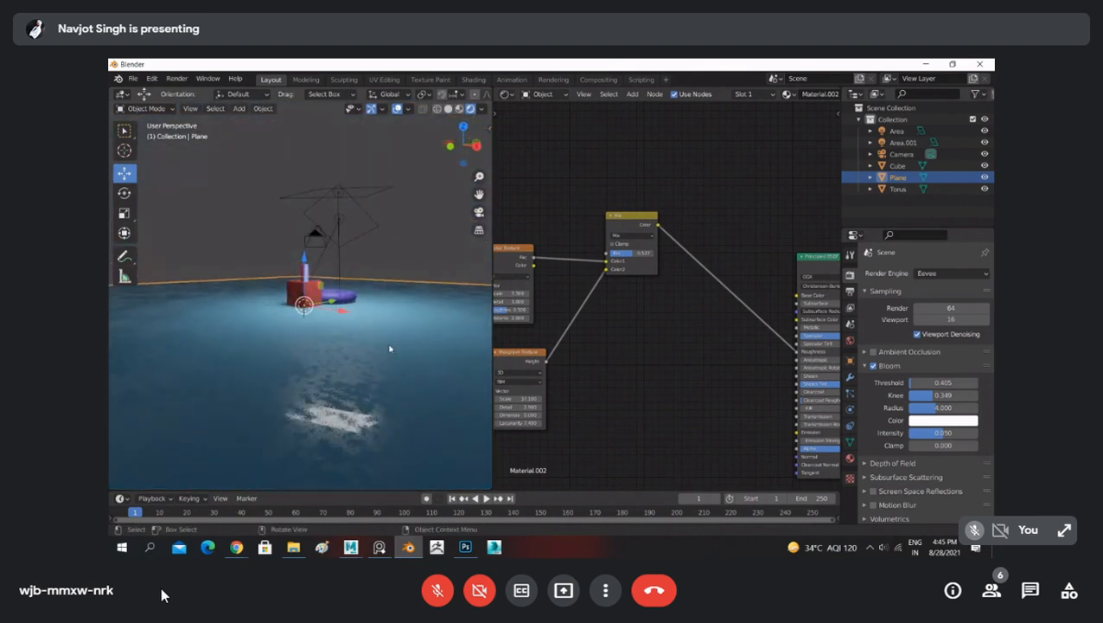
Step: Preview the Mix node's output directly on the plane, and switch the preview back to the Principled BSDF
drag(626, 217, 607, 222)
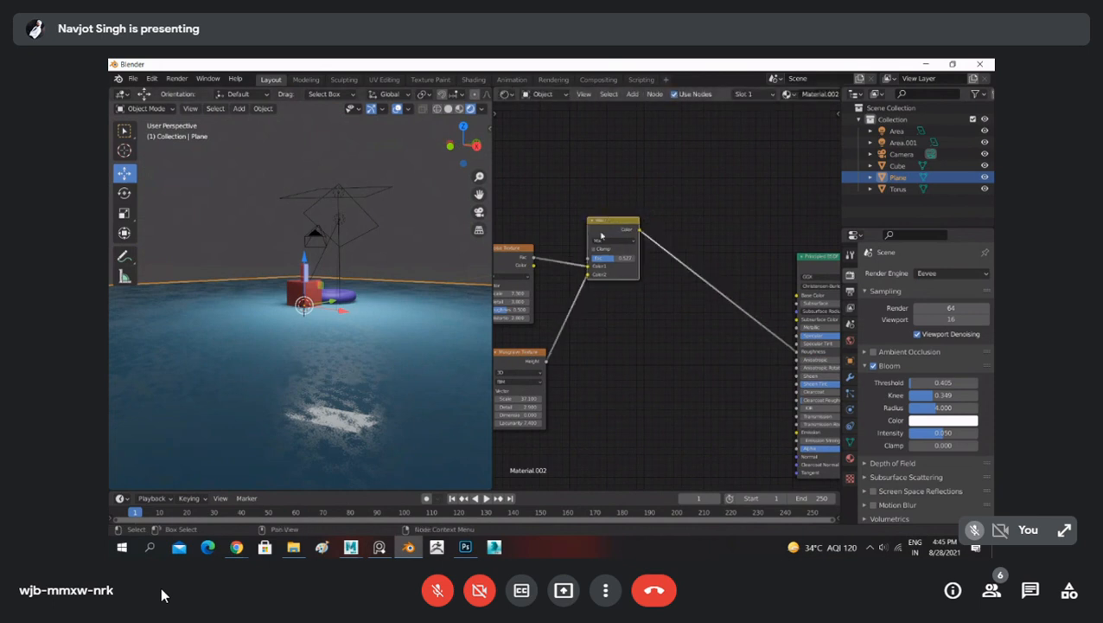
ctrl+shift+click(608, 222)
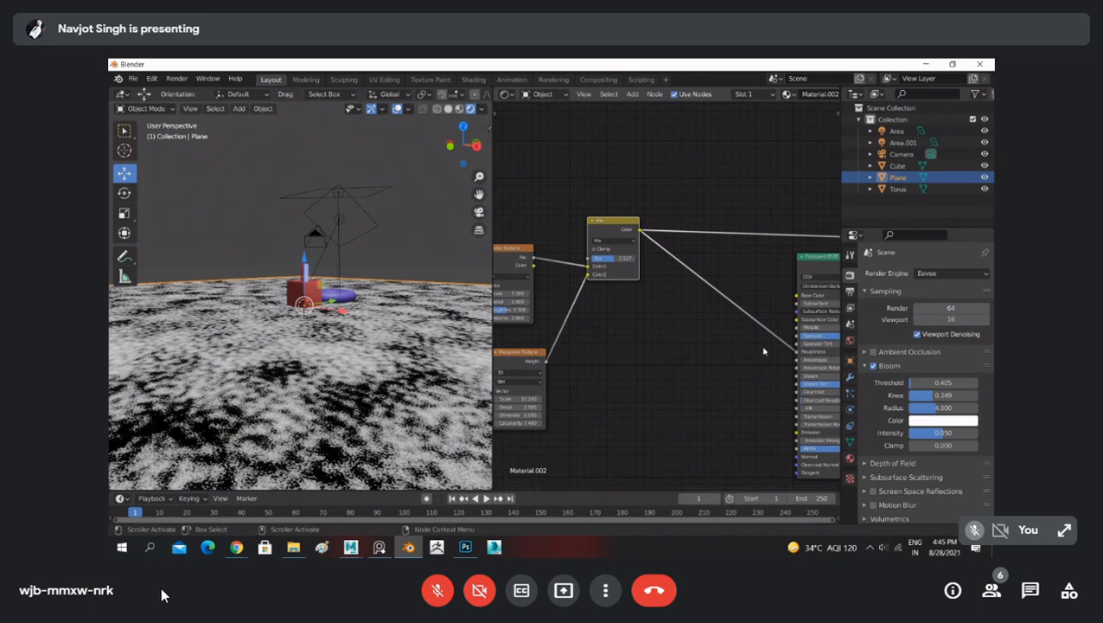
ctrl+shift+click(815, 261)
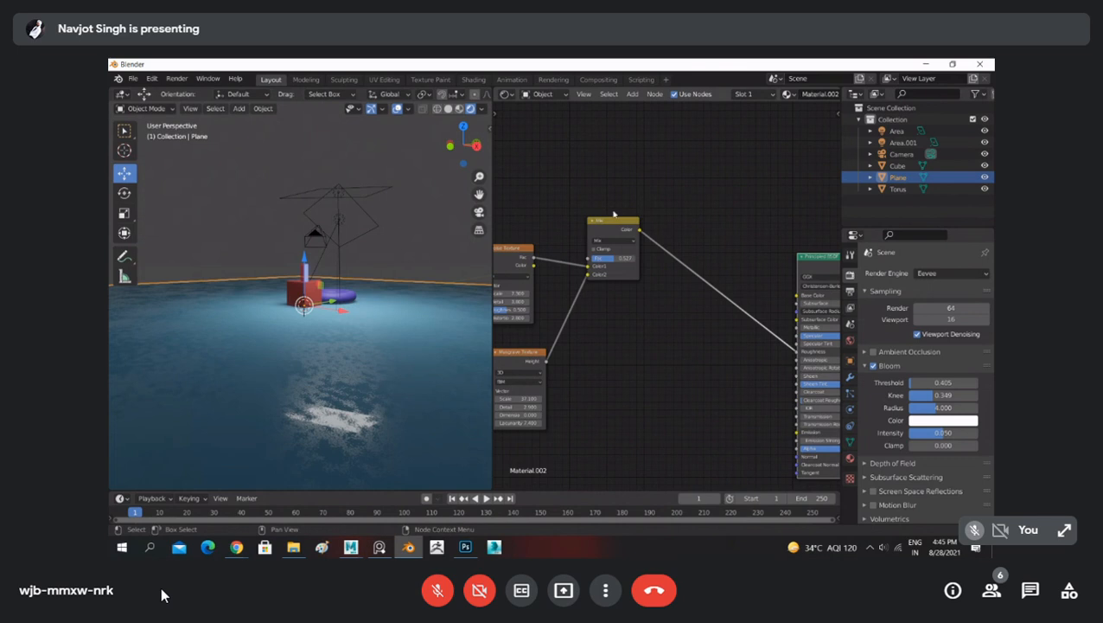
drag(612, 223, 609, 223)
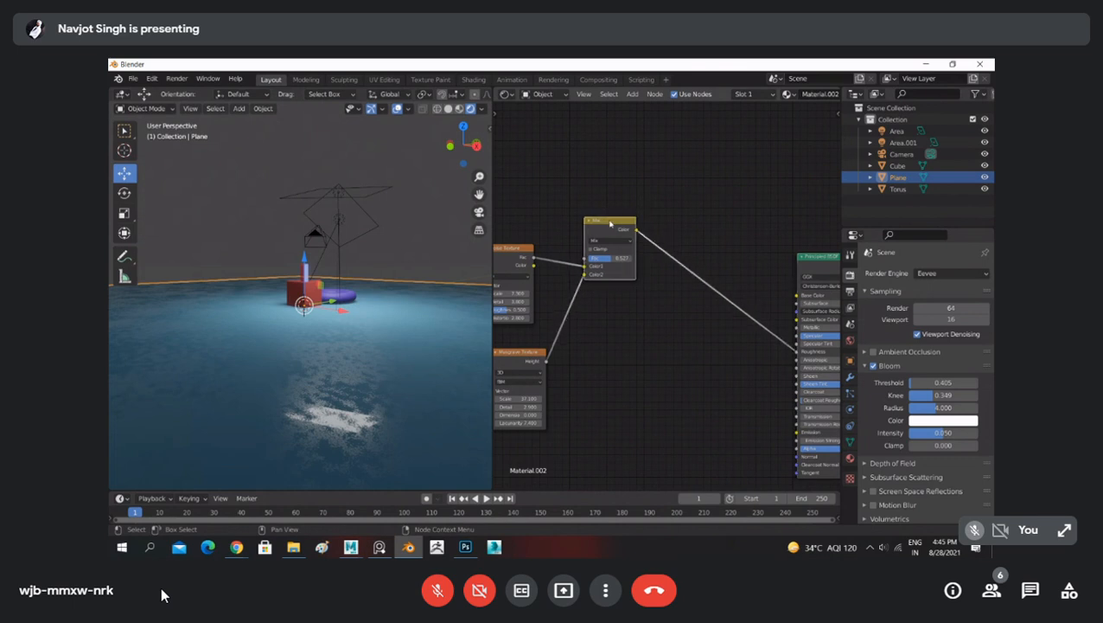
key(shift+a)
click(692, 181)
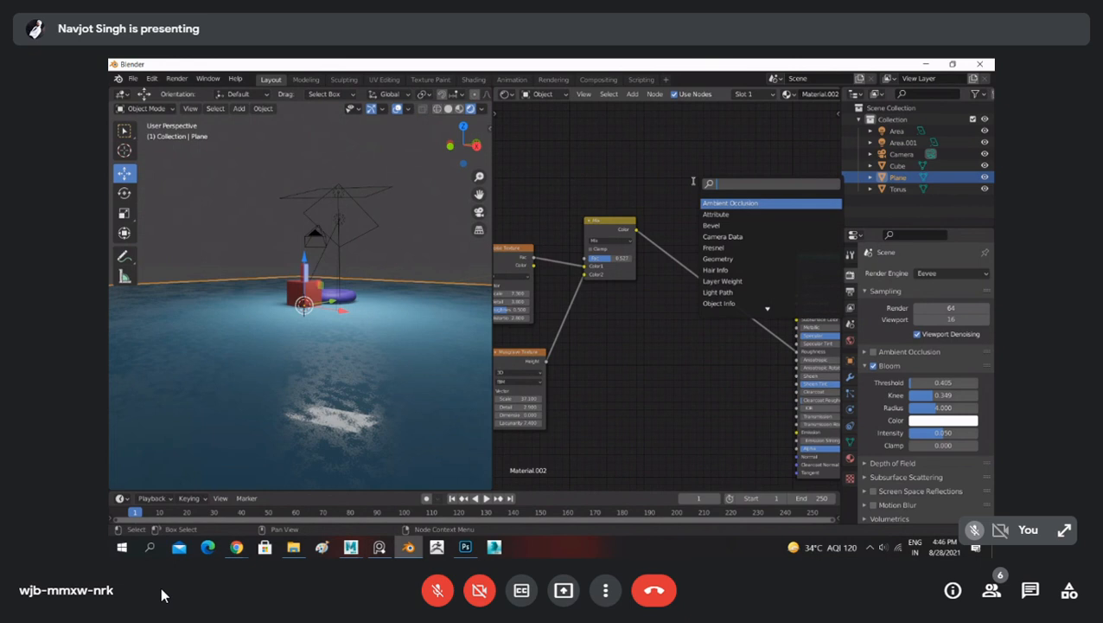
text(rgb)
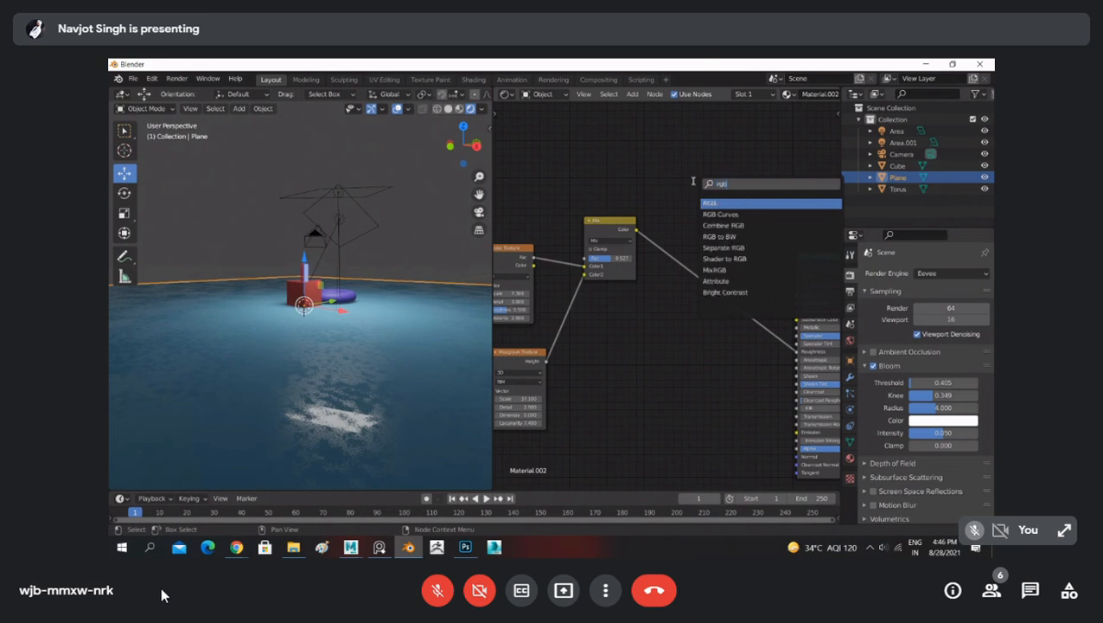
key(Down)
key(Return)
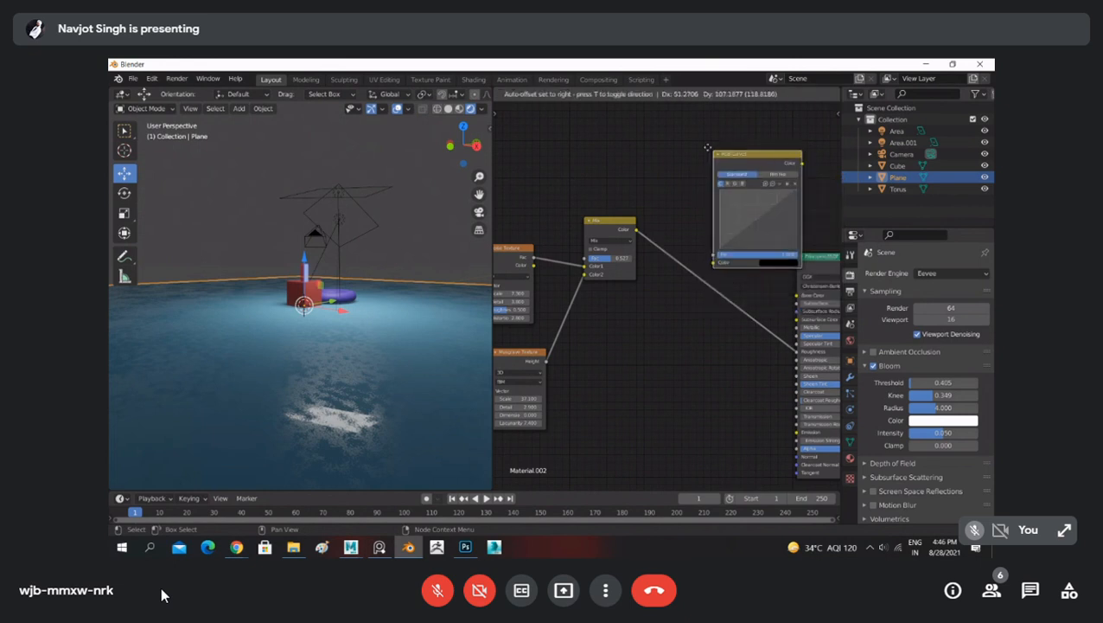
click(698, 140)
key(x)
key(shift+a)
click(714, 142)
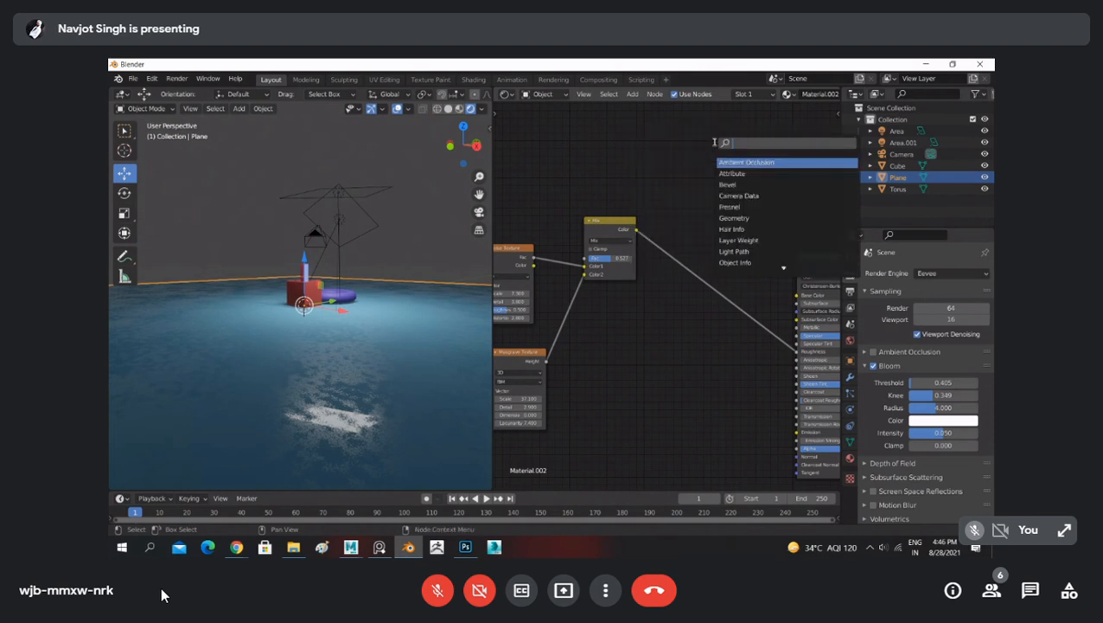
text(rbg)
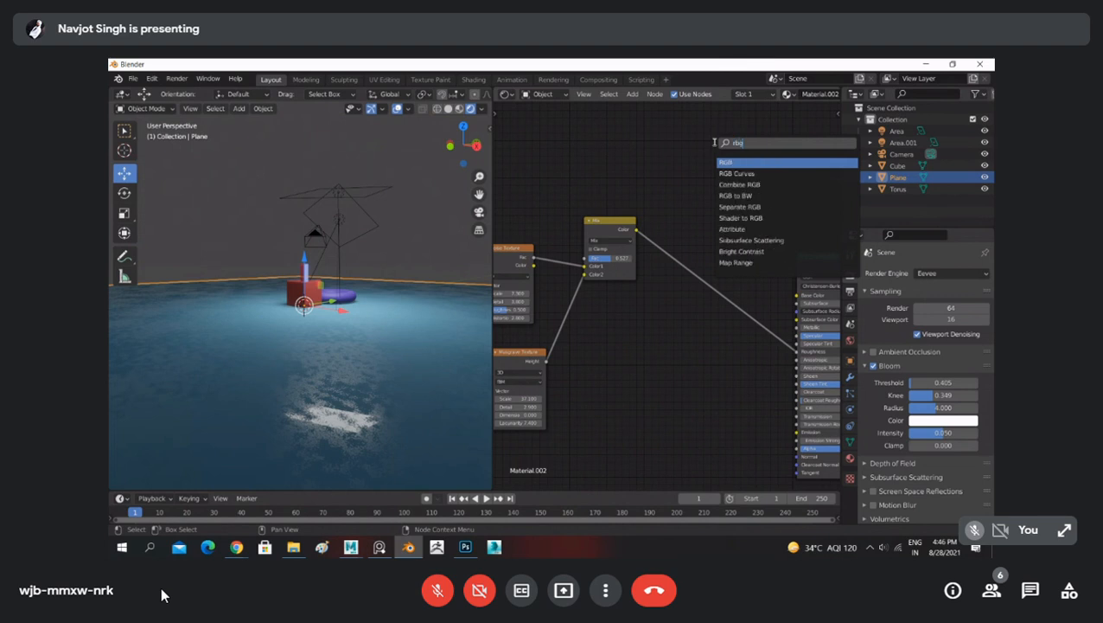
key(BackSpace)
key(BackSpace)
key(BackSpace)
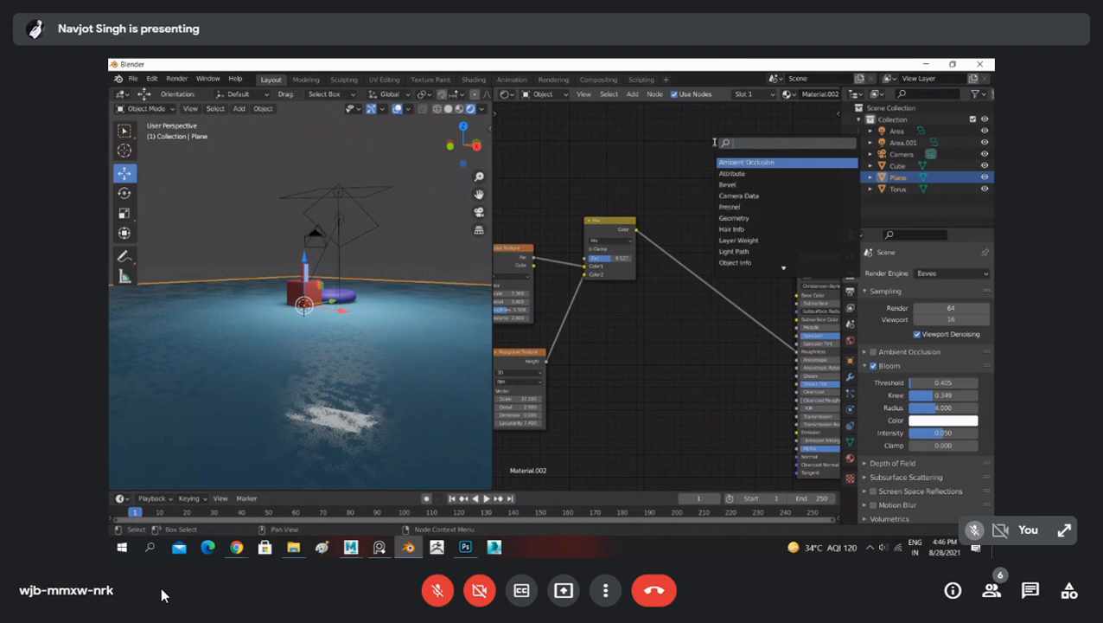
text(mix)
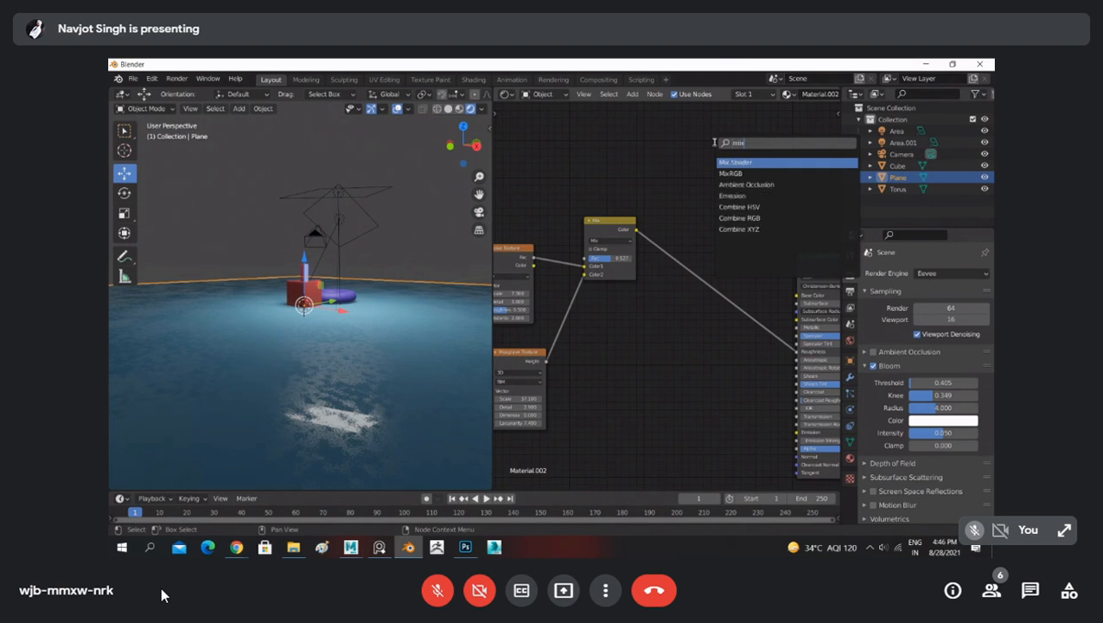
key(Return)
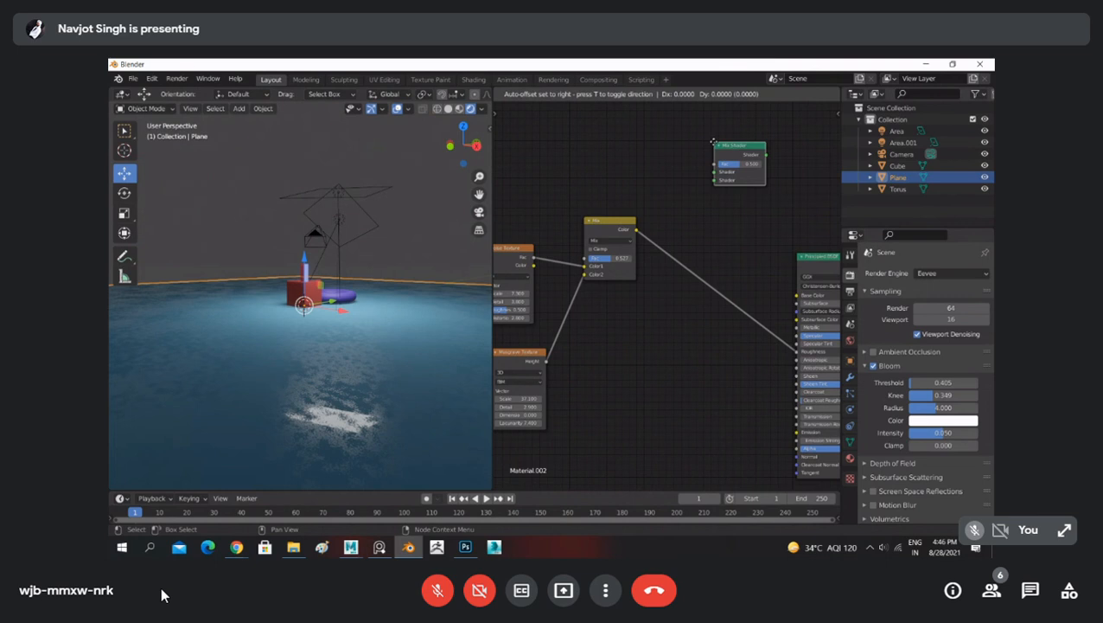
click(713, 142)
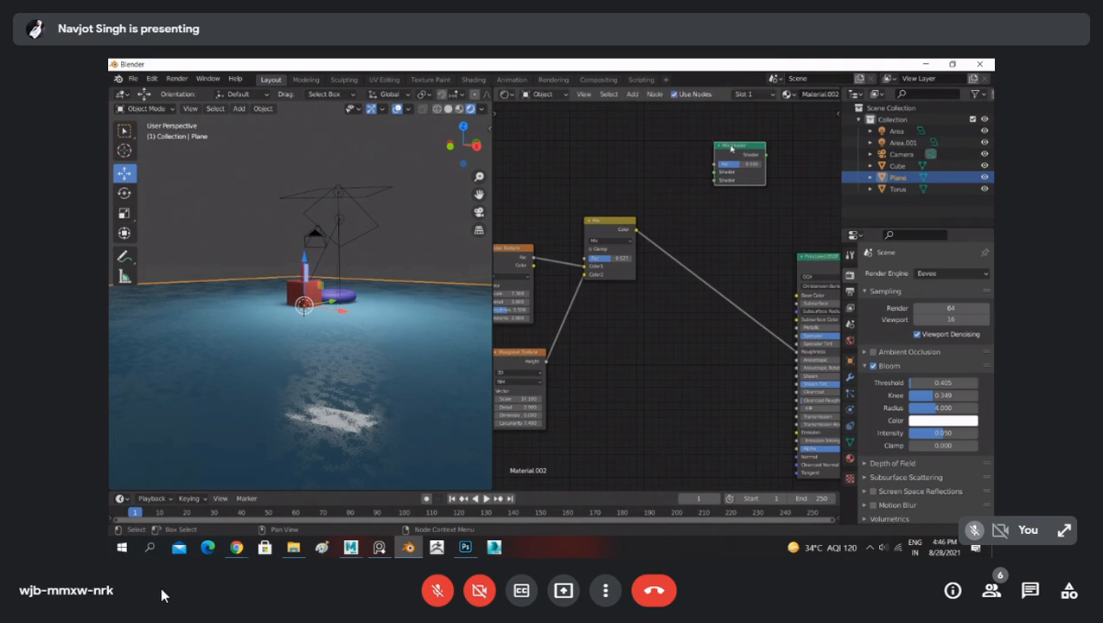
Step: Add a ColorRamp node and insert it between the Mix node's Color output and the Principled BSDF's Roughness
key(shift+a)
click(691, 134)
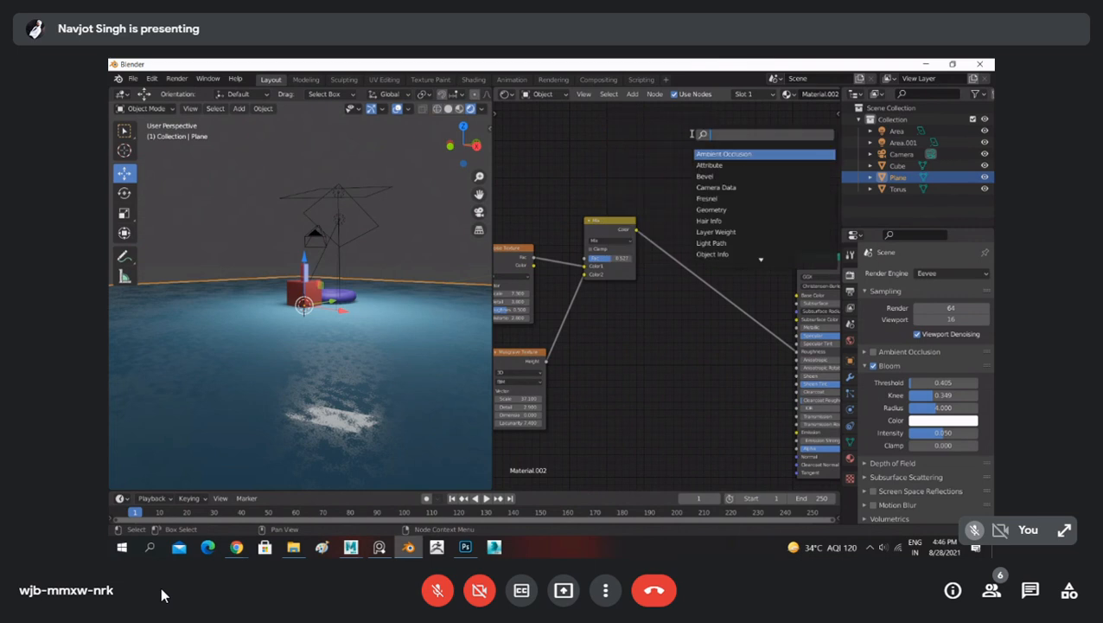
text(colo)
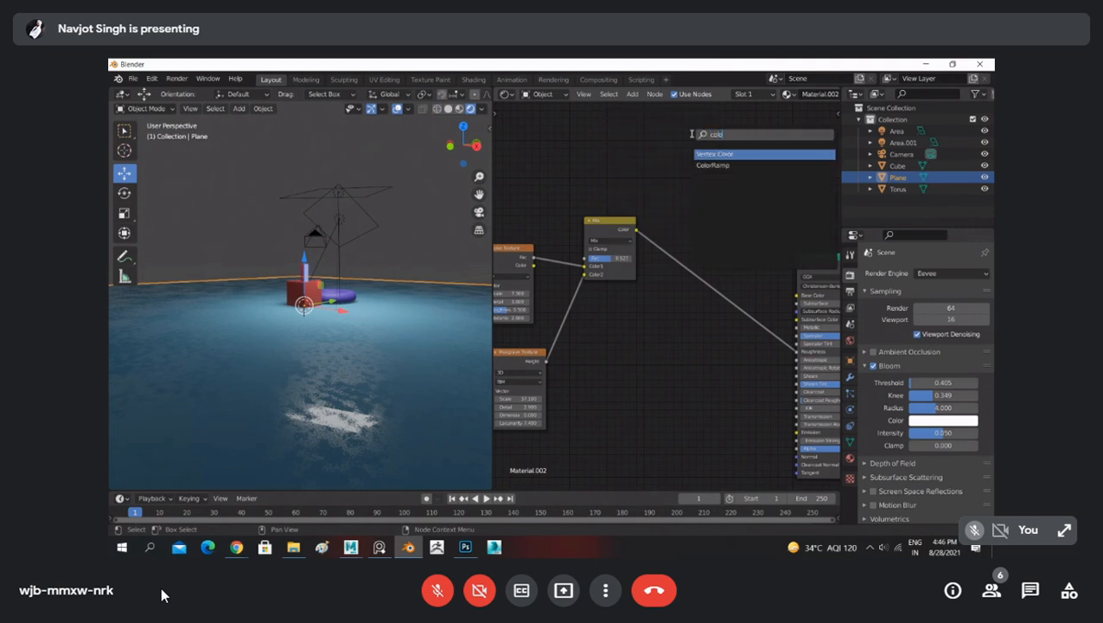
key(Down)
key(Return)
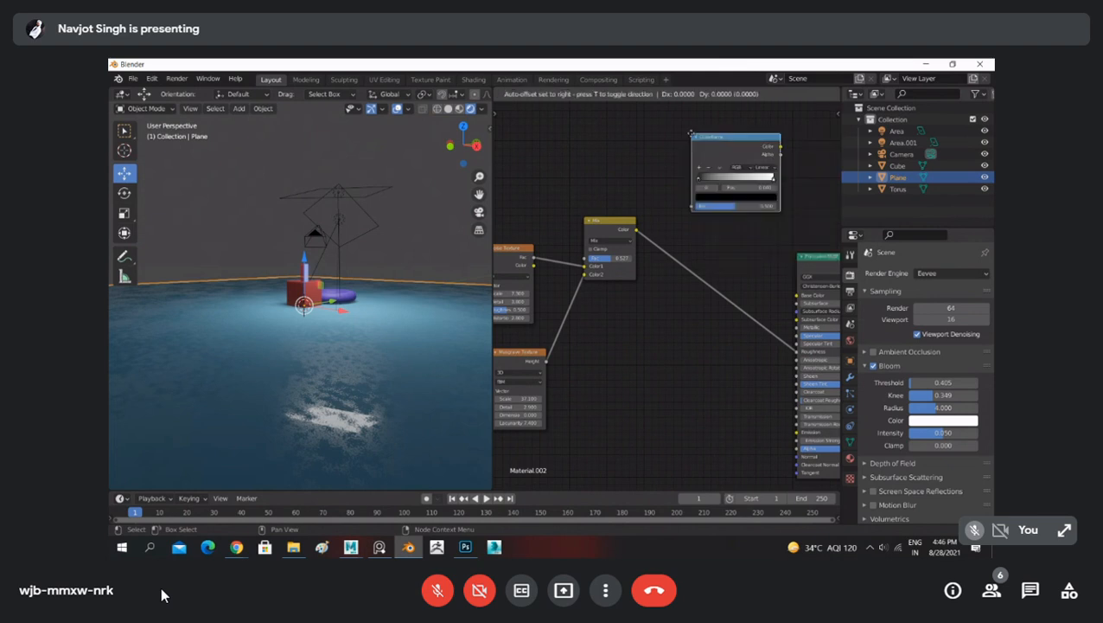
click(679, 226)
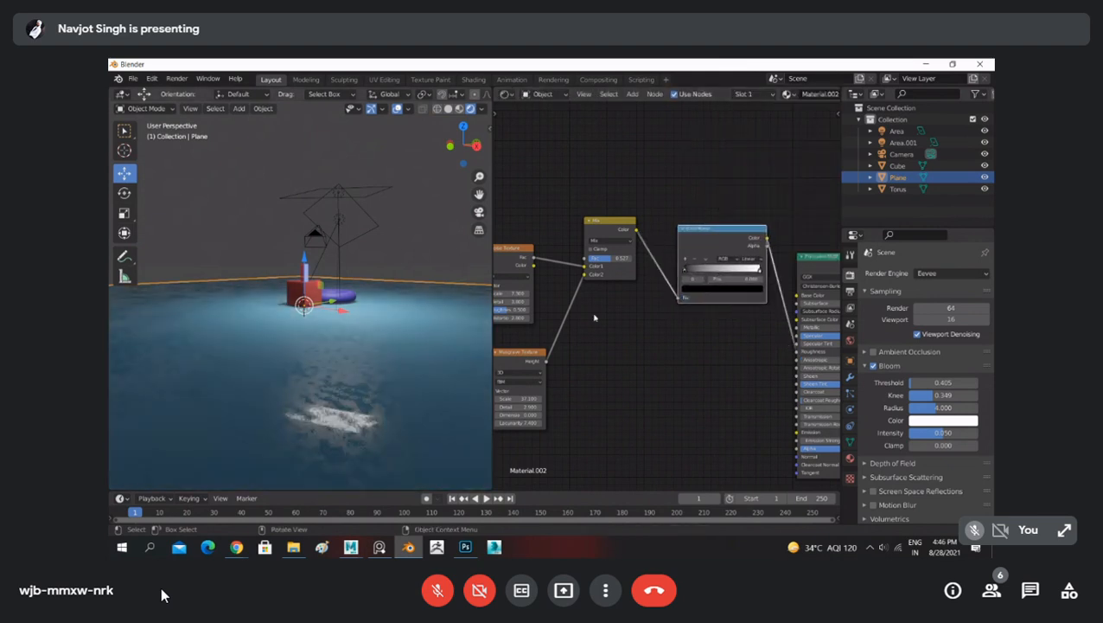
Step: Move the ColorRamp's black stop toward the middle and its white stop slightly inward, checking the floor's reflections
drag(686, 274, 755, 277)
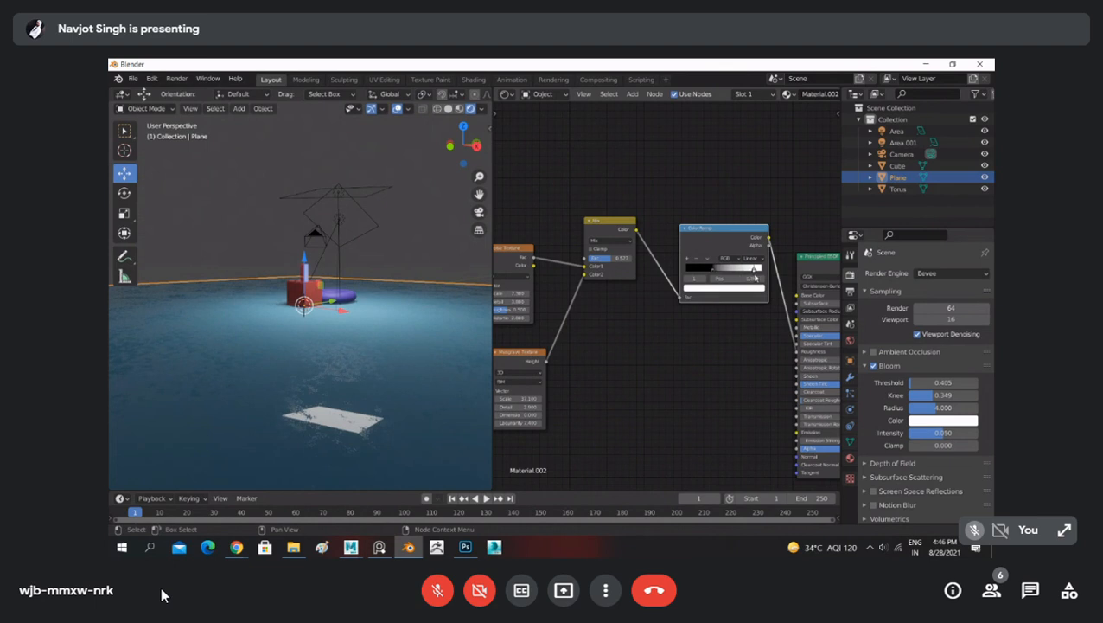
middle_drag(286, 372, 320, 370)
middle_drag(347, 375, 378, 314)
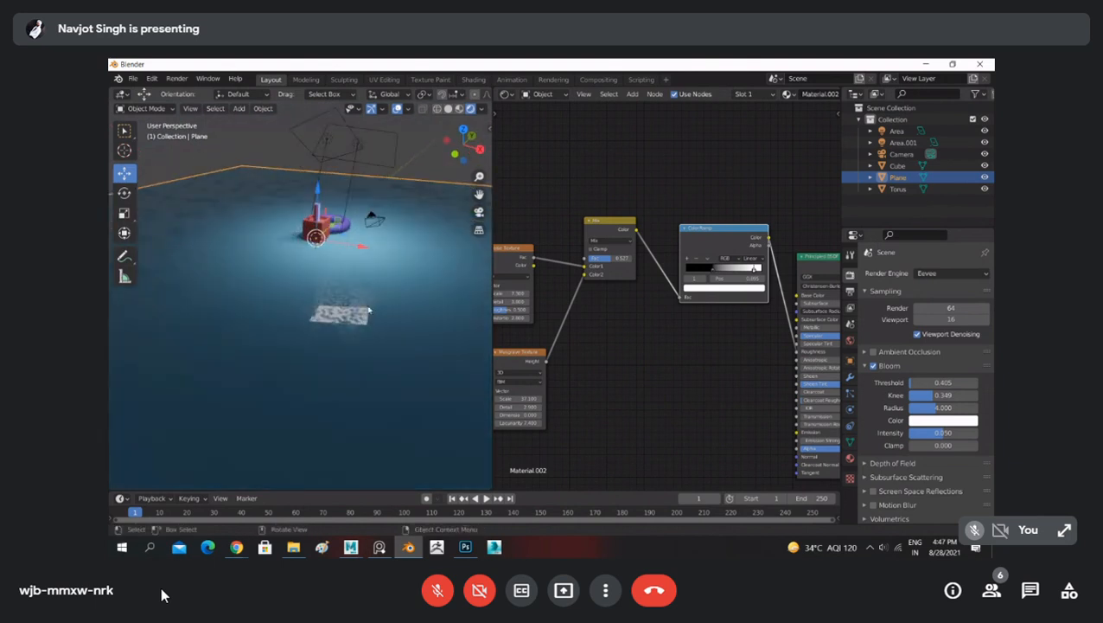
scroll(378, 314, up, 4)
drag(752, 274, 724, 276)
middle_drag(381, 285, 264, 254)
middle_drag(272, 293, 413, 390)
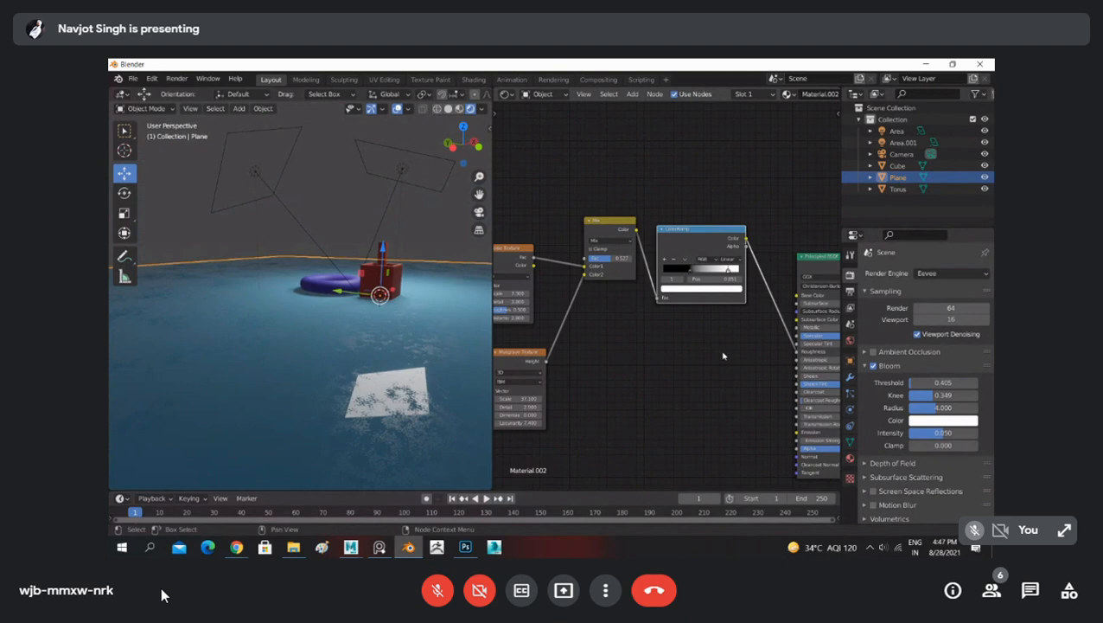
Step: Examine the floor's reflections near the cube up close and review the material's node chain and Musgrave Texture settings
scroll(690, 369, down, 2)
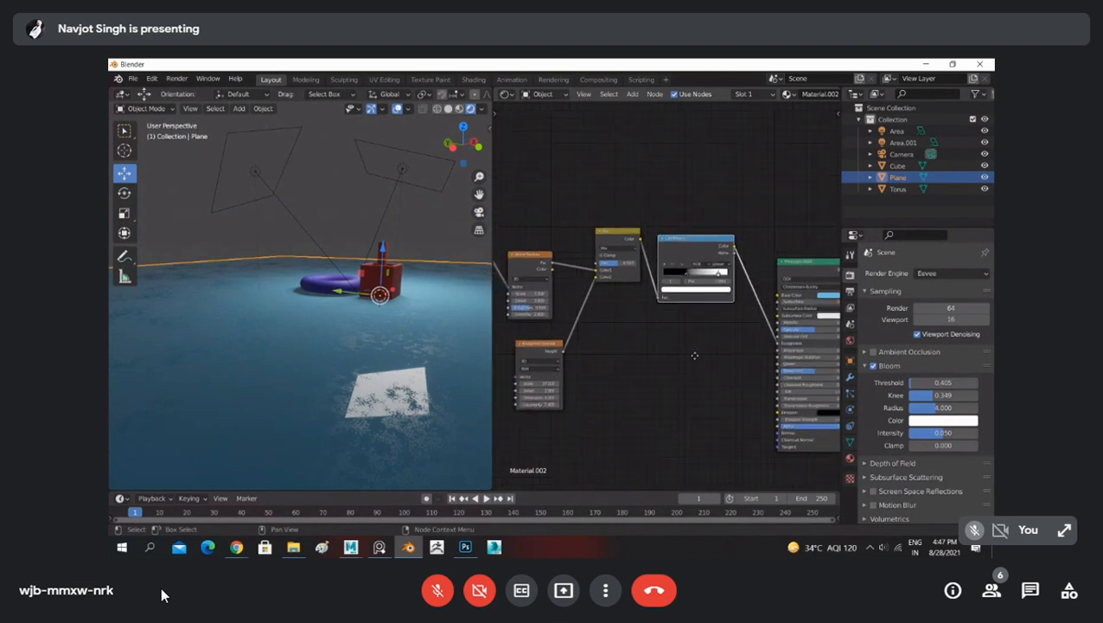
middle_drag(692, 353, 640, 352)
scroll(376, 341, up, 5)
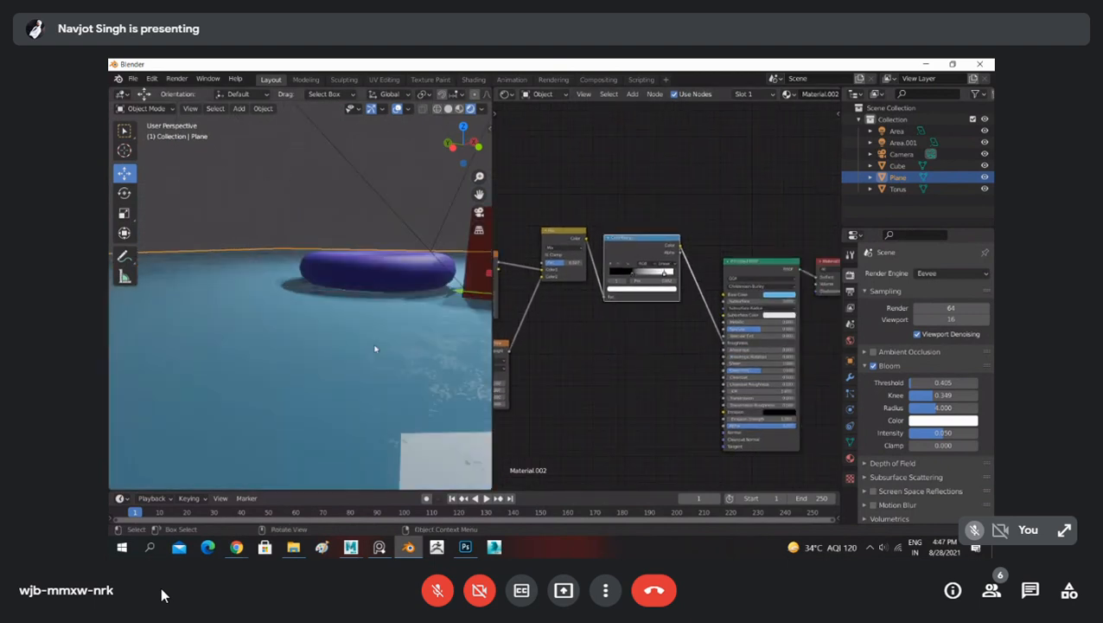
shift+middle_drag(377, 341, 349, 330)
scroll(364, 293, up, 2)
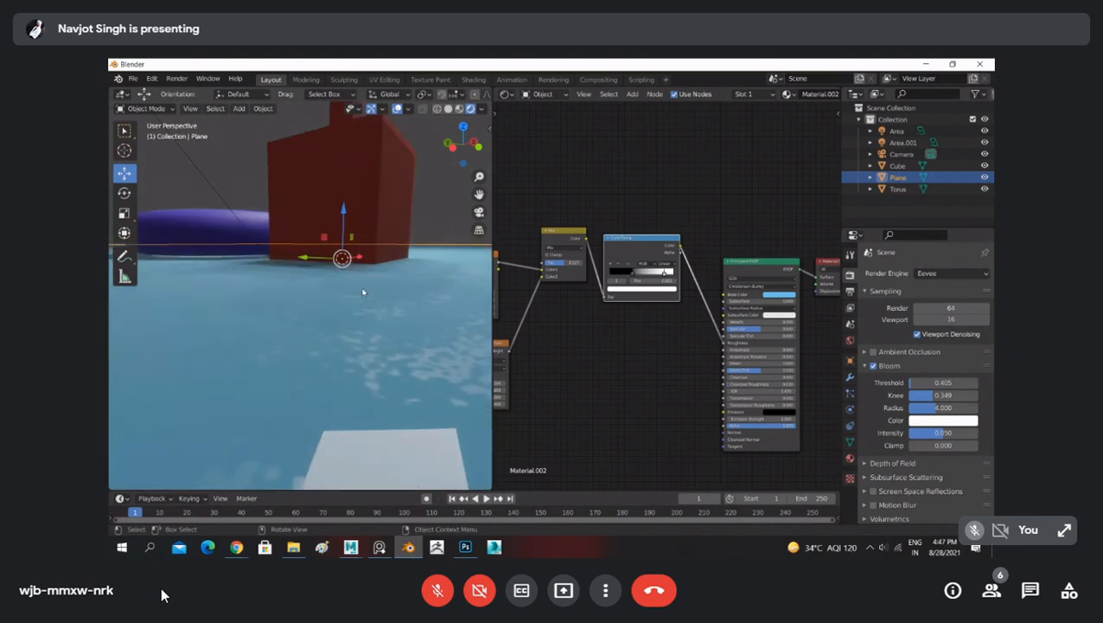
scroll(398, 334, down, 2)
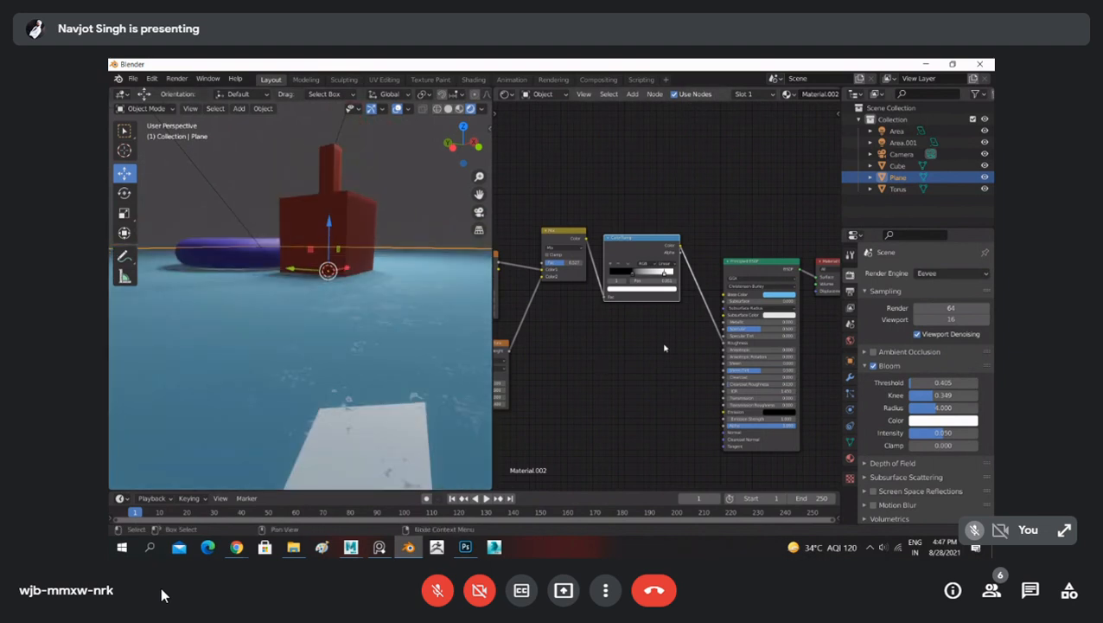
scroll(699, 389, down, 2)
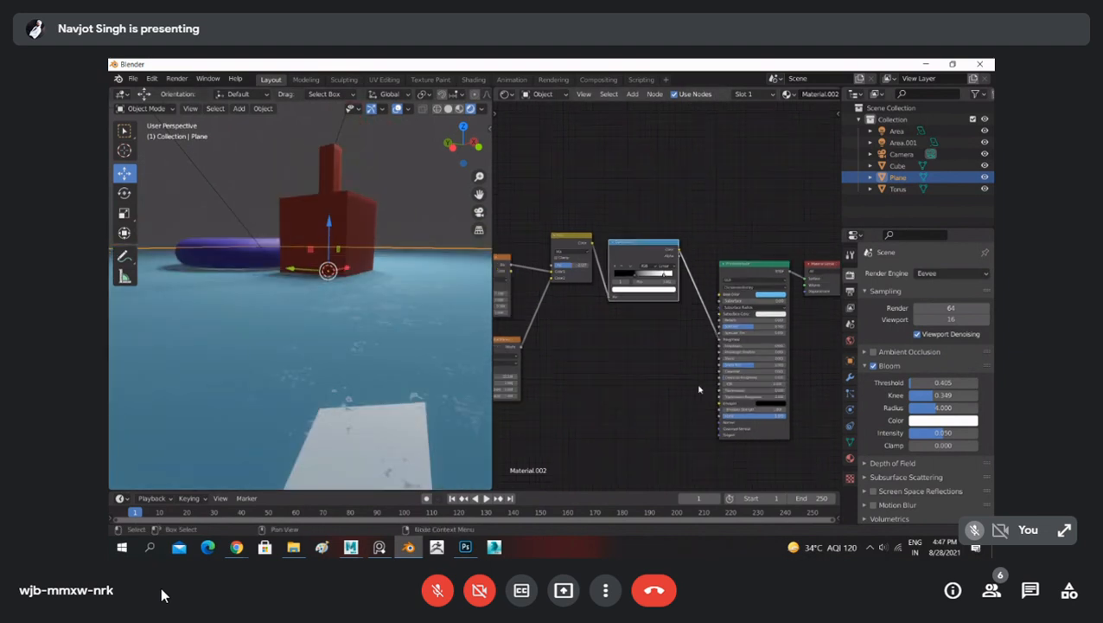
middle_drag(633, 334, 721, 377)
scroll(751, 370, up, 1)
scroll(752, 370, down, 3)
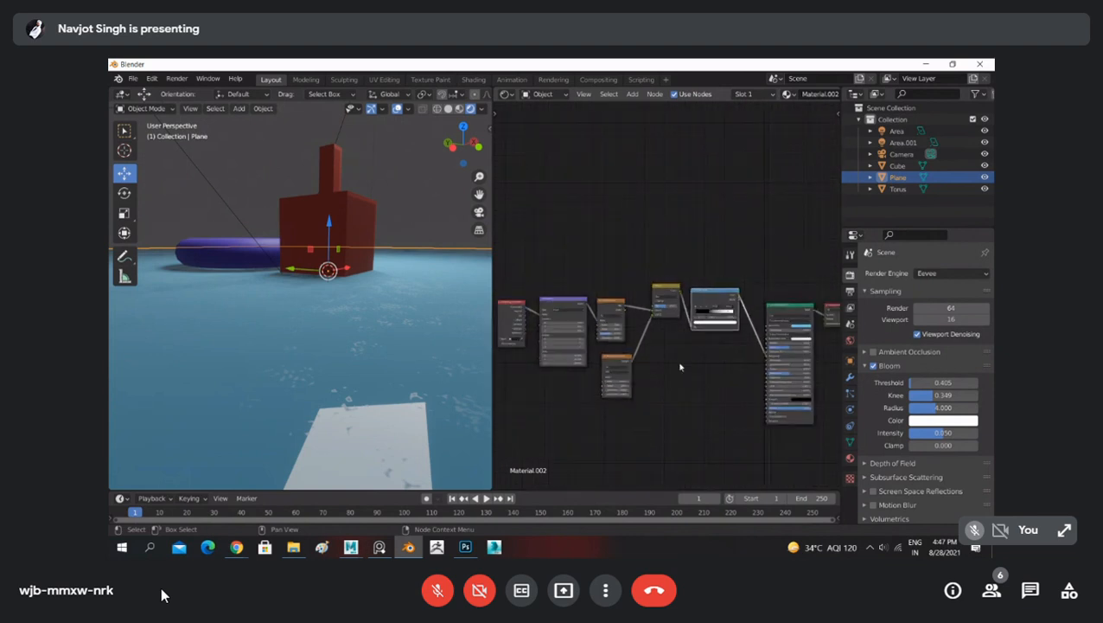
scroll(679, 361, up, 5)
middle_drag(707, 355, 717, 287)
scroll(716, 286, up, 5)
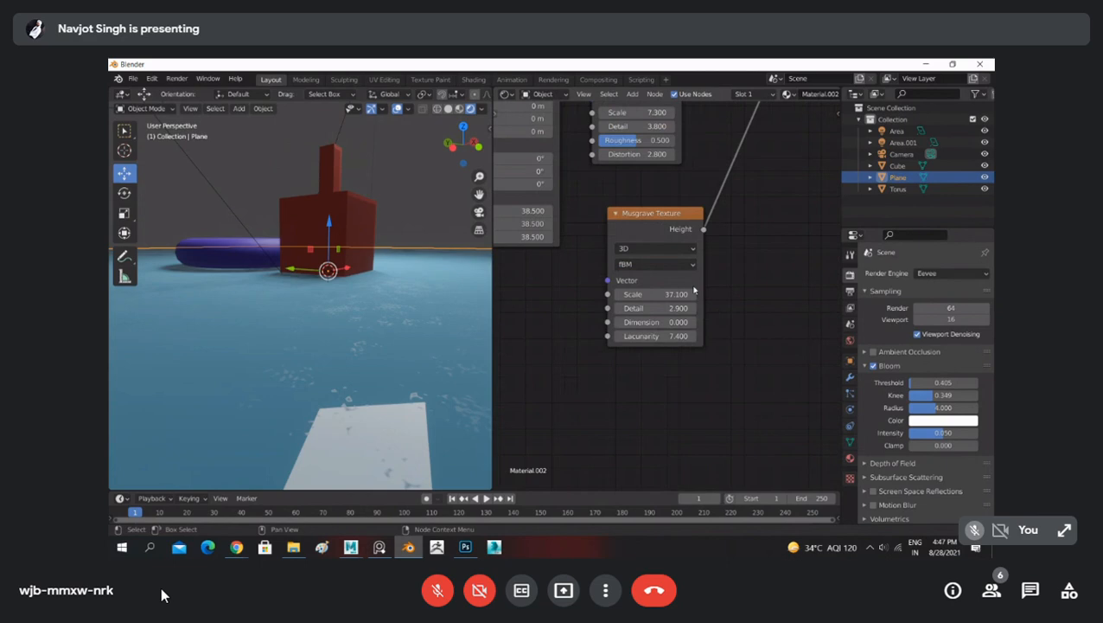
scroll(733, 269, down, 6)
middle_drag(774, 201, 683, 314)
scroll(725, 320, down, 1)
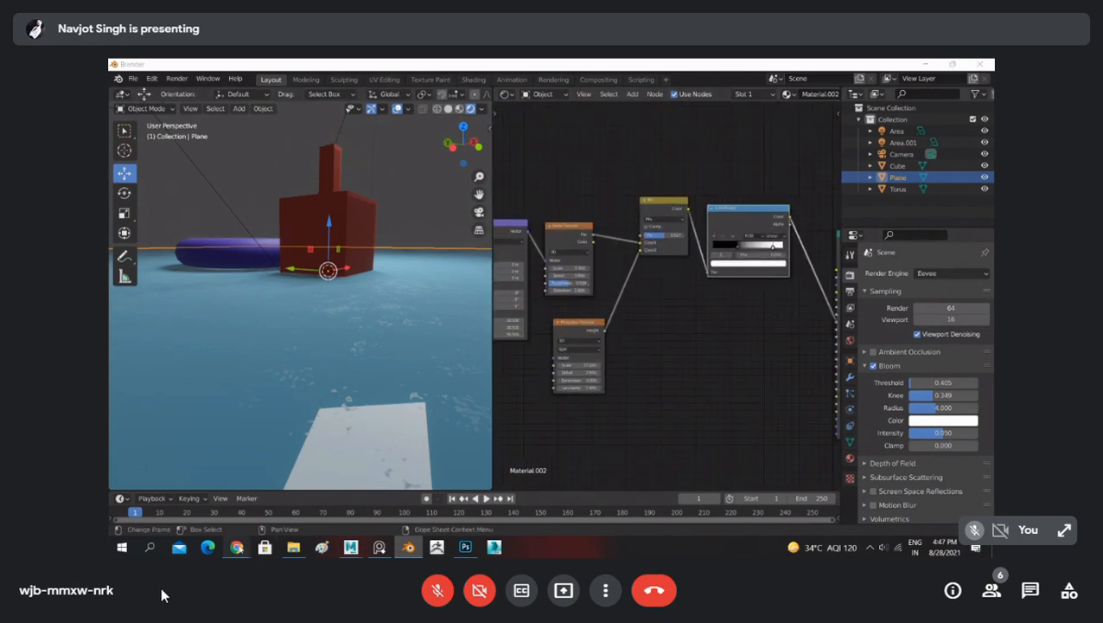
Step: Switch to Chrome and view the turret reference photo in WhatsApp
click(236, 547)
click(553, 67)
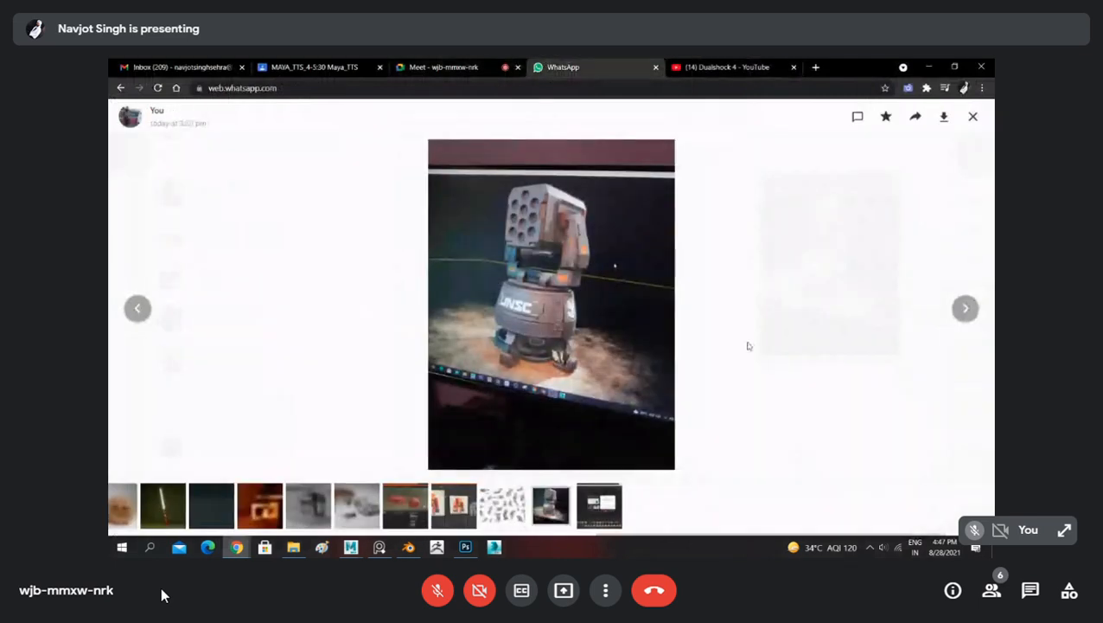
click(546, 235)
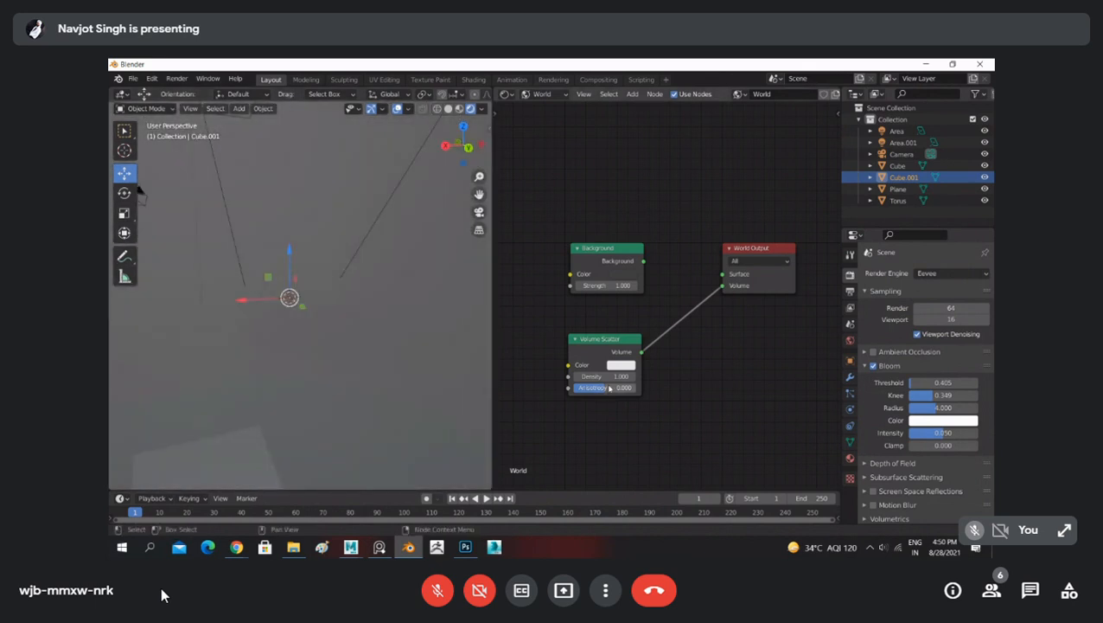
Step: Set the world Volume Scatter's Anisotropy to -0.933 and the Area.001 light's Power to 1000 W
drag(590, 391, 568, 391)
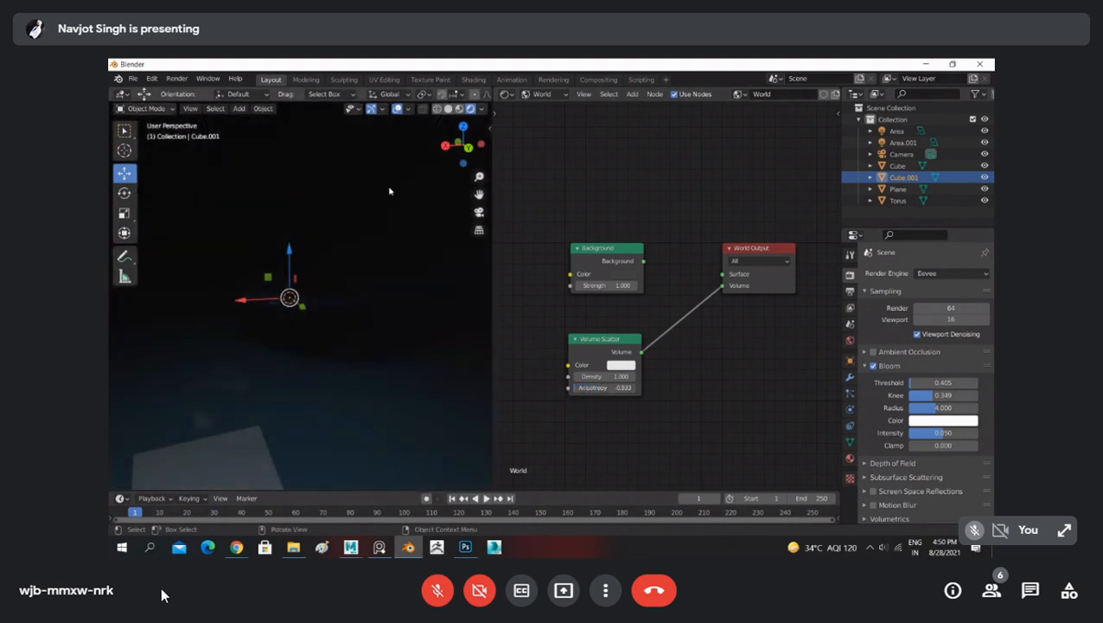
click(393, 196)
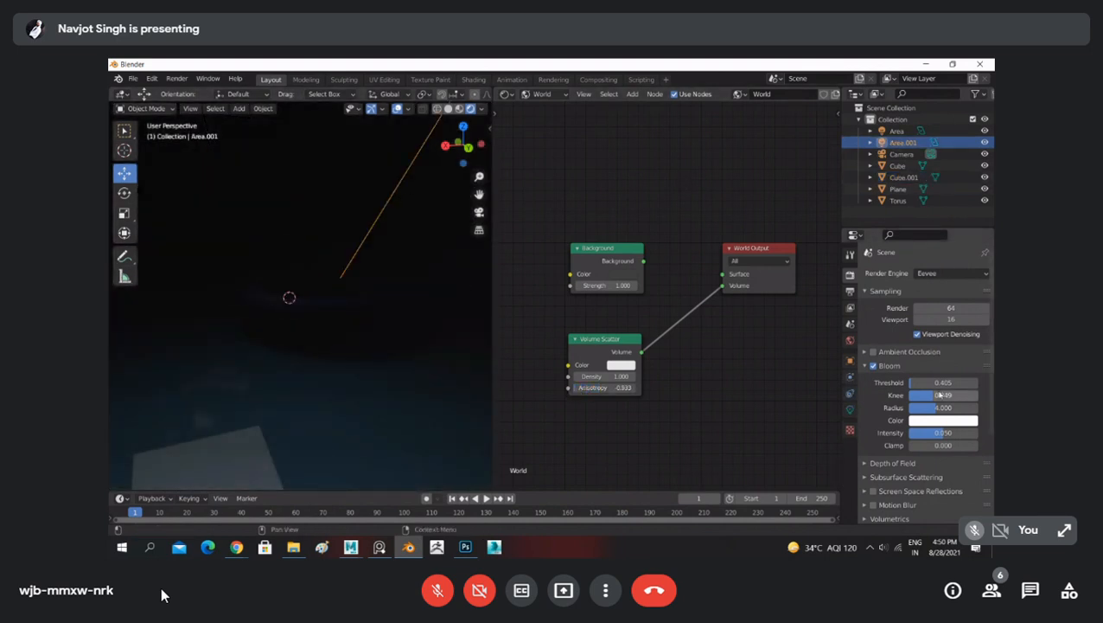
click(849, 409)
click(937, 348)
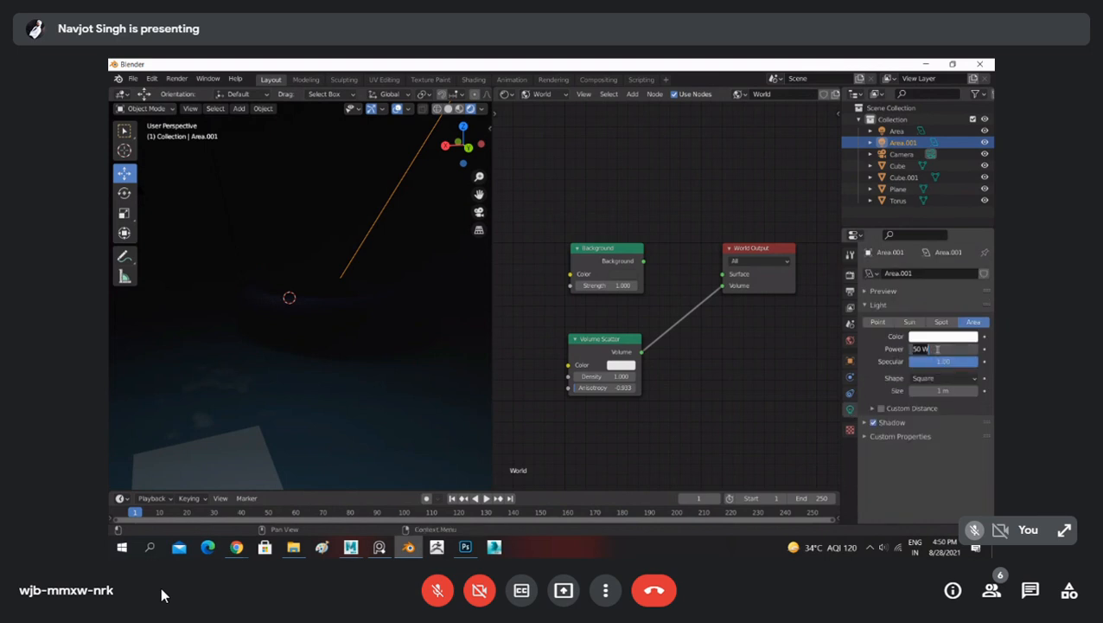
text(1000)
key(Return)
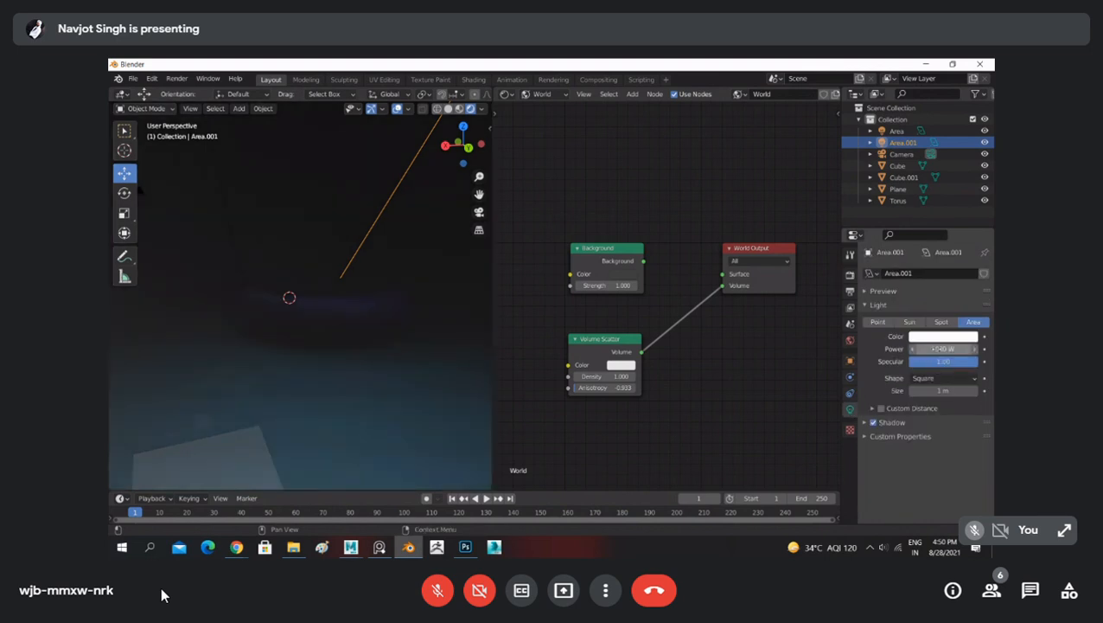
Step: Select the Area light above the scene and raise its Power to 1067.5 W
middle_drag(352, 377, 302, 361)
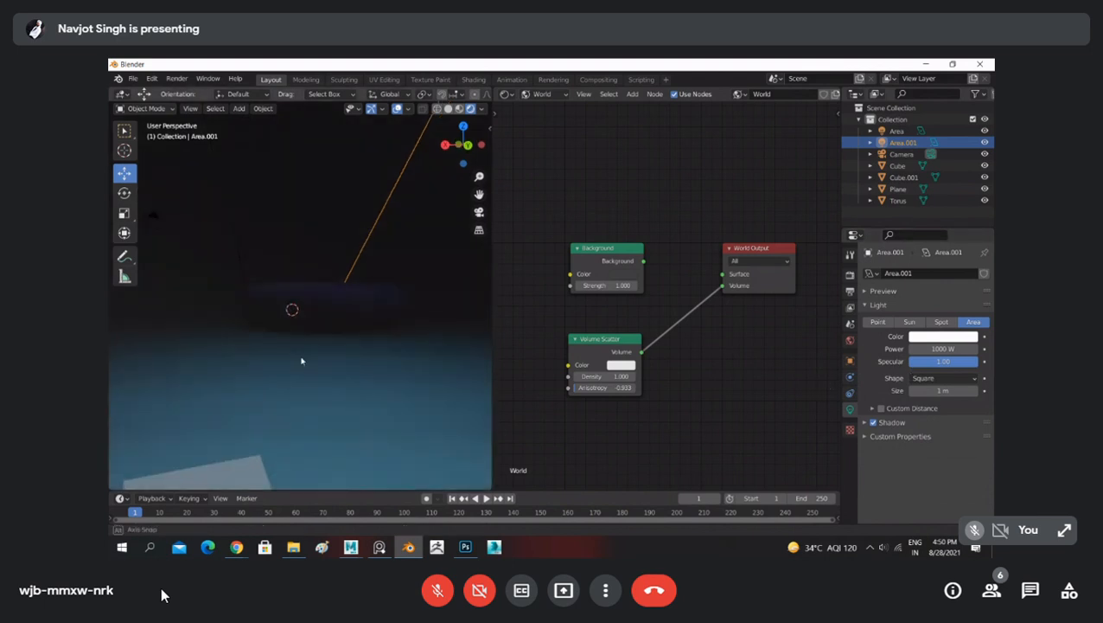
mouse_move(255, 278)
middle_down()
mouse_move(275, 315)
mouse_move(276, 384)
mouse_move(247, 266)
middle_up()
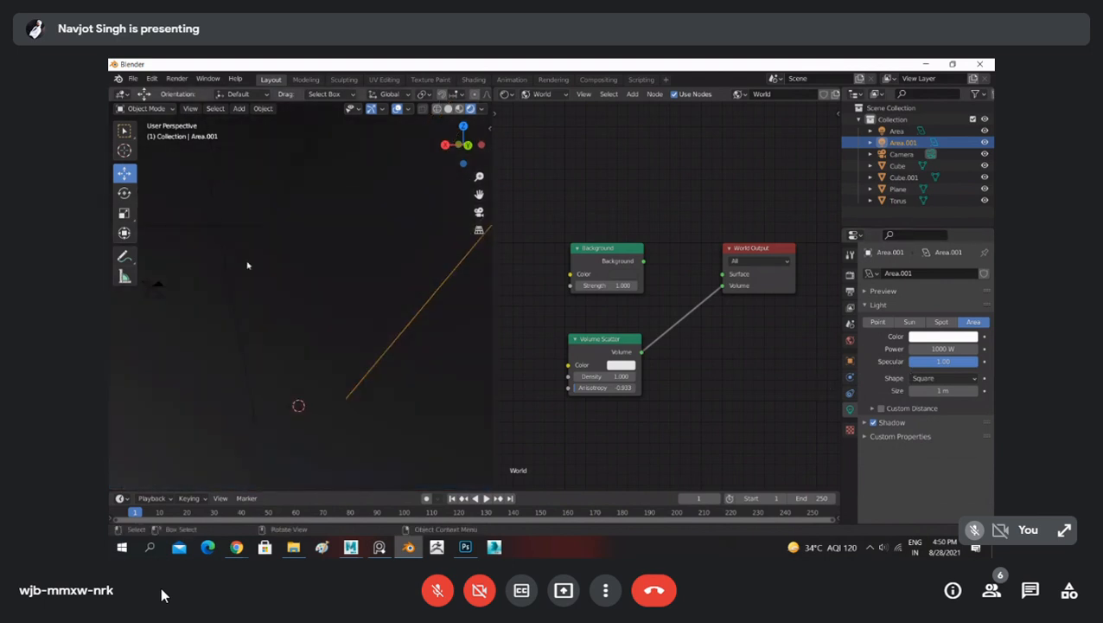
click(266, 224)
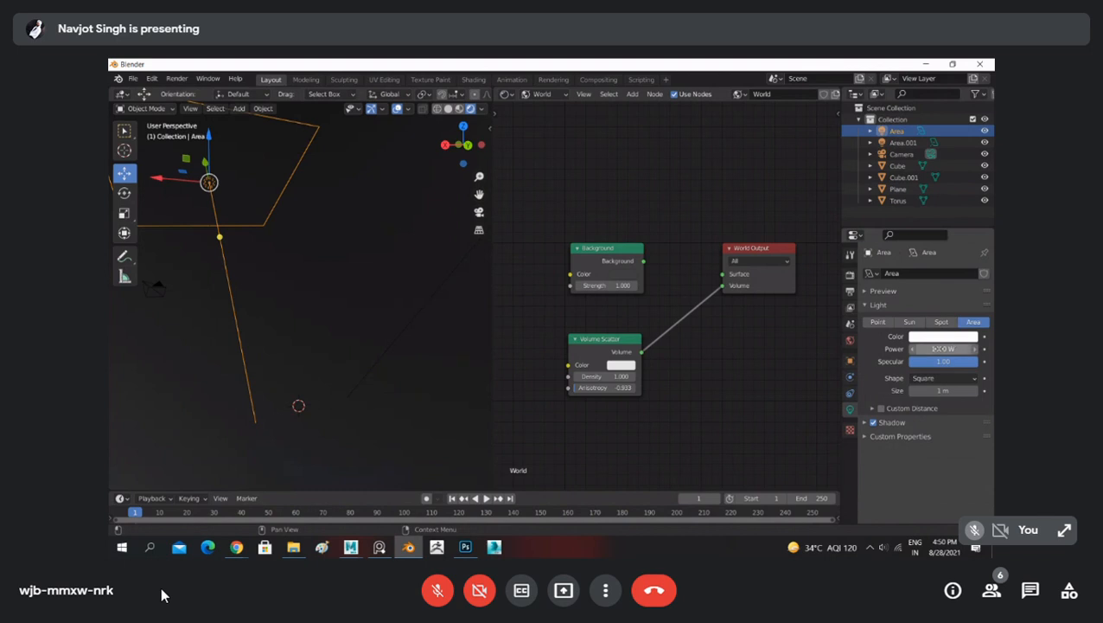
drag(942, 348, 955, 349)
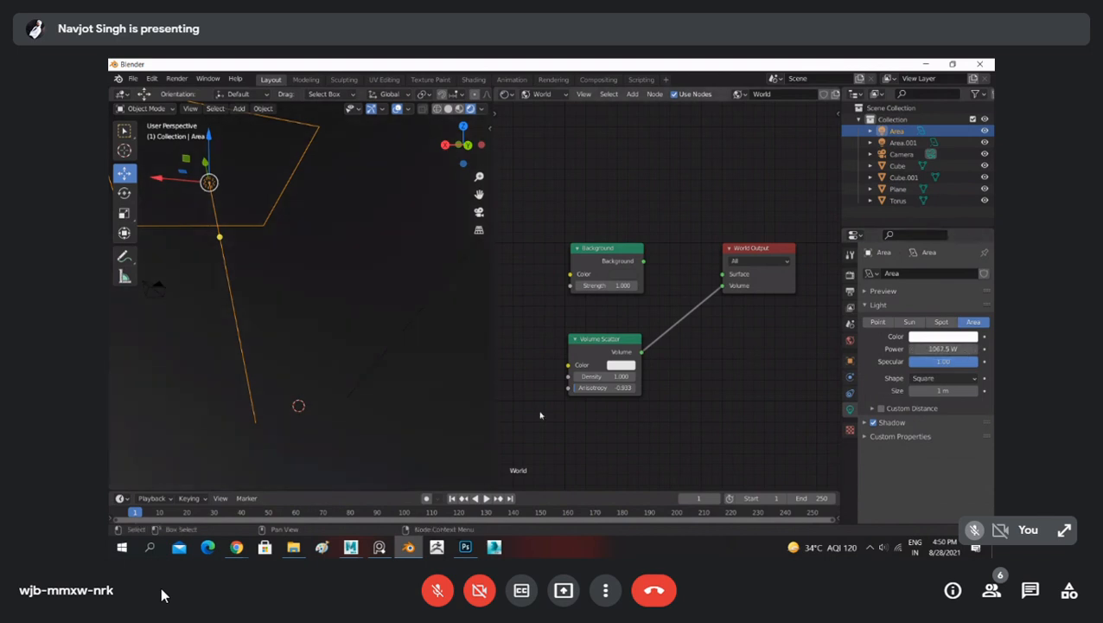
Step: Set the Volume Scatter's Density to 0.300 and Anisotropy to -0.827, and scale up Cube.001 around the scene
mouse_move(604, 387)
mouse_down()
mouse_move(583, 388)
mouse_move(593, 381)
mouse_up()
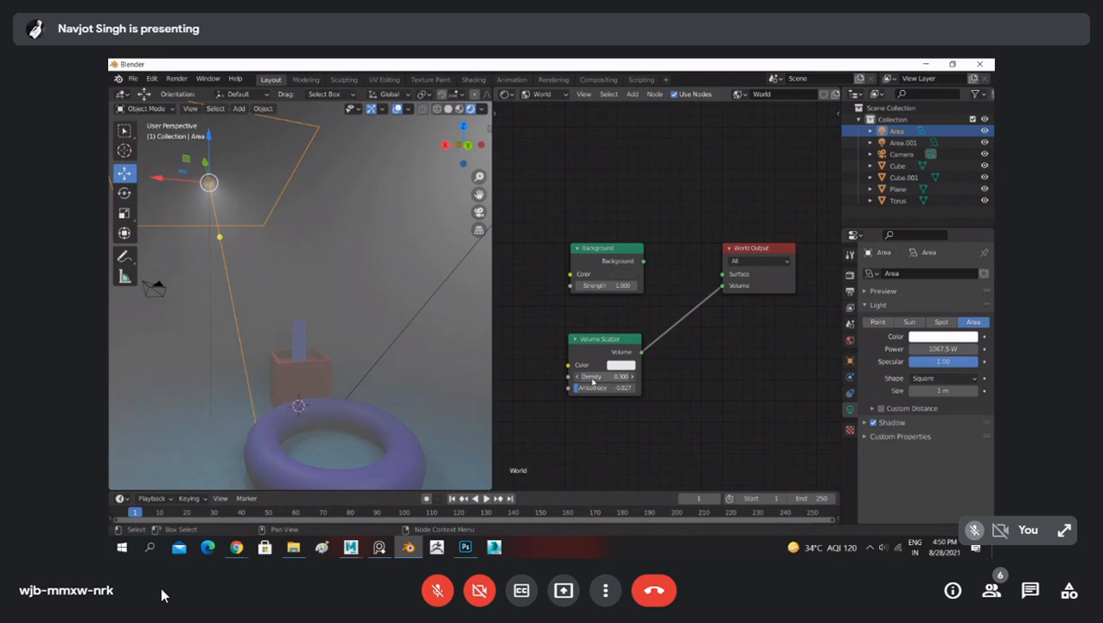
click(322, 262)
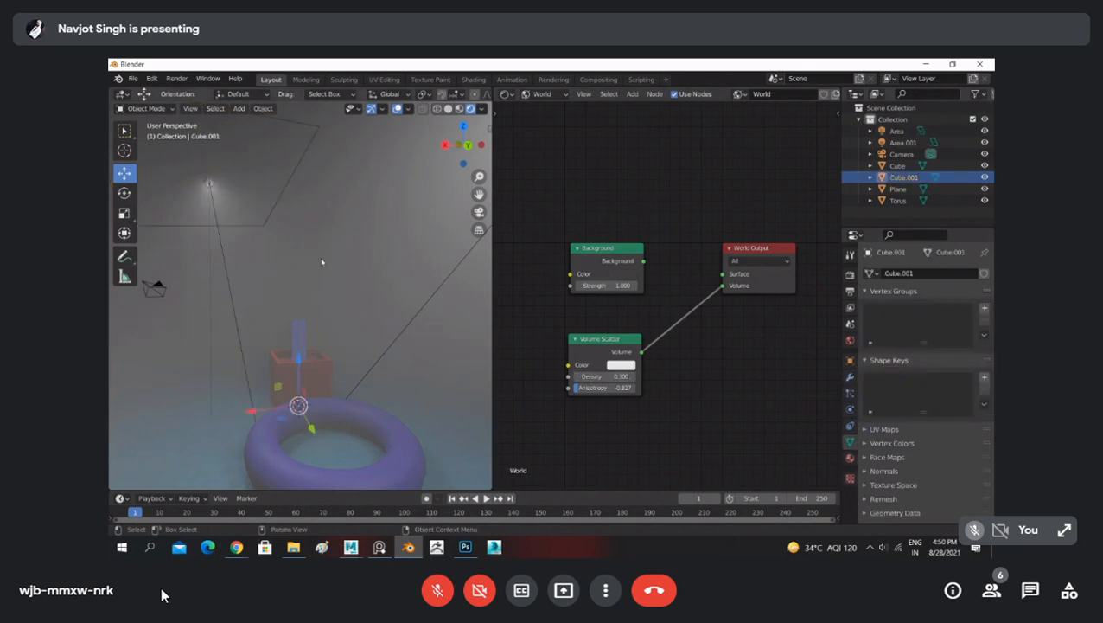
key(s)
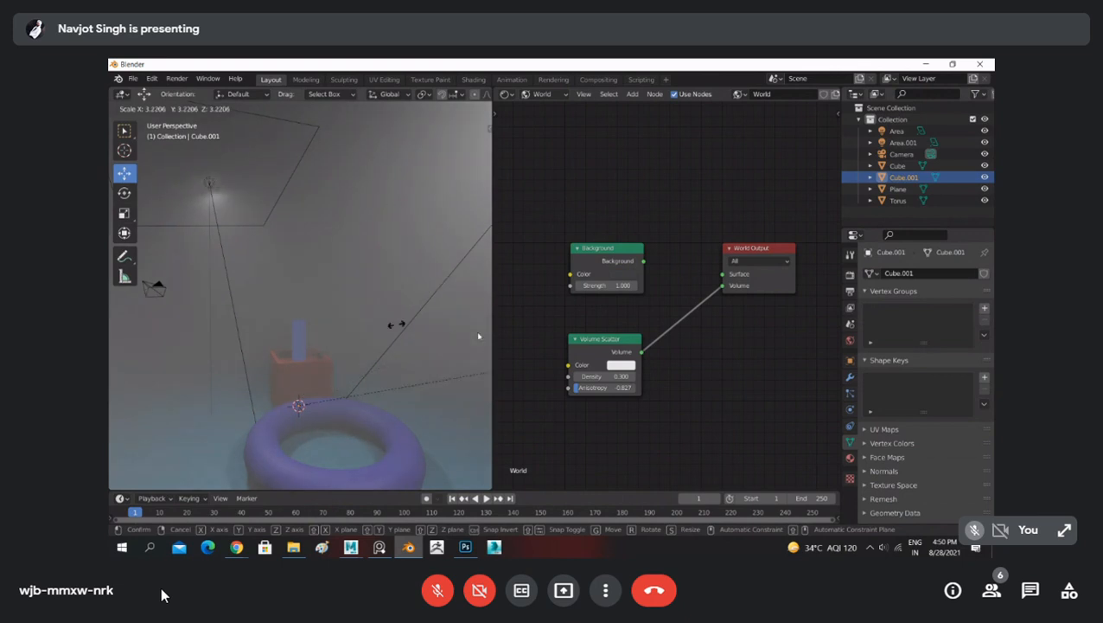
click(366, 348)
middle_drag(352, 399, 275, 263)
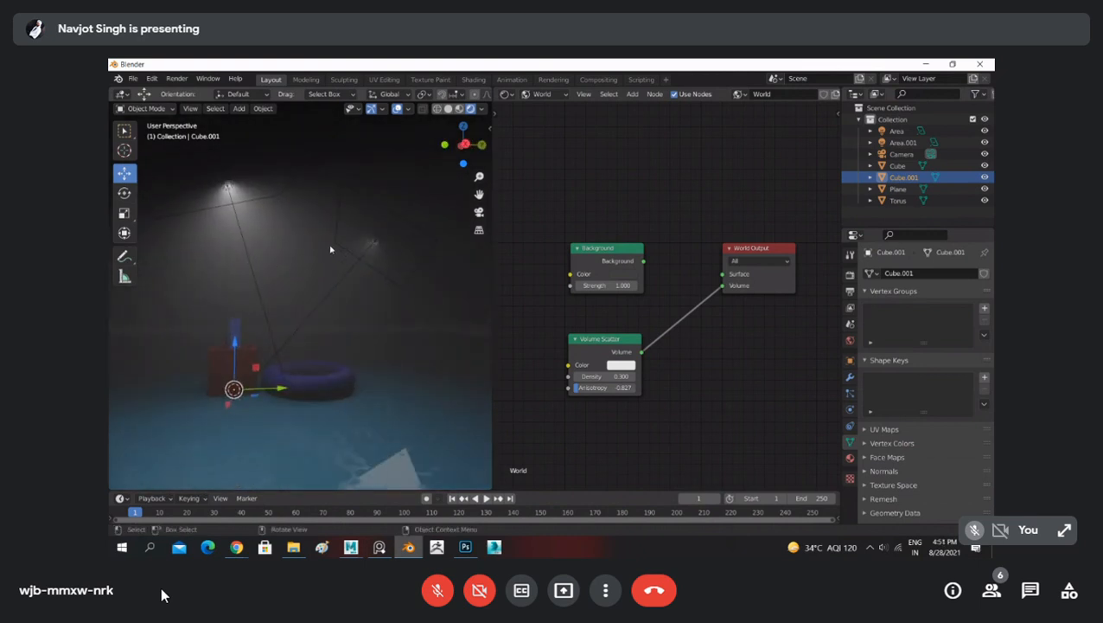
Step: Examine the fog around the two area lights, the box and the torus from several angles and distances
middle_drag(302, 286, 401, 190)
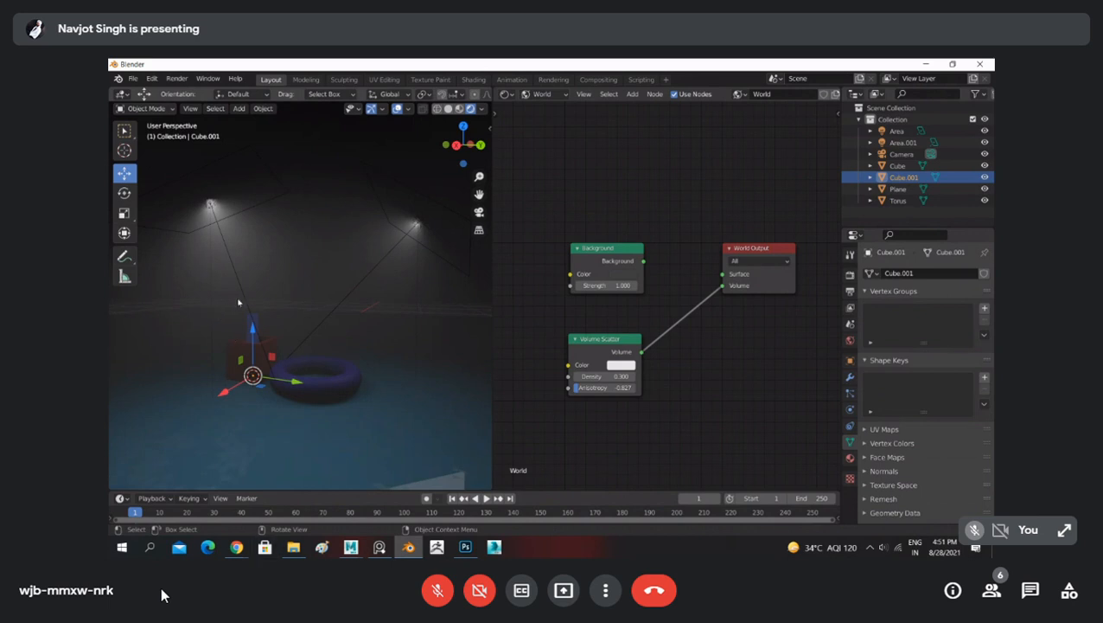
scroll(237, 302, up, 4)
scroll(243, 290, up, 3)
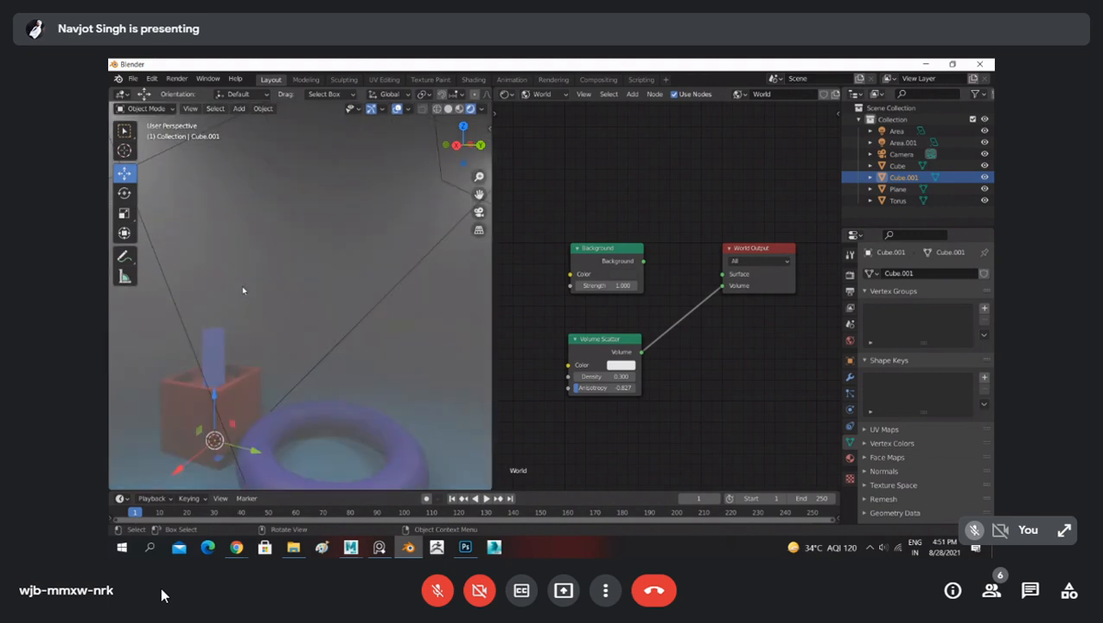
scroll(245, 267, down, 2)
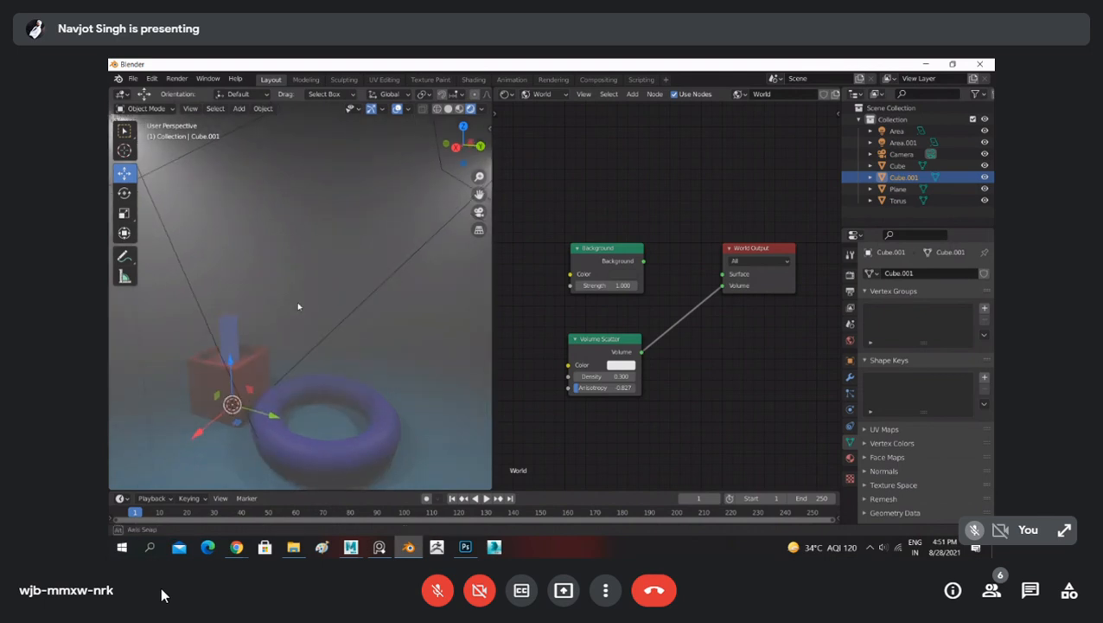
middle_drag(300, 305, 291, 273)
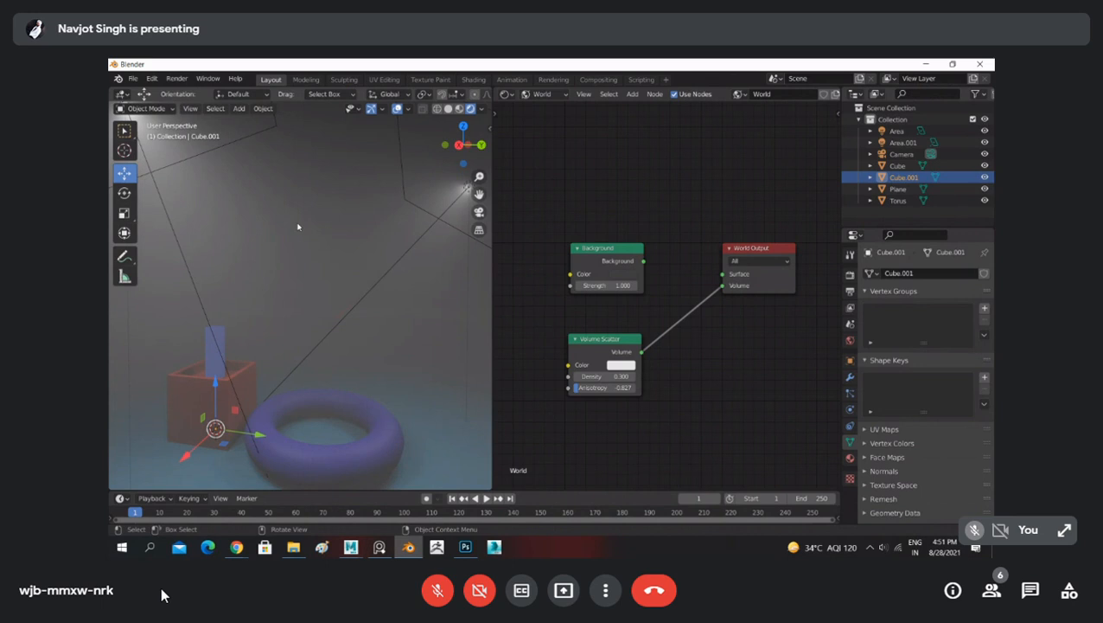
middle_drag(239, 190, 333, 421)
click(196, 377)
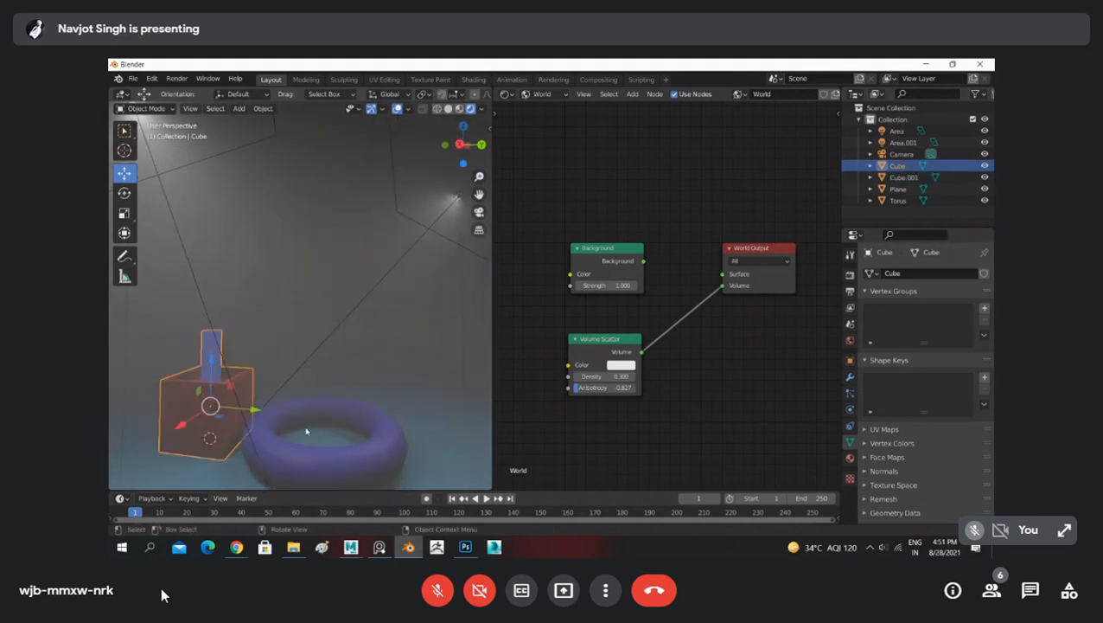
click(312, 451)
click(199, 399)
click(291, 232)
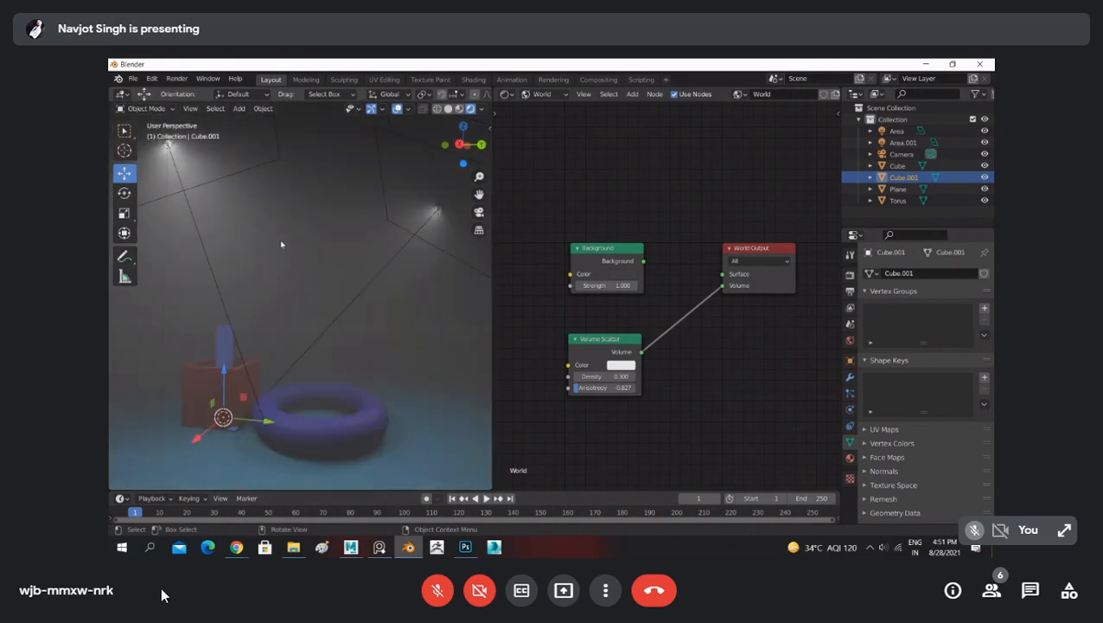
Step: Change the world Volume Scatter's color to a light purple
click(622, 366)
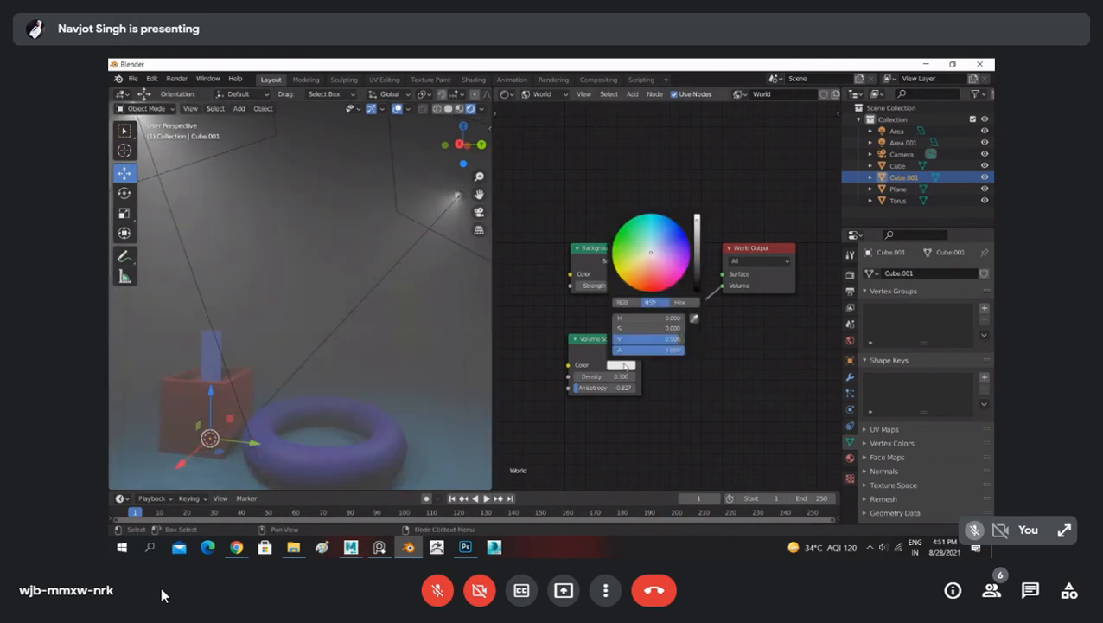
click(646, 268)
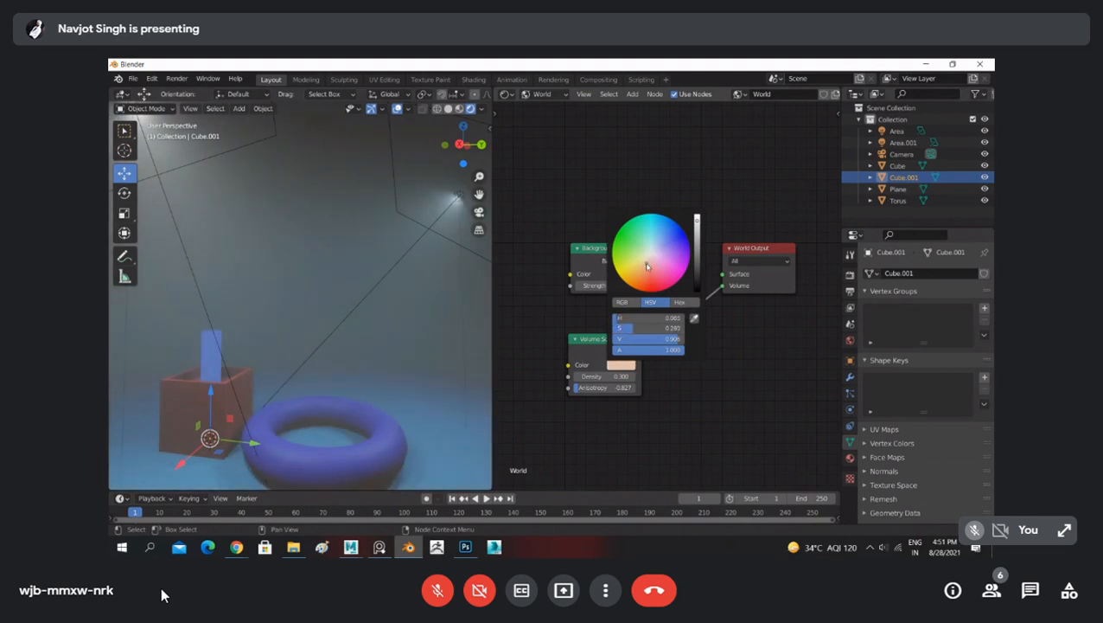
click(652, 245)
click(660, 254)
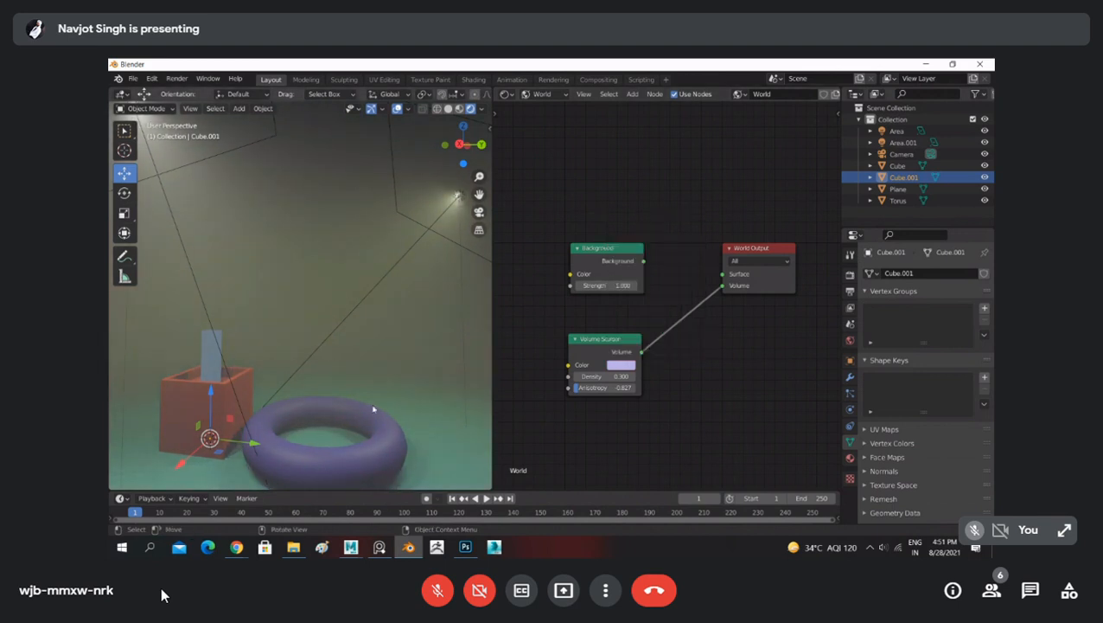
Step: Enlarge the 3D viewport and examine the tinted fog around the lights and objects from near and far
mouse_move(345, 308)
middle_down()
mouse_move(234, 296)
mouse_move(357, 328)
mouse_move(460, 295)
mouse_move(305, 312)
mouse_move(364, 309)
mouse_move(338, 319)
middle_up()
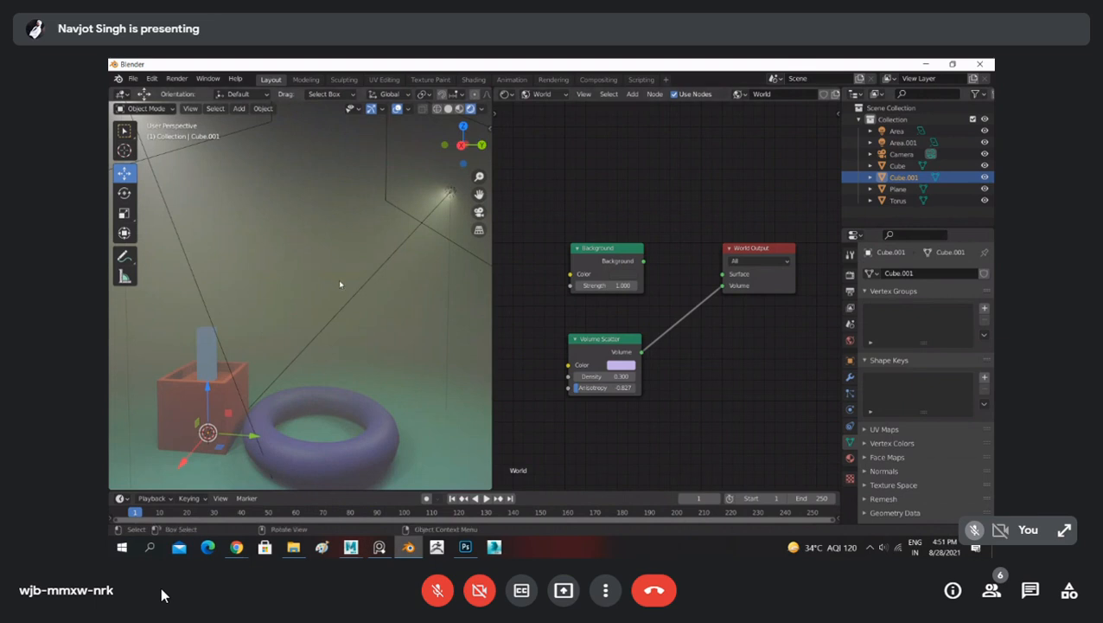
mouse_move(286, 331)
middle_down()
mouse_move(303, 303)
mouse_move(276, 317)
middle_up()
scroll(301, 301, up, 1)
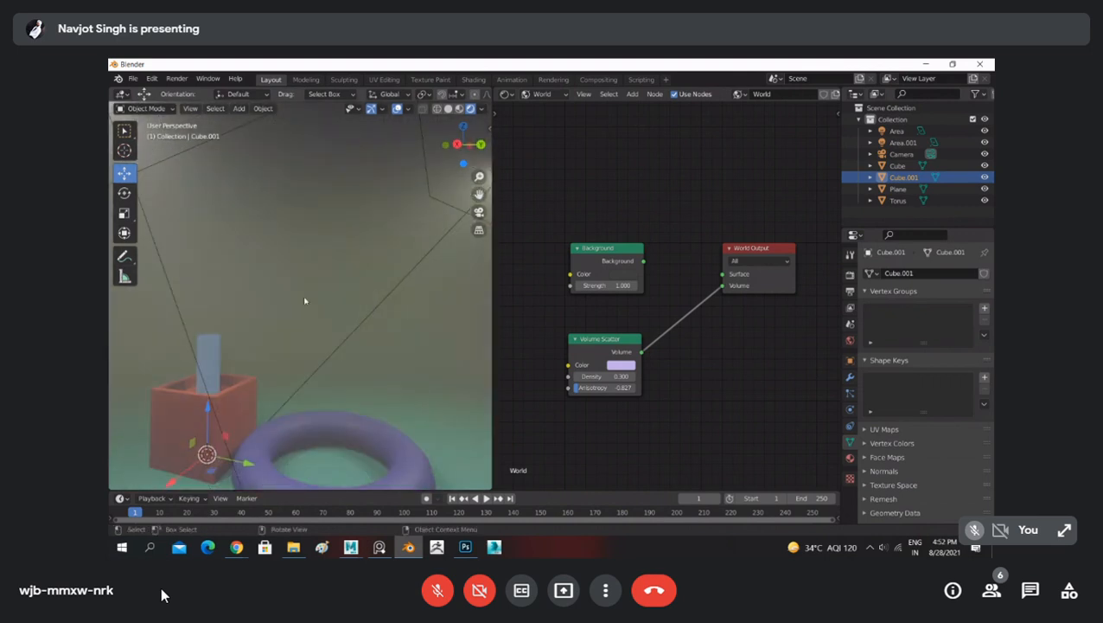
scroll(305, 301, down, 1)
middle_drag(311, 303, 344, 298)
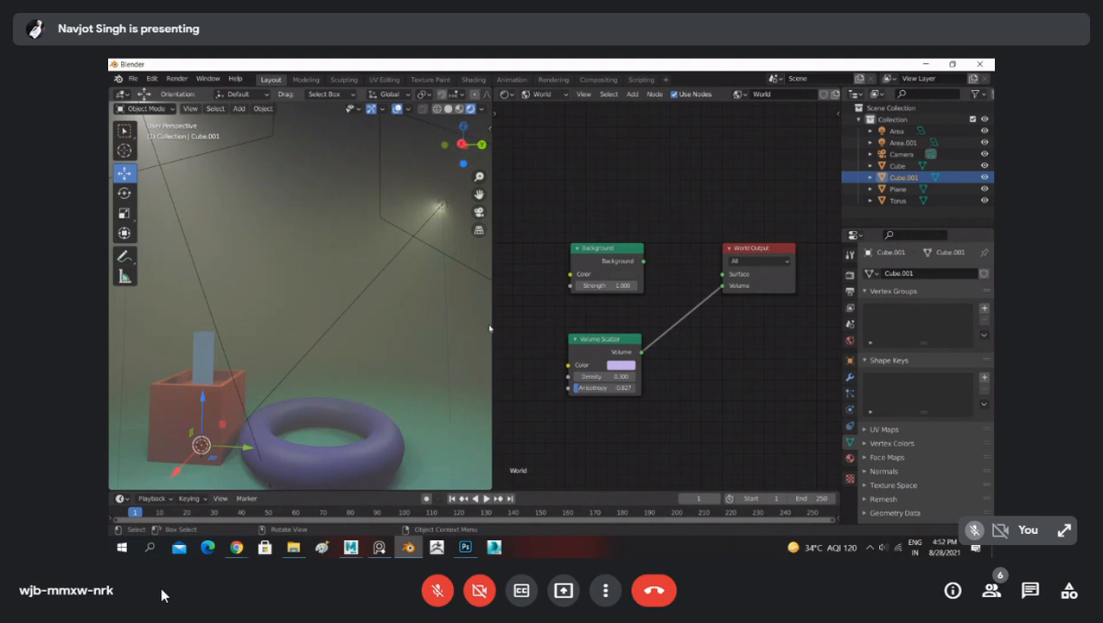
drag(489, 328, 740, 331)
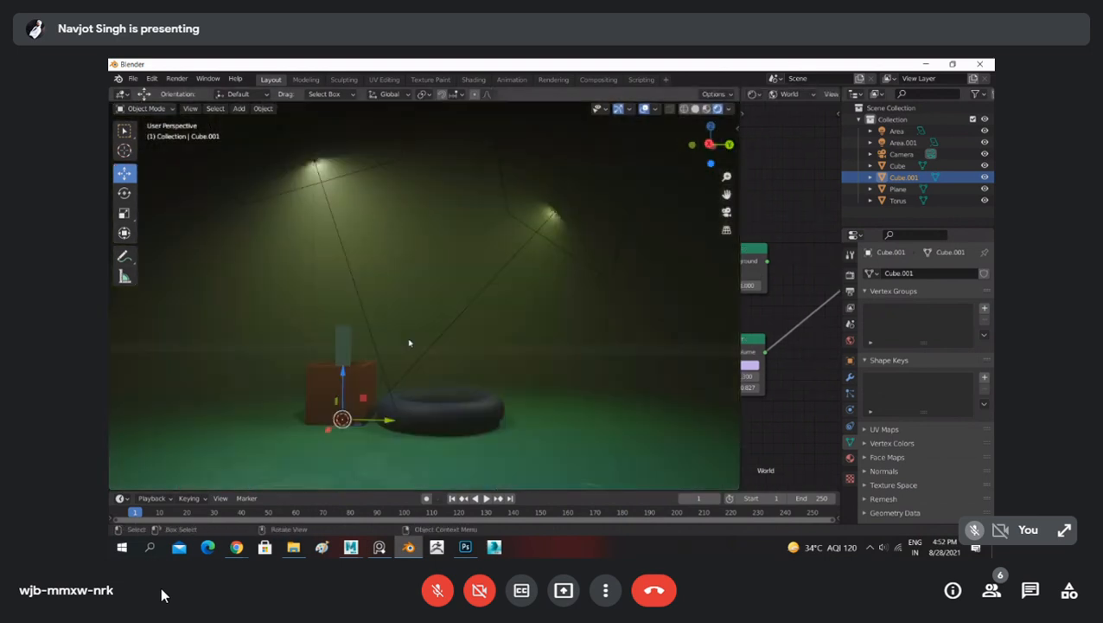
middle_drag(480, 316, 407, 273)
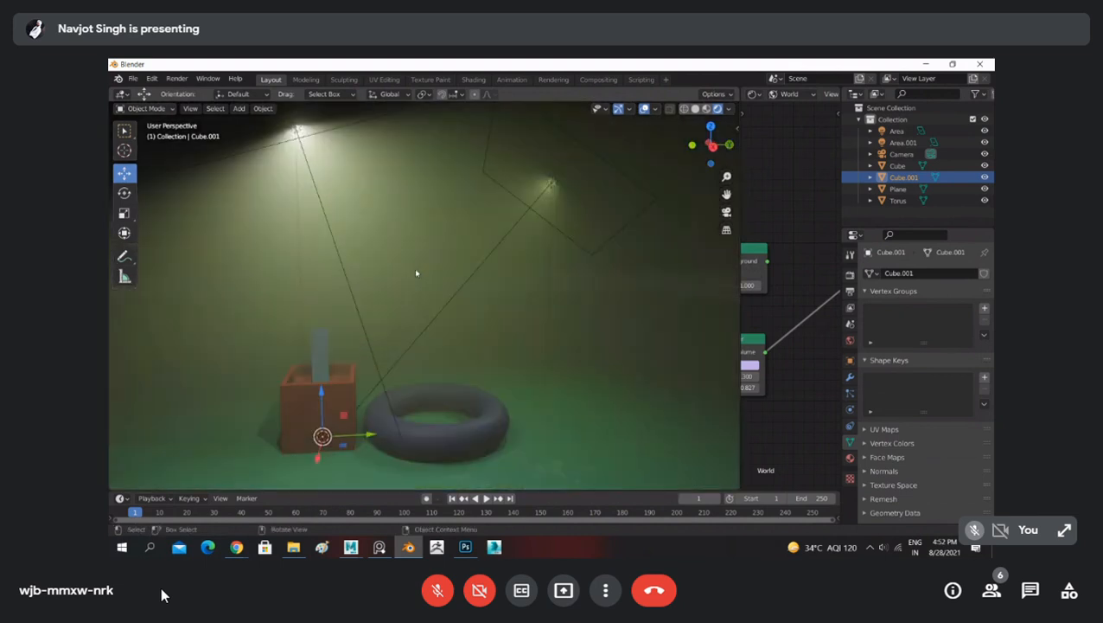
scroll(424, 272, up, 3)
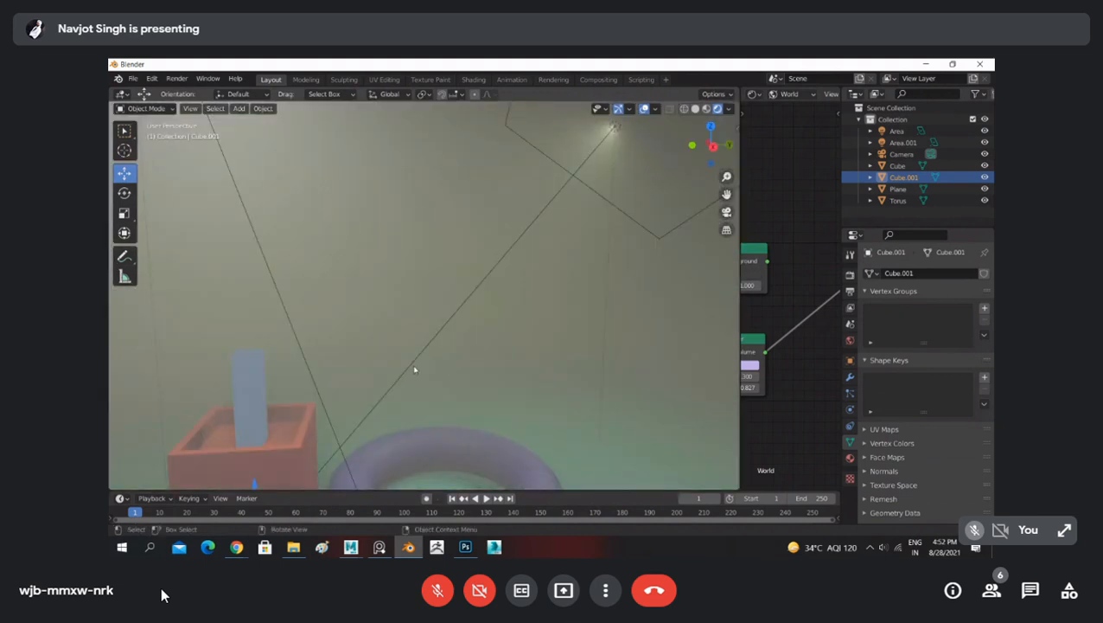
scroll(413, 369, up, 5)
scroll(415, 365, up, 1)
scroll(415, 365, down, 15)
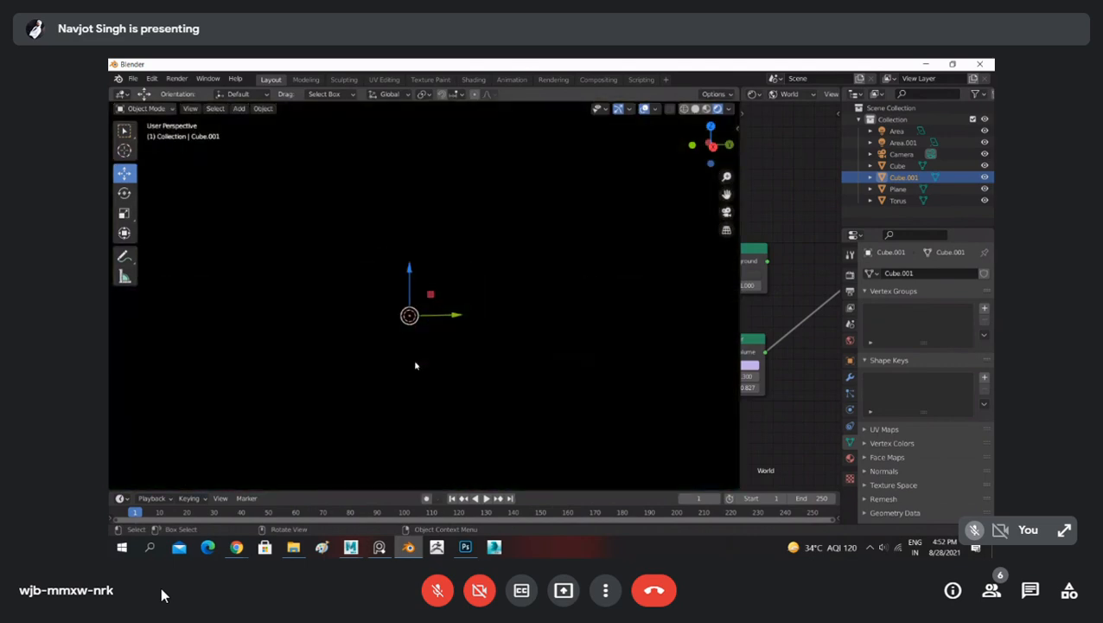
scroll(417, 366, down, 10)
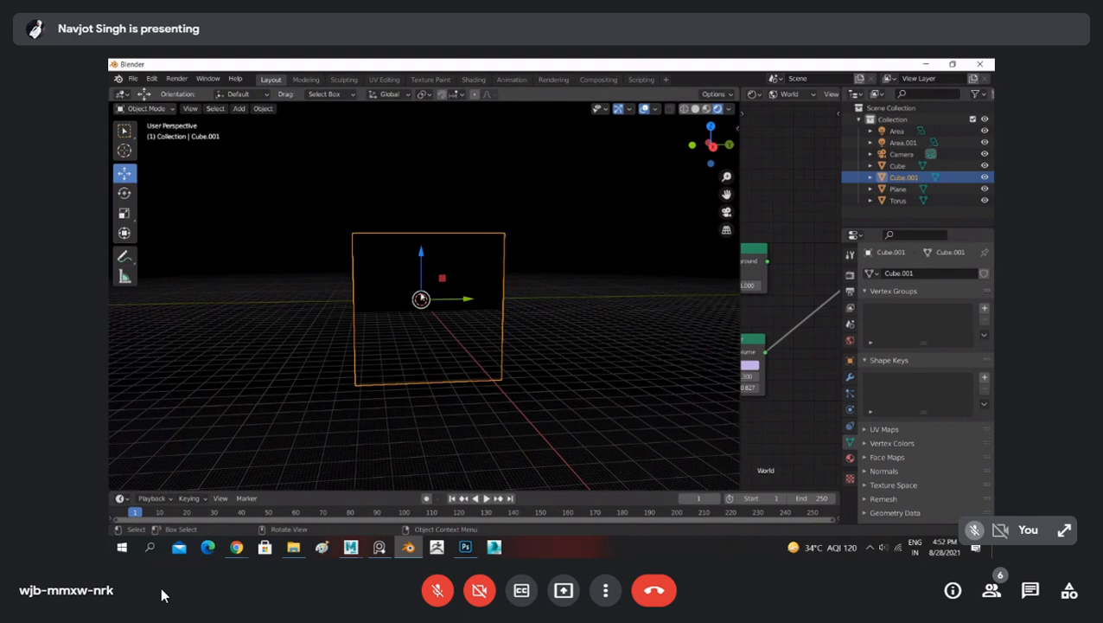
middle_drag(561, 260, 488, 271)
scroll(421, 271, down, 6)
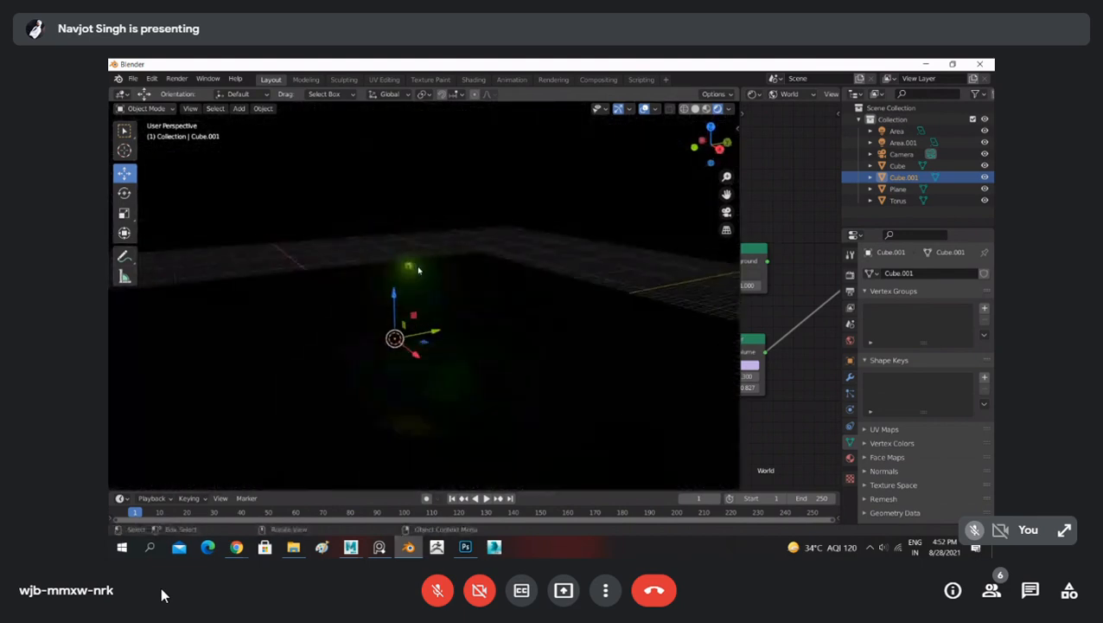
scroll(421, 270, up, 5)
scroll(424, 269, down, 2)
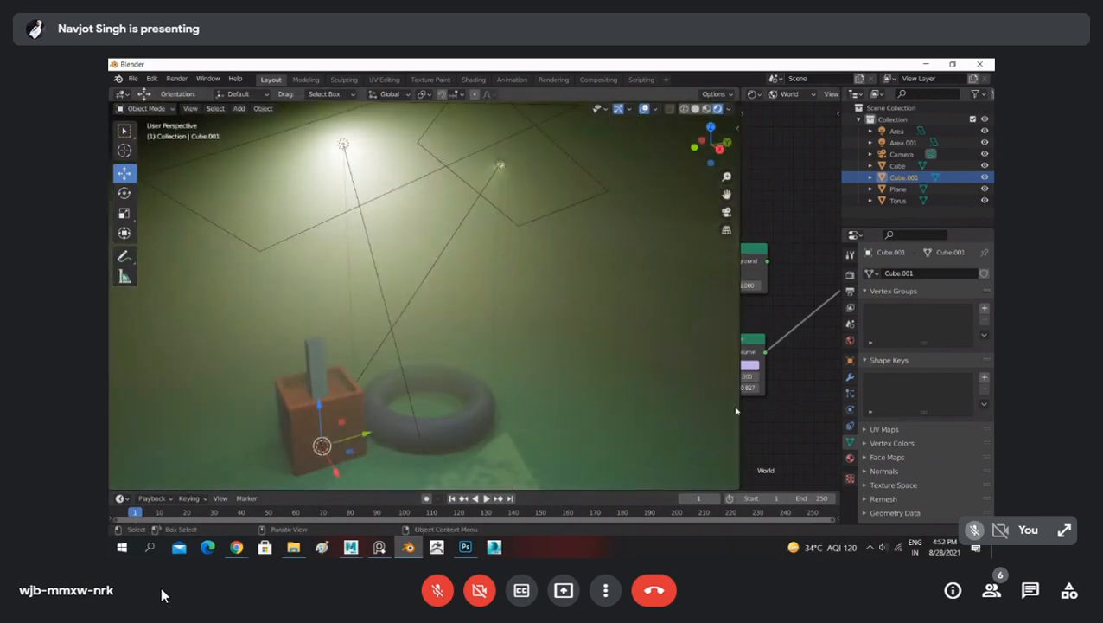
Step: Widen the node editor again and shift the Volume Scatter node closer to the World Output node
drag(741, 408, 594, 406)
drag(641, 340, 676, 340)
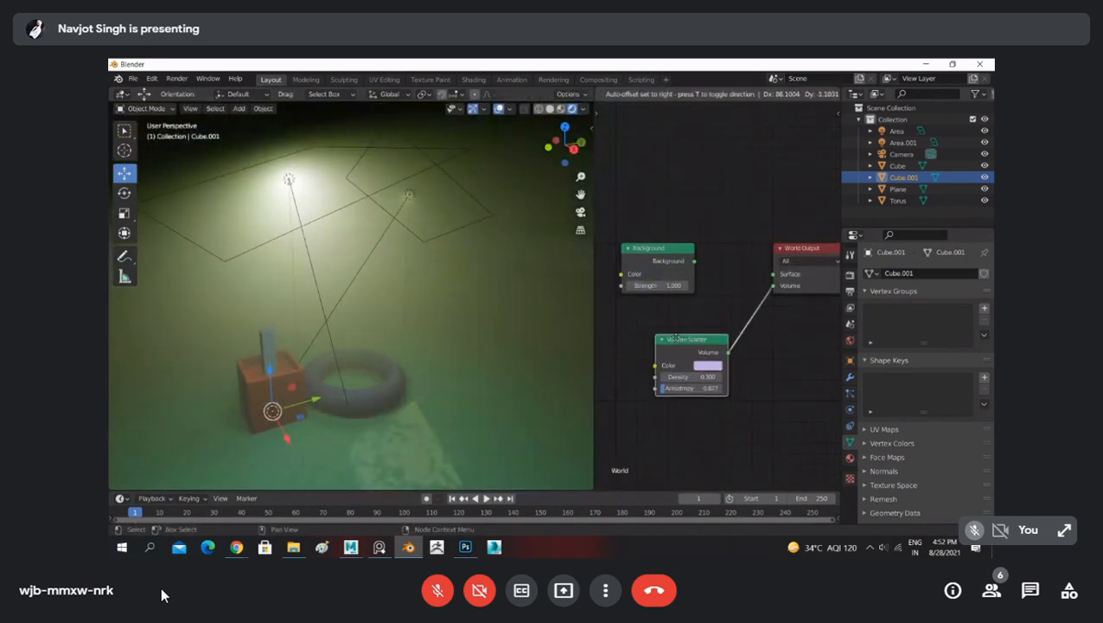
Step: Render the scene as a still image, view the whole frame, and close the render window
middle_drag(372, 305, 335, 281)
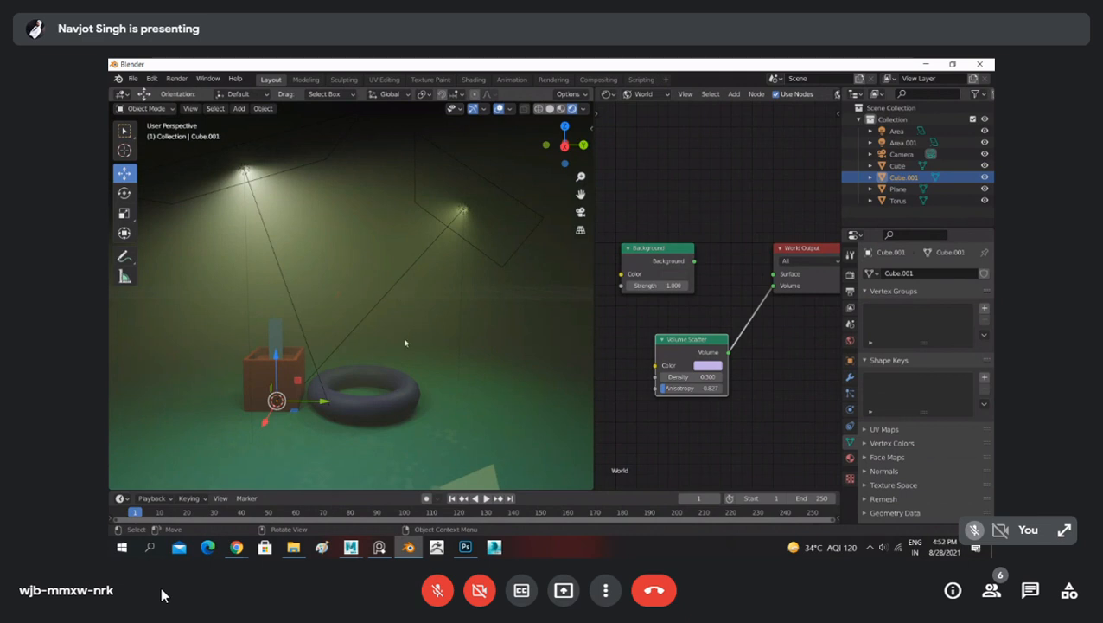
scroll(363, 336, up, 4)
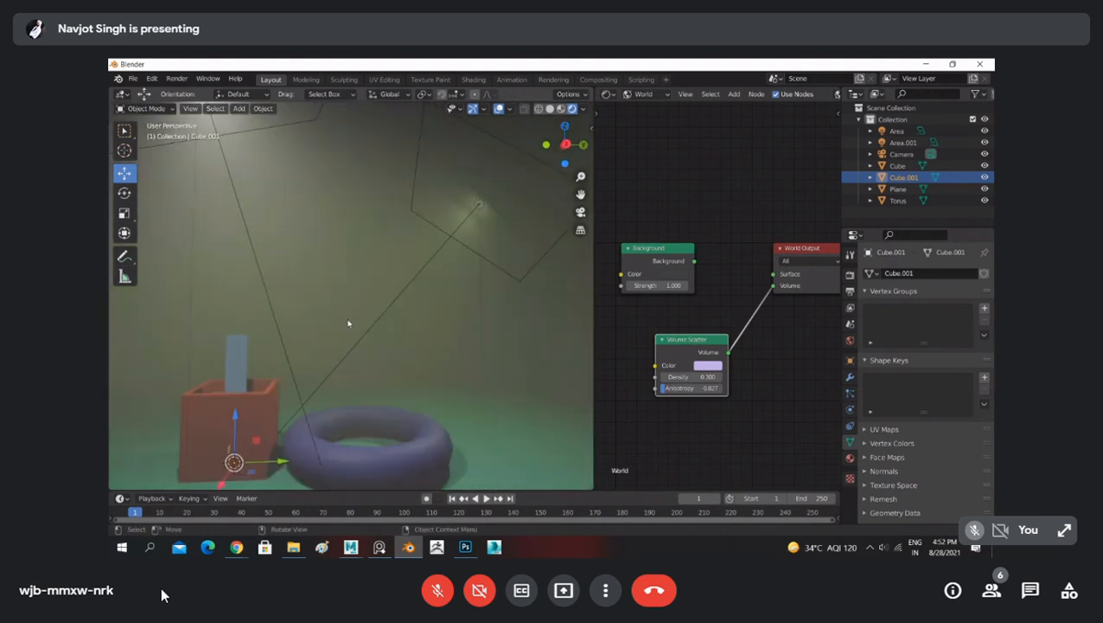
middle_drag(382, 322, 398, 315)
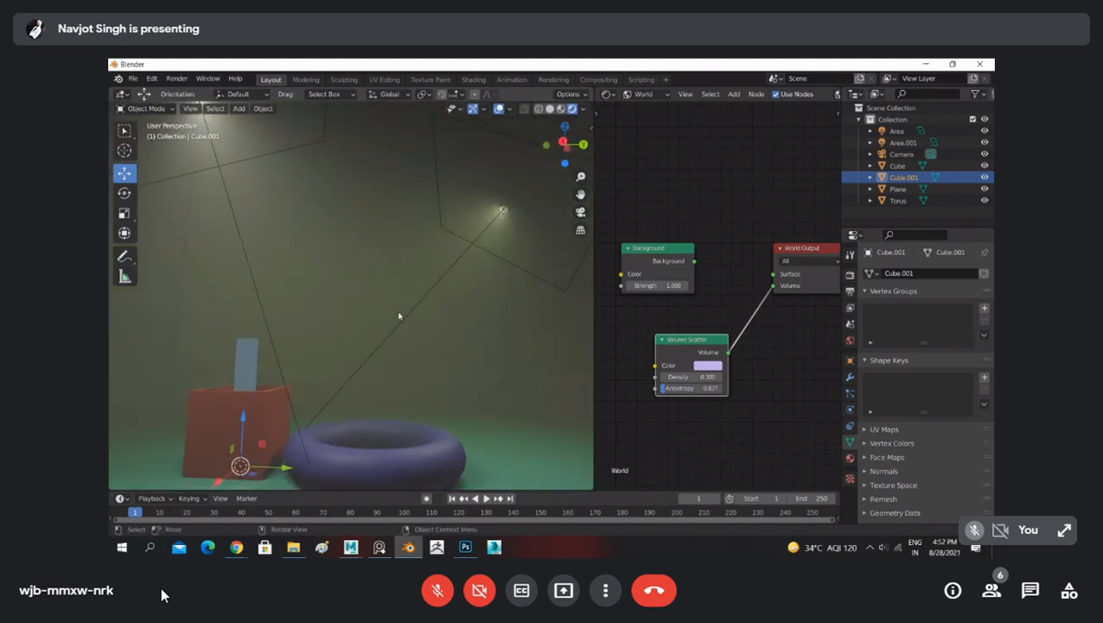
click(176, 79)
click(199, 91)
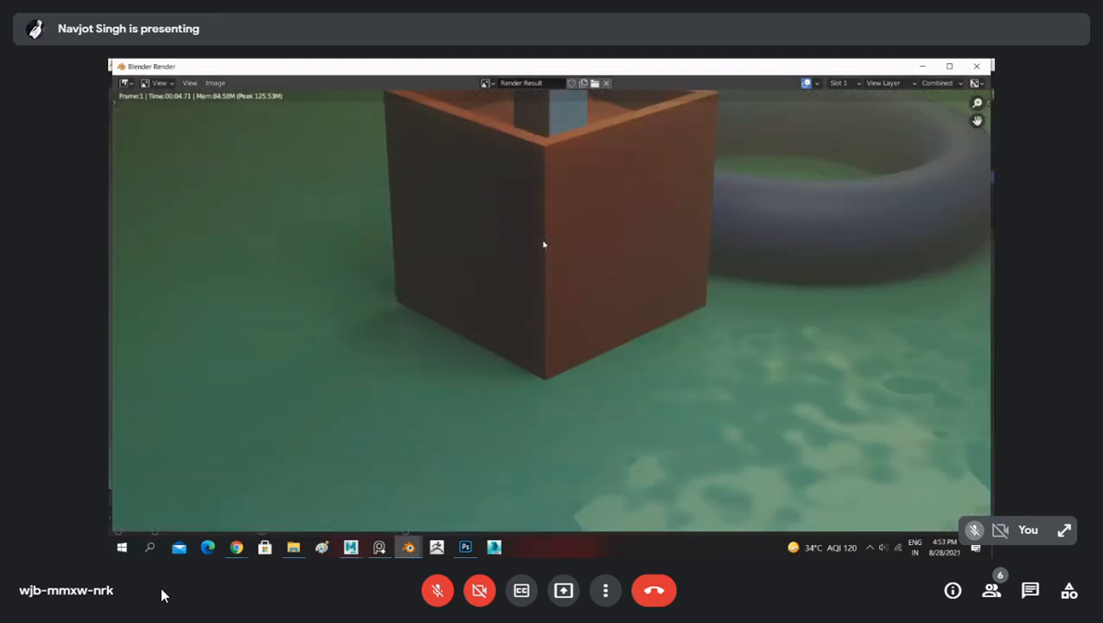
scroll(543, 244, down, 3)
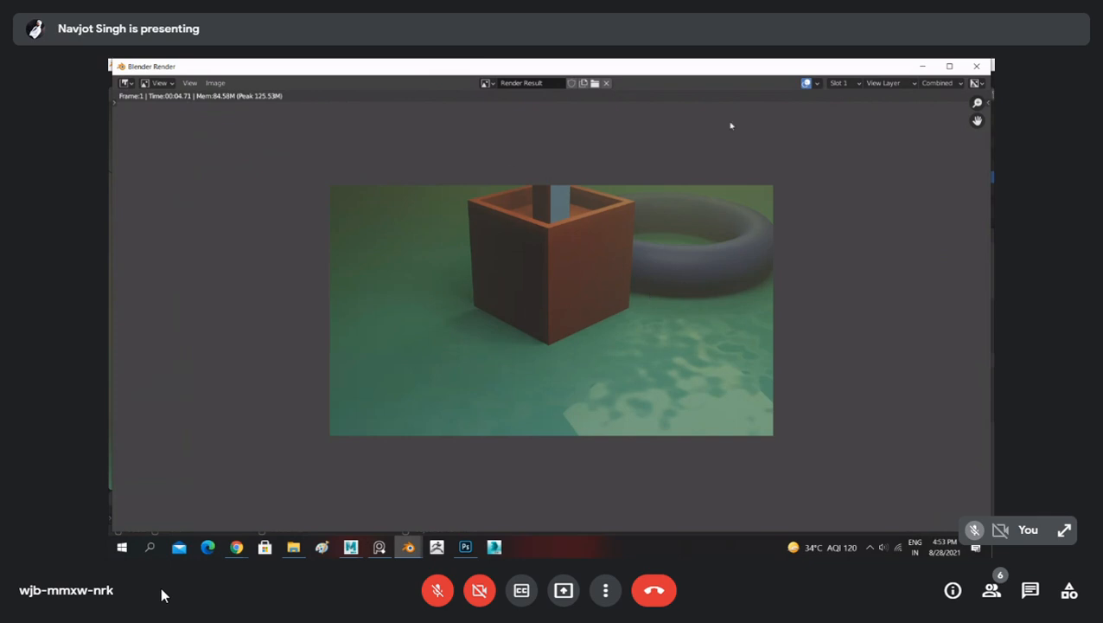
click(977, 66)
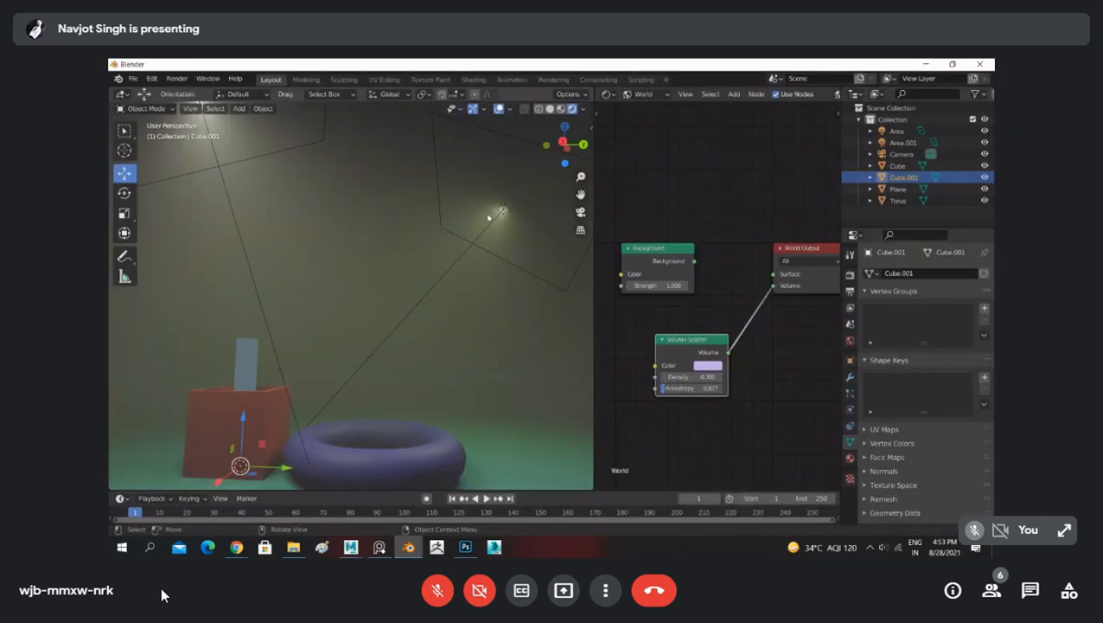
Step: Examine the box, torus and floor reflections in the fog from the camera and from other angles
key(KP_0)
middle_drag(394, 336, 436, 337)
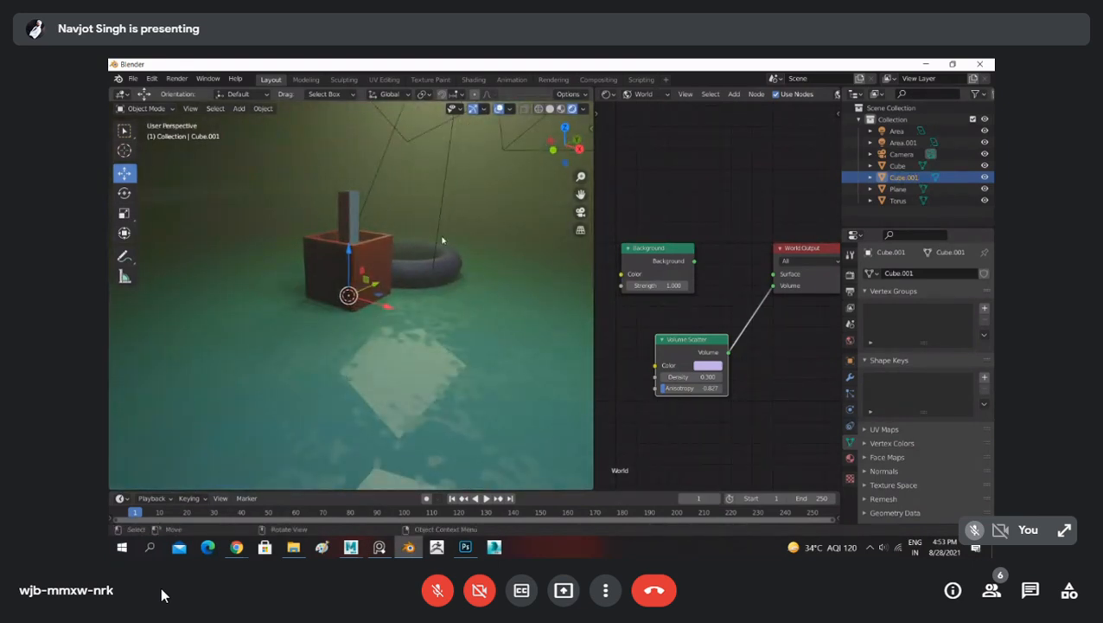
scroll(384, 254, up, 2)
middle_drag(401, 247, 341, 239)
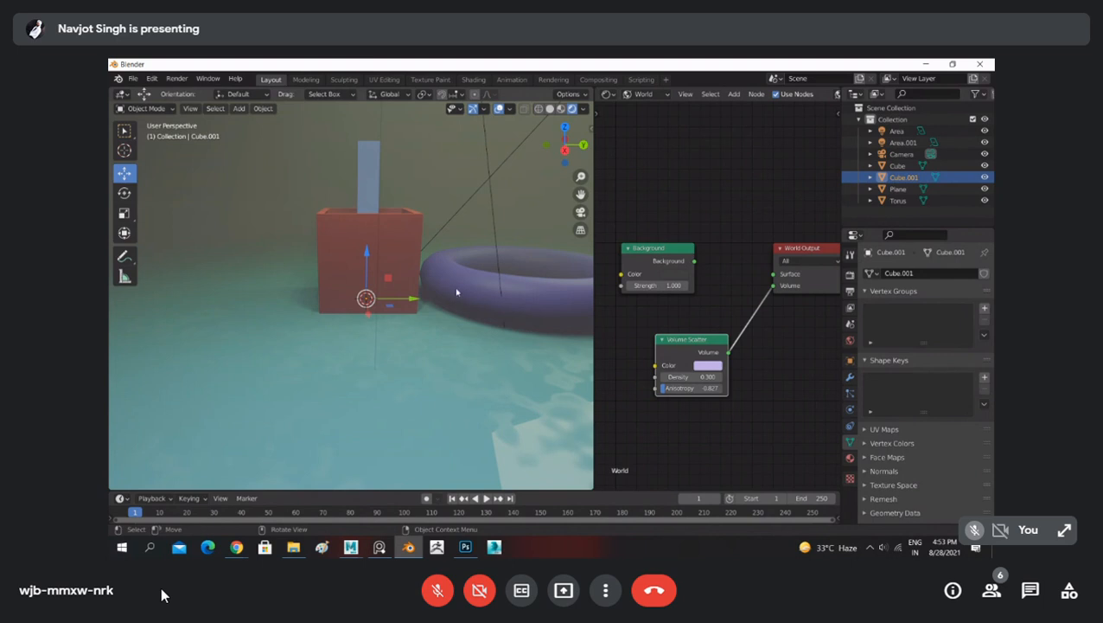
mouse_move(419, 301)
middle_down()
mouse_move(447, 206)
mouse_move(445, 229)
mouse_move(370, 249)
mouse_move(413, 225)
mouse_move(379, 327)
mouse_move(406, 291)
mouse_move(387, 303)
mouse_move(414, 323)
middle_up()
middle_drag(421, 269, 394, 240)
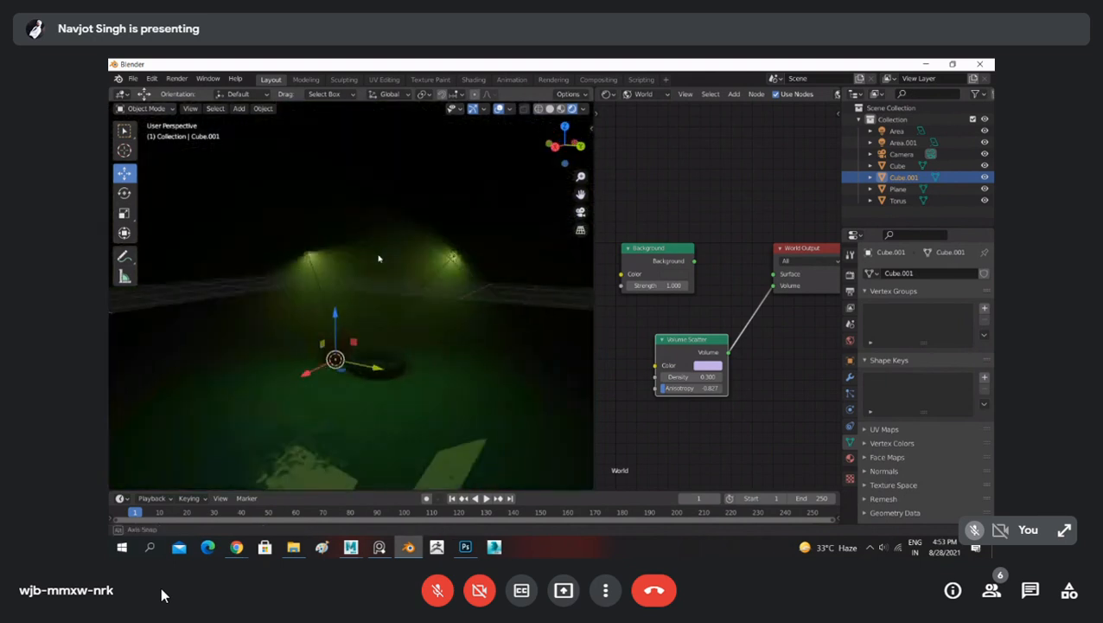
middle_drag(330, 289, 373, 302)
scroll(403, 305, up, 4)
scroll(409, 322, down, 3)
scroll(377, 304, up, 5)
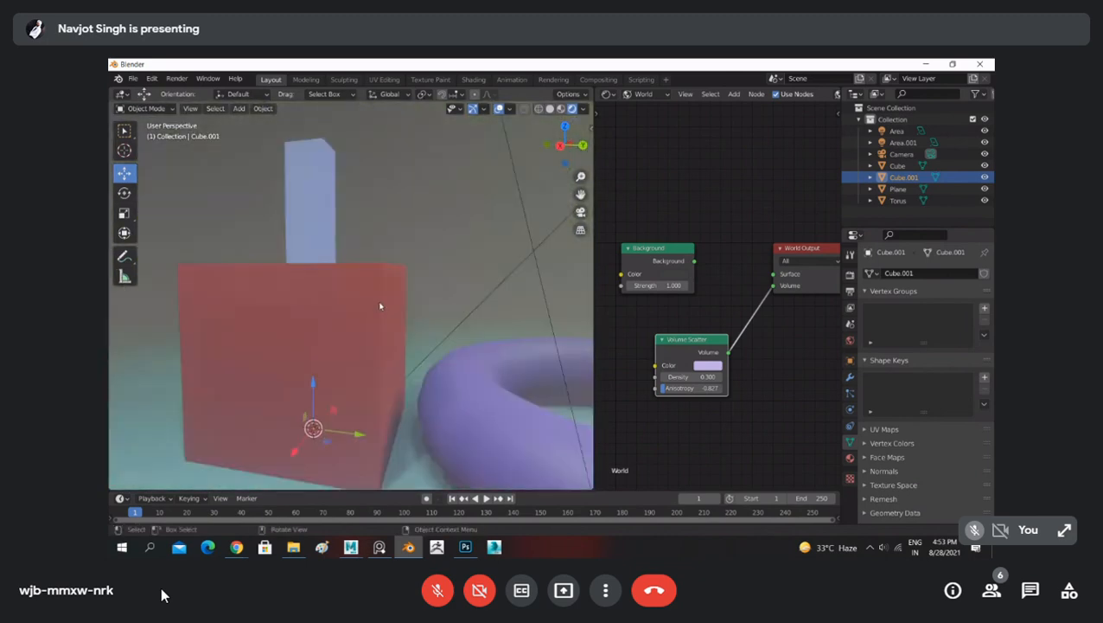
Step: Select the box and switch the shader editor from World to Object to display its material nodes
click(305, 323)
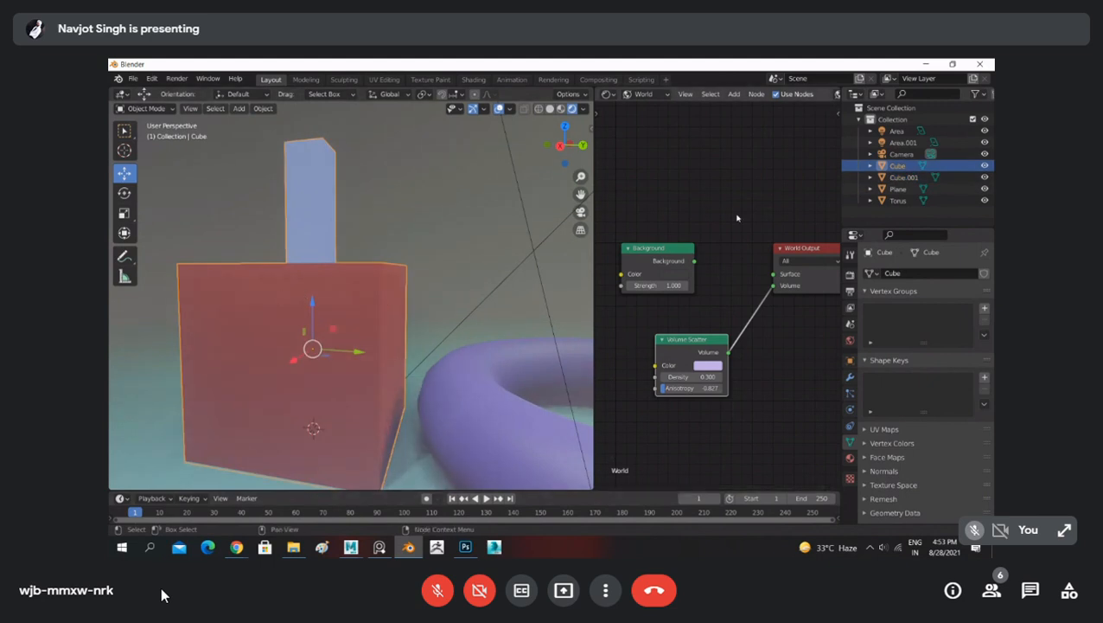
click(649, 95)
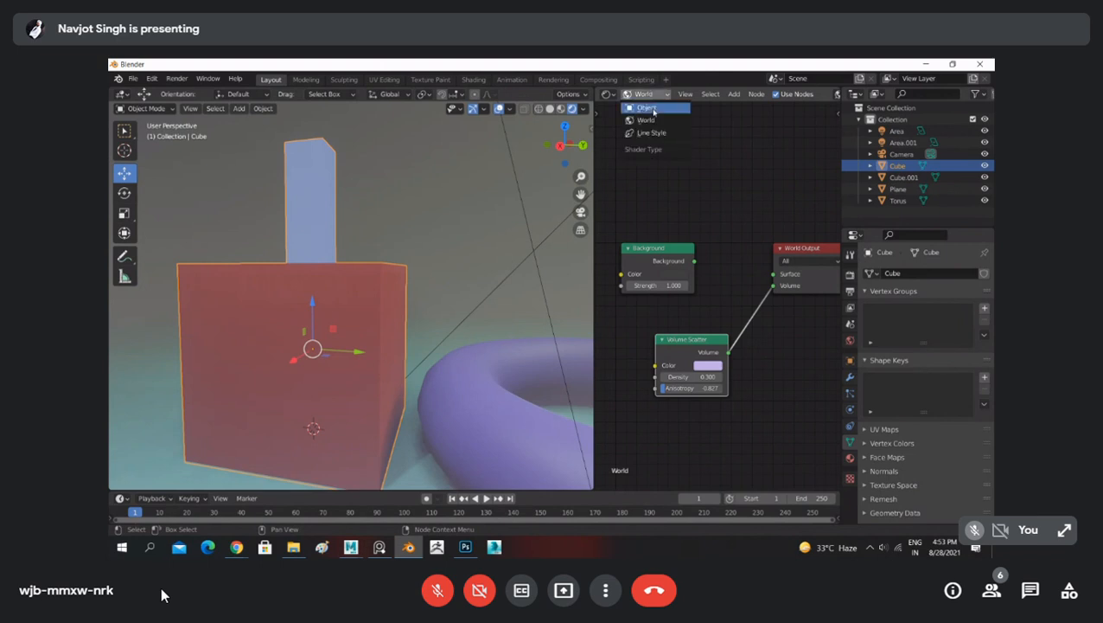
click(648, 108)
scroll(721, 303, down, 10)
middle_drag(689, 340, 742, 320)
scroll(741, 320, up, 3)
scroll(741, 320, down, 5)
scroll(740, 306, up, 3)
Step: Select the torus and raise its Principled BSDF Metallic value to 1.000
click(495, 404)
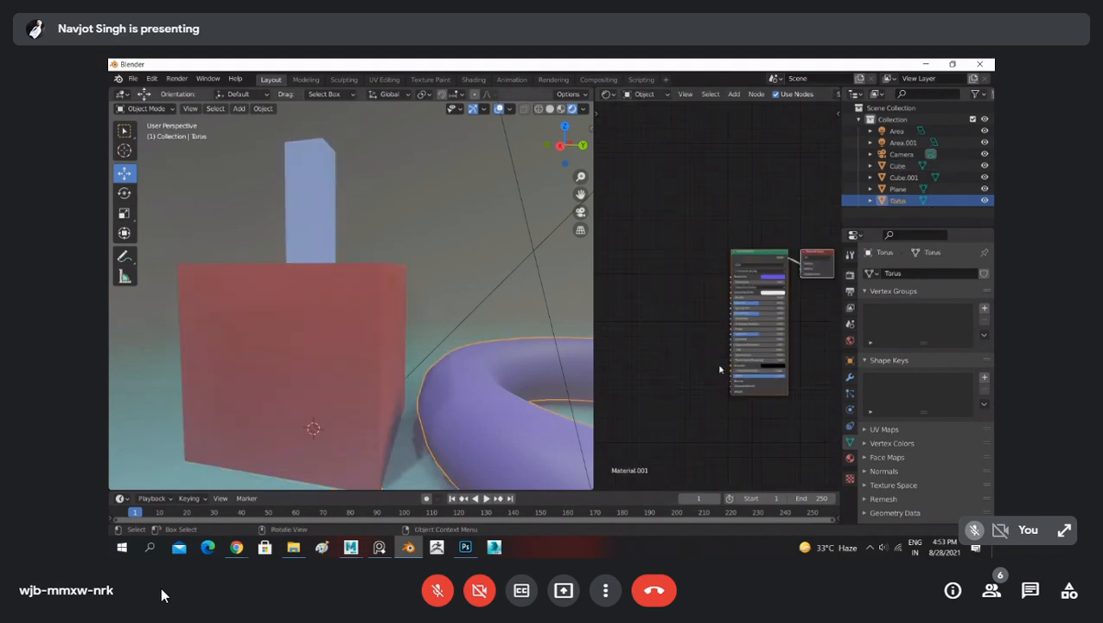
scroll(770, 322, up, 3)
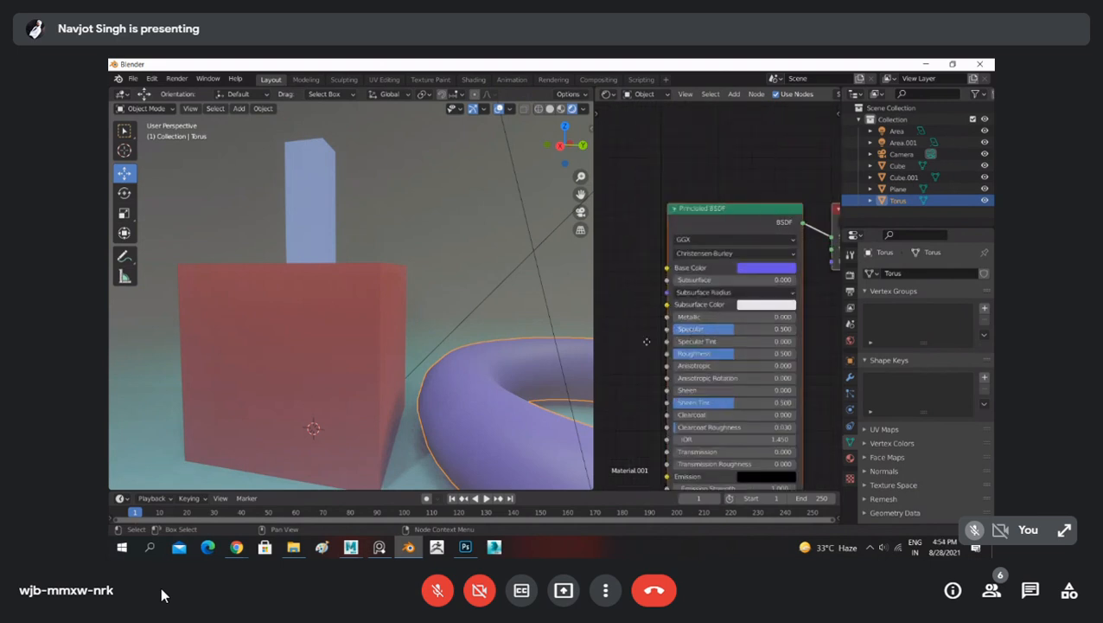
scroll(454, 340, down, 4)
middle_drag(454, 339, 481, 382)
drag(701, 291, 813, 290)
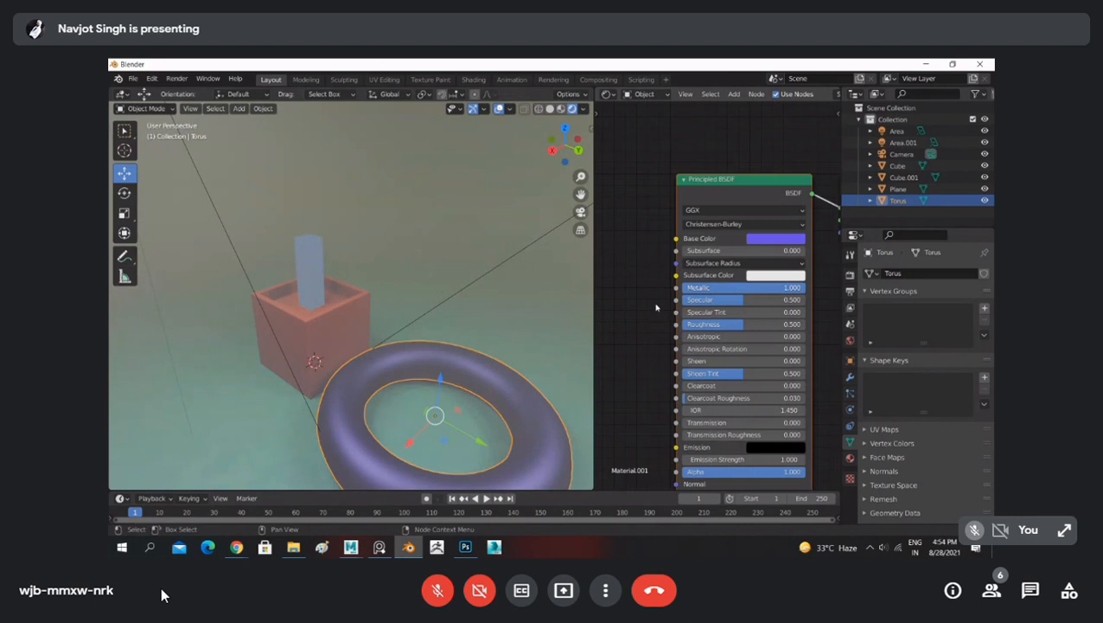
Step: Lower the torus material's Roughness to 0.000 and view its reflections from a lower angle
scroll(439, 397, down, 4)
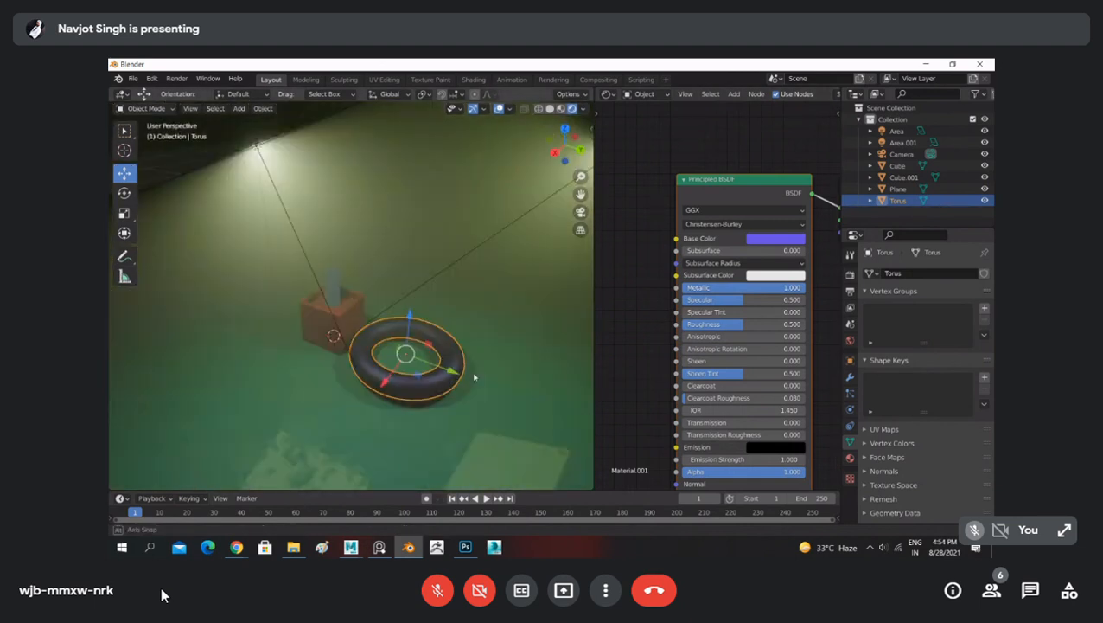
scroll(438, 397, up, 4)
drag(736, 328, 685, 325)
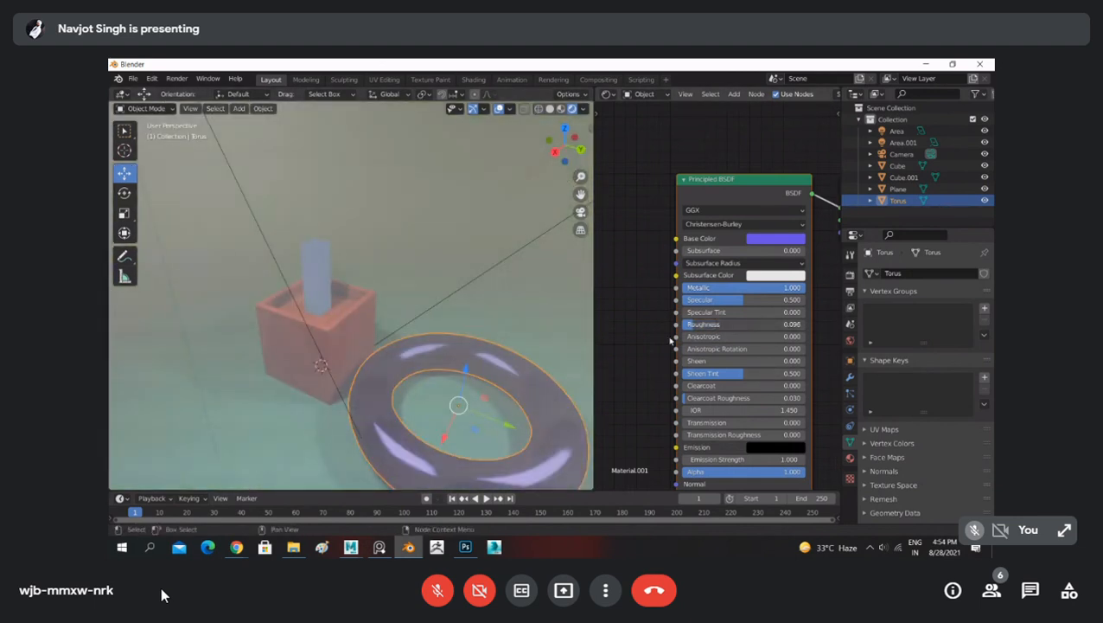
middle_drag(536, 385, 494, 344)
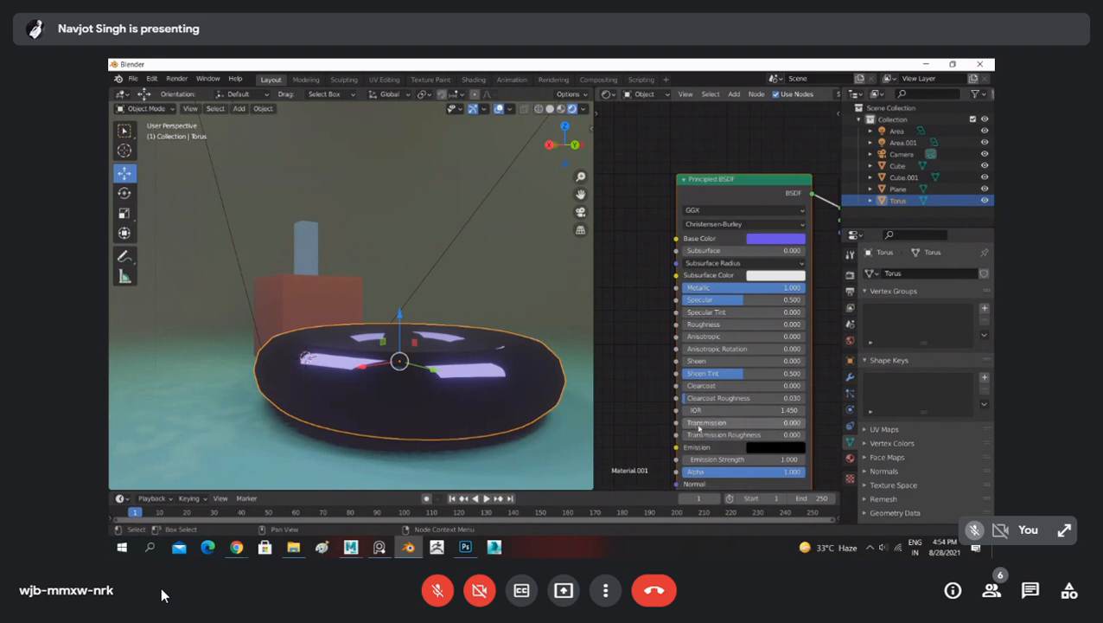
Step: Set the torus material's Transmission Roughness to 1.000, trying Transmission at 1.000 and 0.484 before resetting it to 0.000
drag(700, 422, 799, 422)
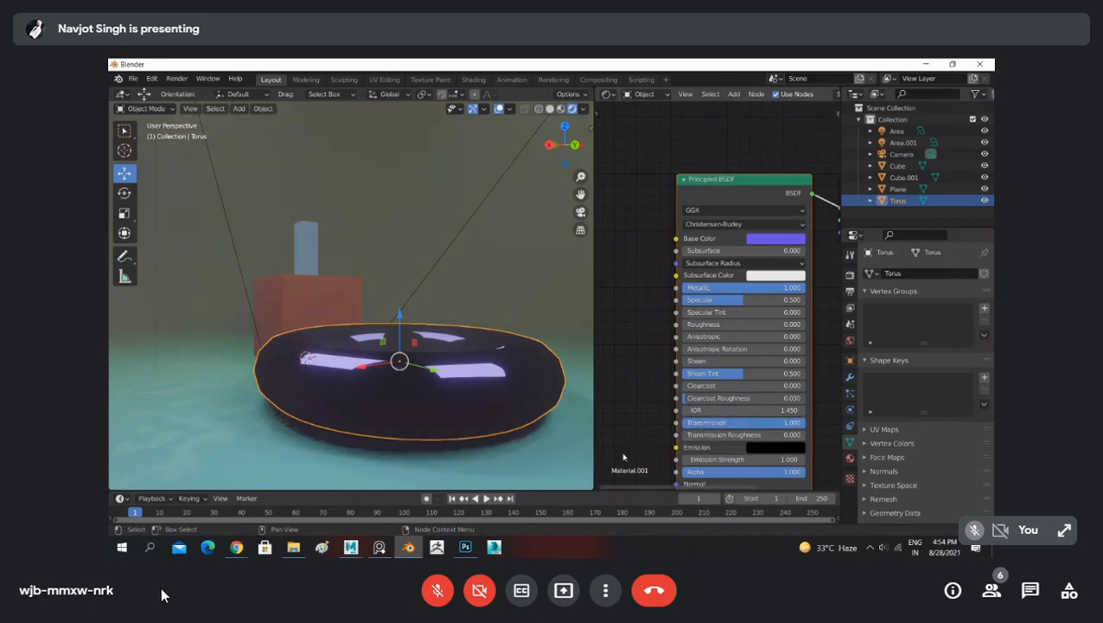
drag(702, 434, 799, 434)
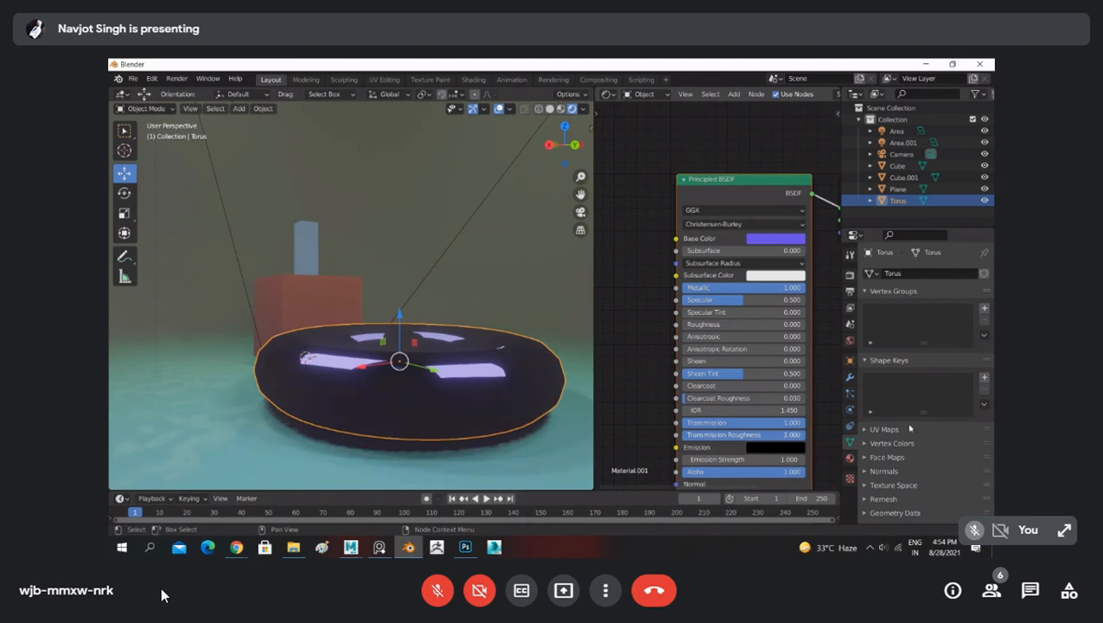
drag(763, 423, 726, 425)
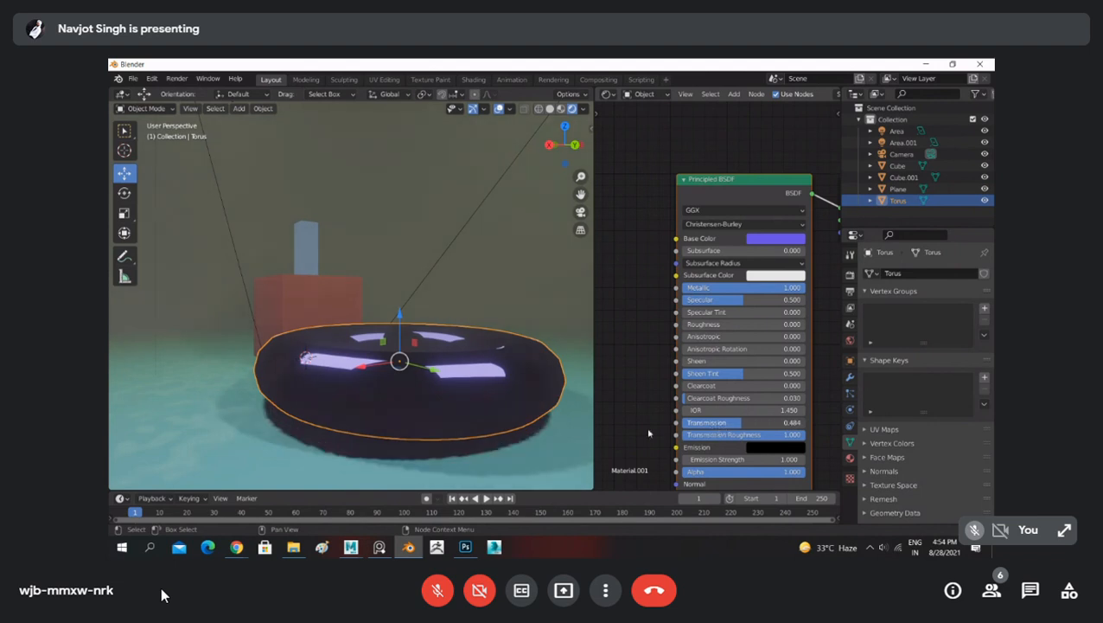
drag(717, 424, 683, 425)
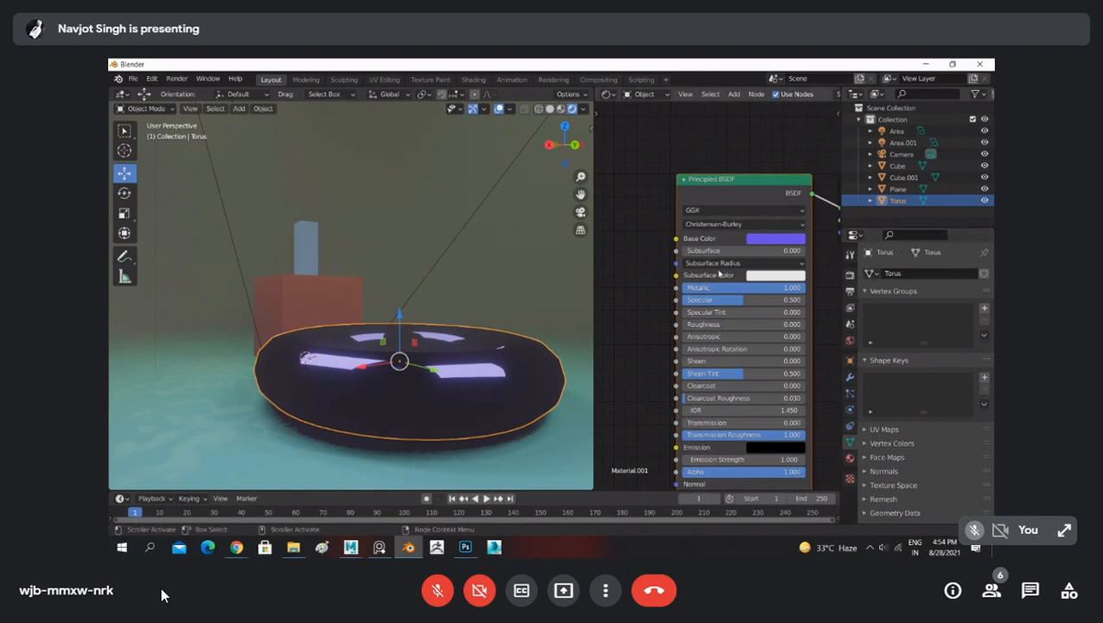
Step: Raise the torus material's Roughness to 0.596 in its Principled BSDF node
scroll(719, 424, down, 2)
scroll(719, 425, down, 3)
middle_drag(673, 428, 671, 382)
scroll(671, 382, up, 3)
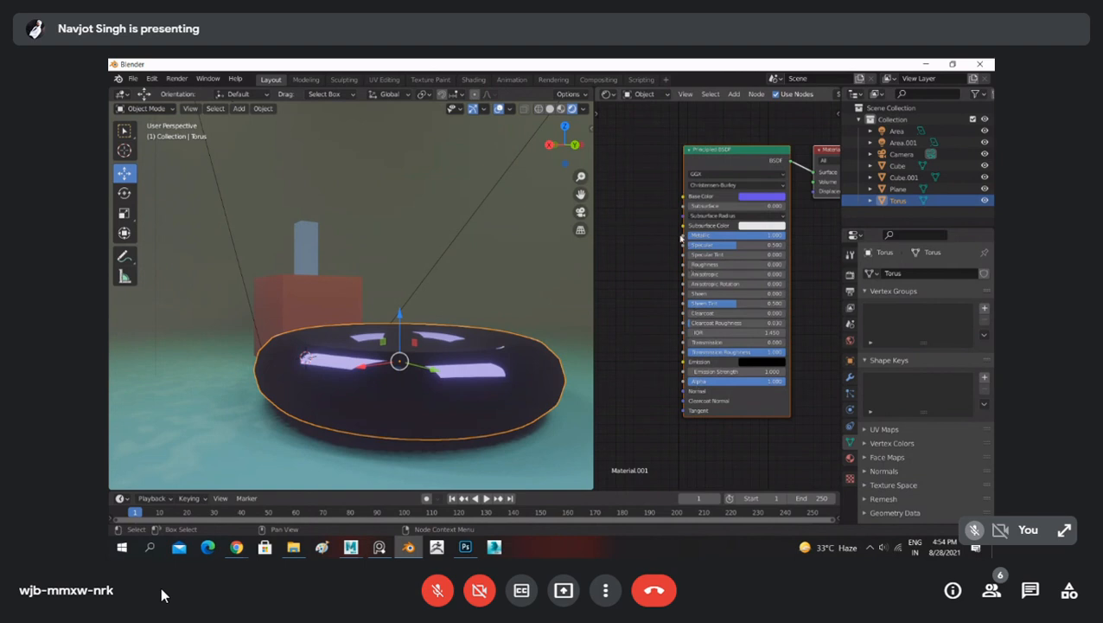
scroll(663, 204, up, 3)
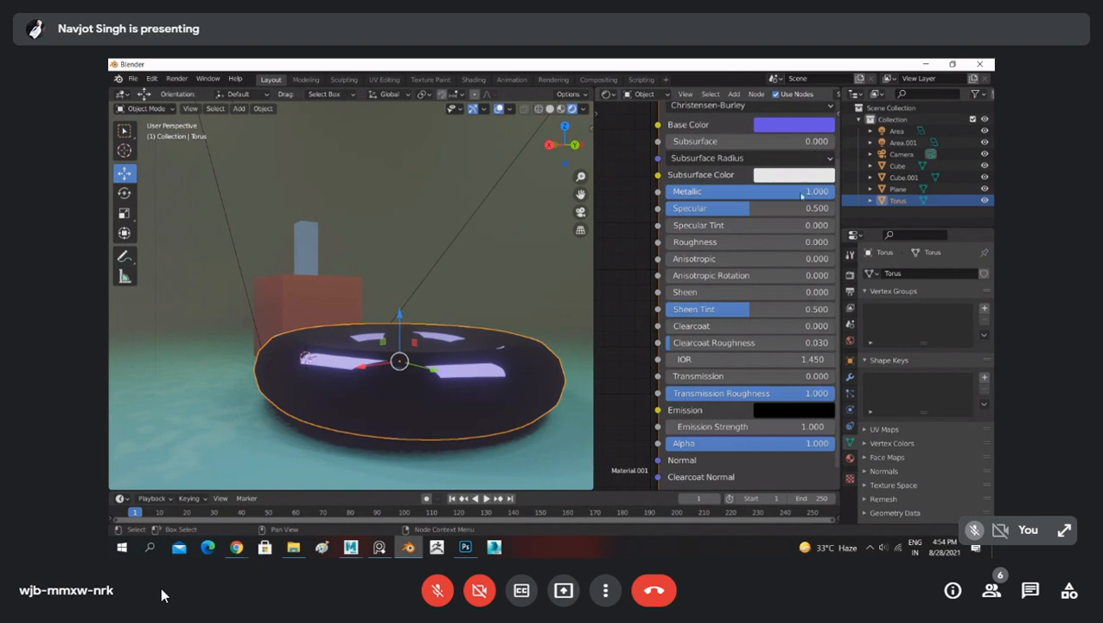
drag(689, 241, 834, 241)
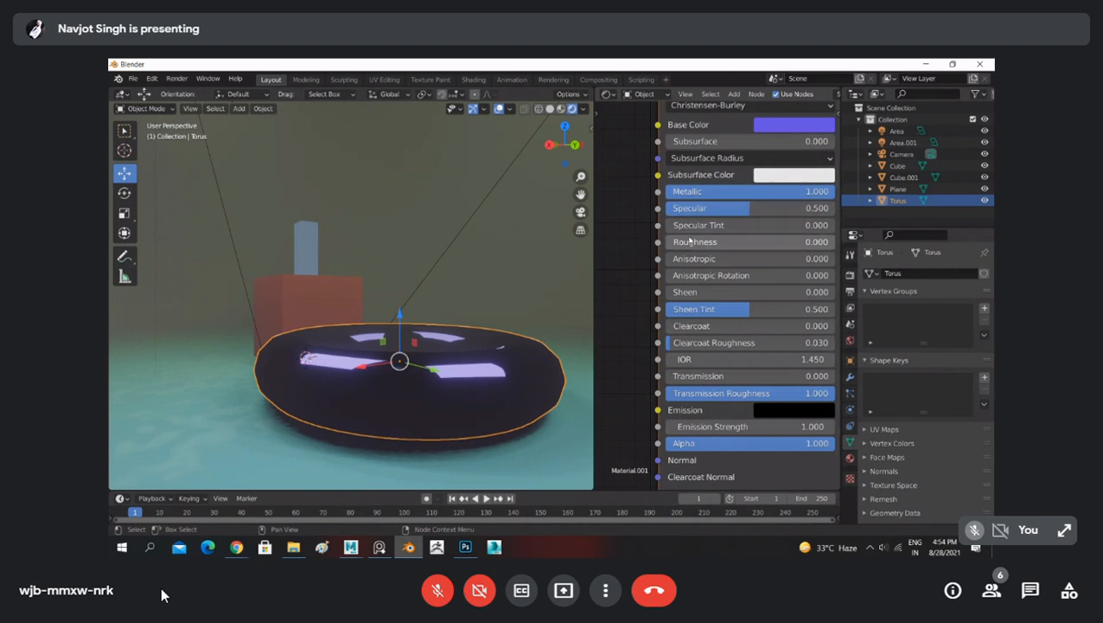
drag(954, 249, 786, 243)
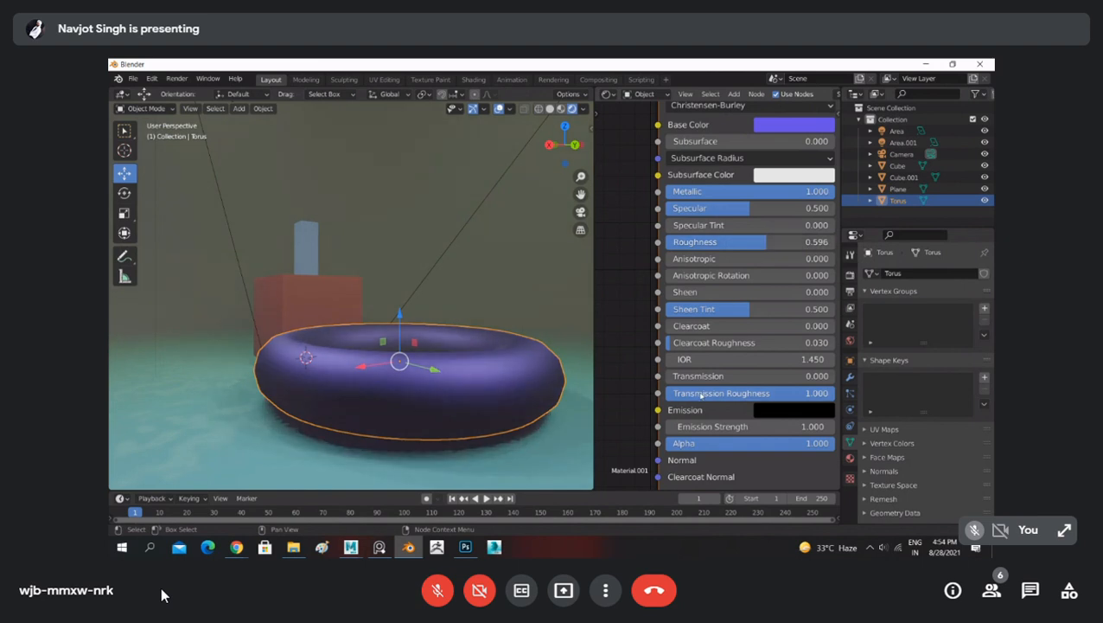
Step: Set the torus material's Clearcoat to 0.855 and its Clearcoat Roughness to 0.088
drag(696, 329, 740, 327)
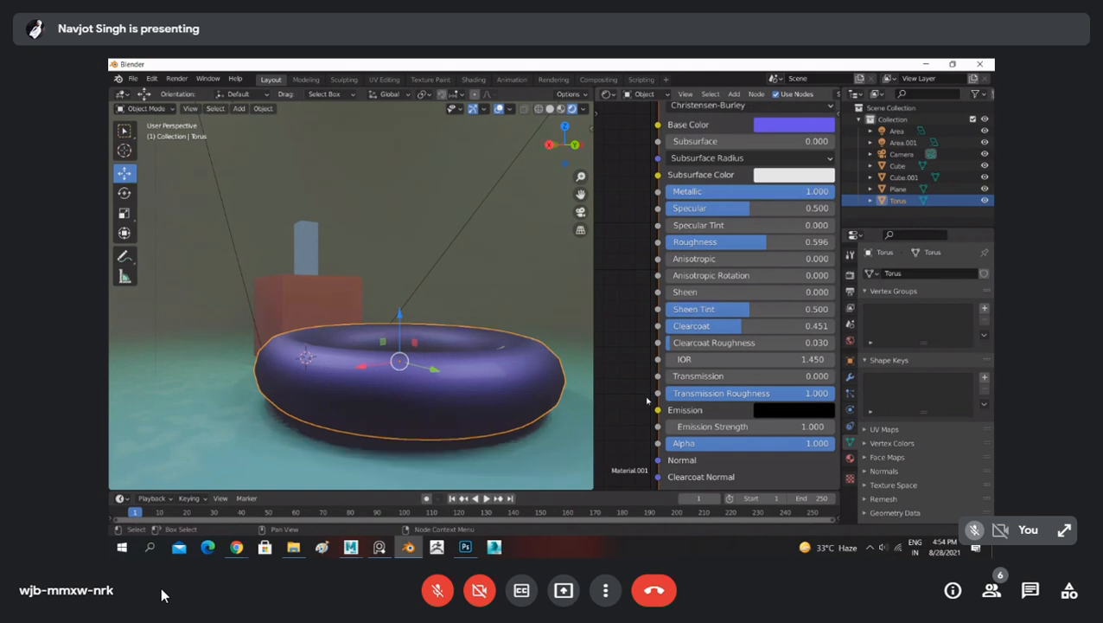
middle_drag(485, 389, 478, 364)
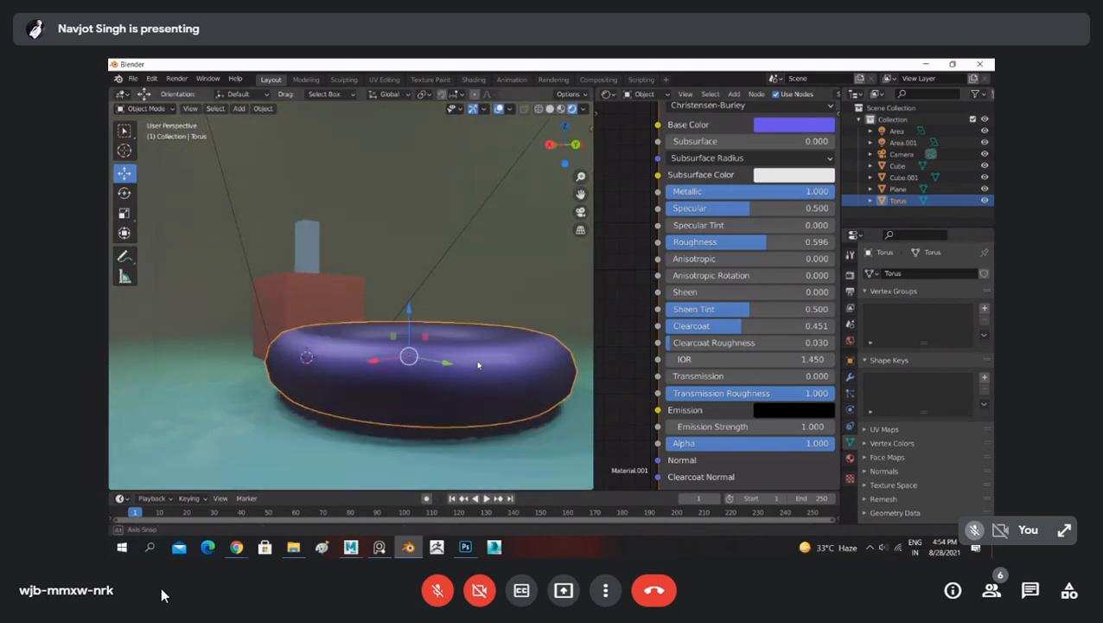
double_click(701, 329)
key(Return)
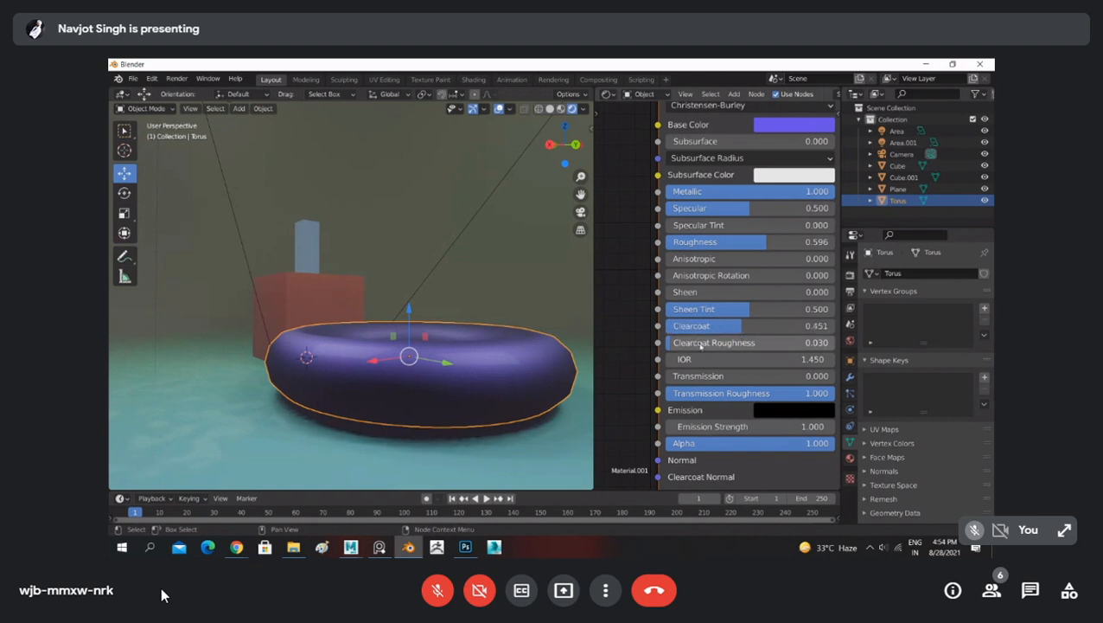
drag(696, 341, 806, 325)
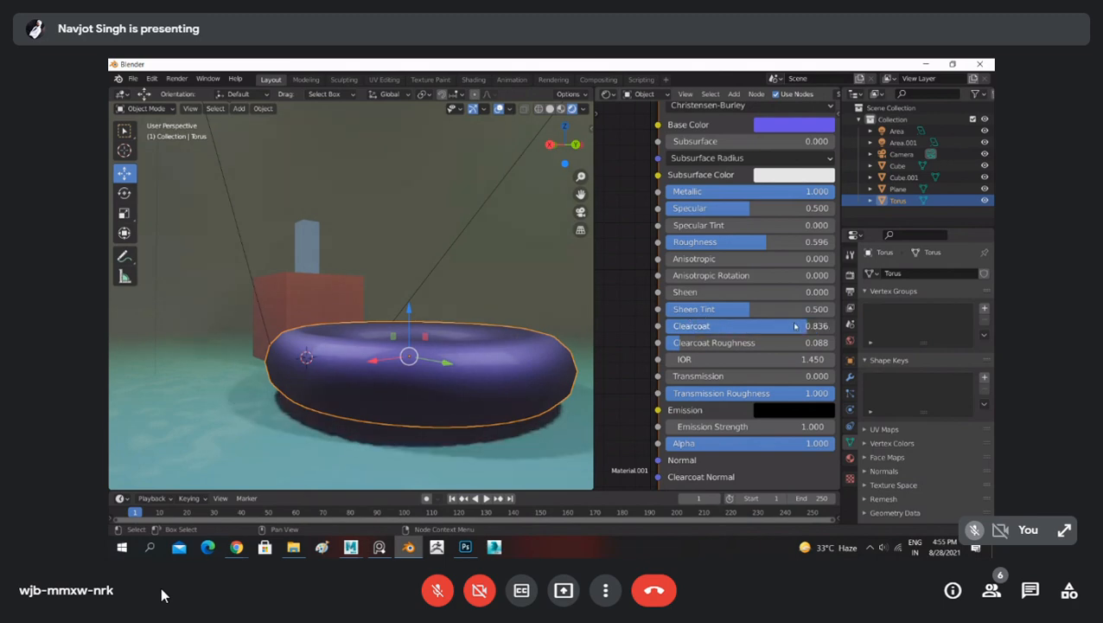
middle_drag(479, 302, 548, 335)
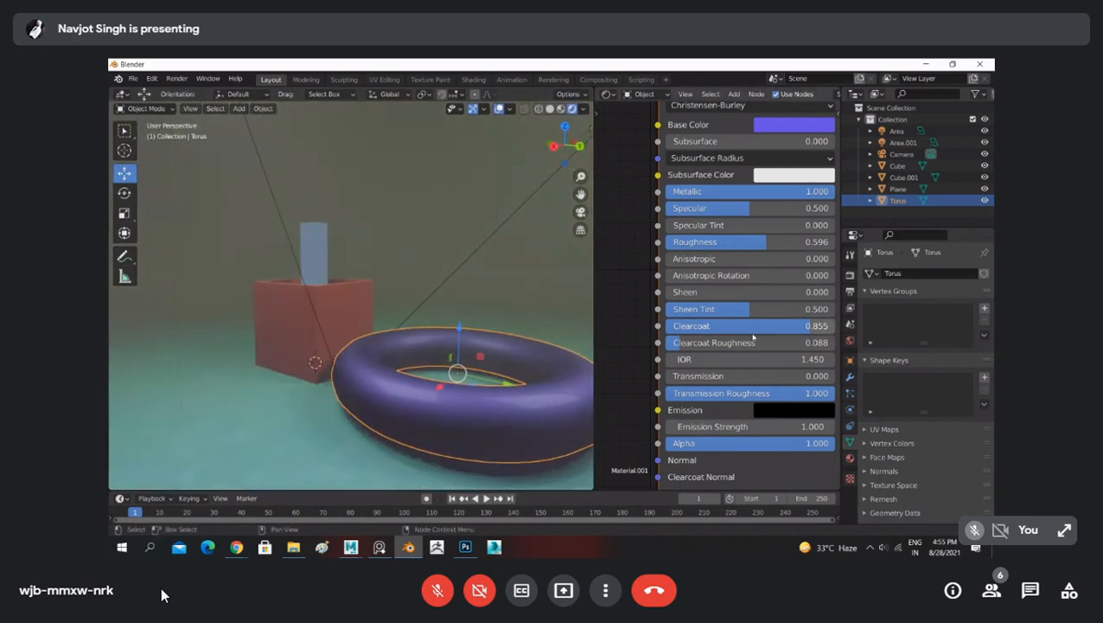
Step: Reduce the torus material's IOR to 0.000 and review the Principled BSDF settings
drag(707, 359, 849, 393)
scroll(694, 435, down, 3)
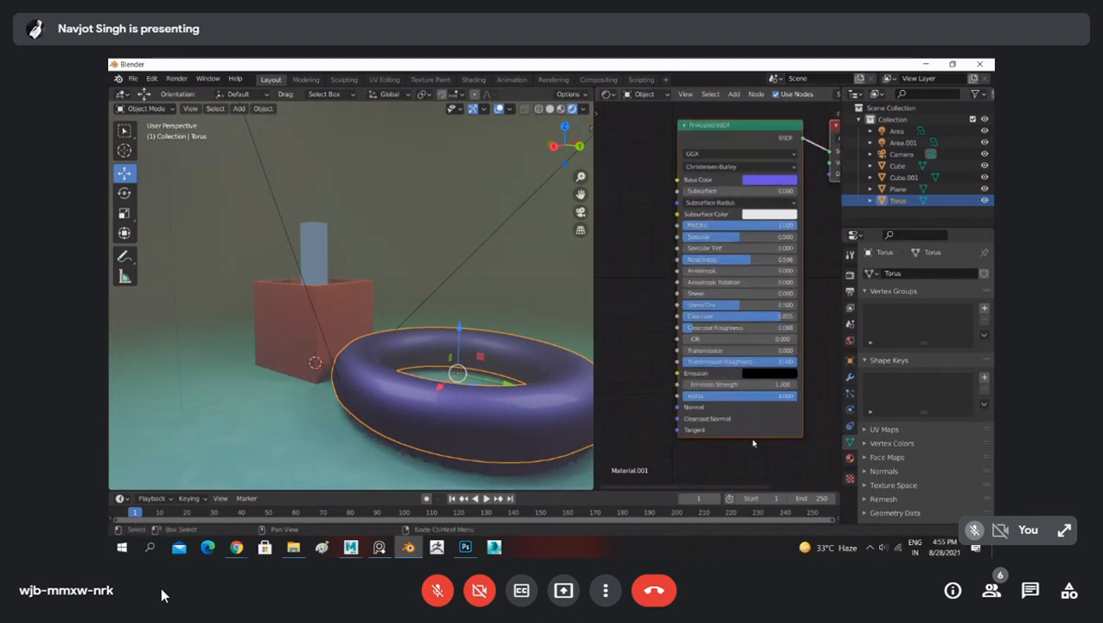
scroll(697, 356, up, 5)
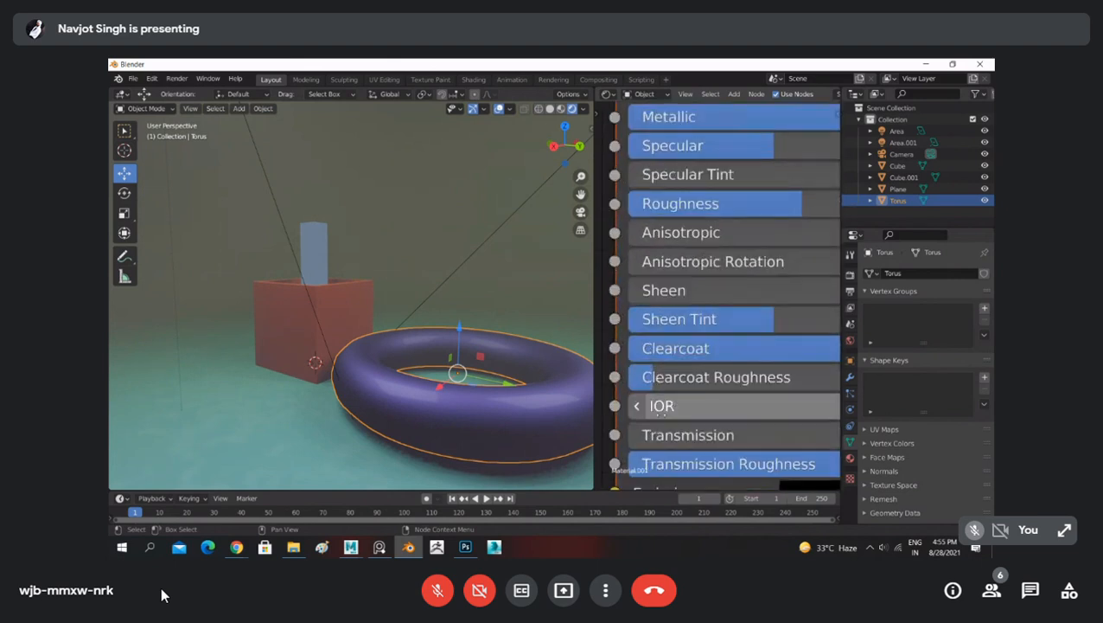
scroll(661, 416, down, 2)
scroll(665, 412, up, 1)
scroll(657, 381, down, 4)
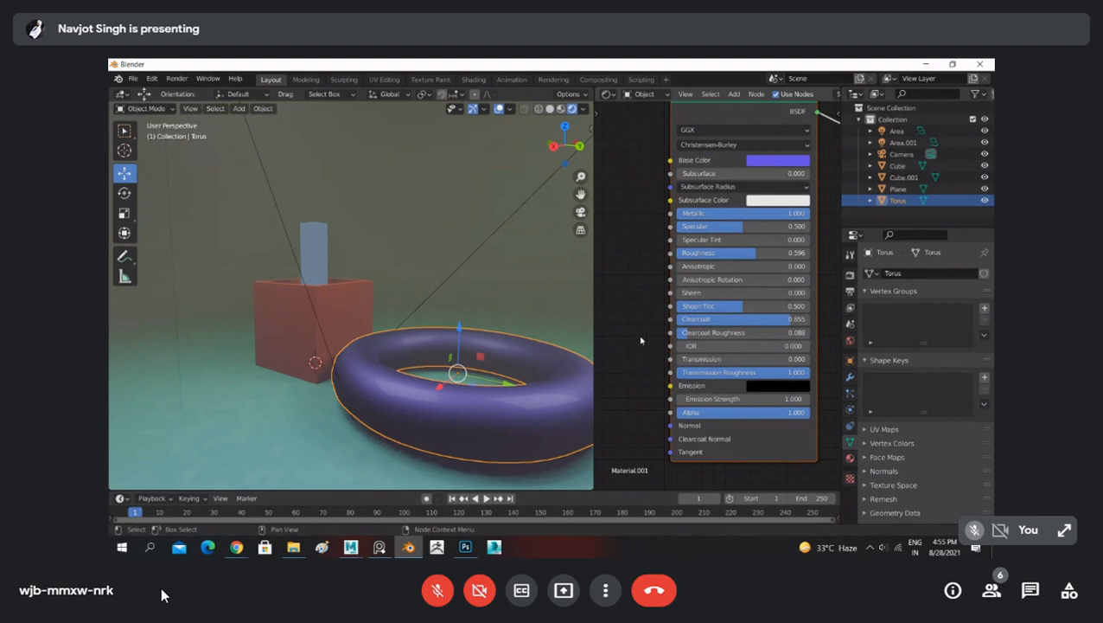
Step: Examine the lights, floor and torus from farther away, and select the large enclosing cube
scroll(641, 340, down, 2)
scroll(361, 275, down, 6)
middle_drag(361, 275, 288, 274)
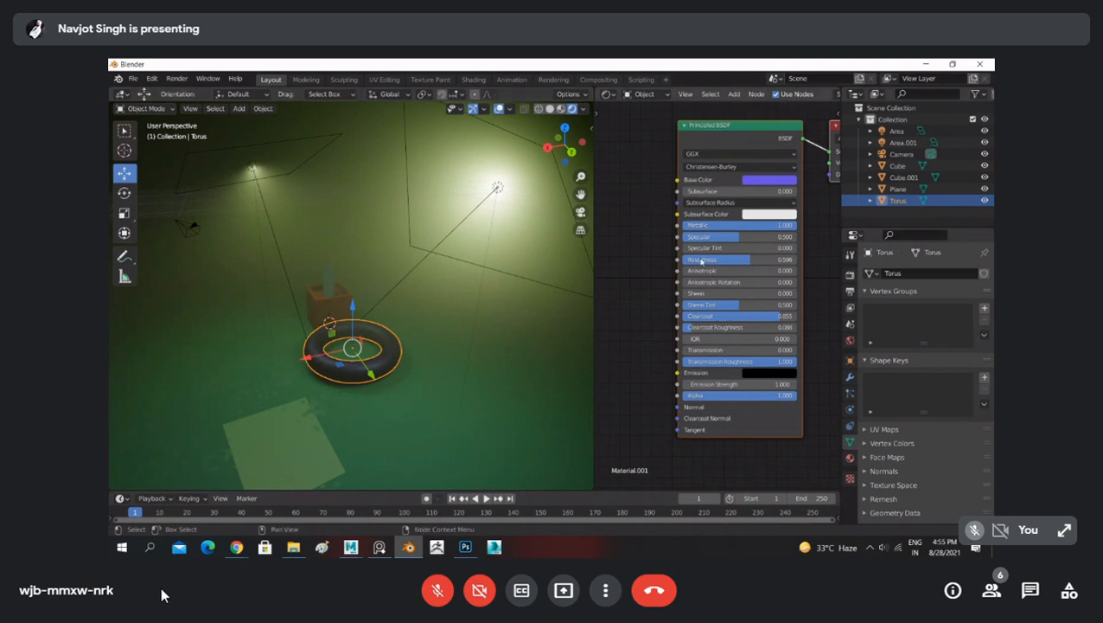
mouse_move(350, 231)
middle_down()
mouse_move(384, 239)
mouse_move(418, 220)
mouse_move(357, 228)
middle_up()
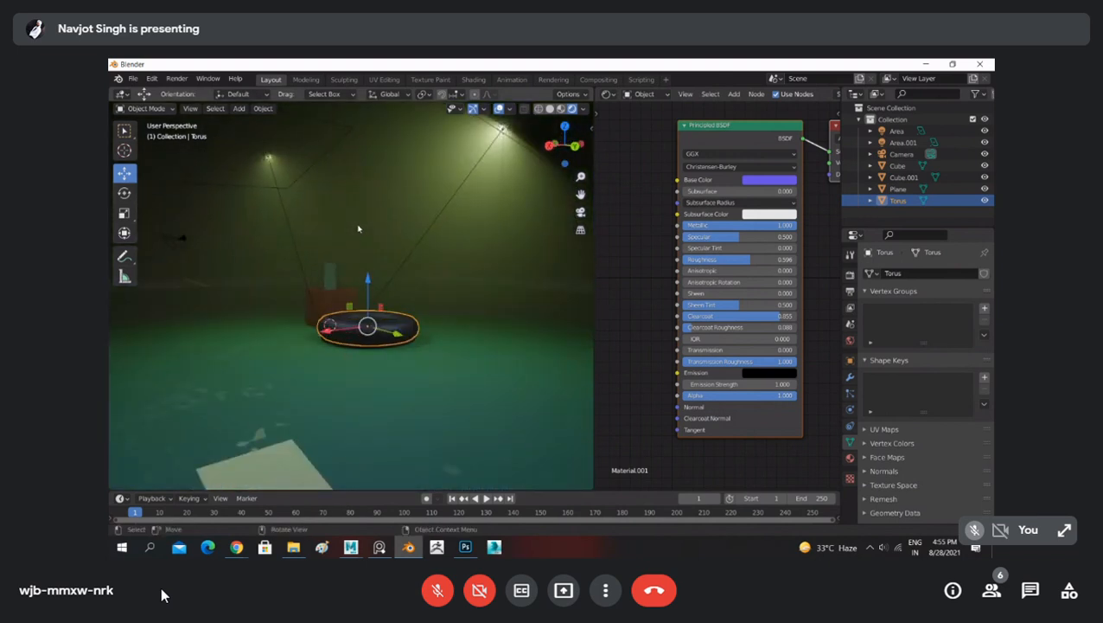
middle_drag(350, 162, 360, 163)
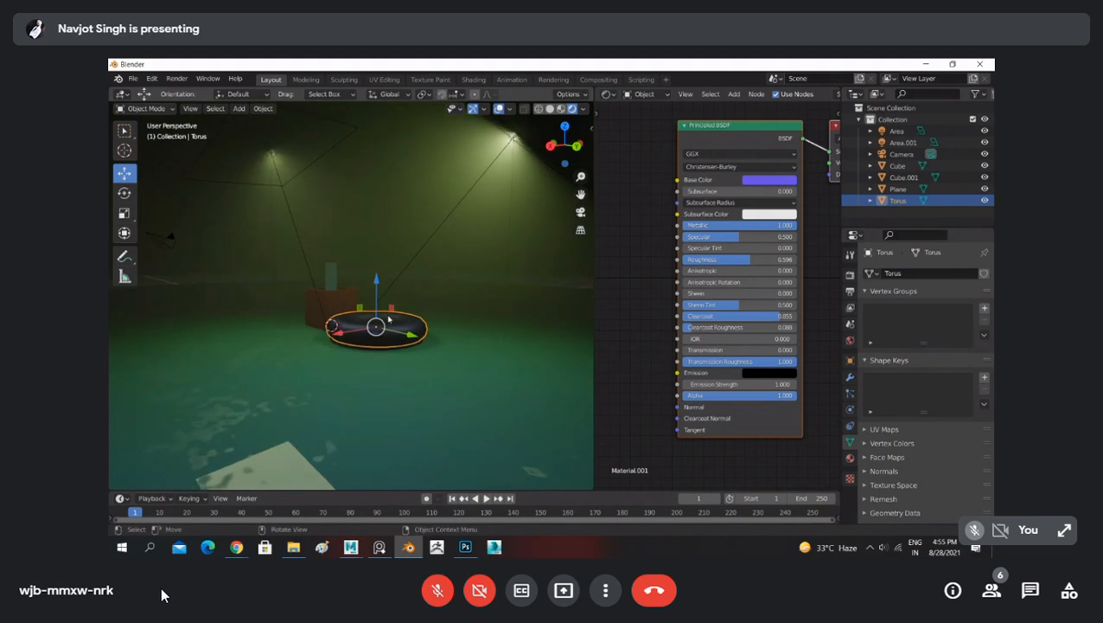
click(389, 212)
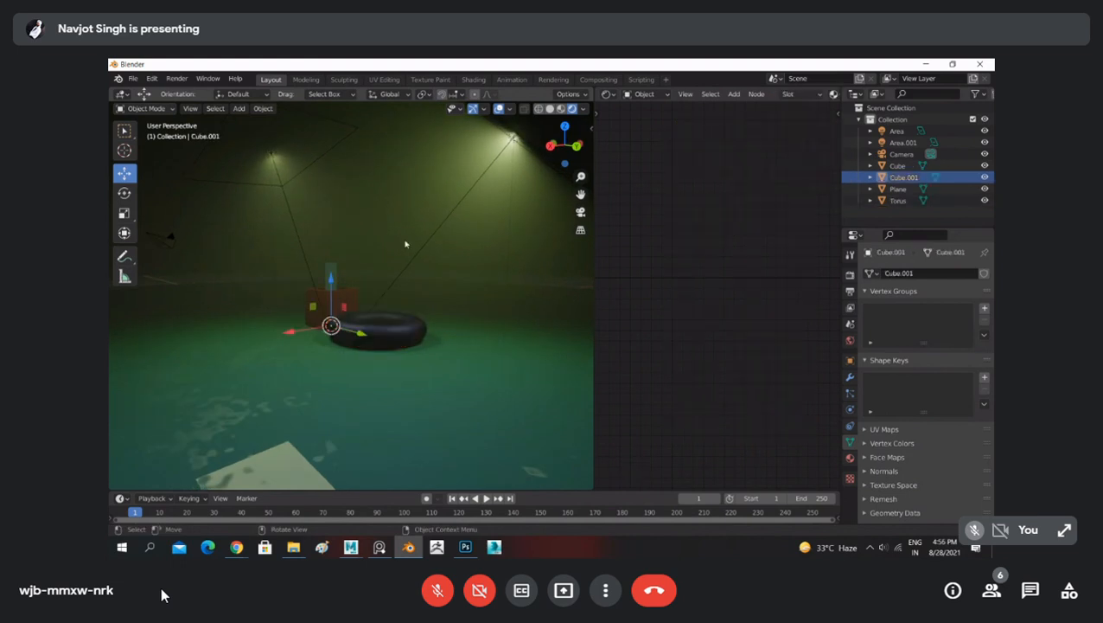
scroll(404, 257, down, 3)
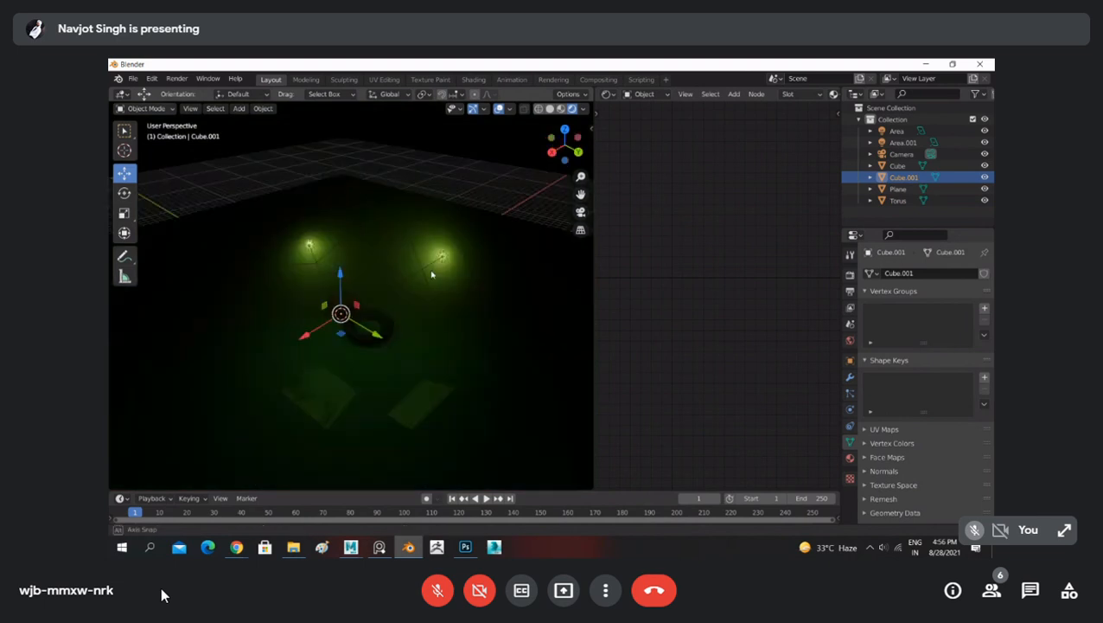
Step: Cycle through the preset viewpoints around the selected enclosing cube
key(grave)
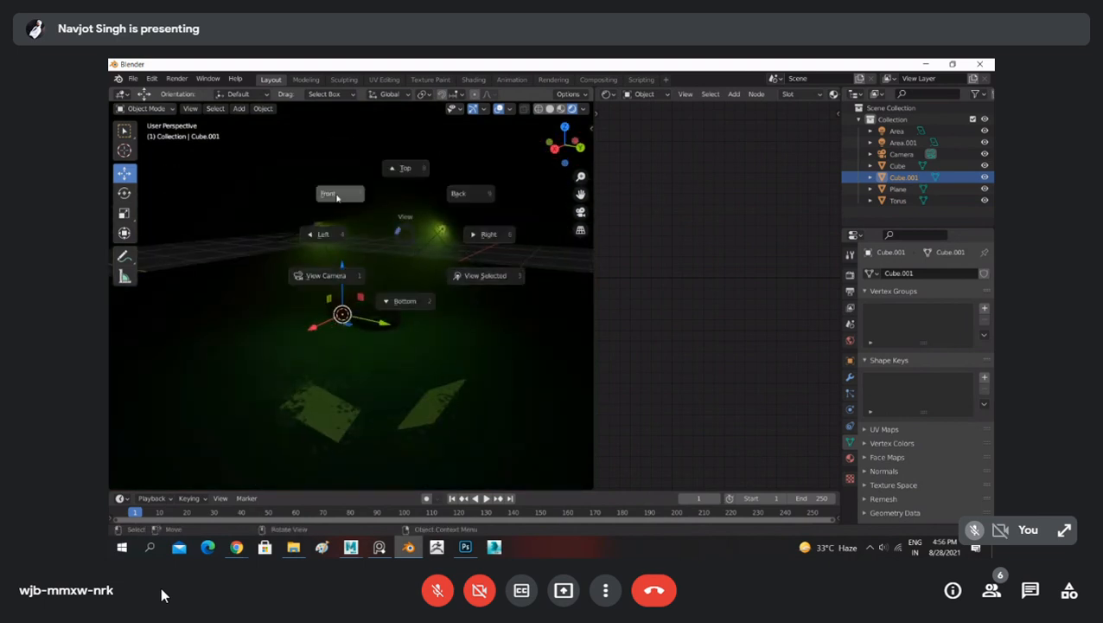
click(403, 168)
key(grave)
click(492, 270)
key(grave)
click(283, 352)
key(grave)
click(230, 259)
key(grave)
click(352, 195)
key(grave)
click(140, 234)
key(grave)
click(342, 219)
key(grave)
click(372, 207)
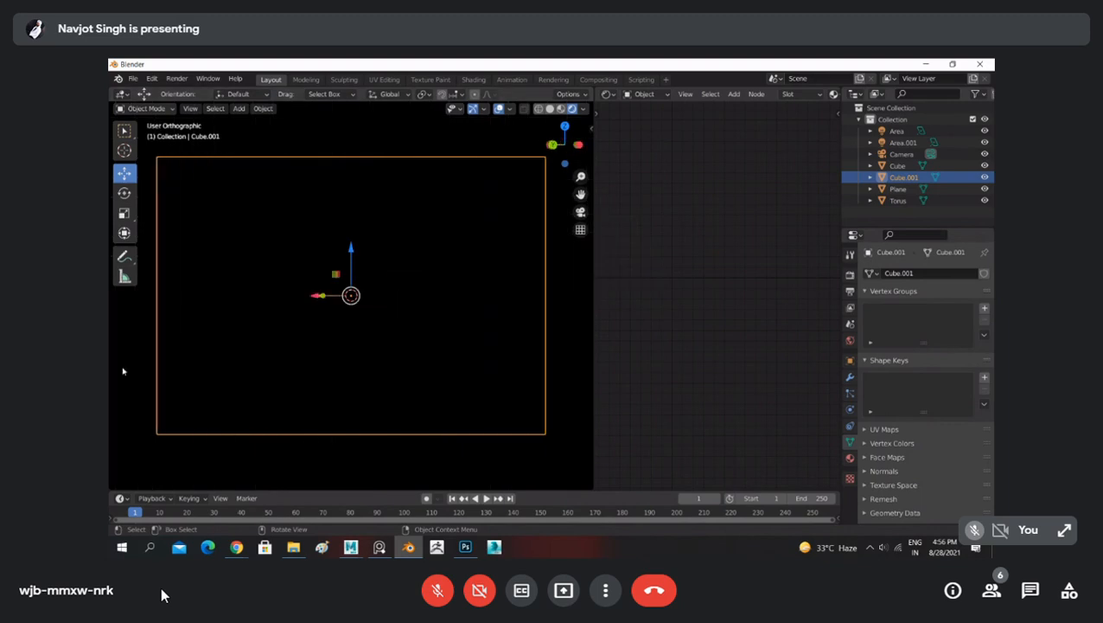
key(grave)
click(197, 217)
key(grave)
click(267, 384)
key(grave)
click(491, 245)
key(grave)
click(321, 385)
key(grave)
click(453, 371)
key(grave)
click(304, 326)
Step: Examine the foggy scene in perspective again, and look at the Sculpting workspace before returning to Layout
middle_drag(304, 327, 316, 389)
middle_drag(391, 268, 286, 139)
scroll(387, 251, down, 7)
scroll(395, 223, down, 7)
scroll(406, 219, up, 4)
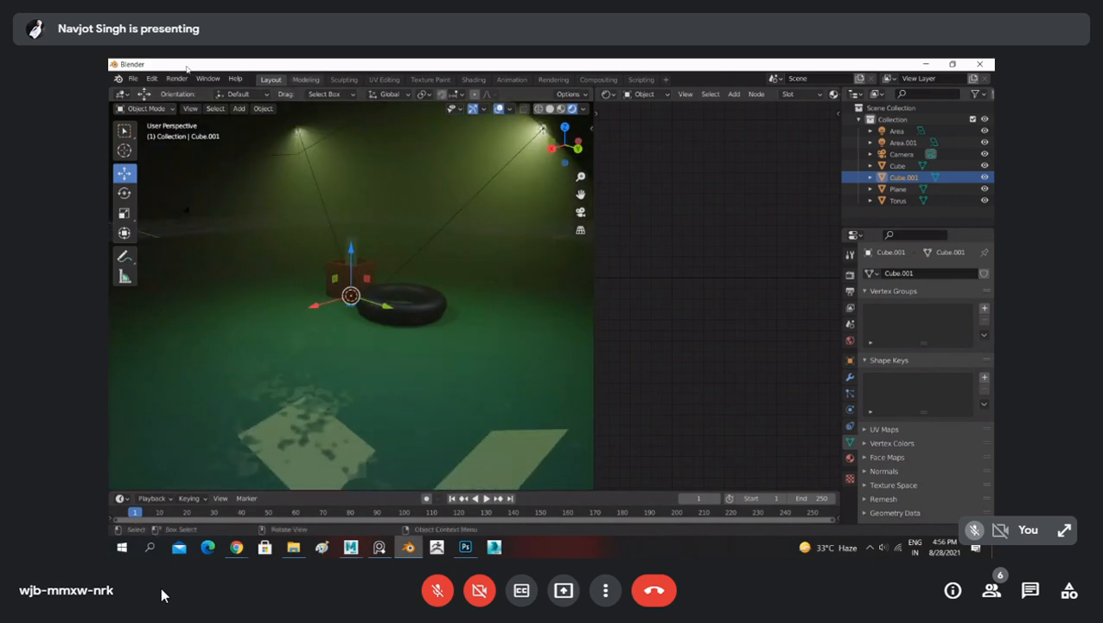
middle_drag(330, 199, 288, 206)
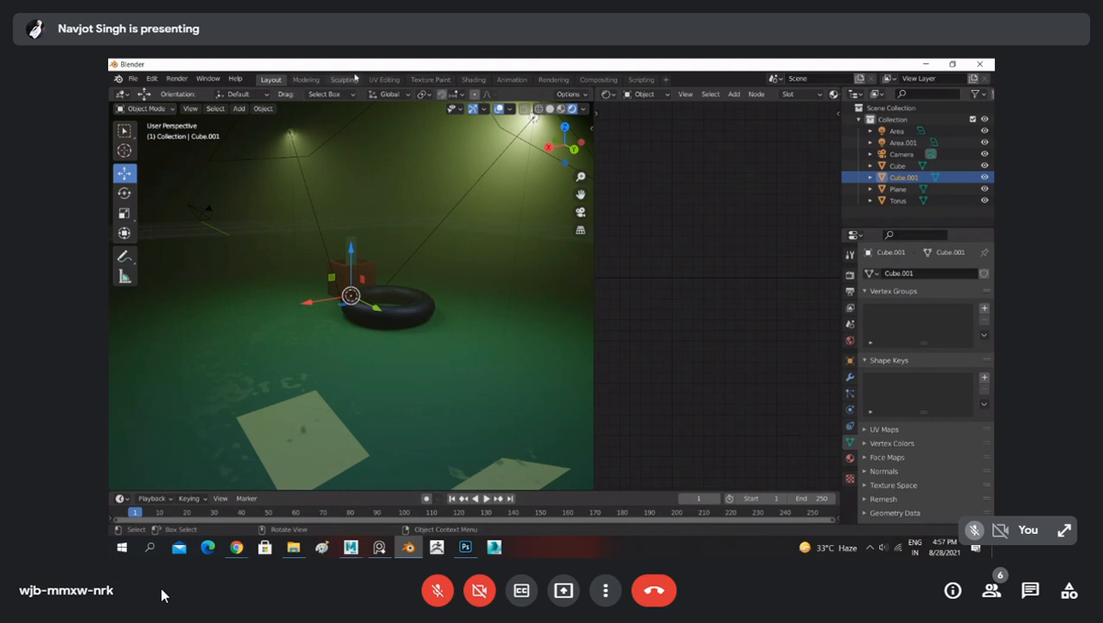
click(342, 79)
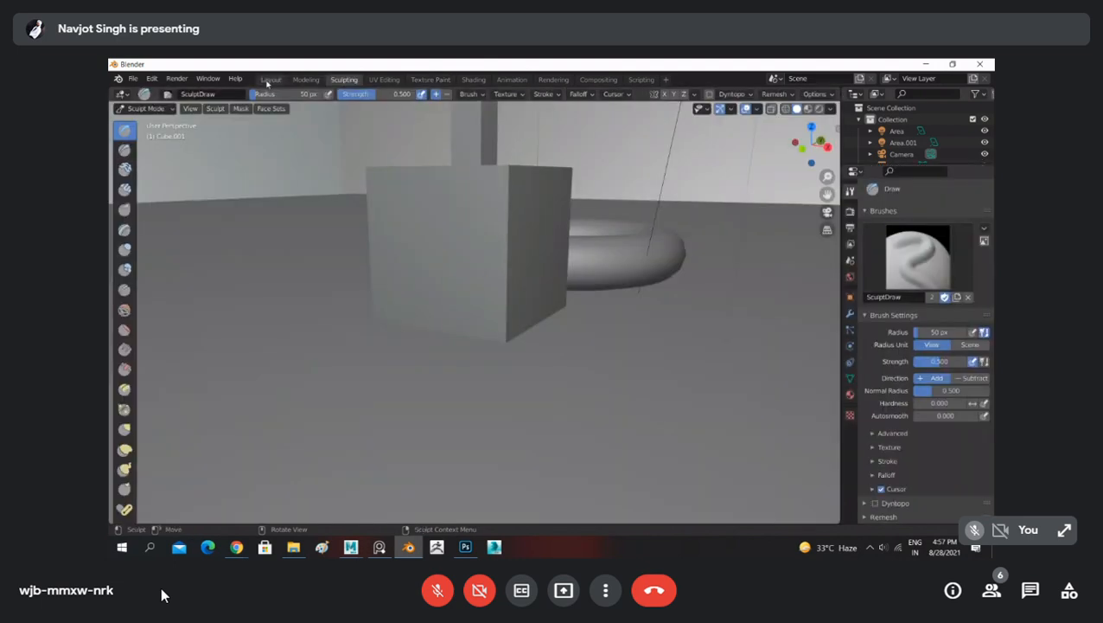
click(270, 79)
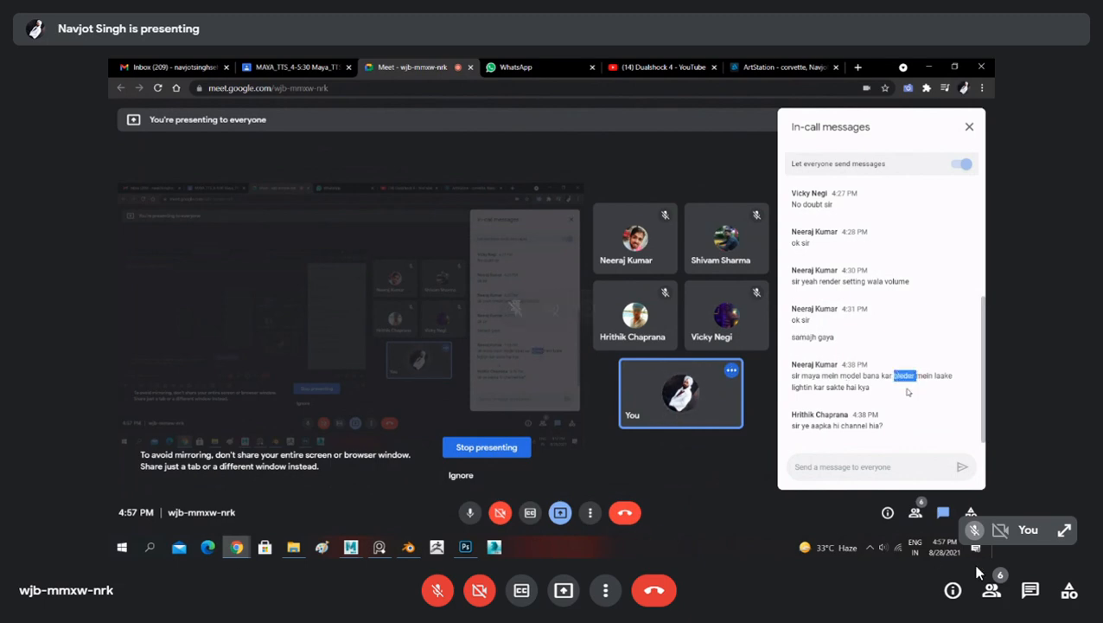
Step: Open the Google Meet in-call chat, send the message "ok sir", and close the chat
click(1044, 600)
text(ok sir)
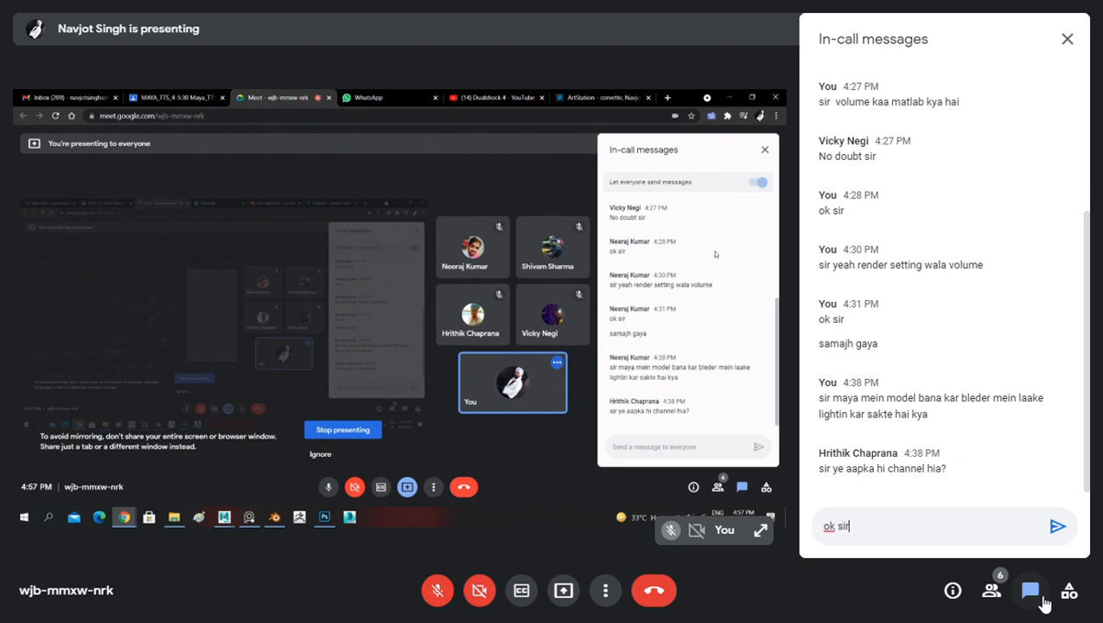
key(Return)
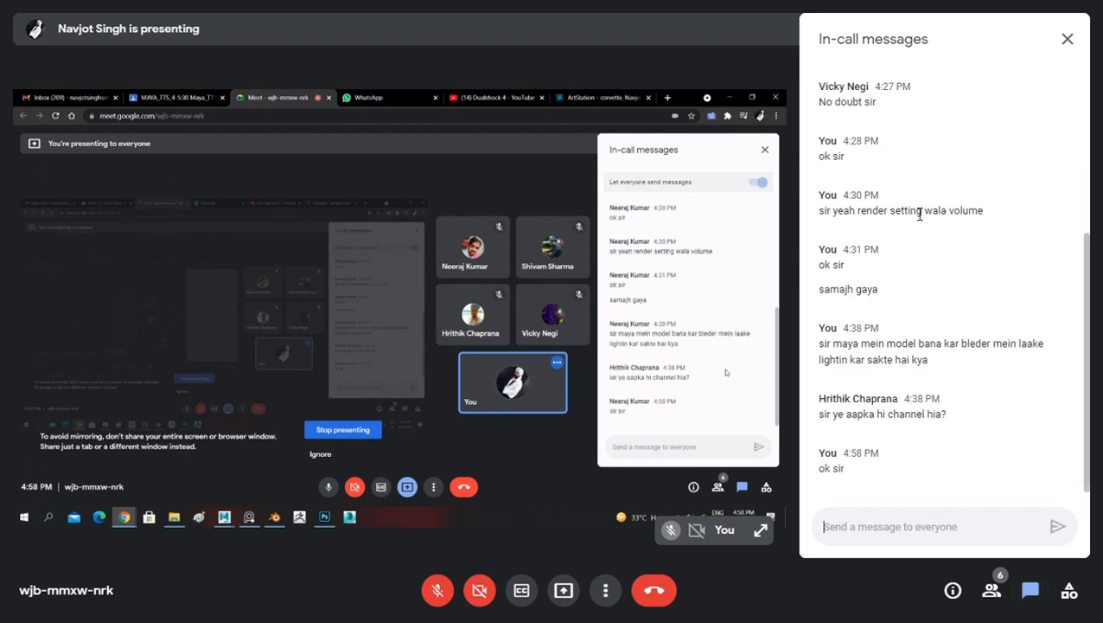
click(1083, 43)
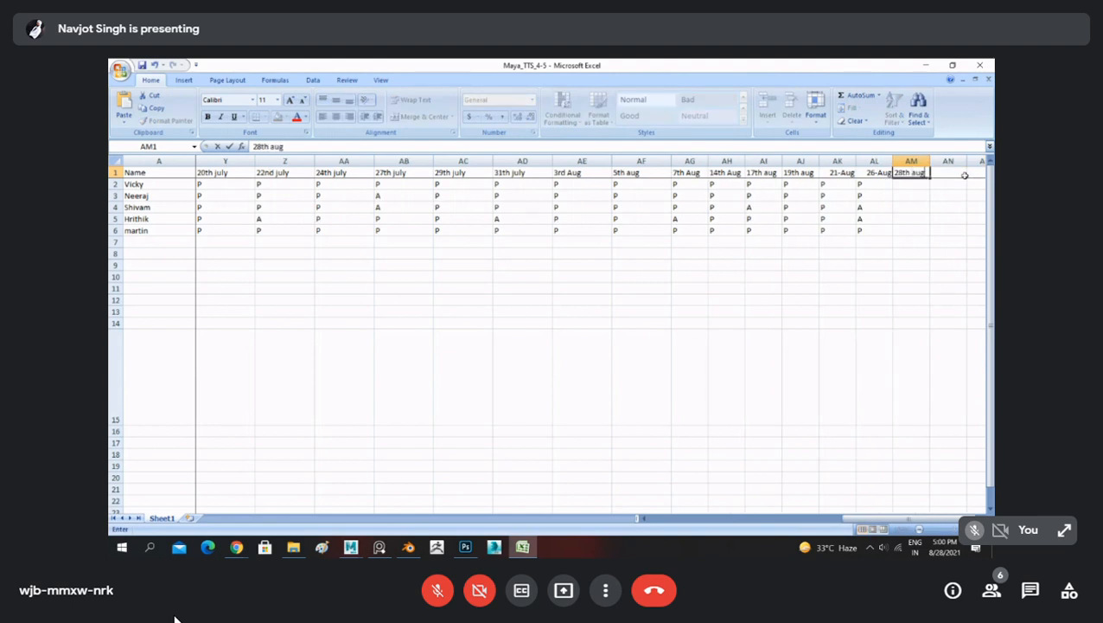
Step: Mark P for all five students in the 28th aug column of the attendance sheet, and close the workbook
key(Return)
text(P)
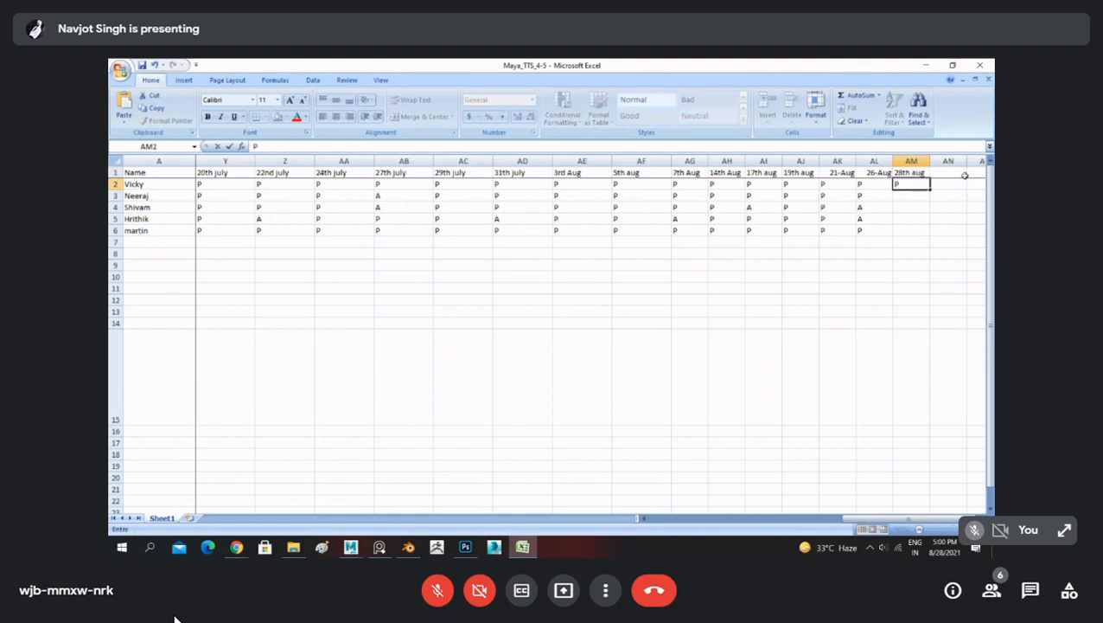
key(Return)
text(P)
key(Return)
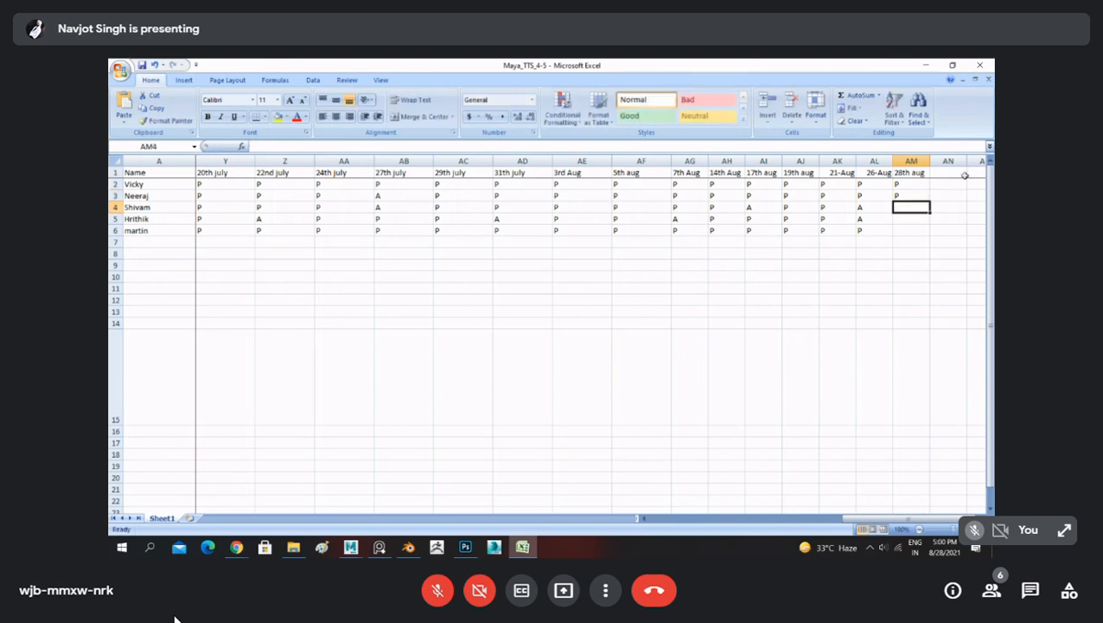
text(P)
key(Return)
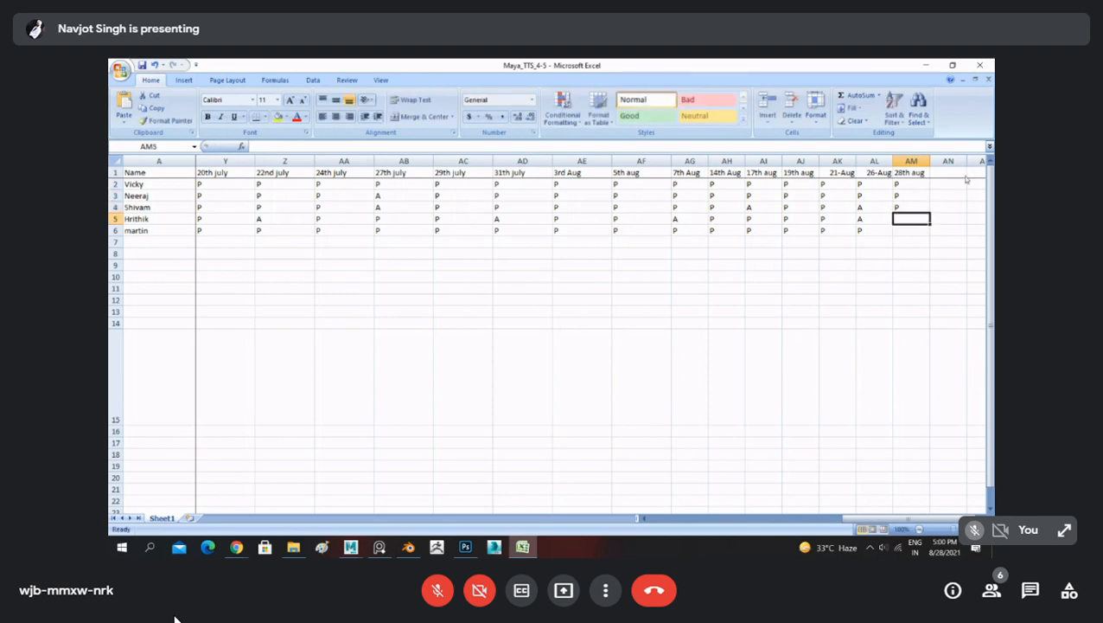
text(P)
key(Return)
text(P)
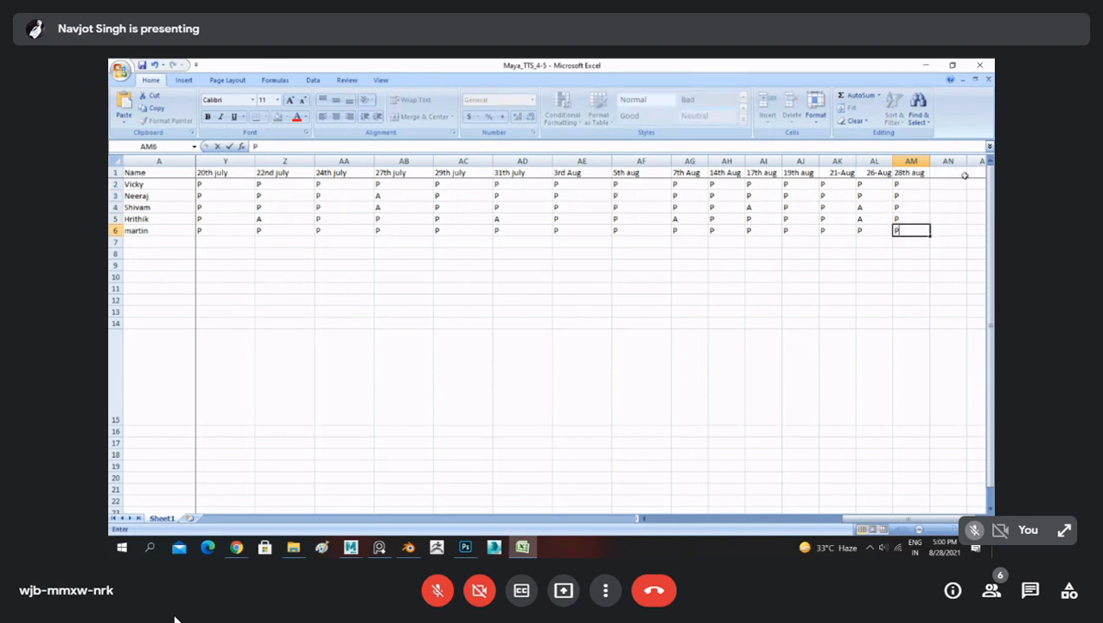
key(ctrl+Return)
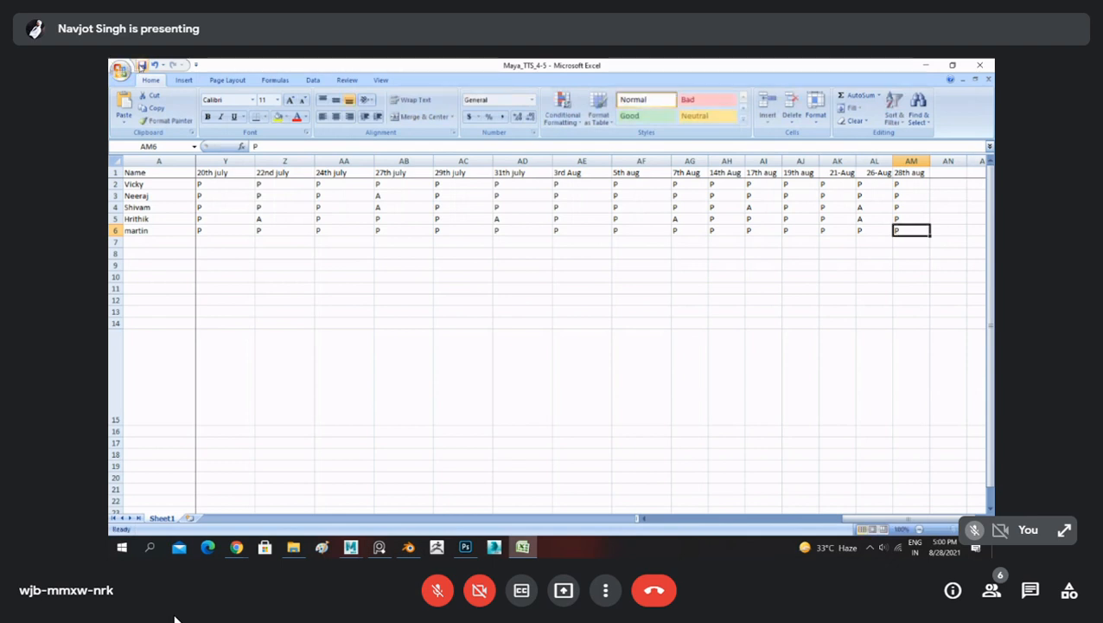
click(980, 65)
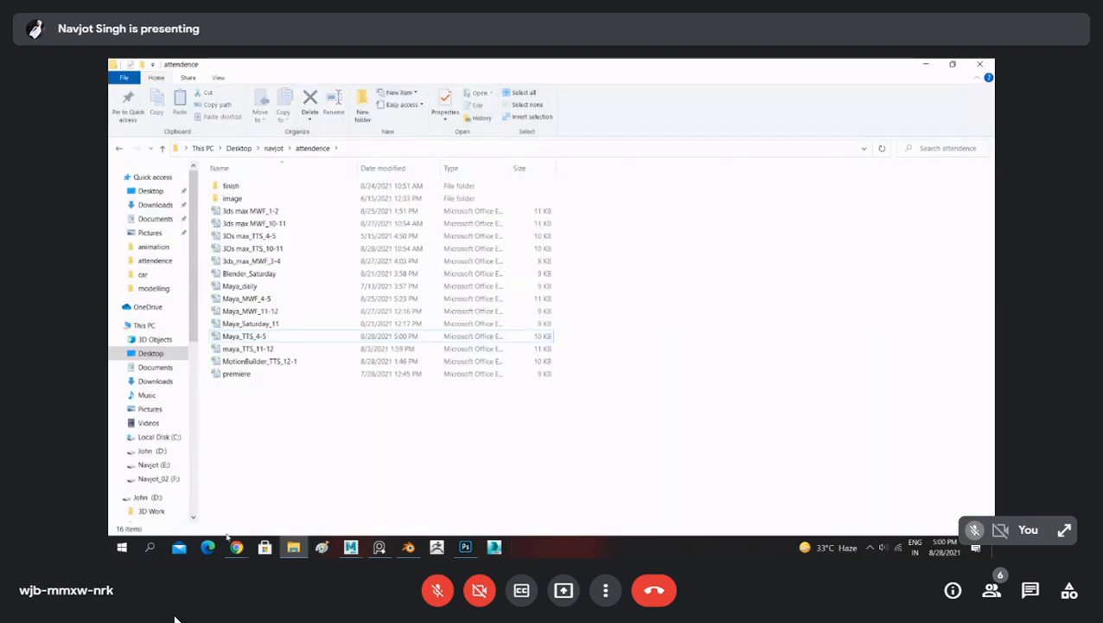
Step: Switch to the Google Meet call in the presenter's Chrome window and close its in-call messages
mouse_move(236, 546)
click(173, 488)
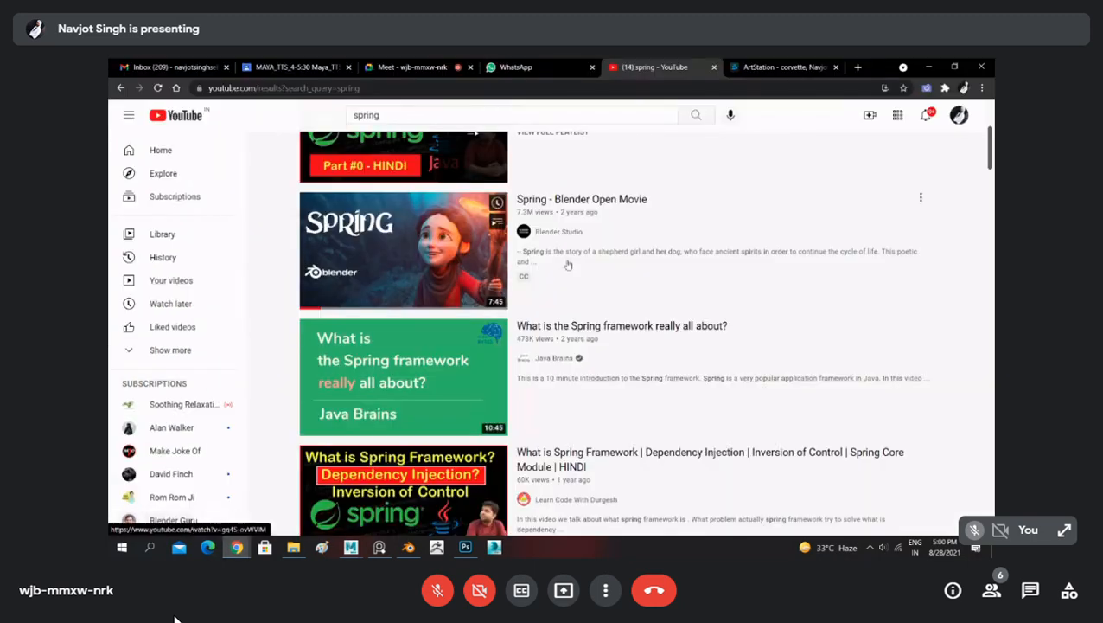
click(409, 66)
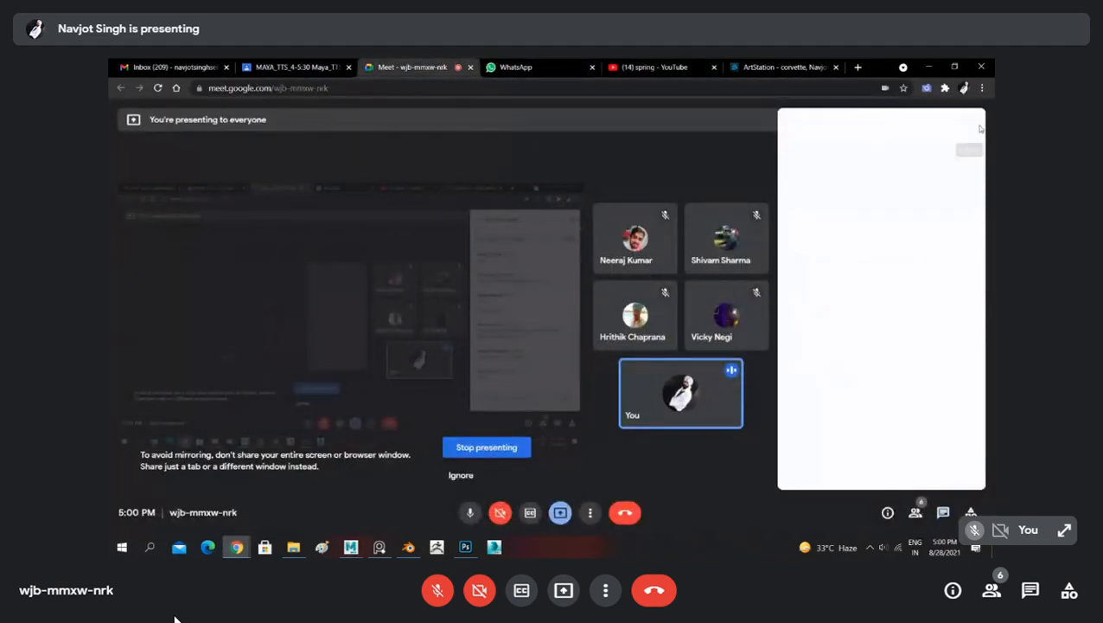
click(981, 129)
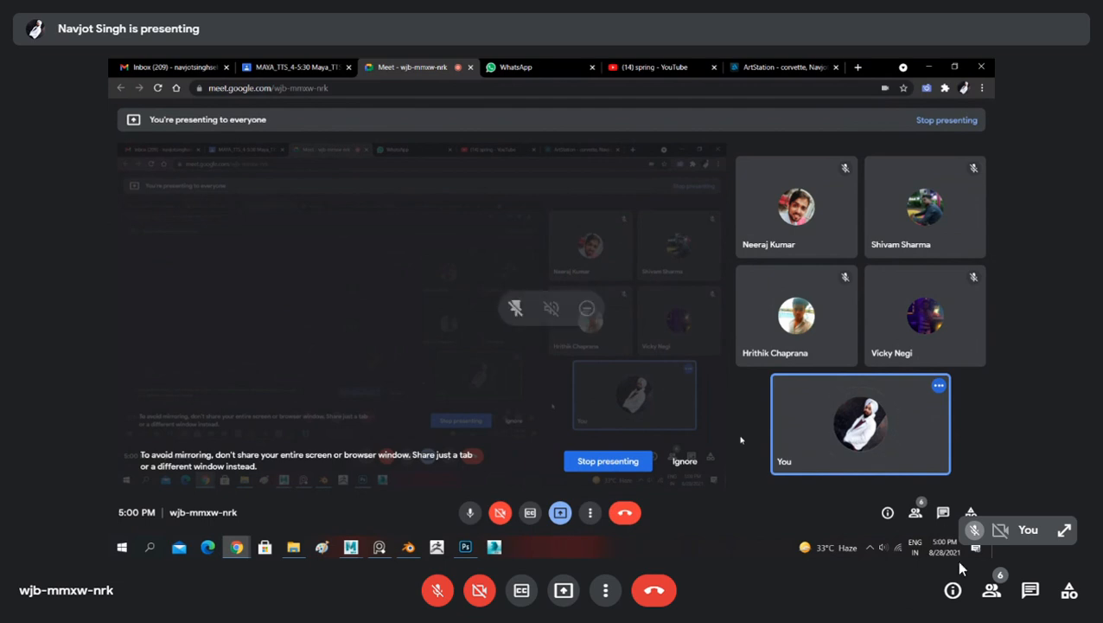
Step: Open the attendee's in-call chat, send the message "ji sir", and close the chat
click(1034, 590)
text(j)
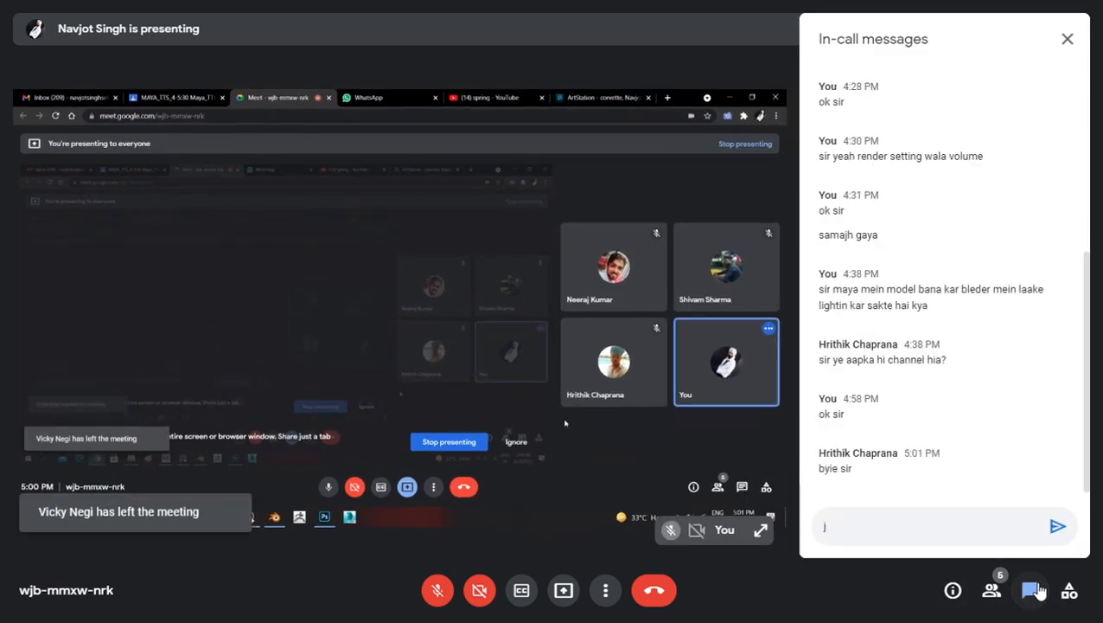
text(j s)
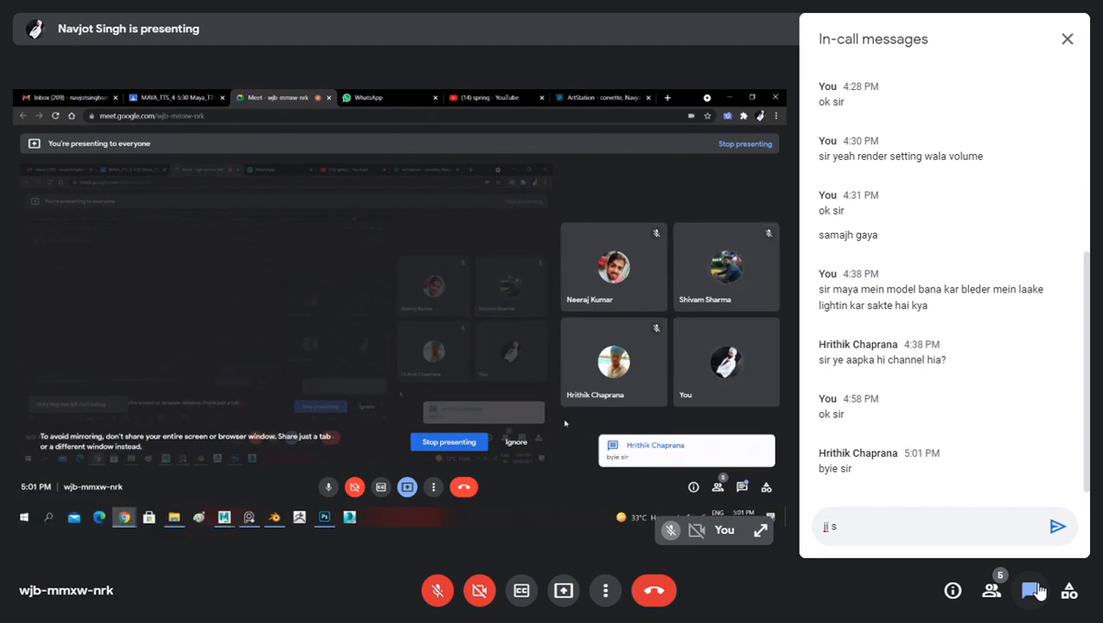
text(ir)
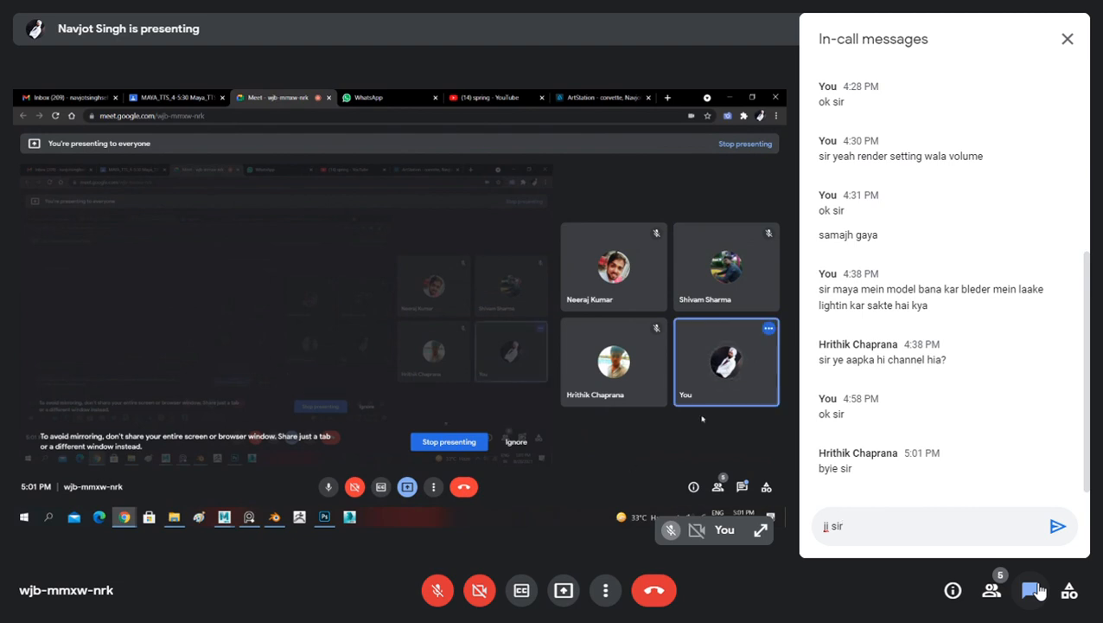
key(Return)
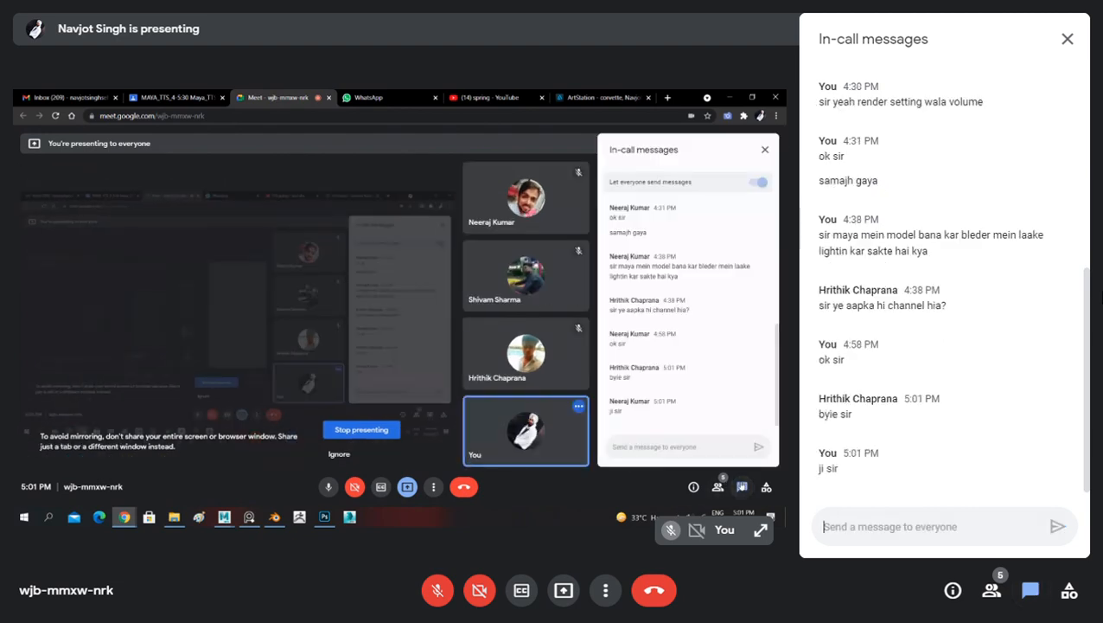
click(1067, 38)
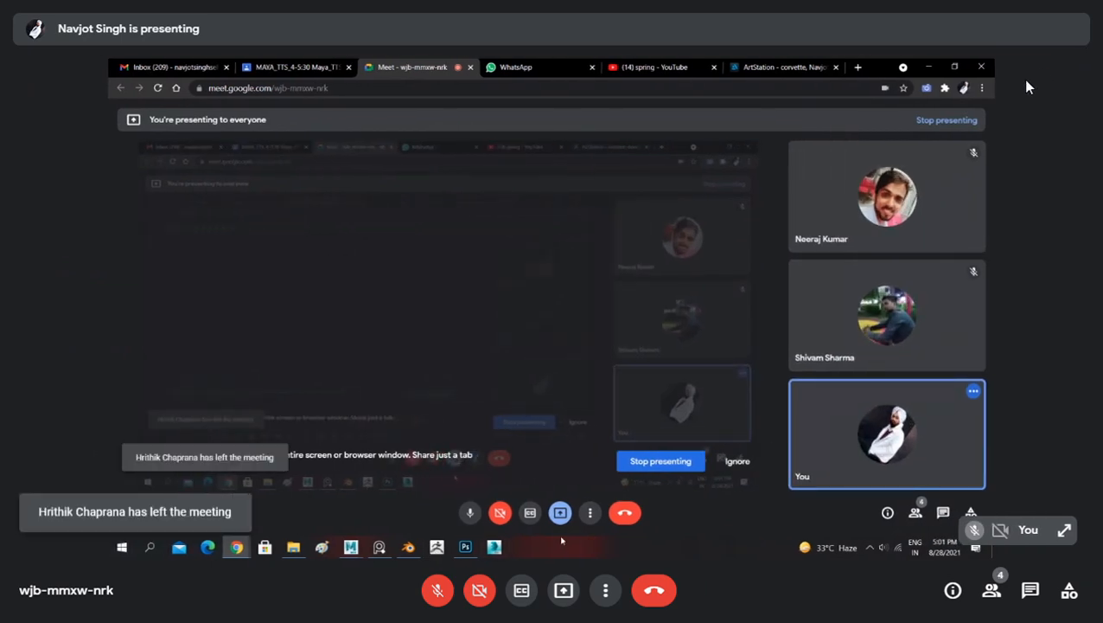